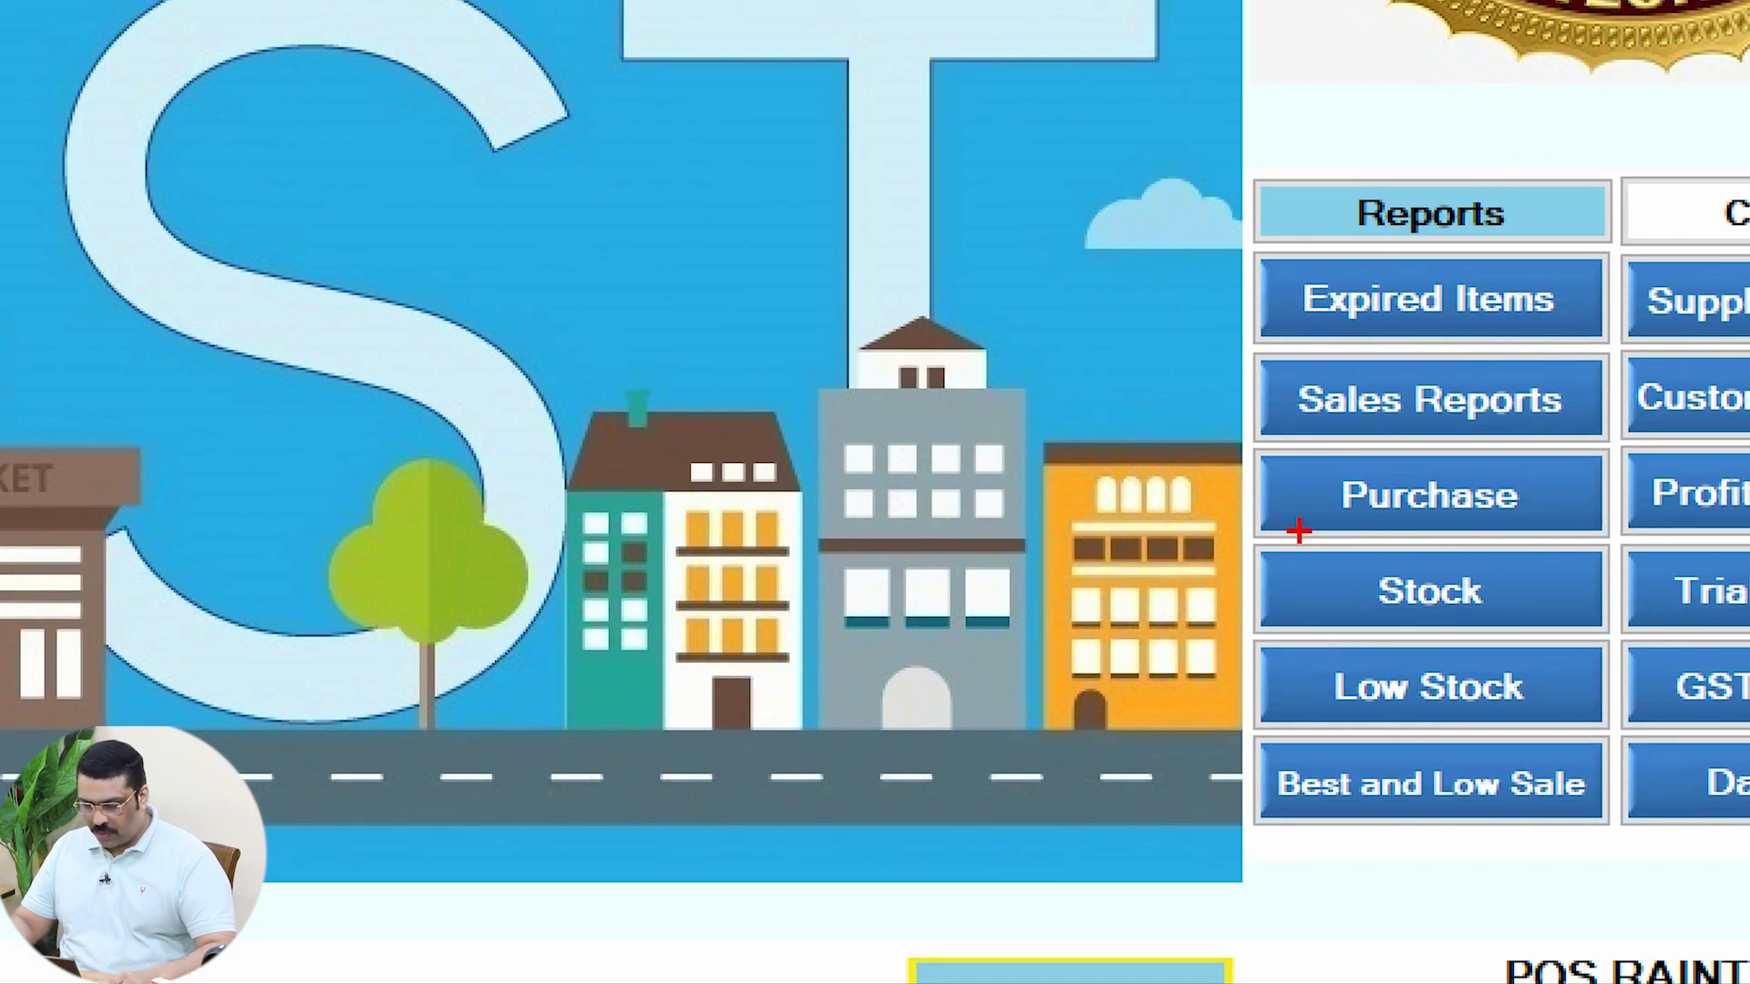
# - View the Stock In report, and close both the report and the Stock dialog
pyautogui.click(1429, 591)
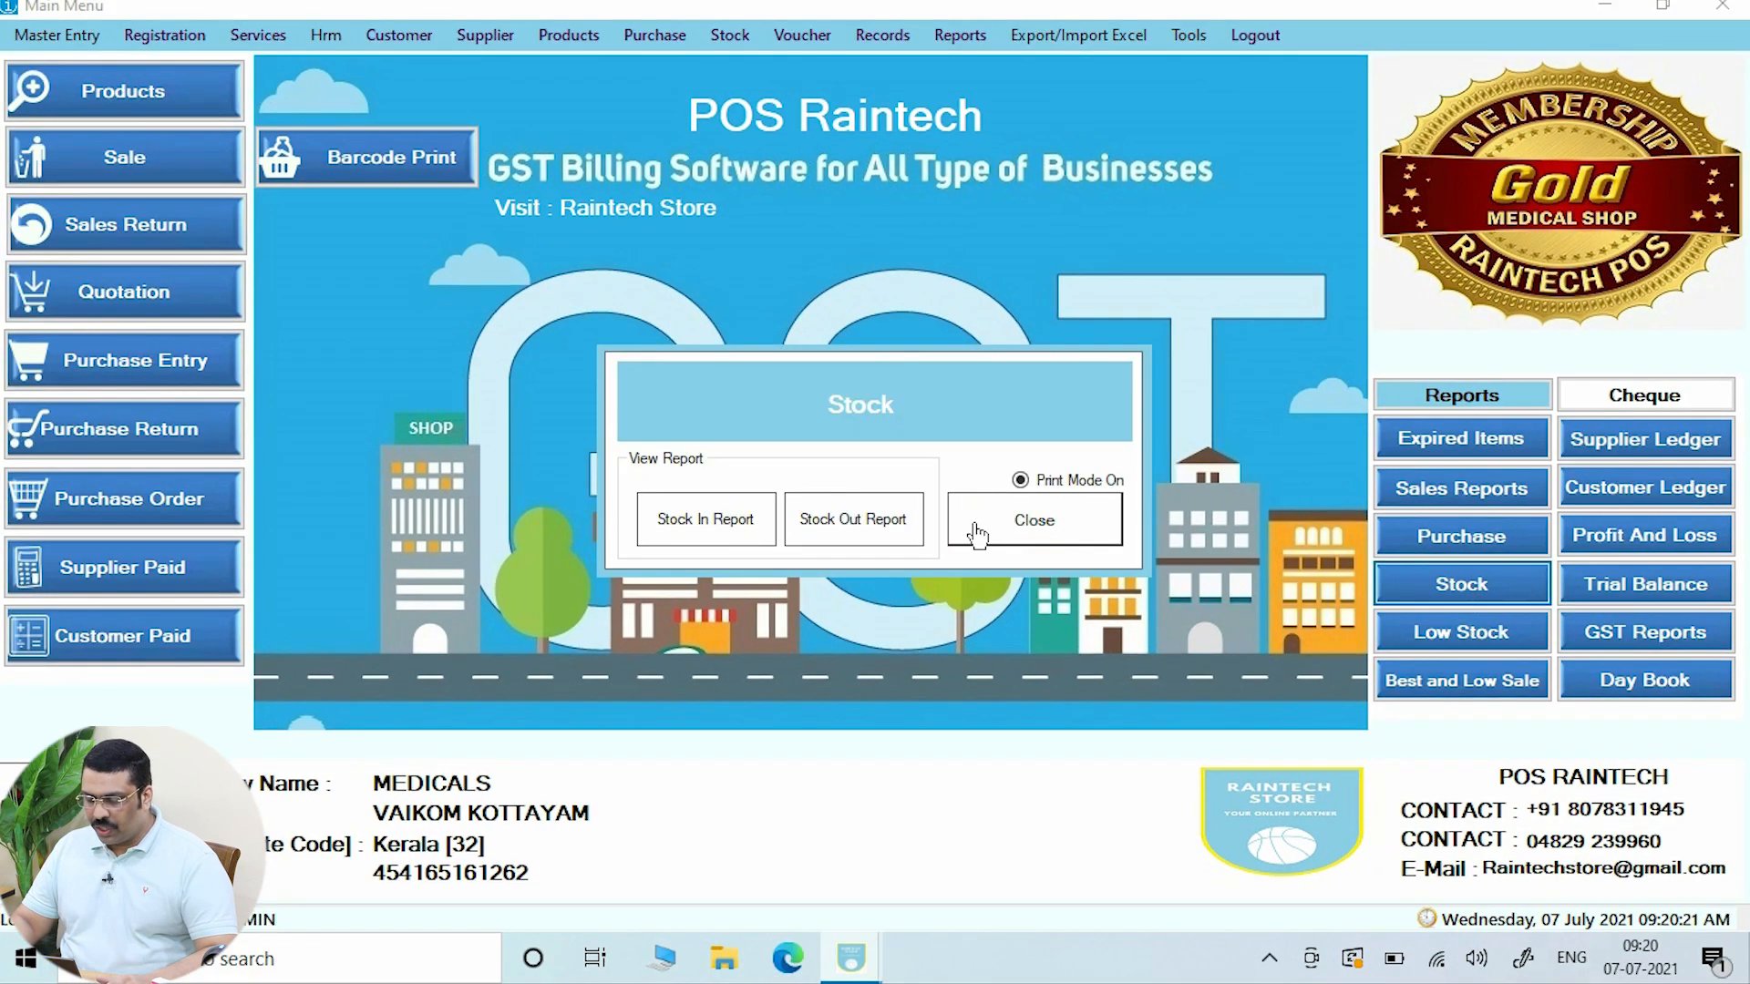
pyautogui.click(697, 518)
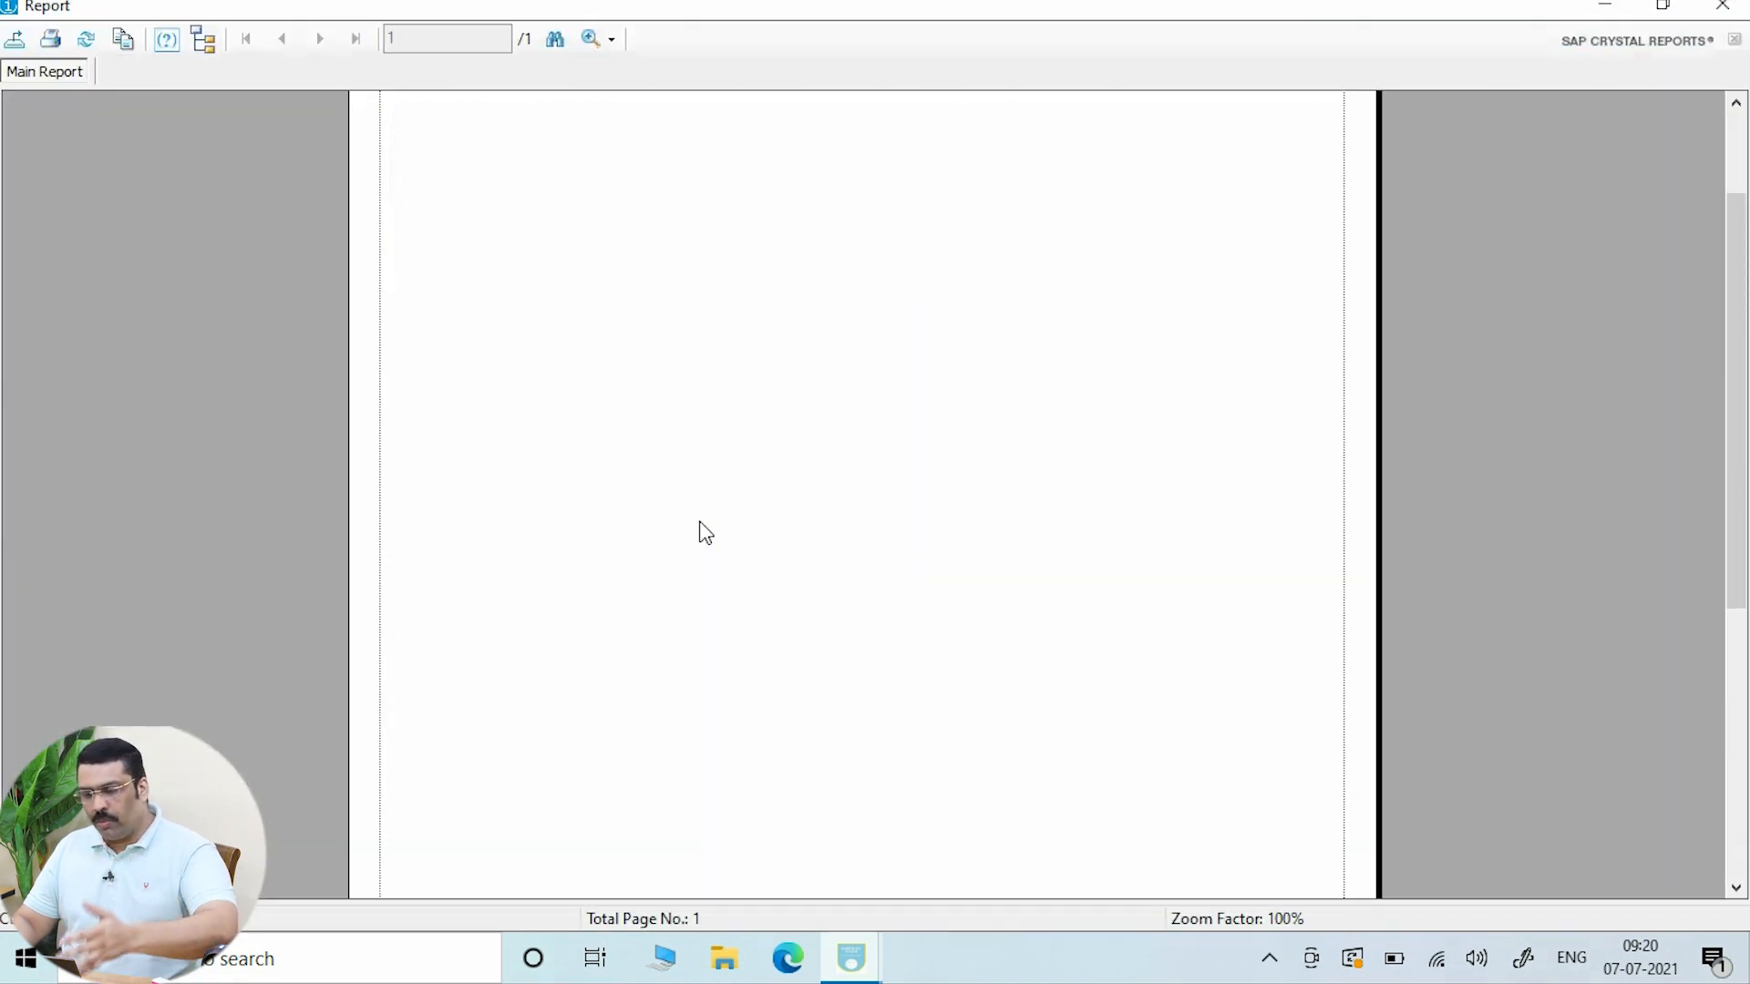
pyautogui.click(1723, 7)
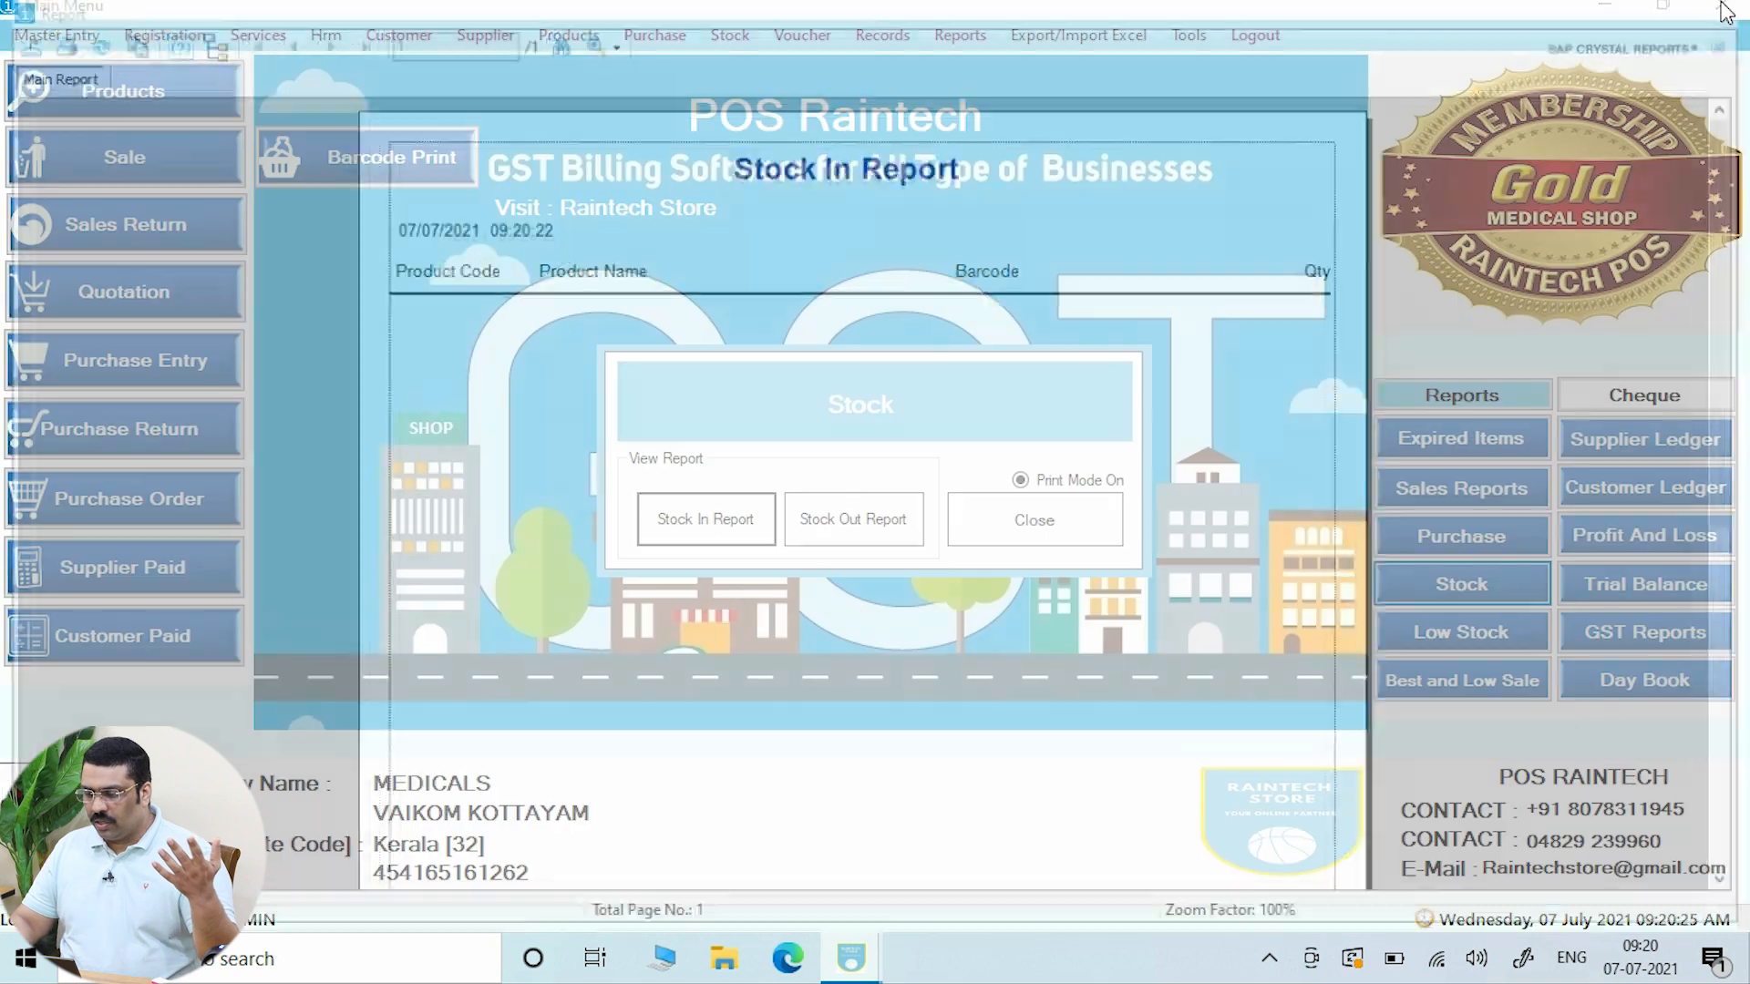
pyautogui.click(1077, 540)
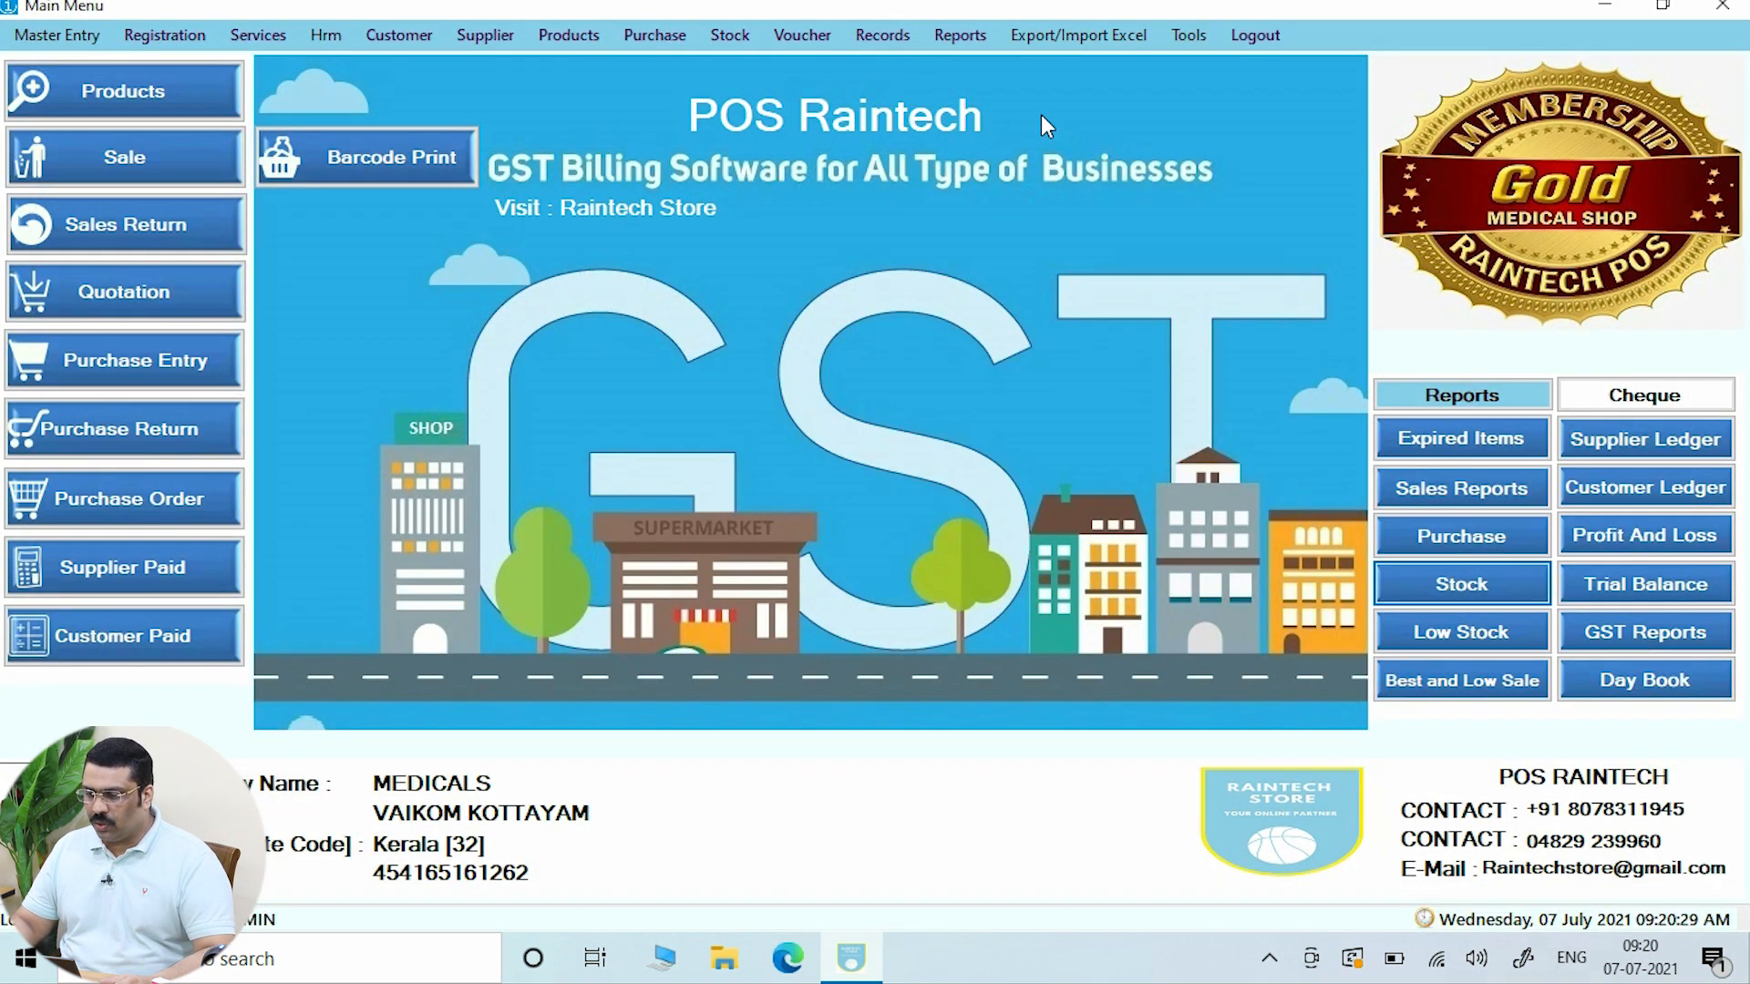
# - Open the product list used for exporting and importing products with Excel
pyautogui.hotkey('ctrl', '1')
pyautogui.click(1033, 20)
pyautogui.moveTo(902, 8)
pyautogui.mouseDown()
pyautogui.moveTo(970, 94)
pyautogui.moveTo(1254, 164)
pyautogui.mouseUp()
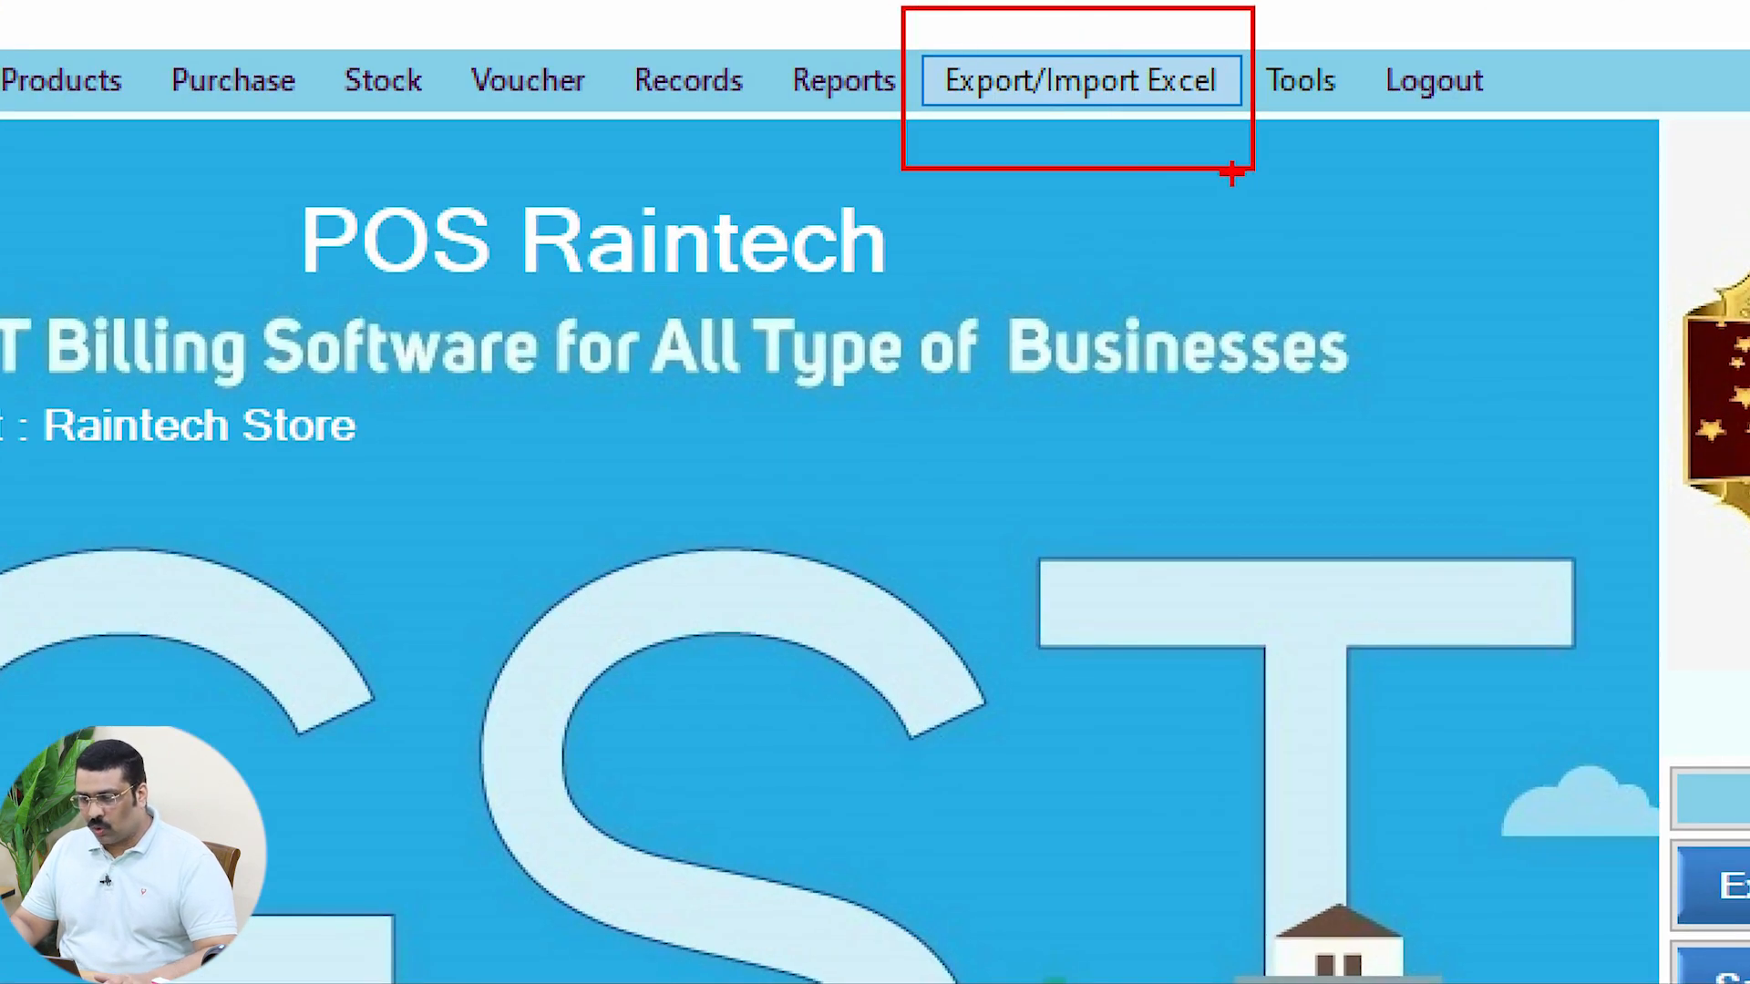
pyautogui.press('Escape')
pyautogui.click(1105, 41)
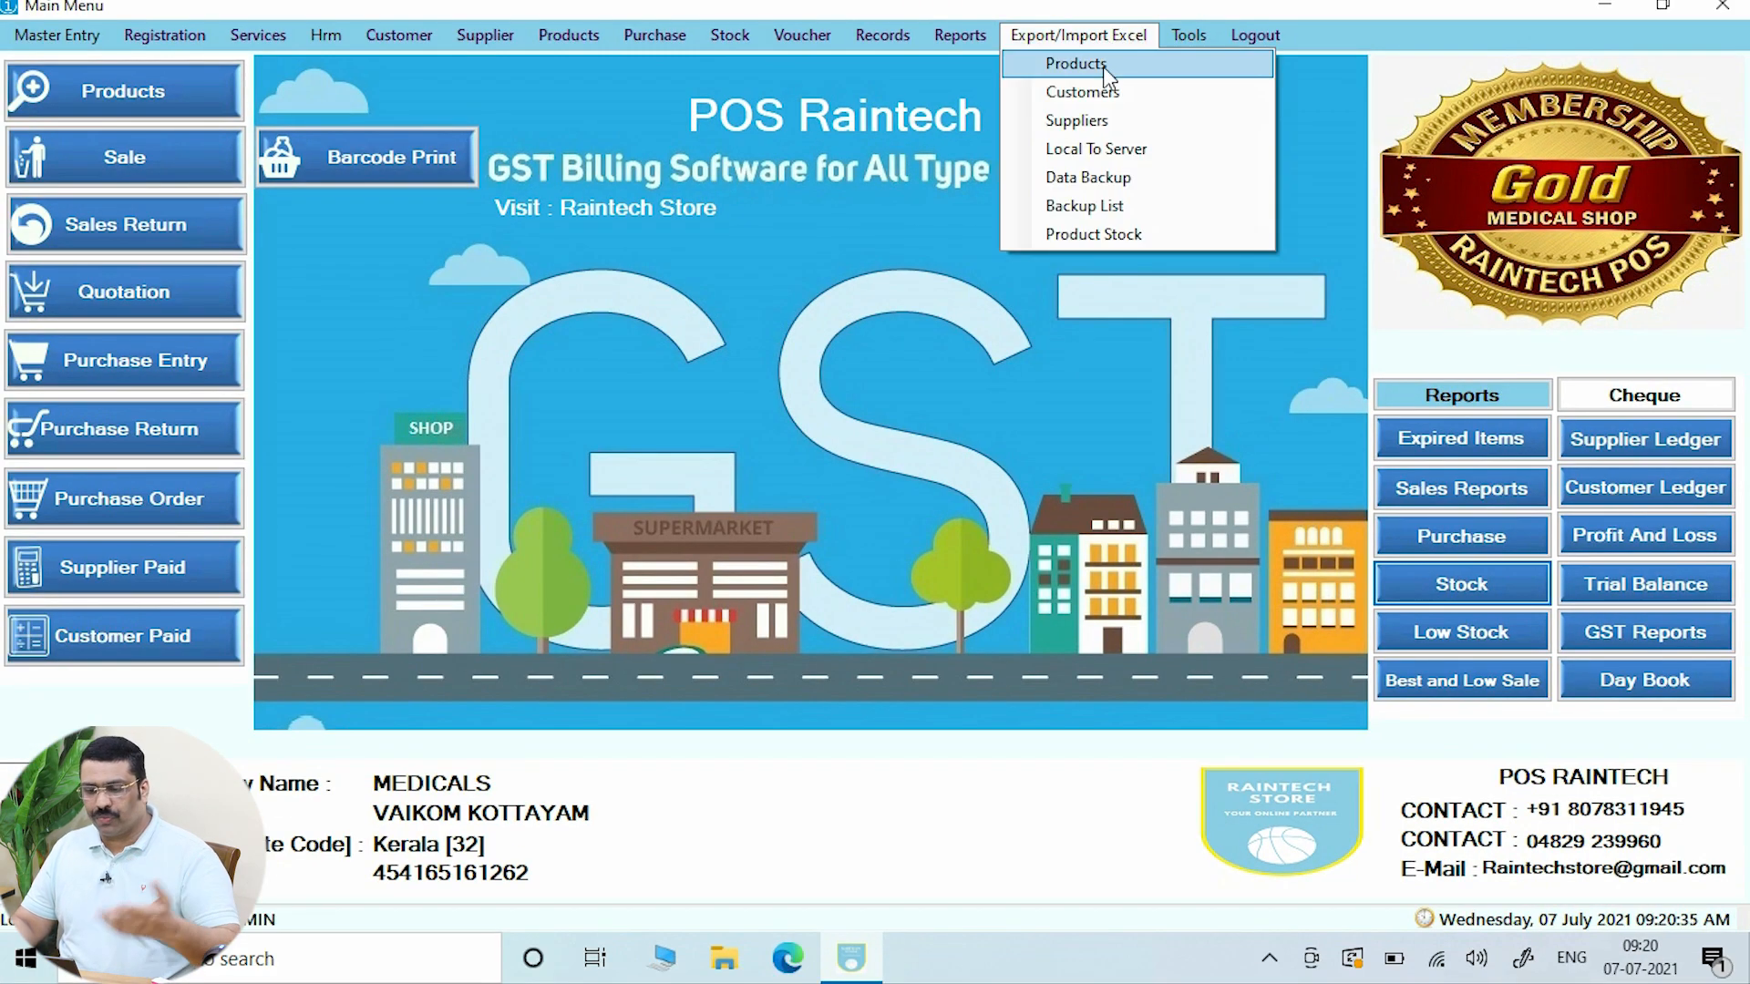
pyautogui.click(1103, 65)
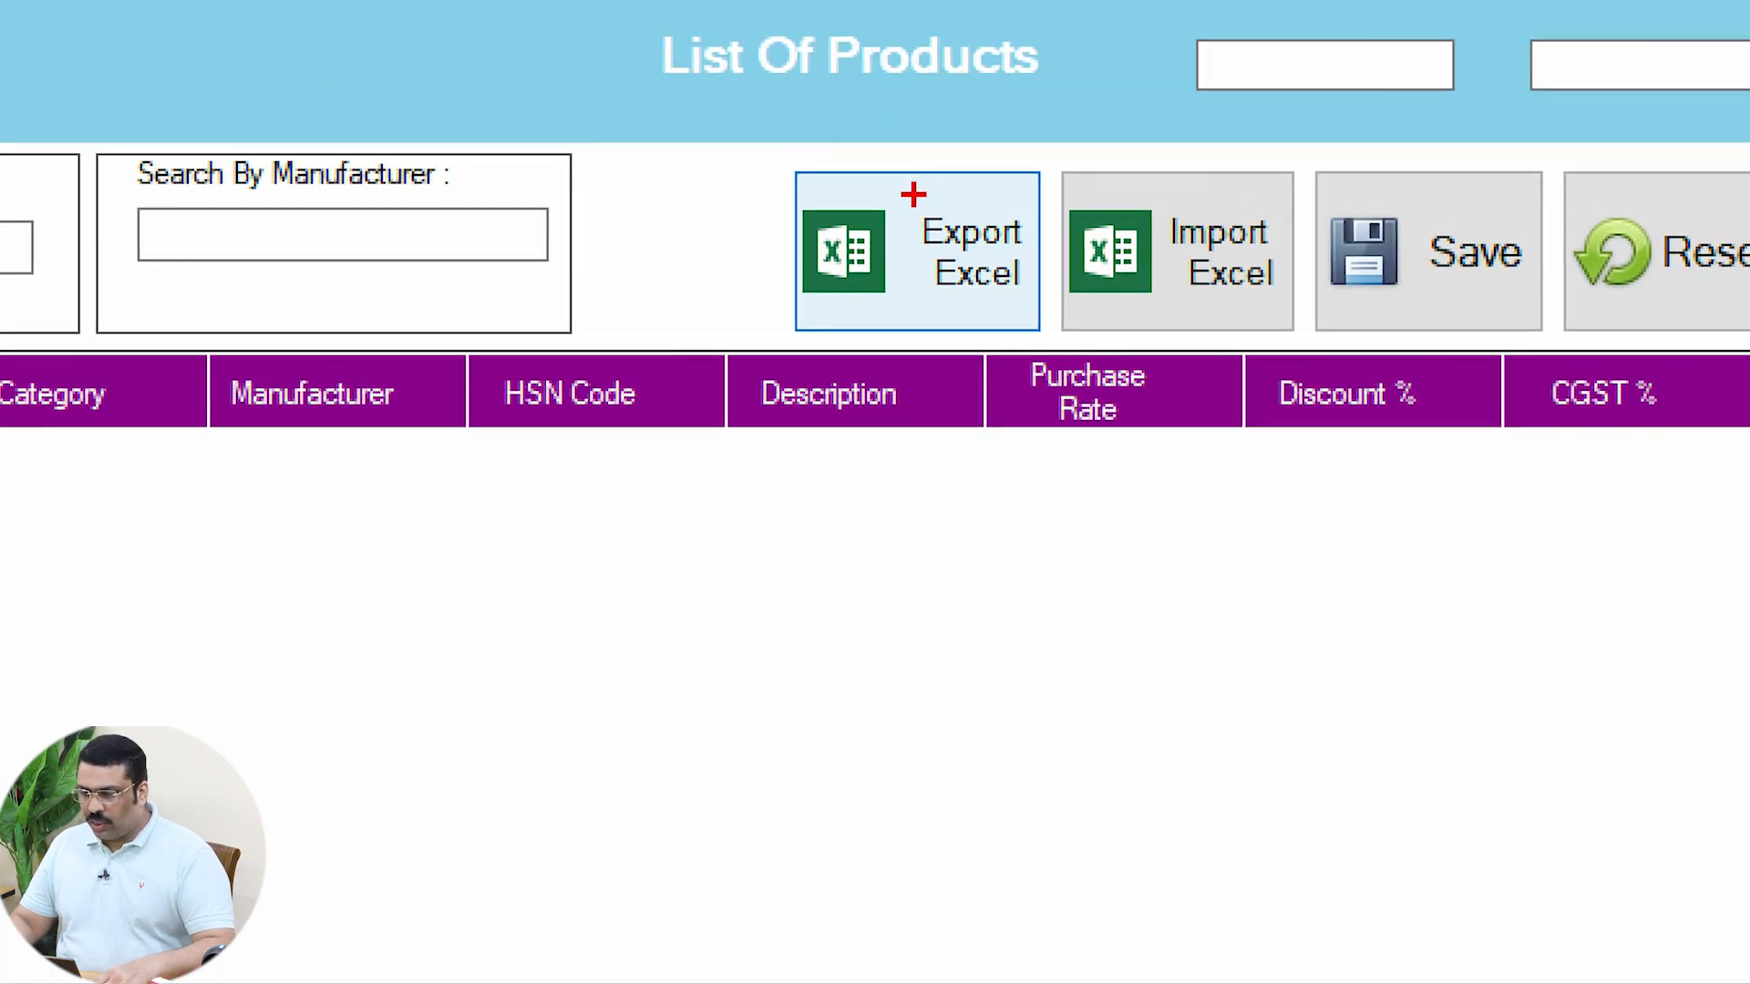
# - Export the product list to Excel, and switch to the exported workbook in Microsoft Excel
pyautogui.moveTo(714, 116); pyautogui.dragTo(1050, 412)
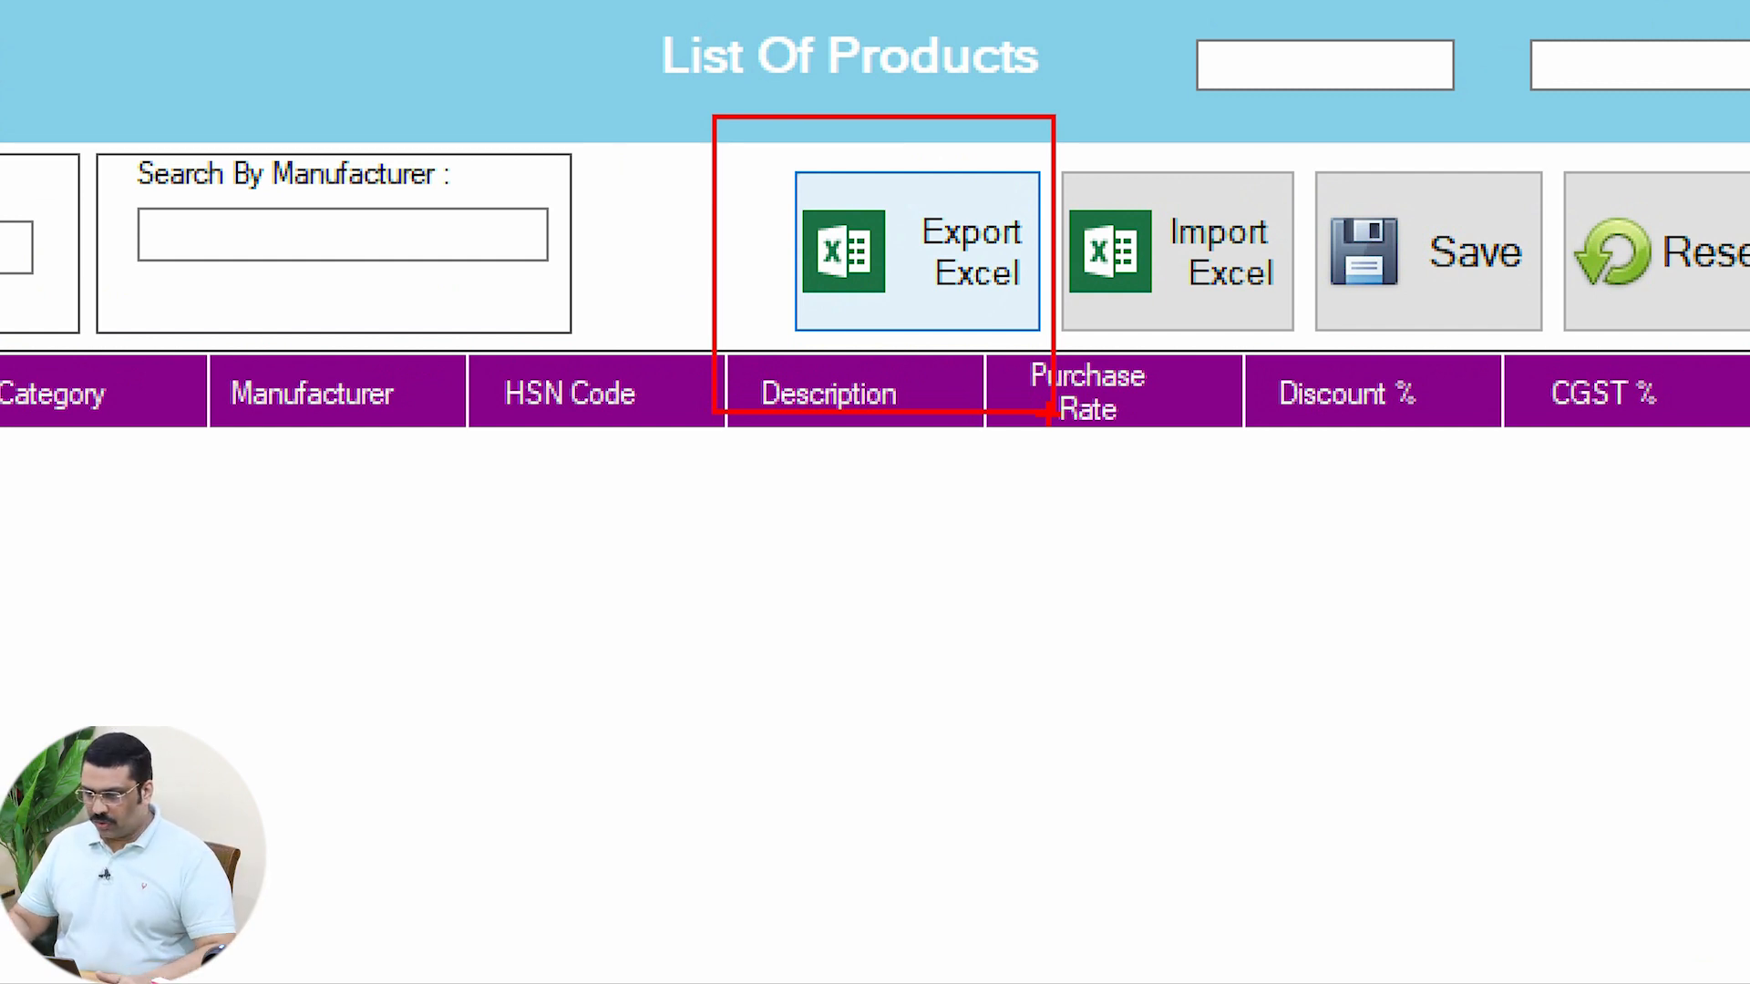
pyautogui.click(922, 259)
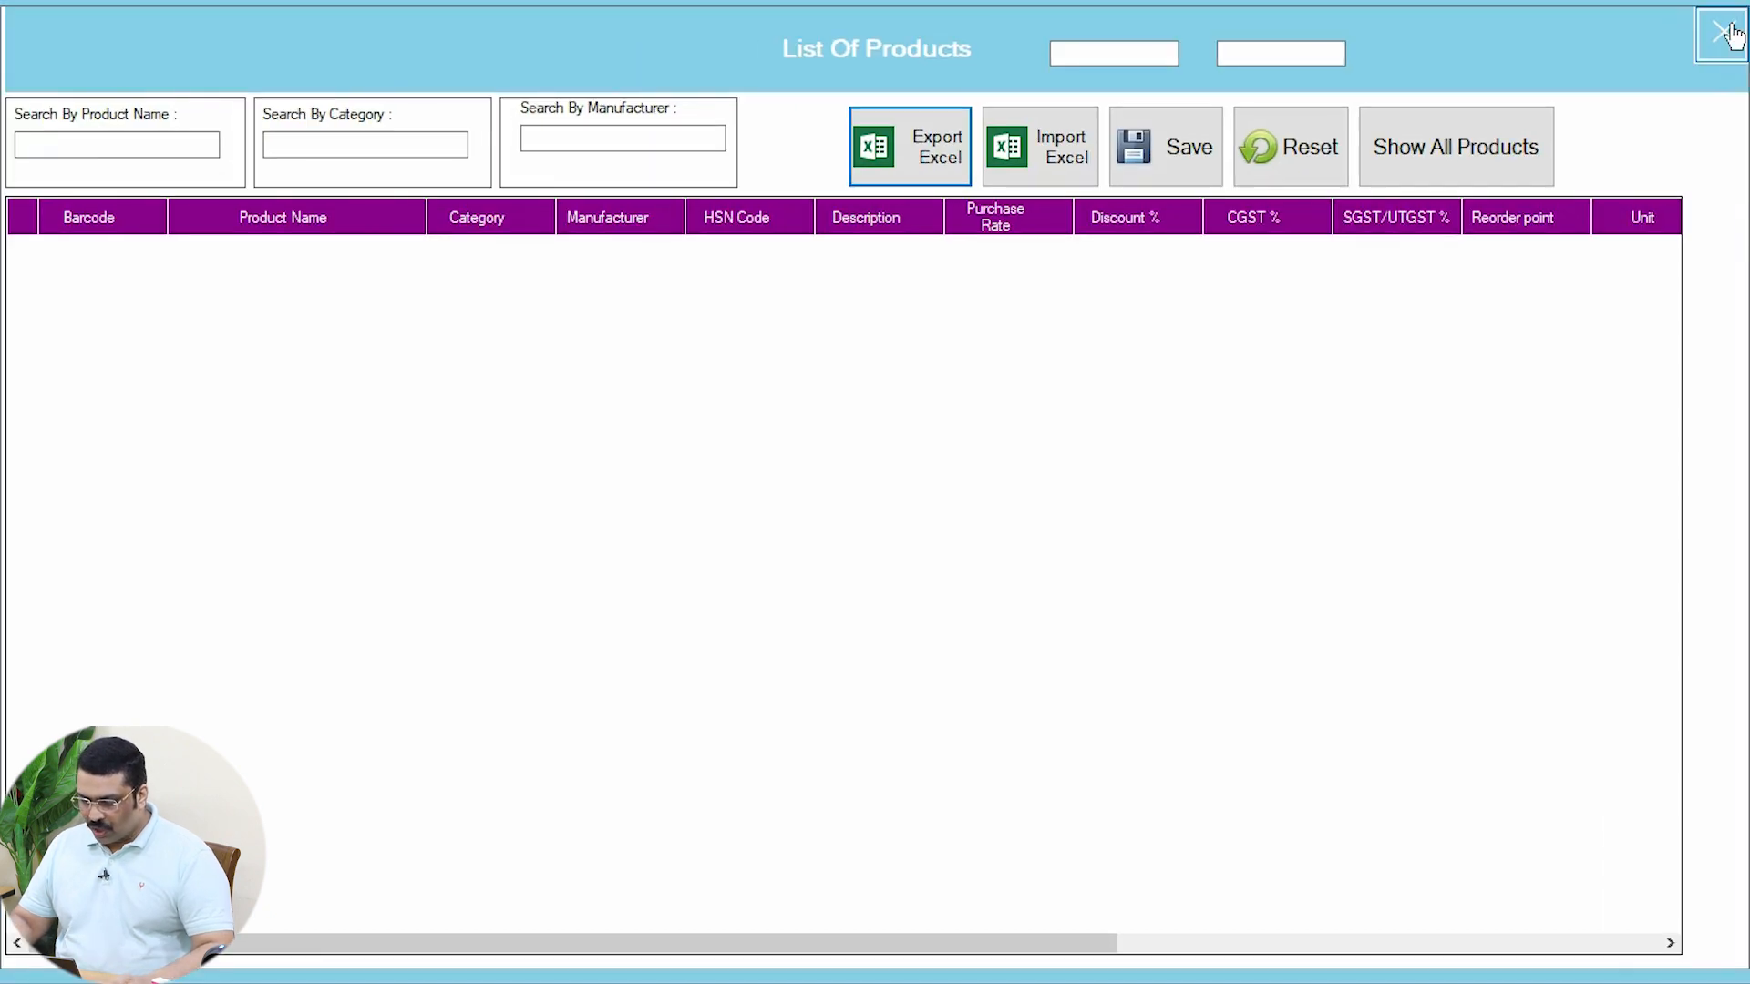
pyautogui.click(1697, 114)
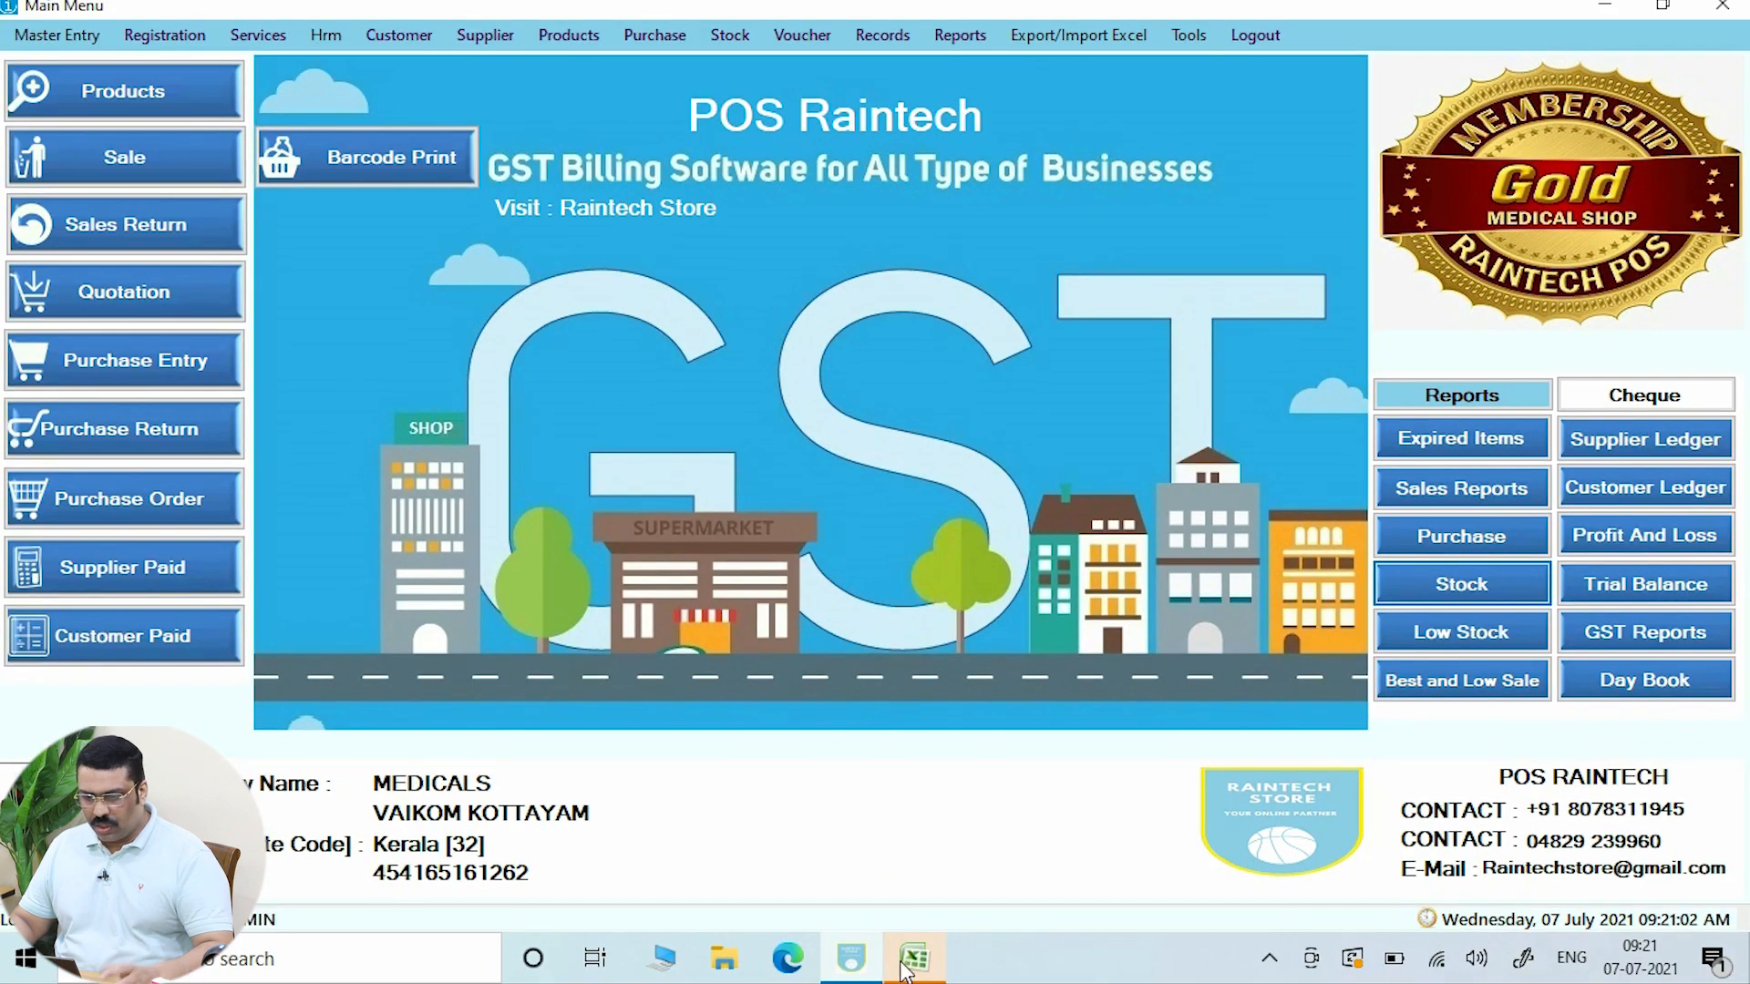
pyautogui.click(946, 931)
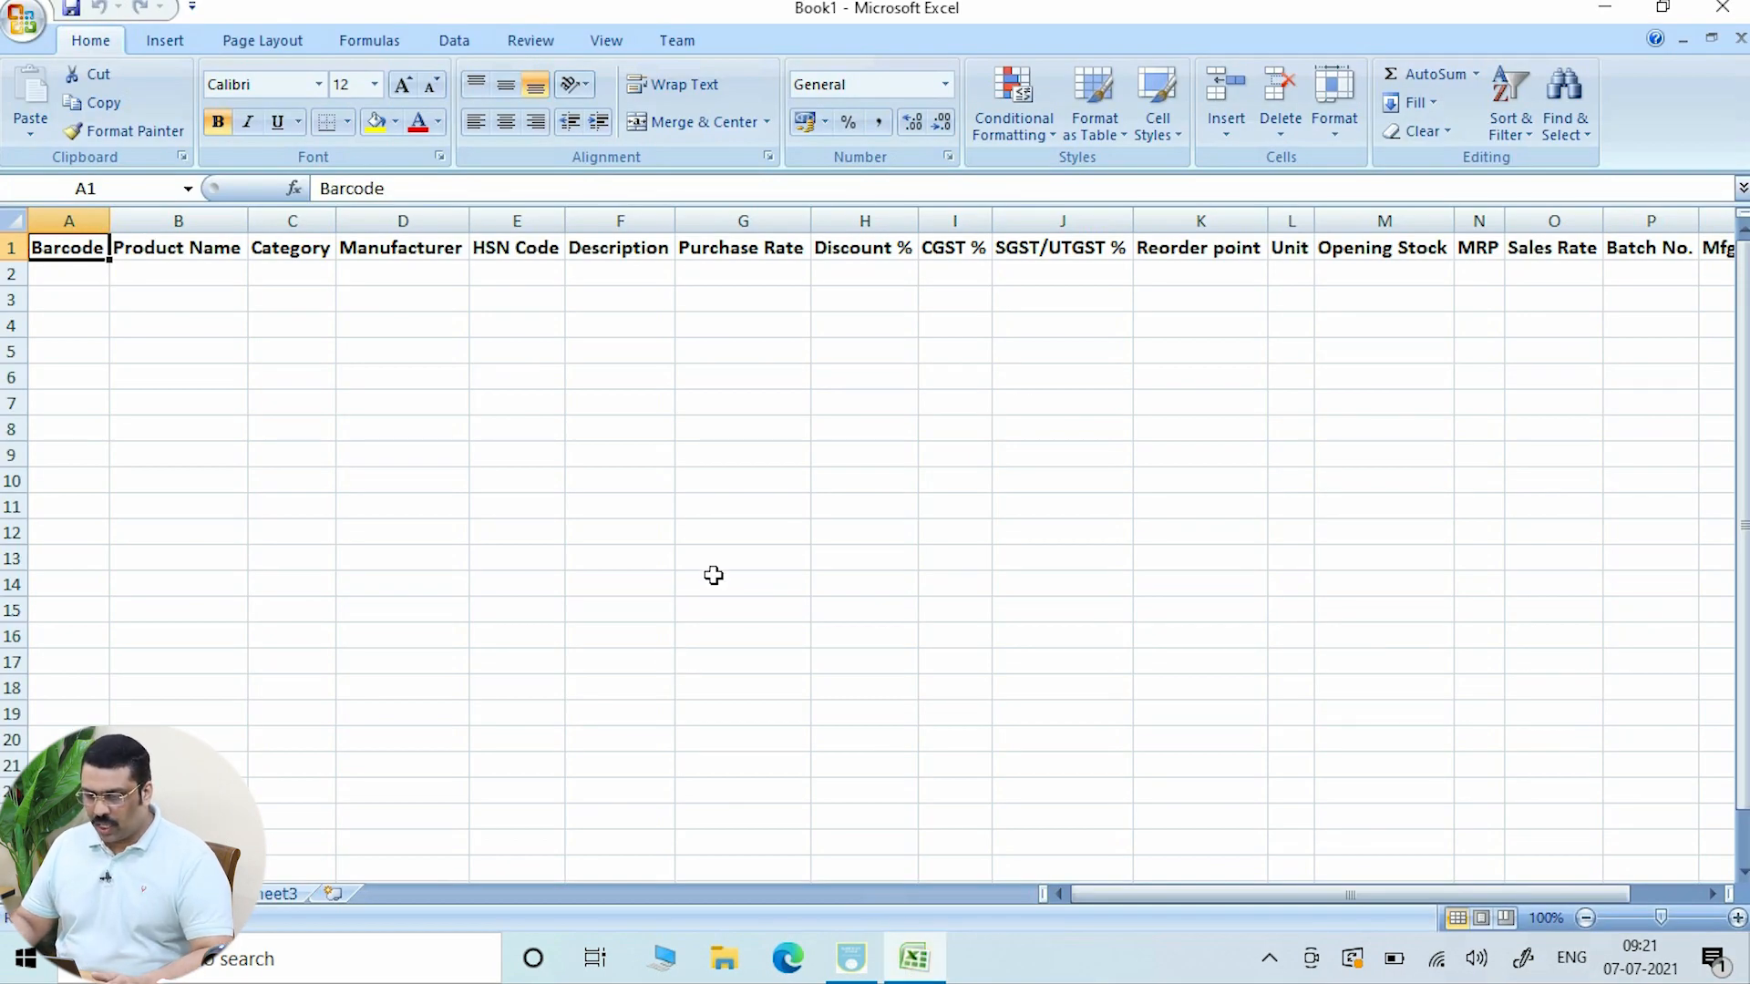
# - Widen the Barcode column of the exported sheet
pyautogui.click(680, 427)
pyautogui.click(222, 401)
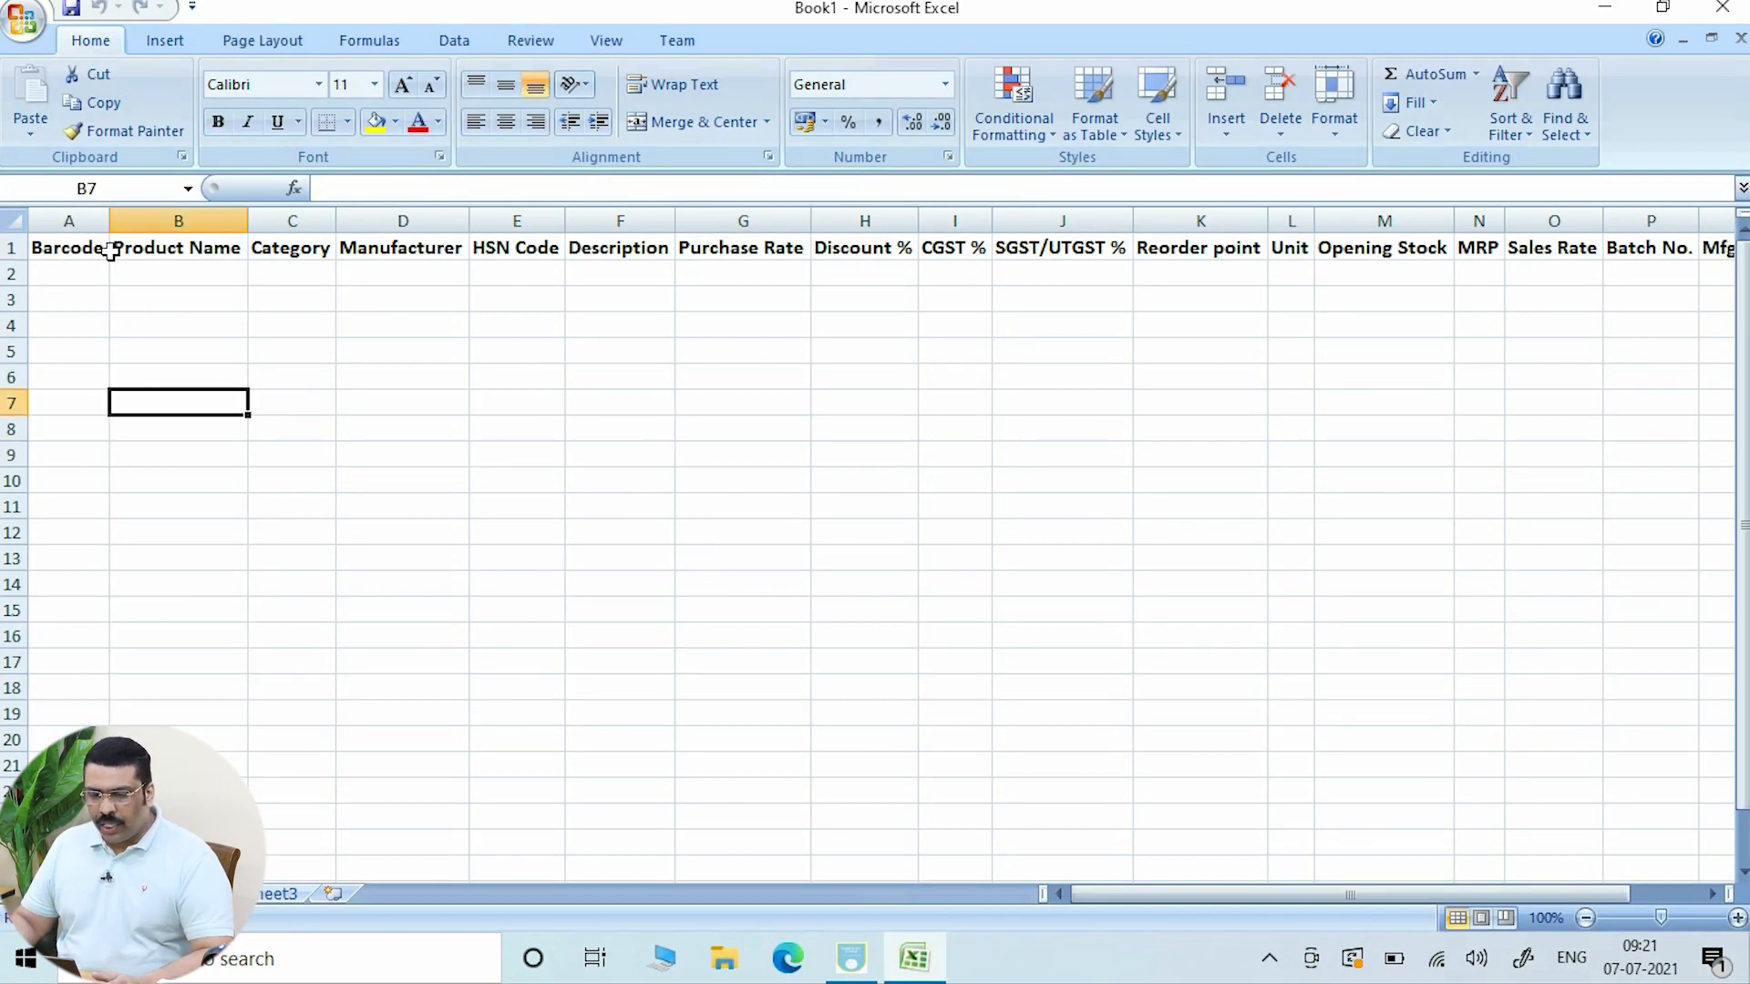
pyautogui.moveTo(108, 220); pyautogui.dragTo(141, 221)
pyautogui.click(173, 293)
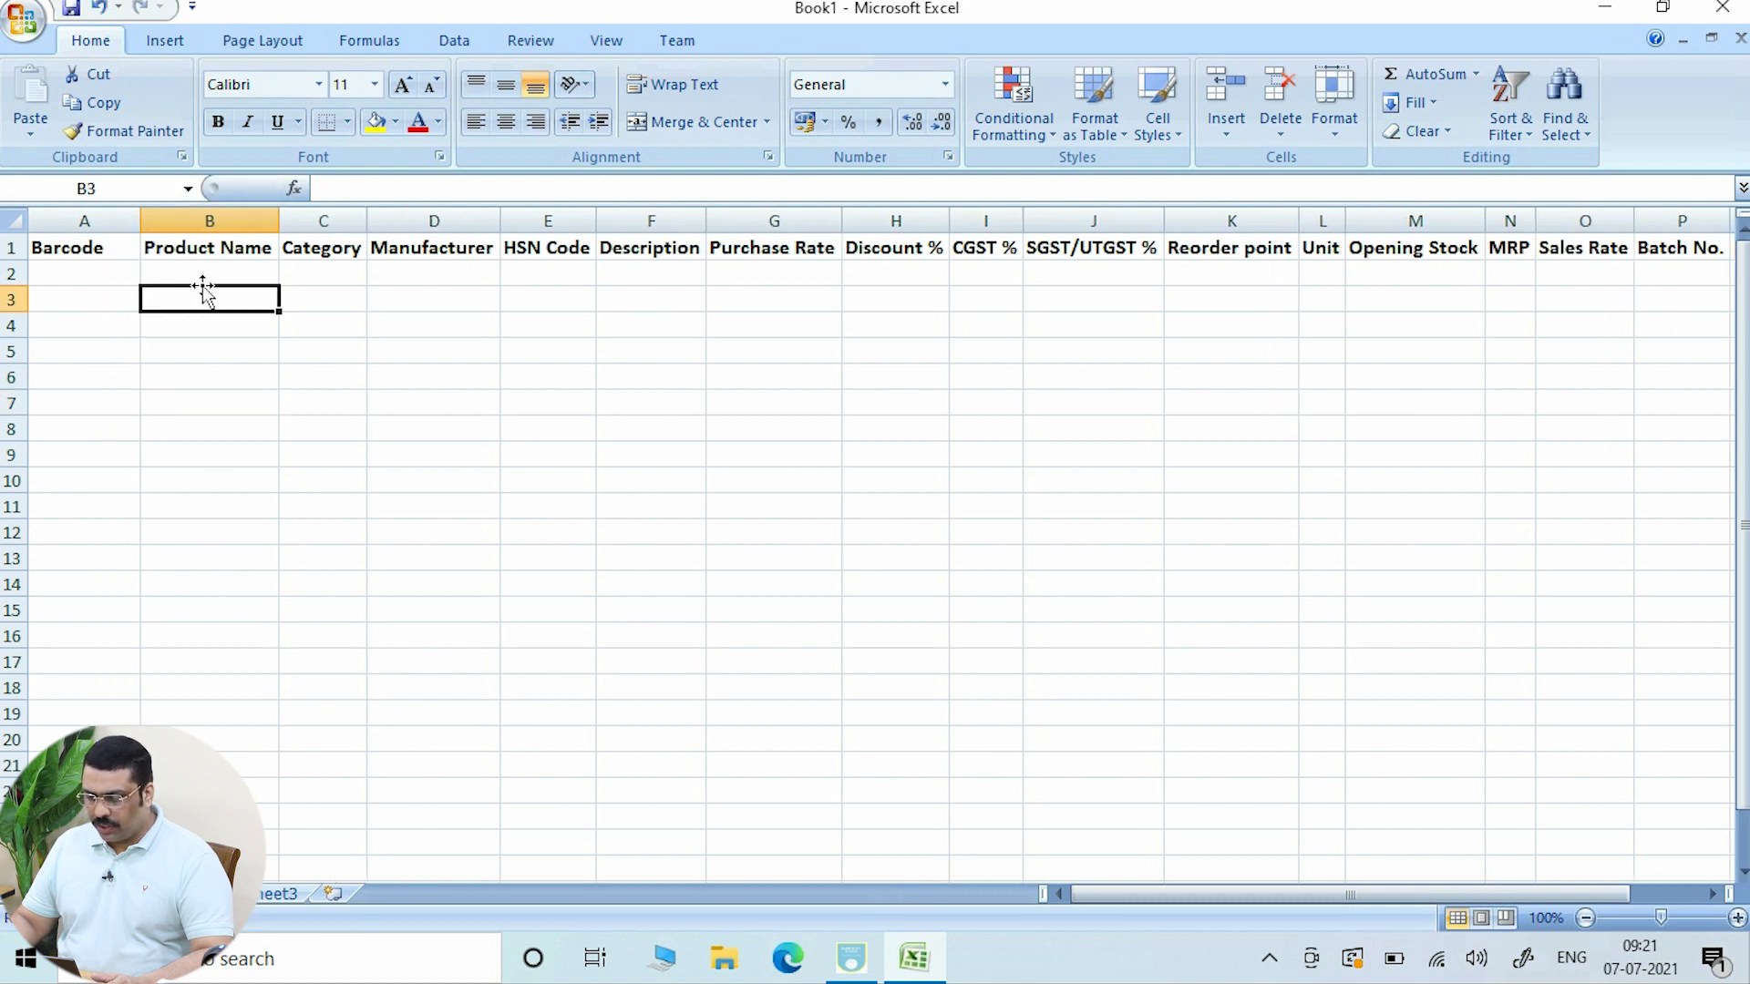
# - Examine the column headings of the sheet from Barcode across to Mfg. Date, and return to the first column
pyautogui.click(798, 456)
pyautogui.press('Right')
pyautogui.press('Right')
pyautogui.press('Right')
pyautogui.press('Right')
pyautogui.press('Right')
pyautogui.press('Right')
pyautogui.press('Right')
pyautogui.press('Right')
pyautogui.press('Right')
pyautogui.press('Right')
pyautogui.press('Right')
pyautogui.press('Right')
pyautogui.press('Right')
pyautogui.press('Right')
pyautogui.press('Right')
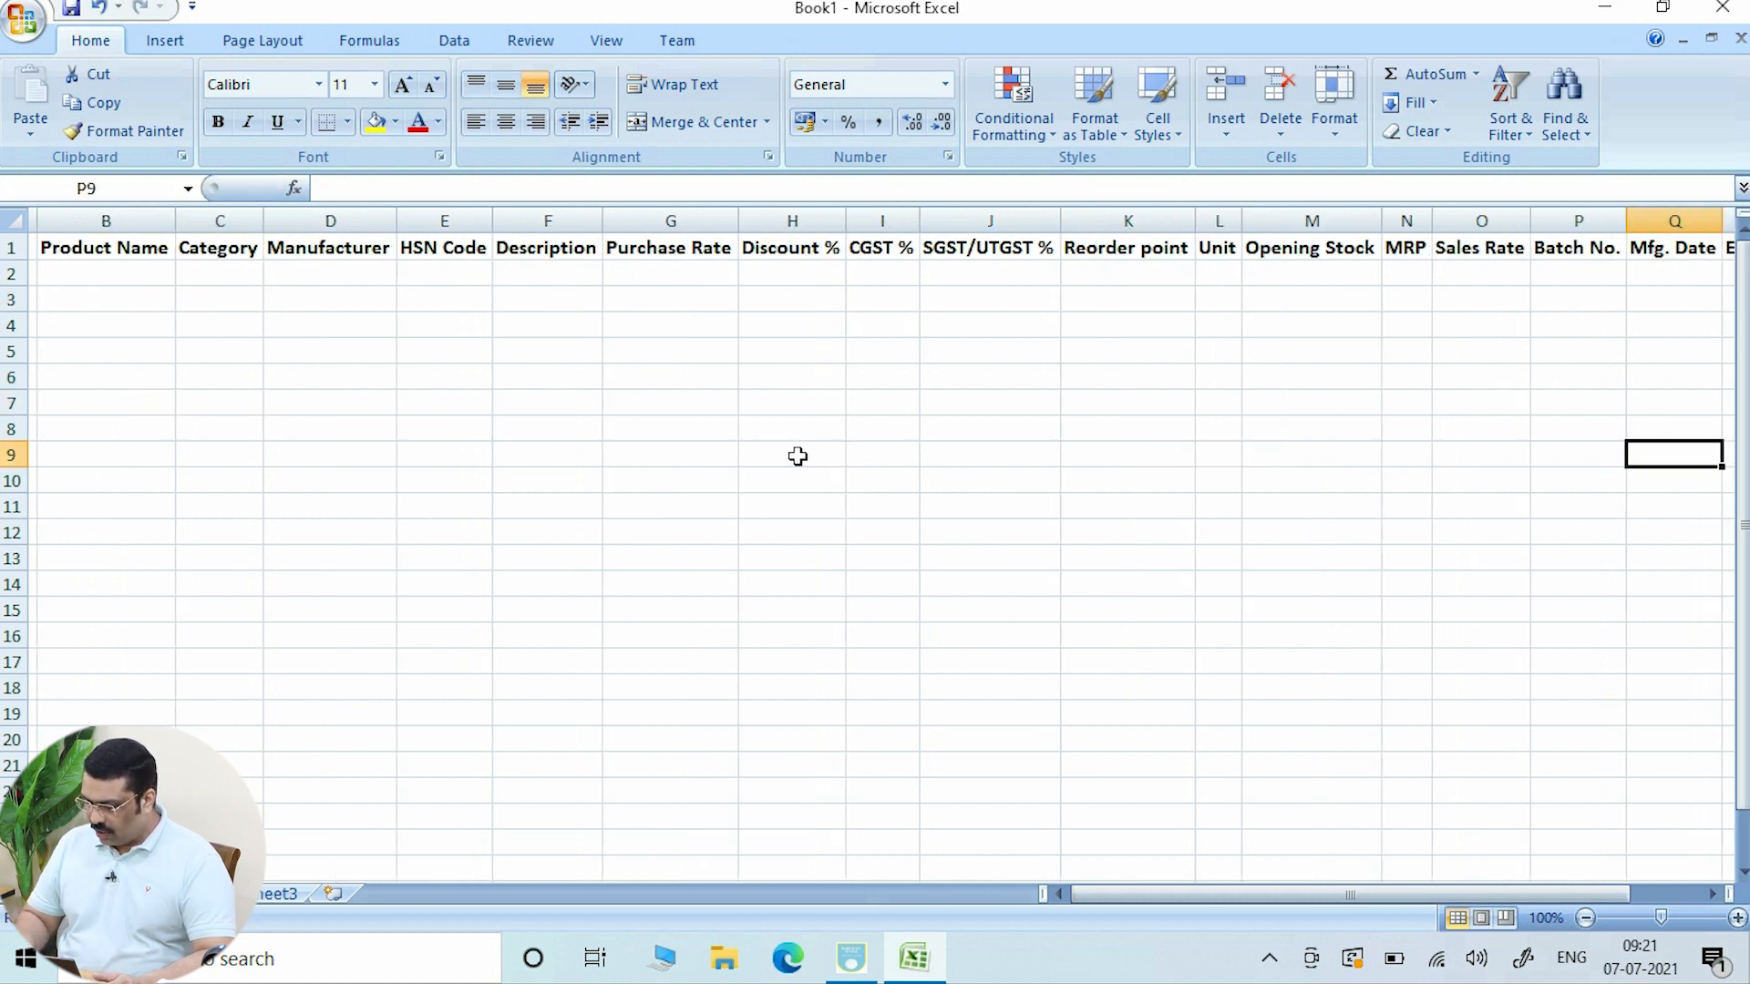
pyautogui.press('Left')
pyautogui.press('Left')
pyautogui.press('Left')
pyautogui.press('Left')
pyautogui.press('Home')
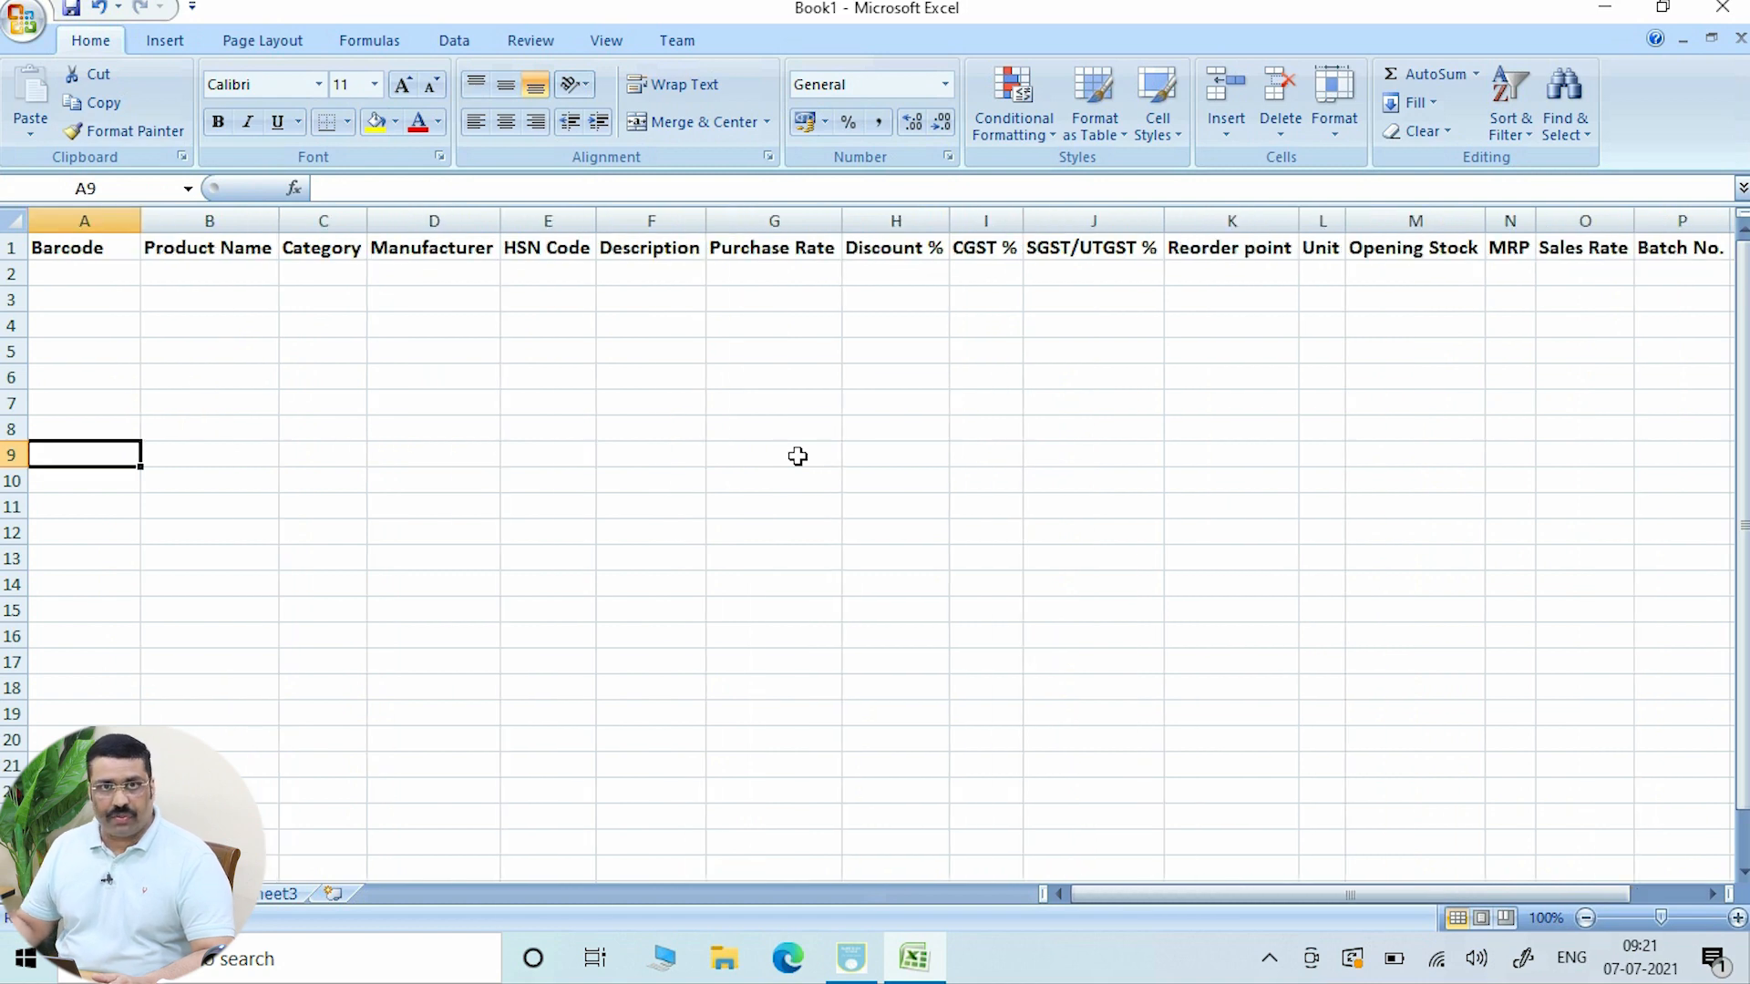
# - Widen the Barcode column a little further to make room for the product codes
pyautogui.click(315, 348)
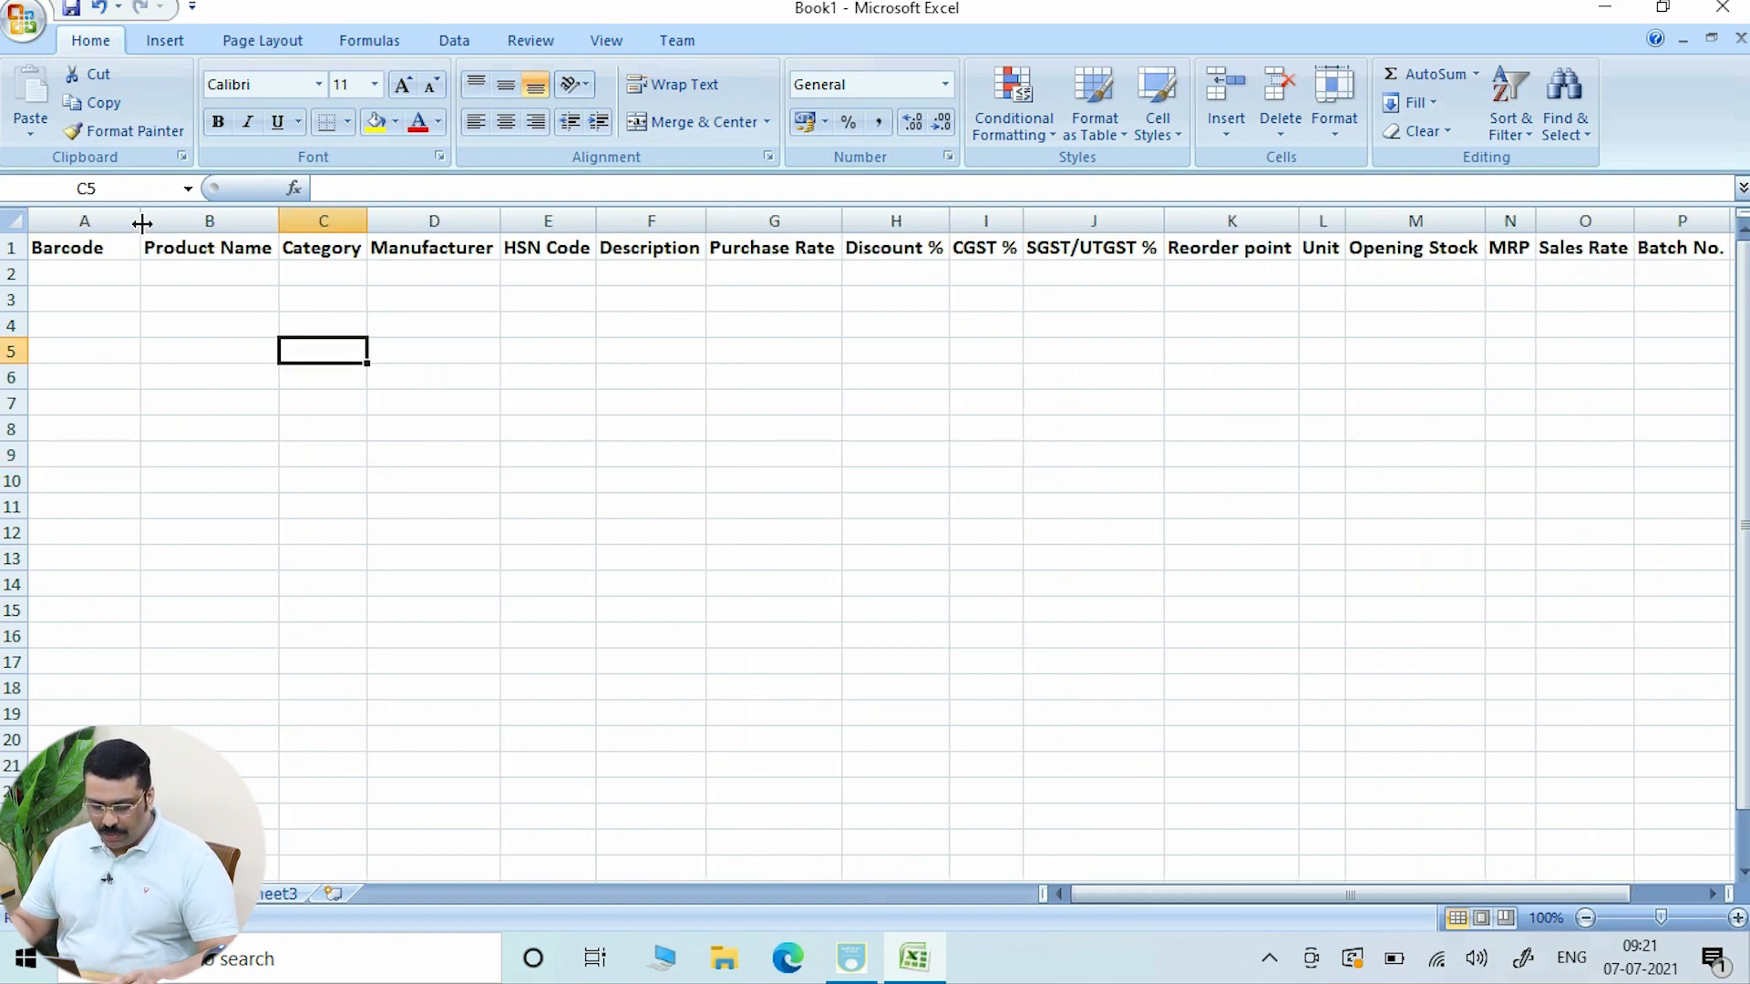
pyautogui.moveTo(140, 225); pyautogui.dragTo(152, 228)
pyautogui.click(173, 400)
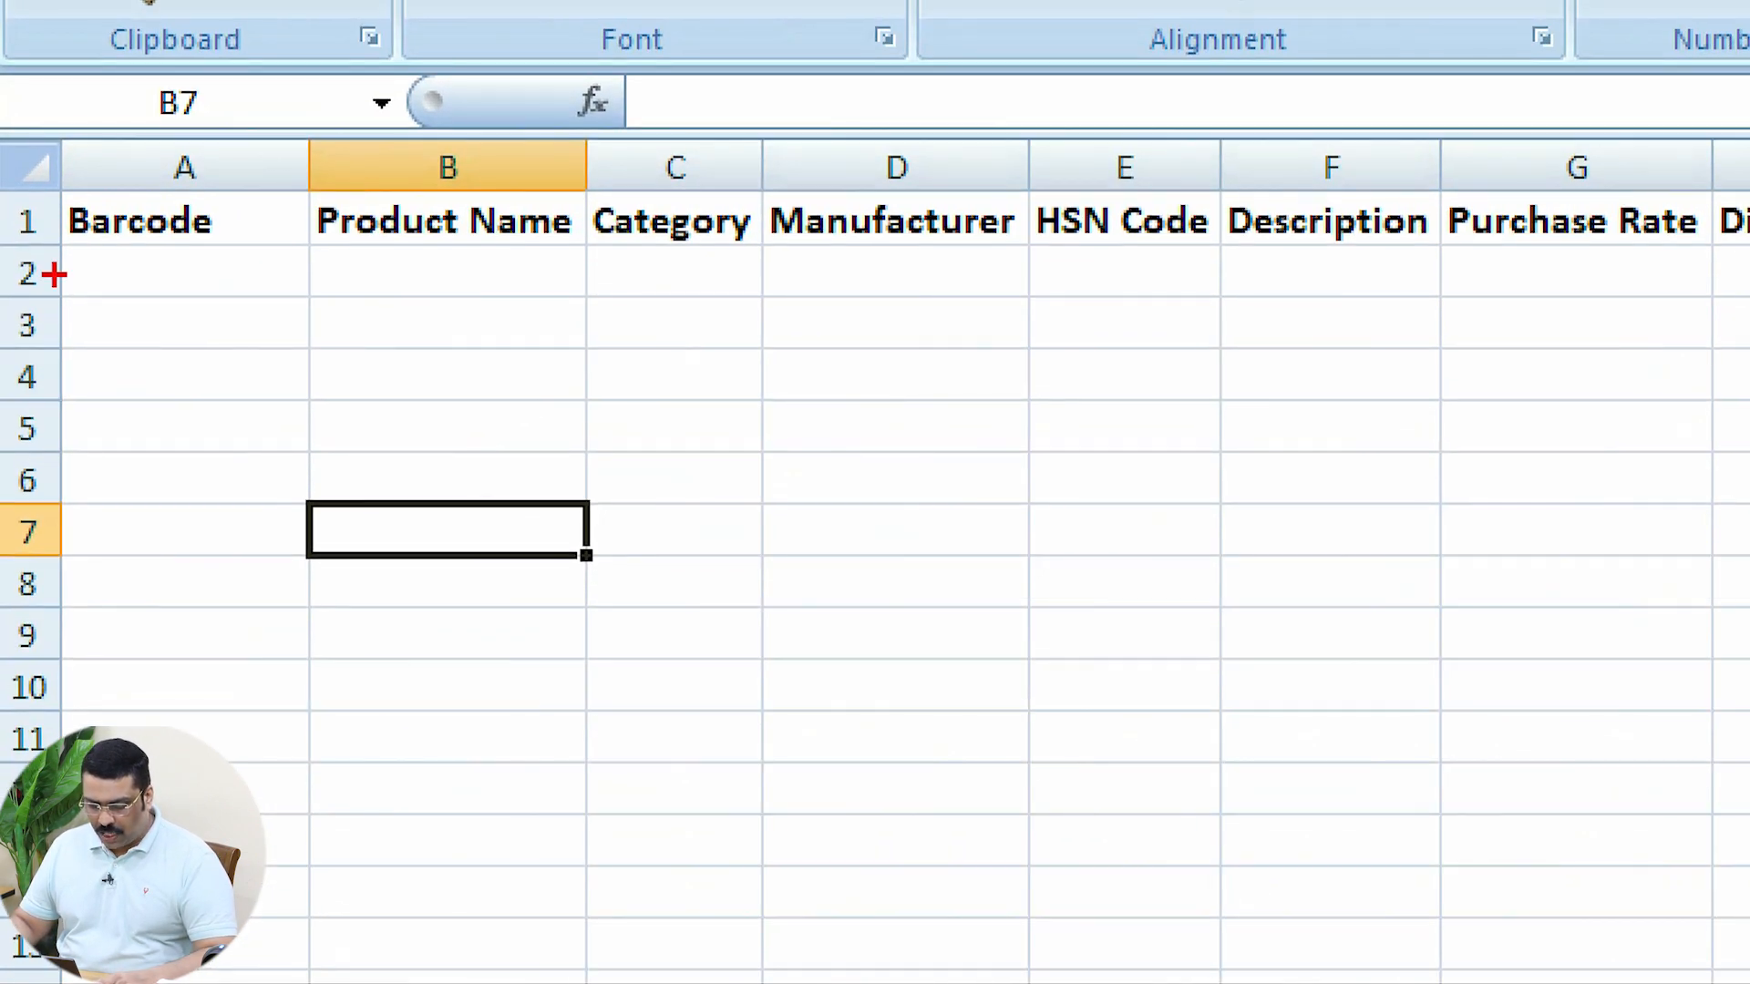
pyautogui.moveTo(72, 246)
pyautogui.mouseDown()
pyautogui.moveTo(114, 292)
pyautogui.moveTo(272, 734)
pyautogui.mouseUp()
pyautogui.press('Escape')
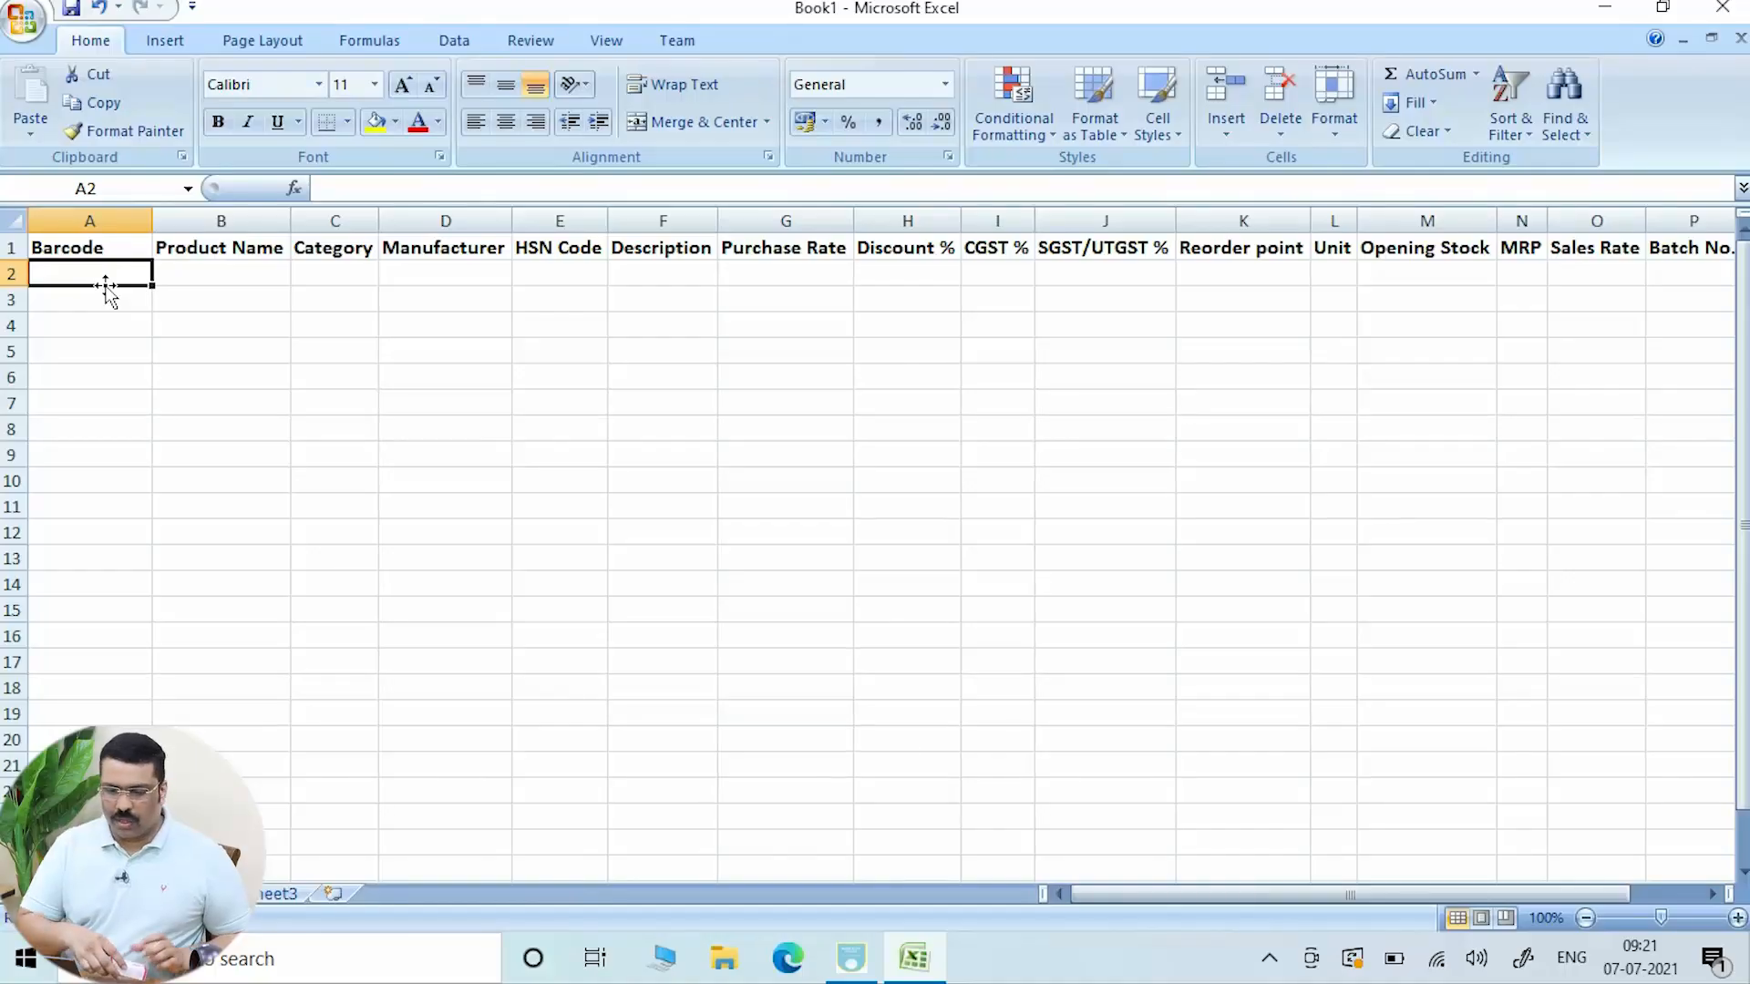
pyautogui.write('8.90608E+12')
pyautogui.press('Return')
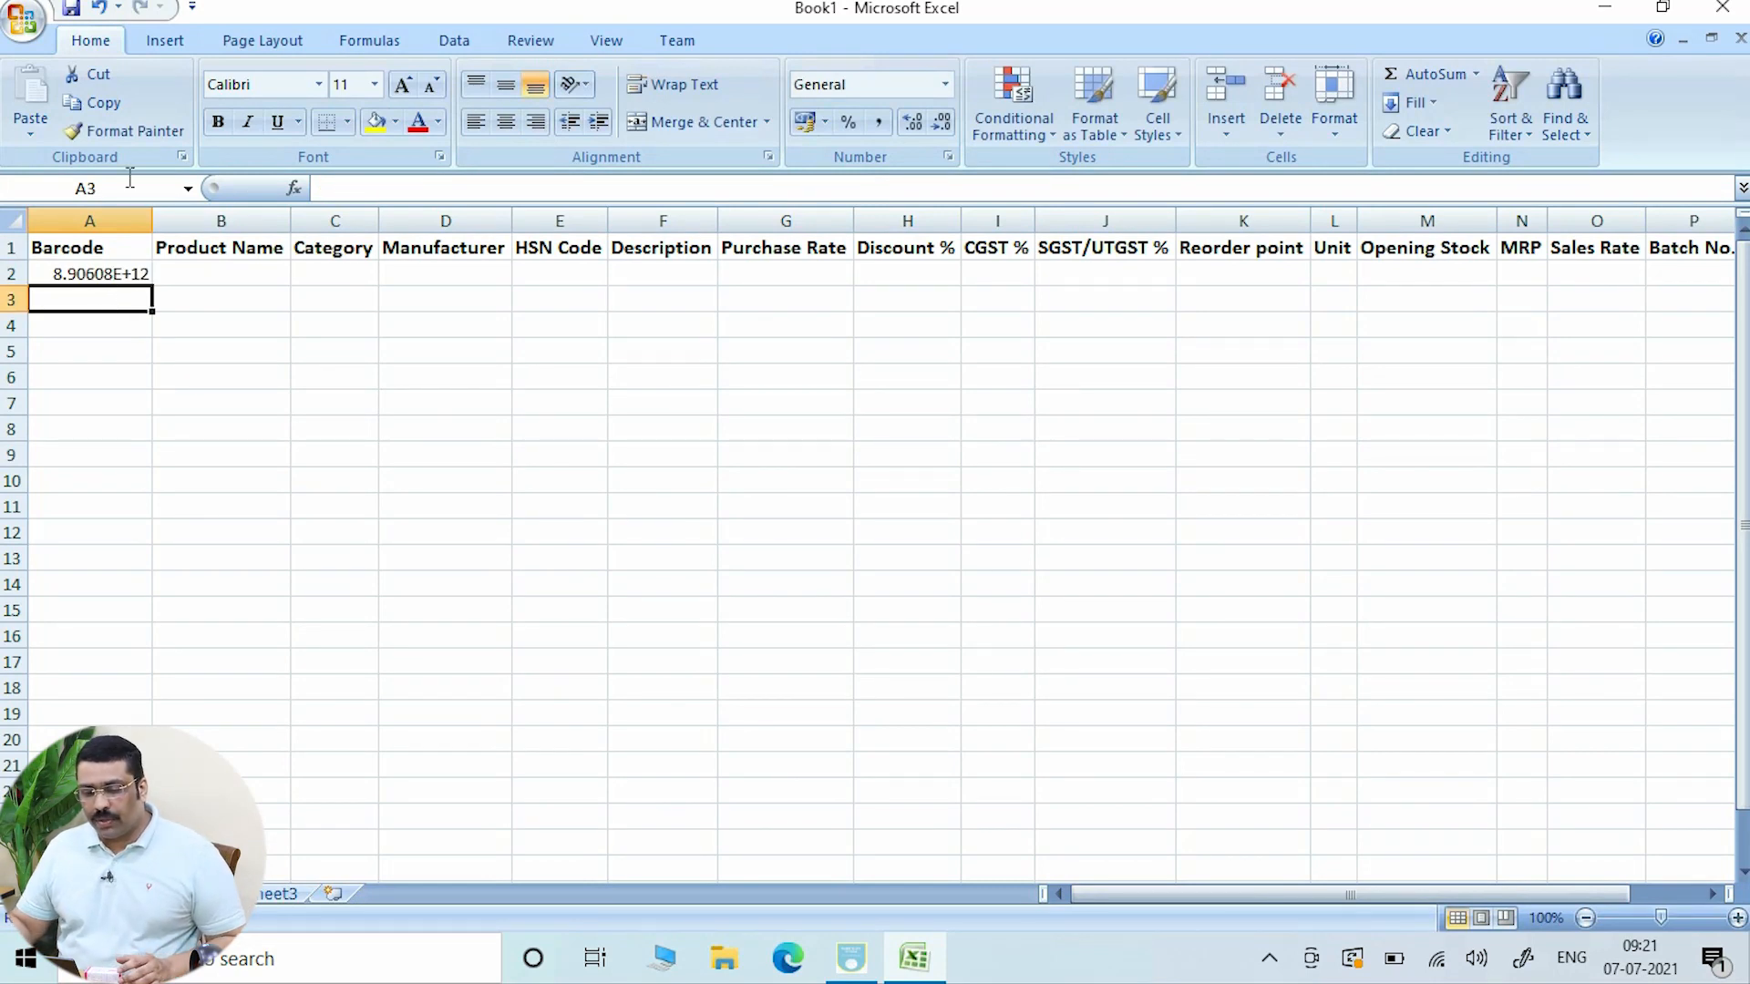
pyautogui.moveTo(155, 223); pyautogui.dragTo(202, 223)
# - Format the whole Barcode column as Number with no decimal places
pyautogui.click(115, 221)
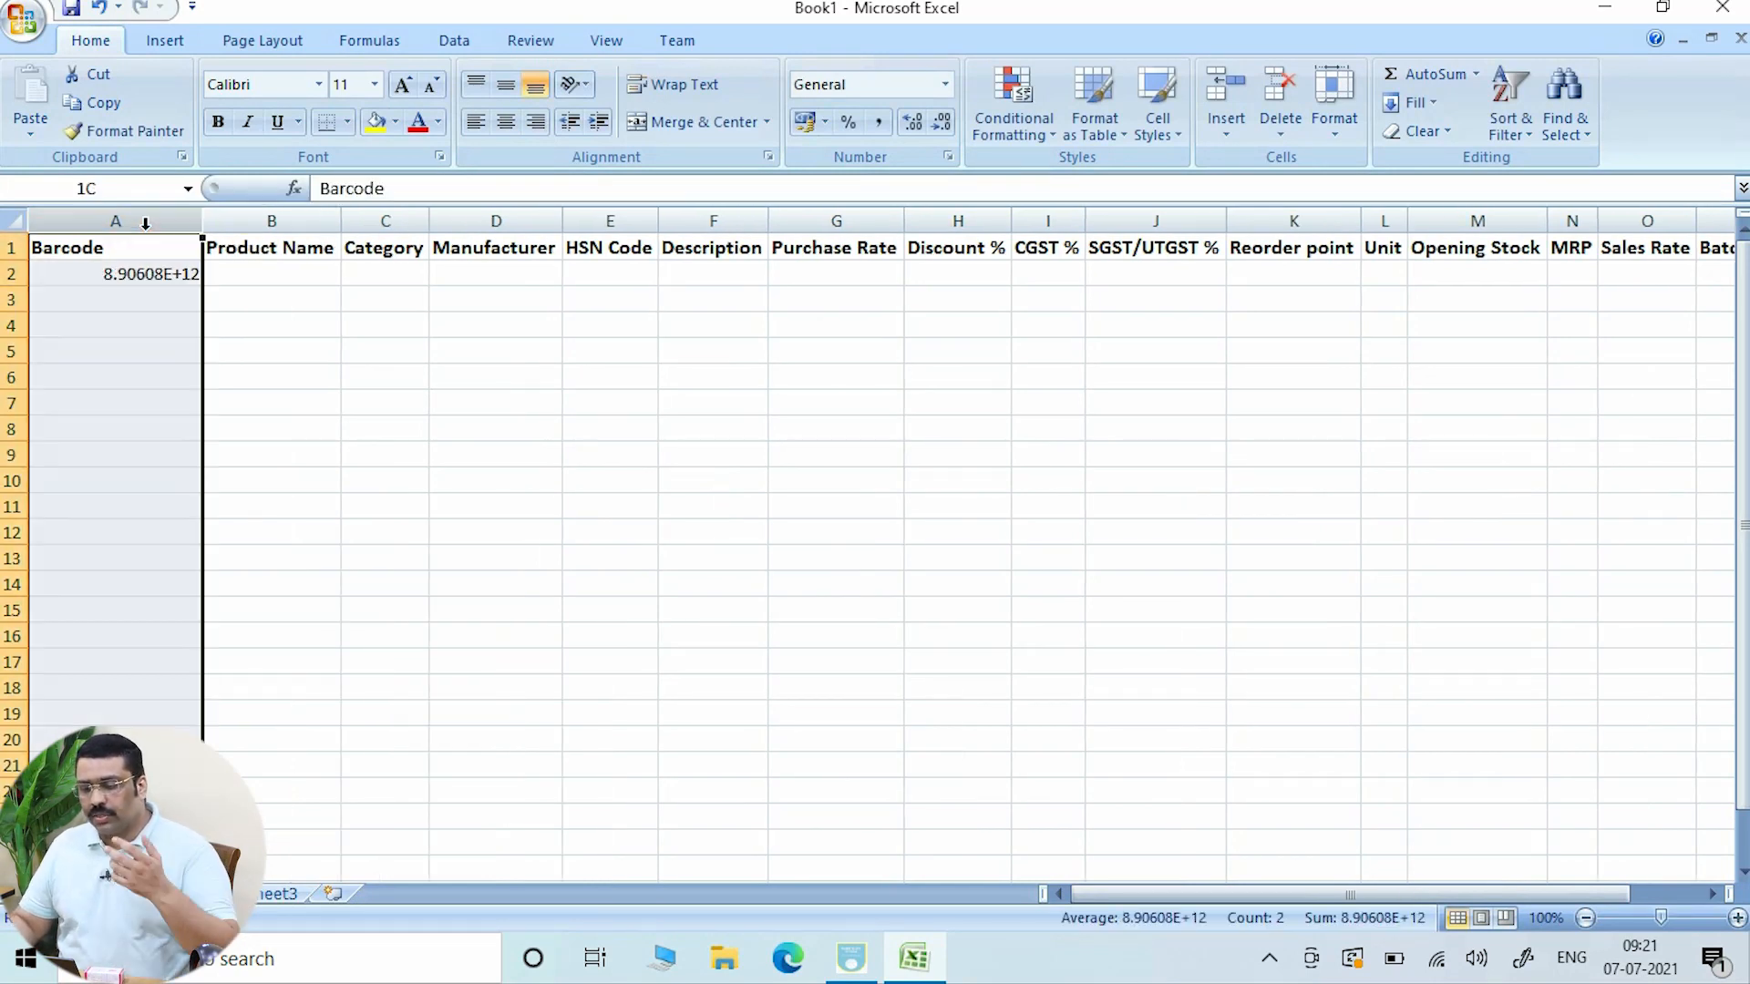
pyautogui.click(945, 84)
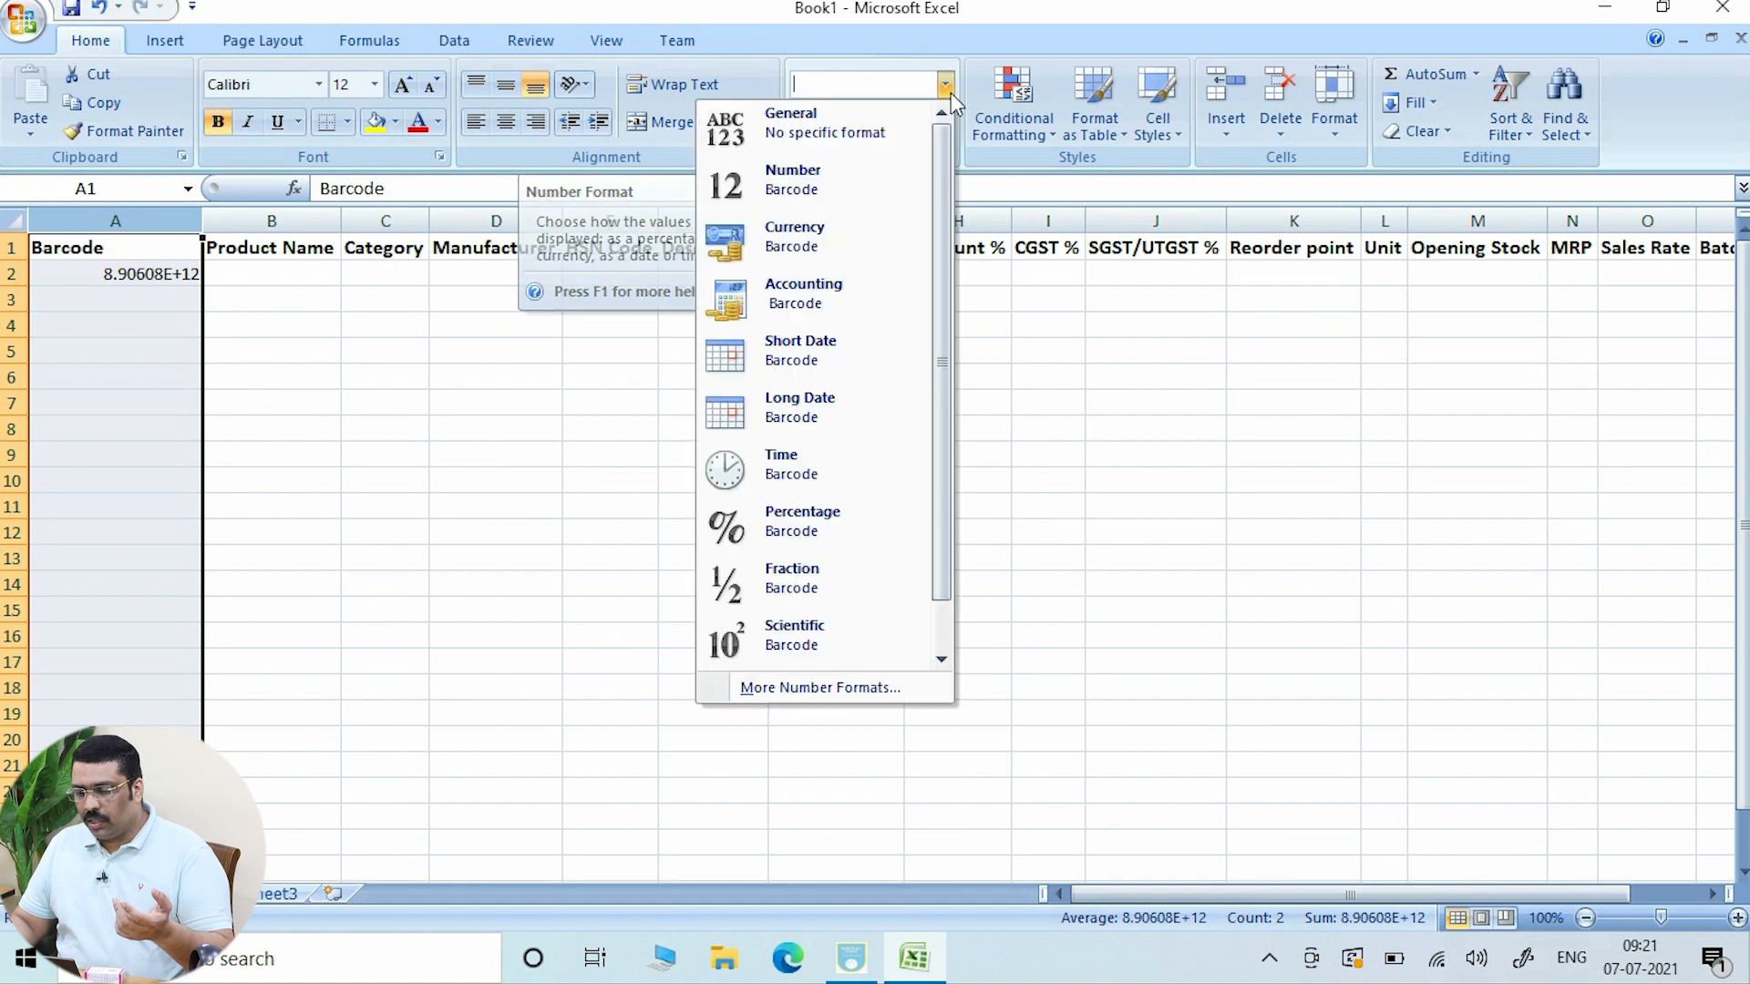
pyautogui.click(820, 180)
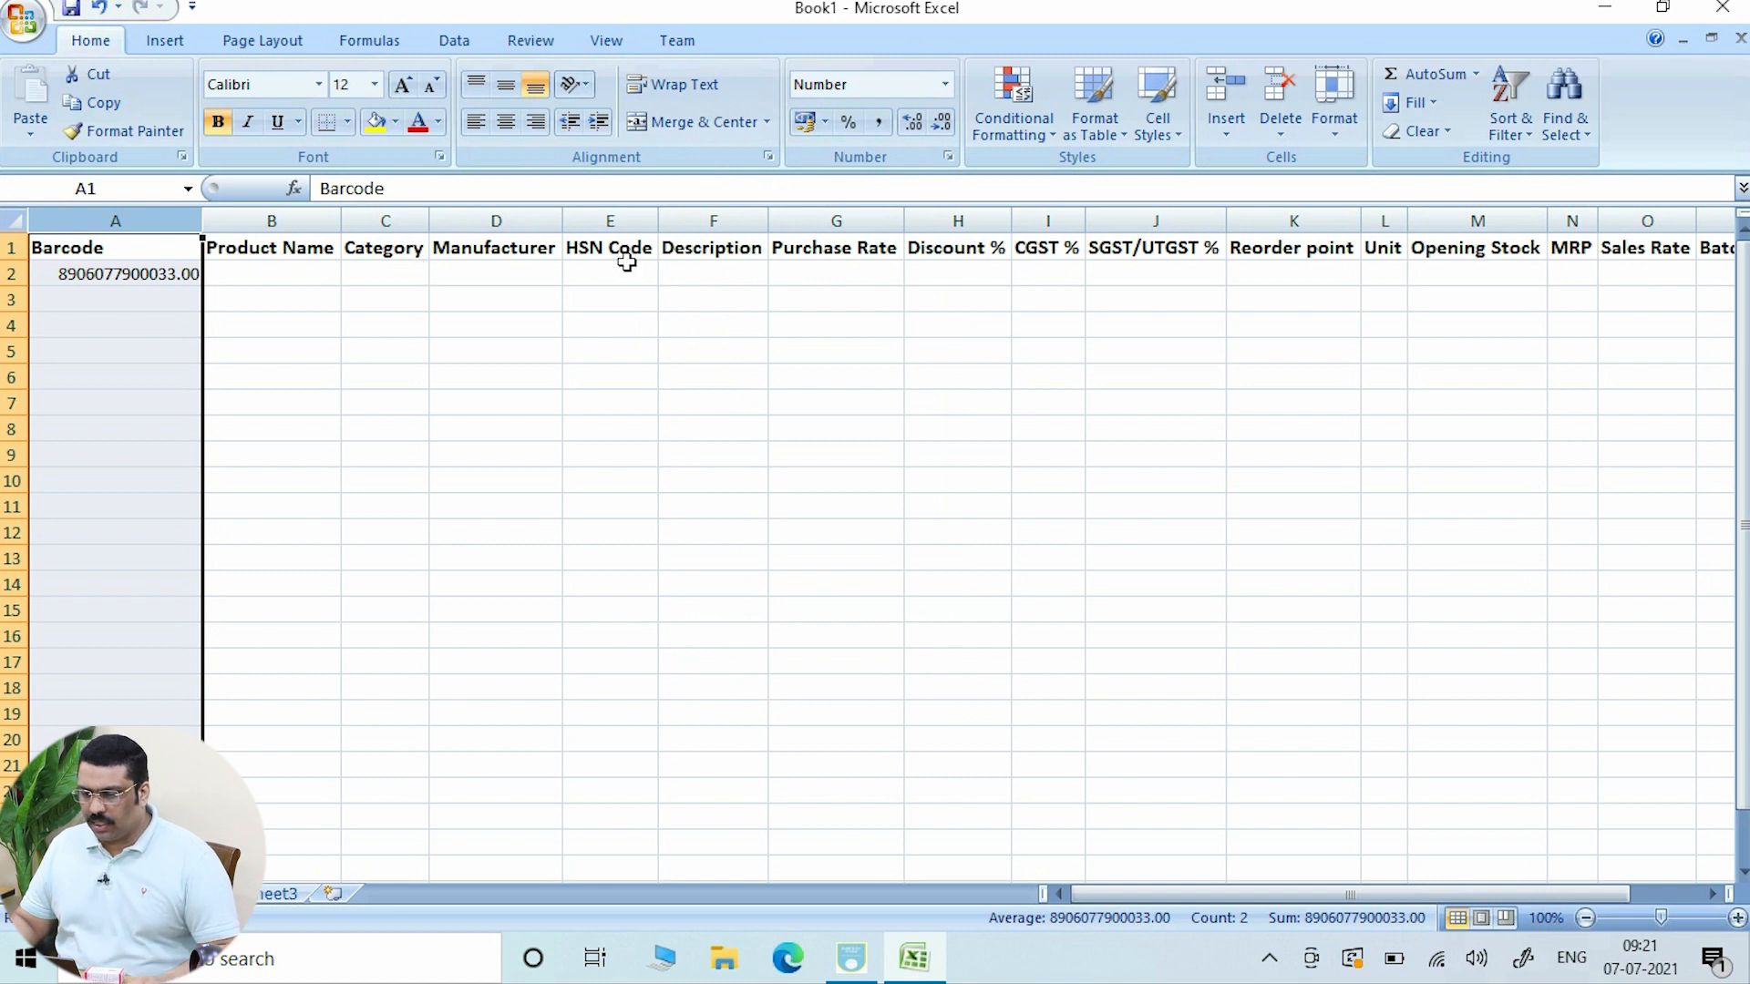
pyautogui.click(941, 135)
pyautogui.click(942, 135)
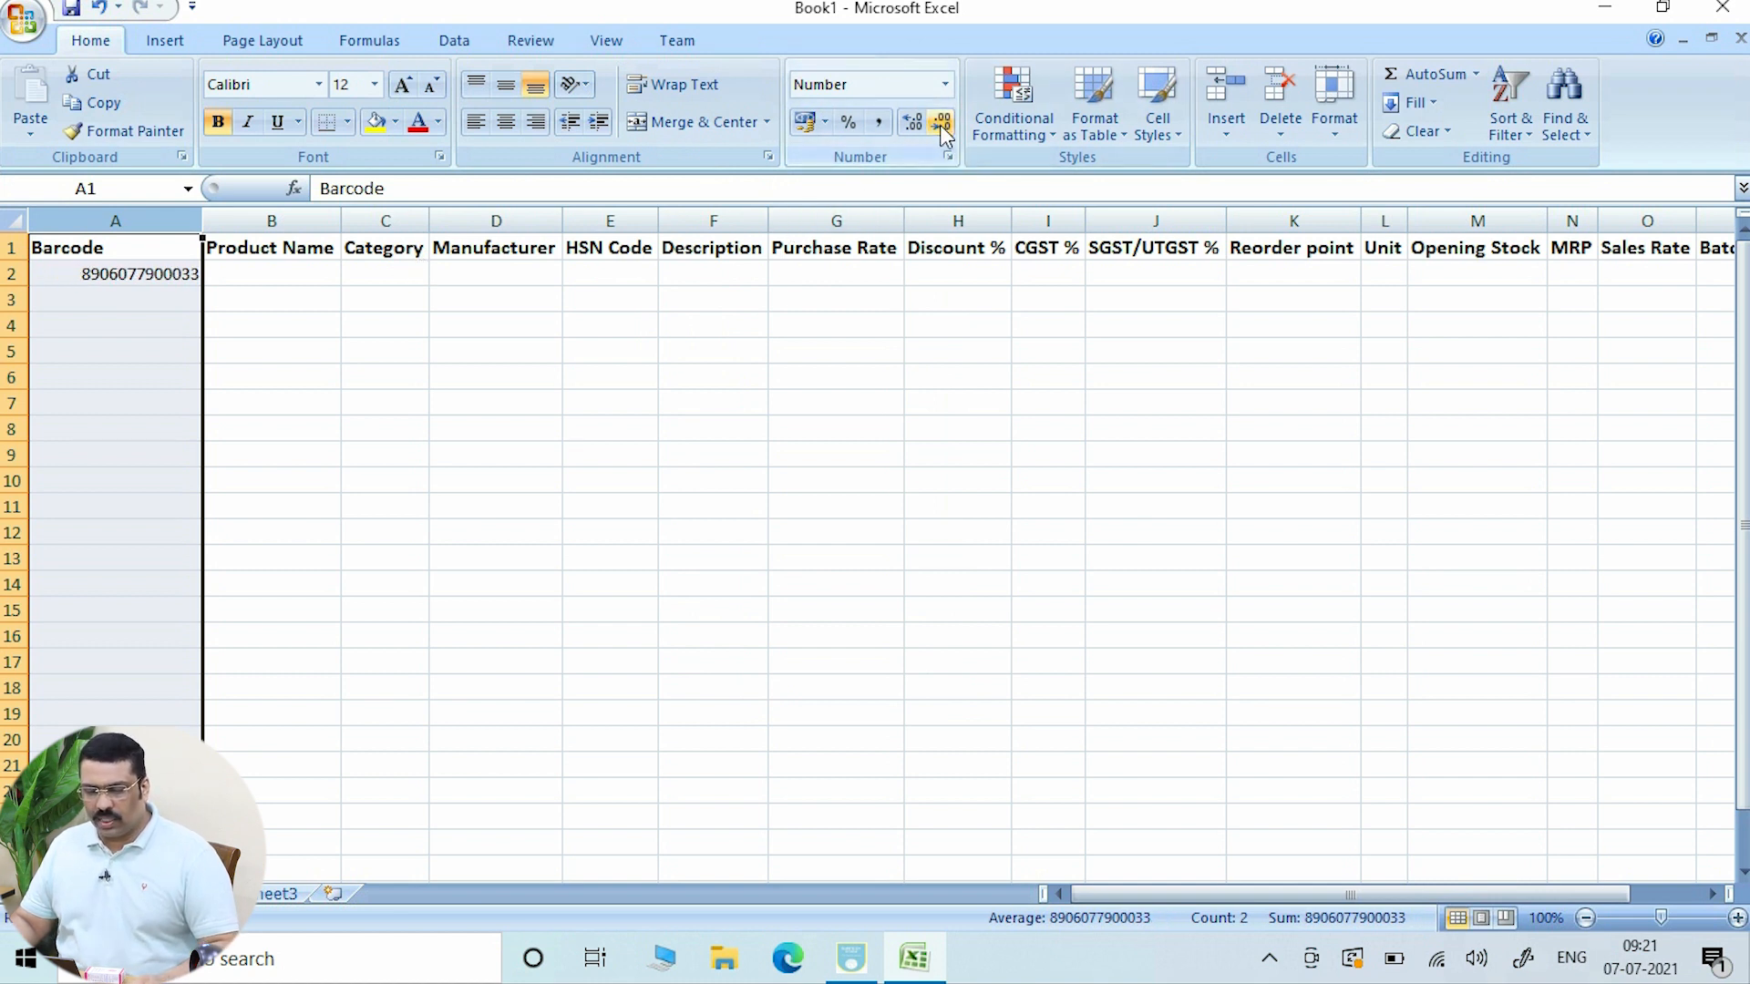
pyautogui.click(507, 469)
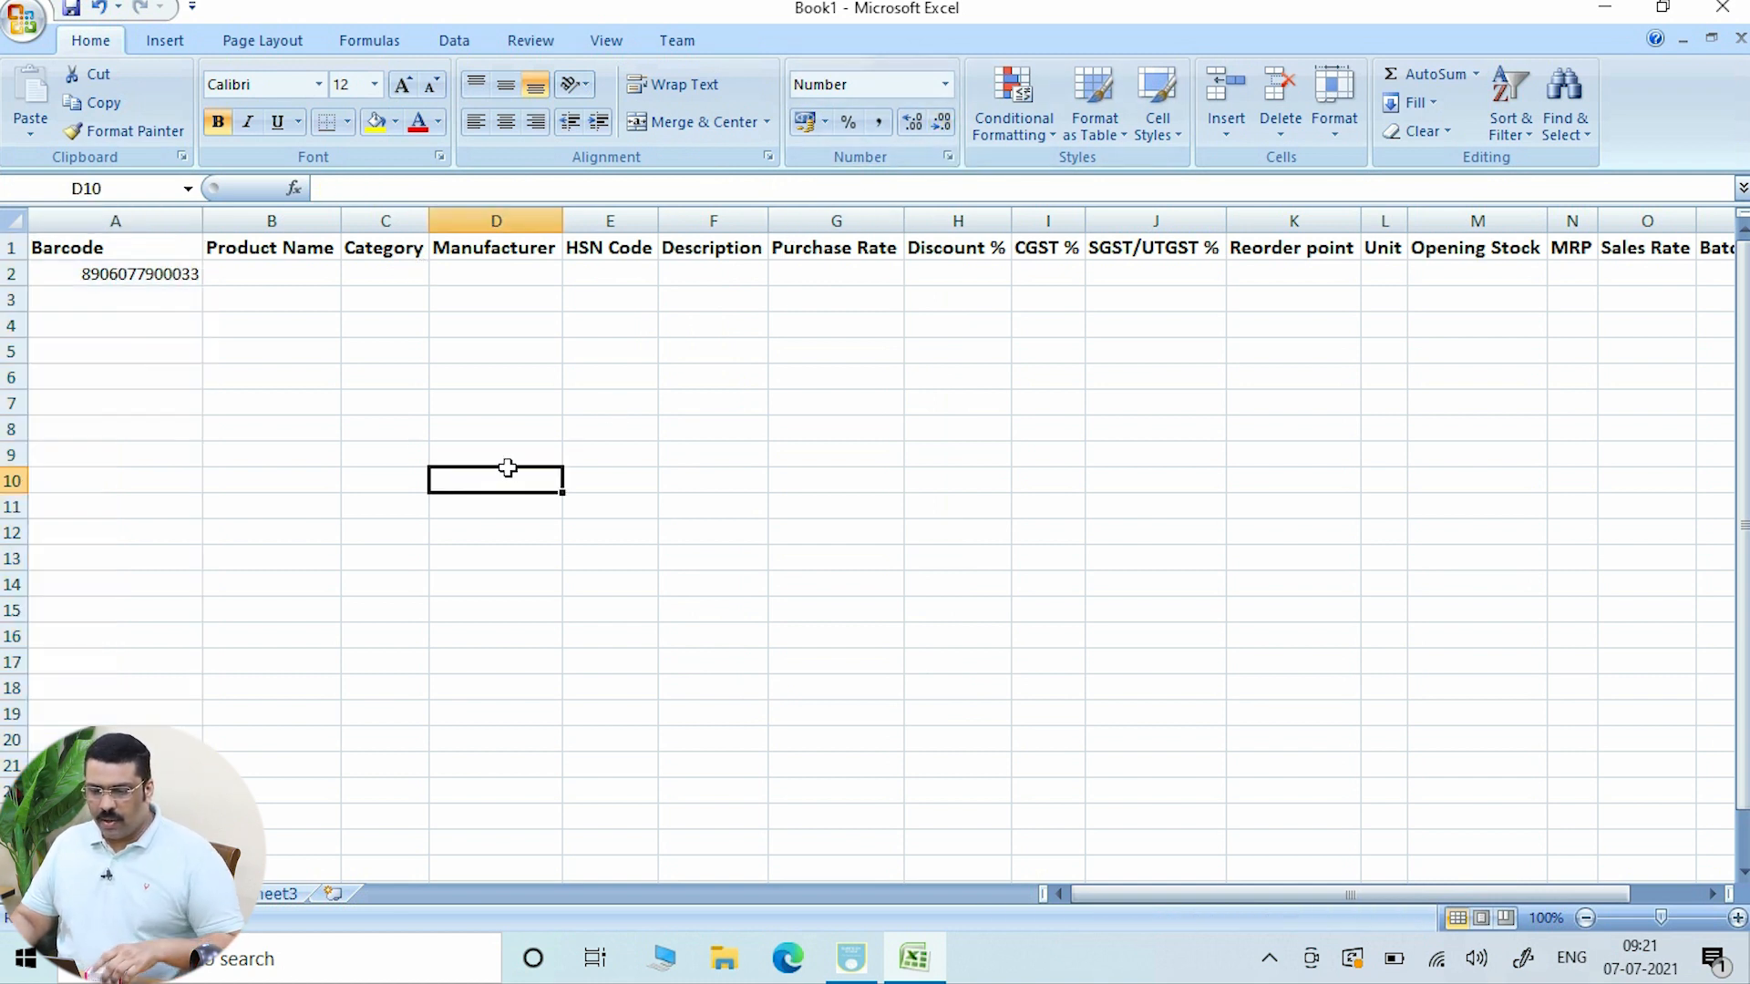
# - Enter ICYLUBE as the product name and 1 as the category in row 2
pyautogui.click(283, 279)
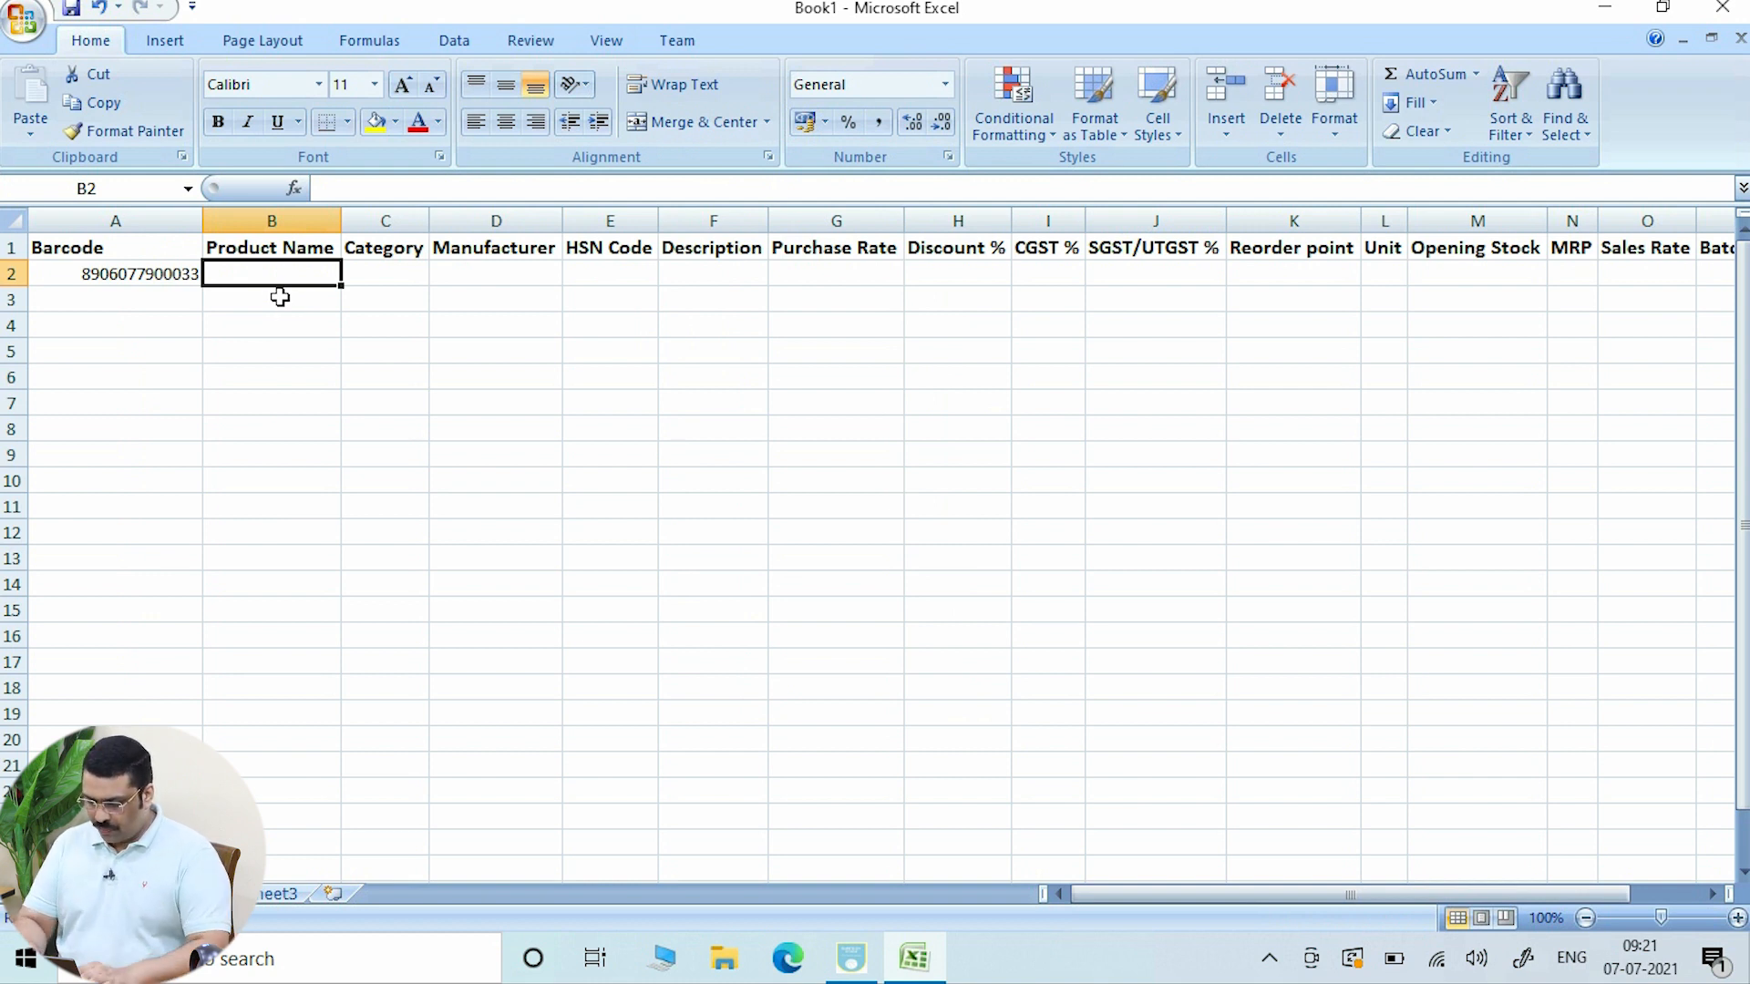
pyautogui.write('ICY')
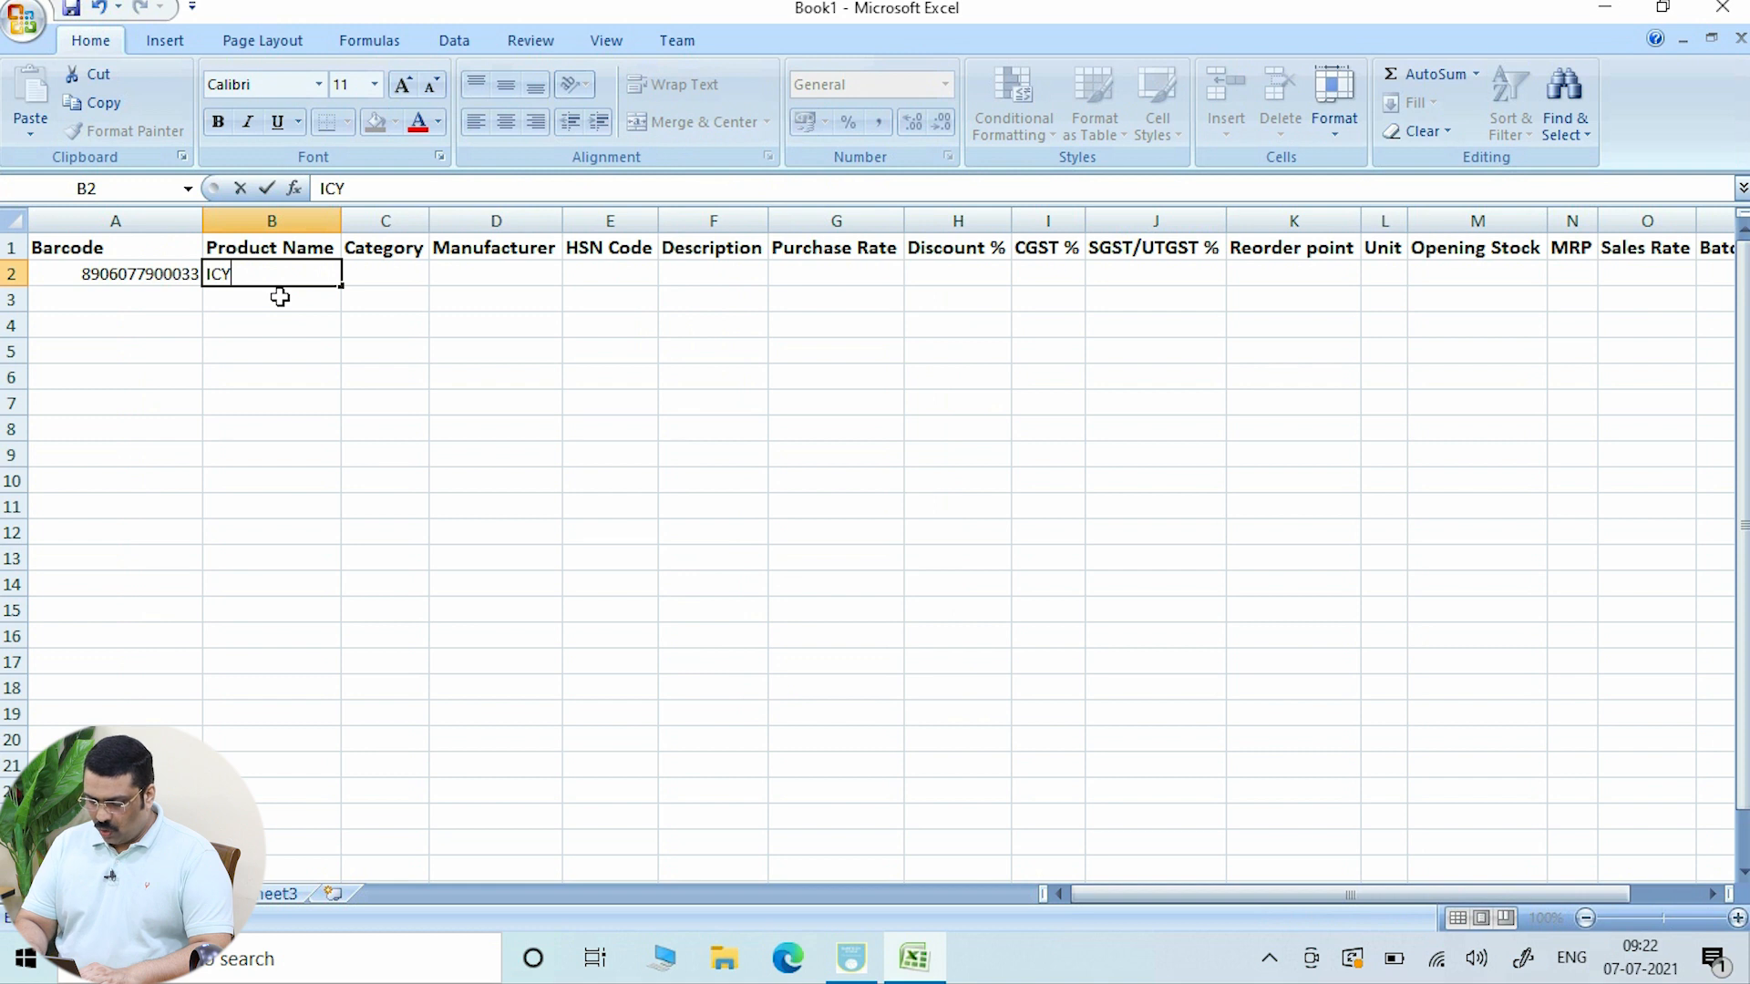
pyautogui.write('LUBE')
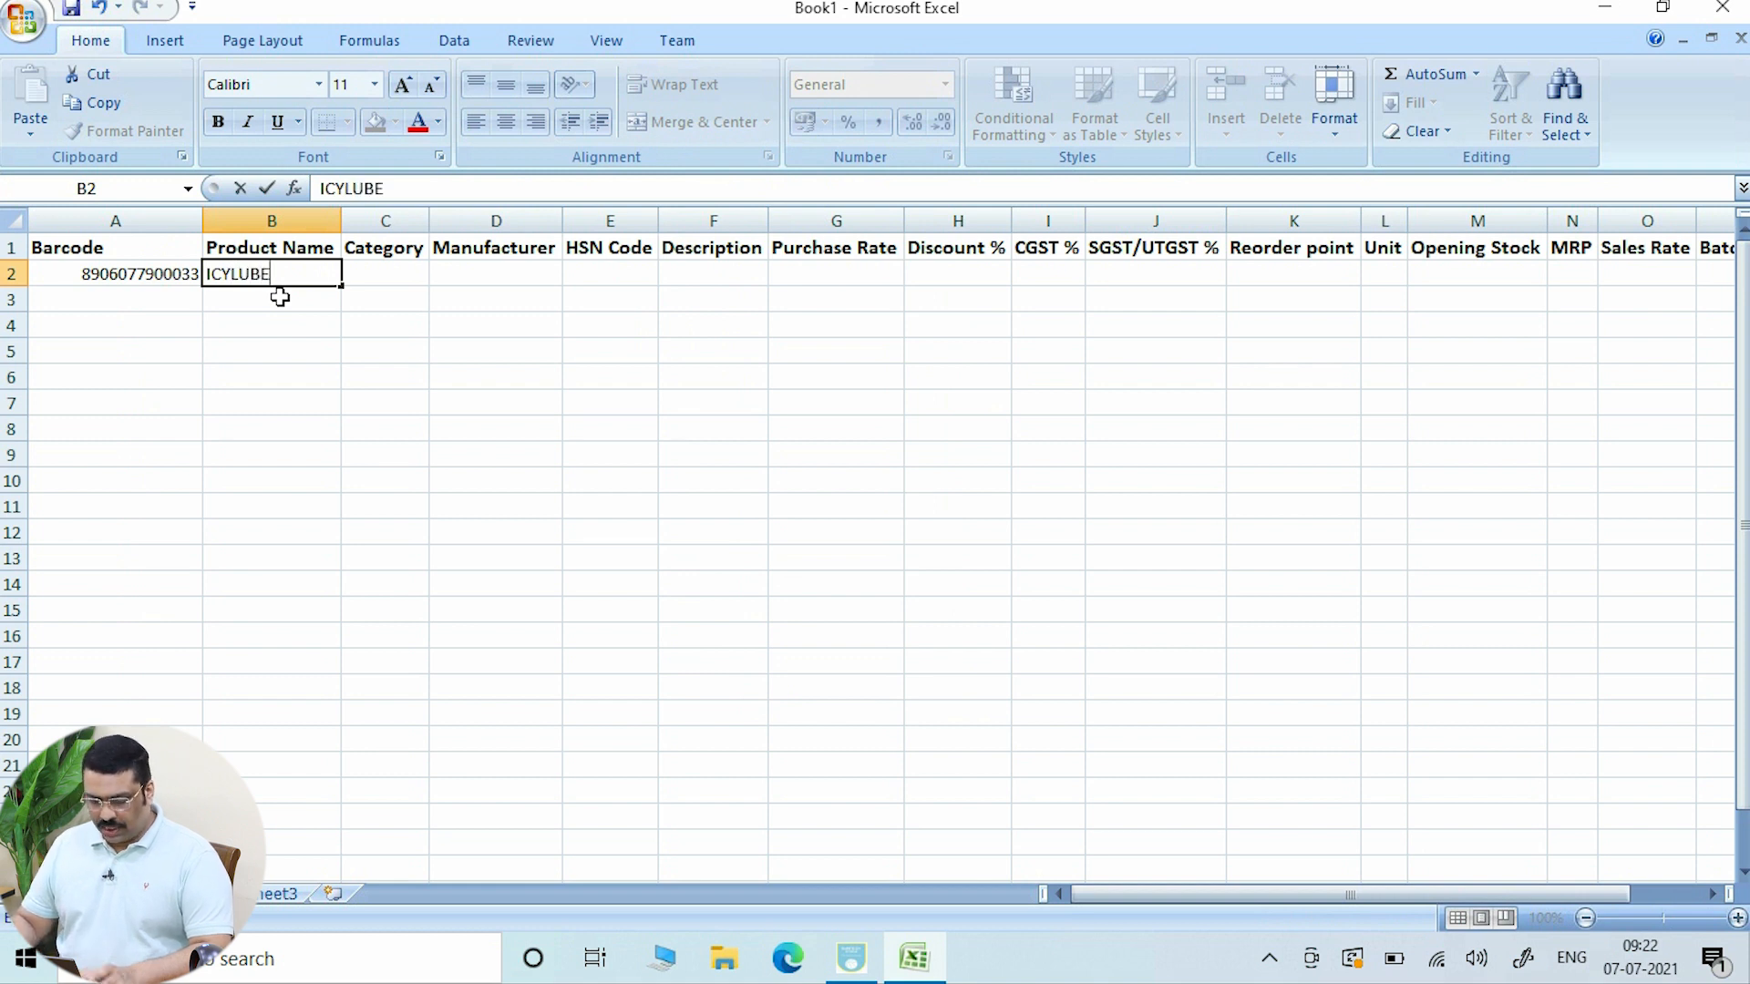
pyautogui.click(395, 269)
pyautogui.write('1')
# - Enter AUSTRAK as the manufacturer and 1 as the HSN code in row 2
pyautogui.click(480, 274)
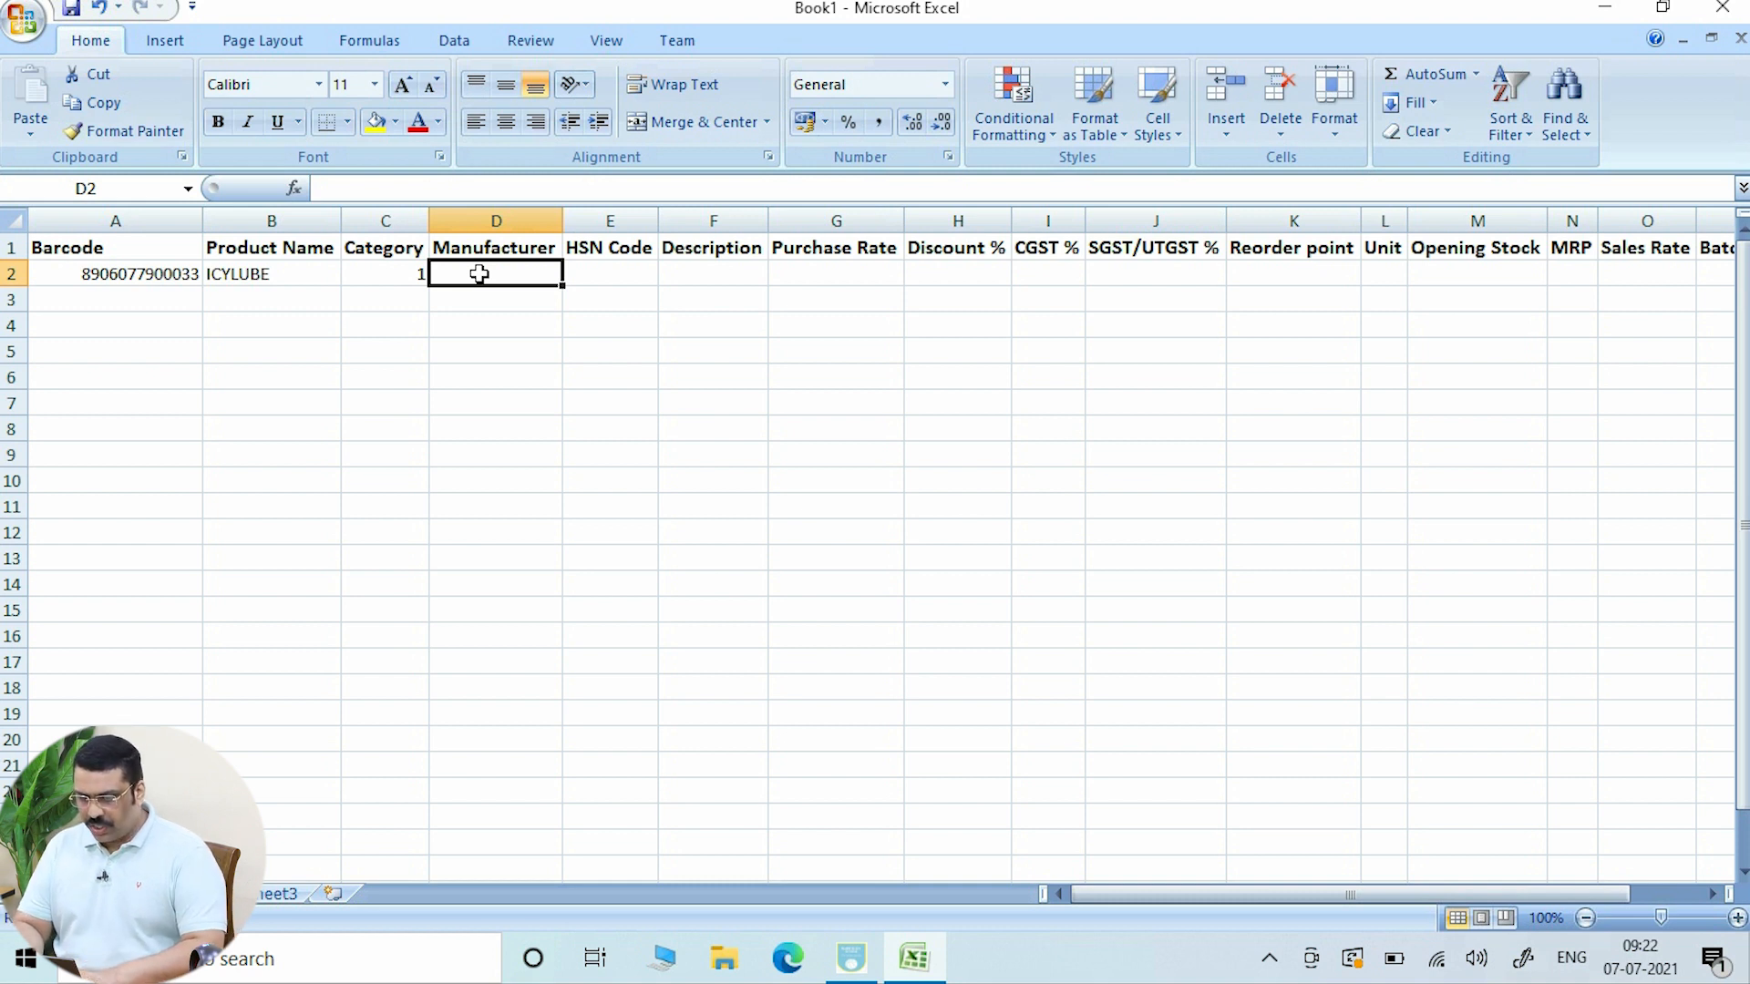
pyautogui.write('AUSTRAK')
pyautogui.click(584, 272)
pyautogui.write('1')
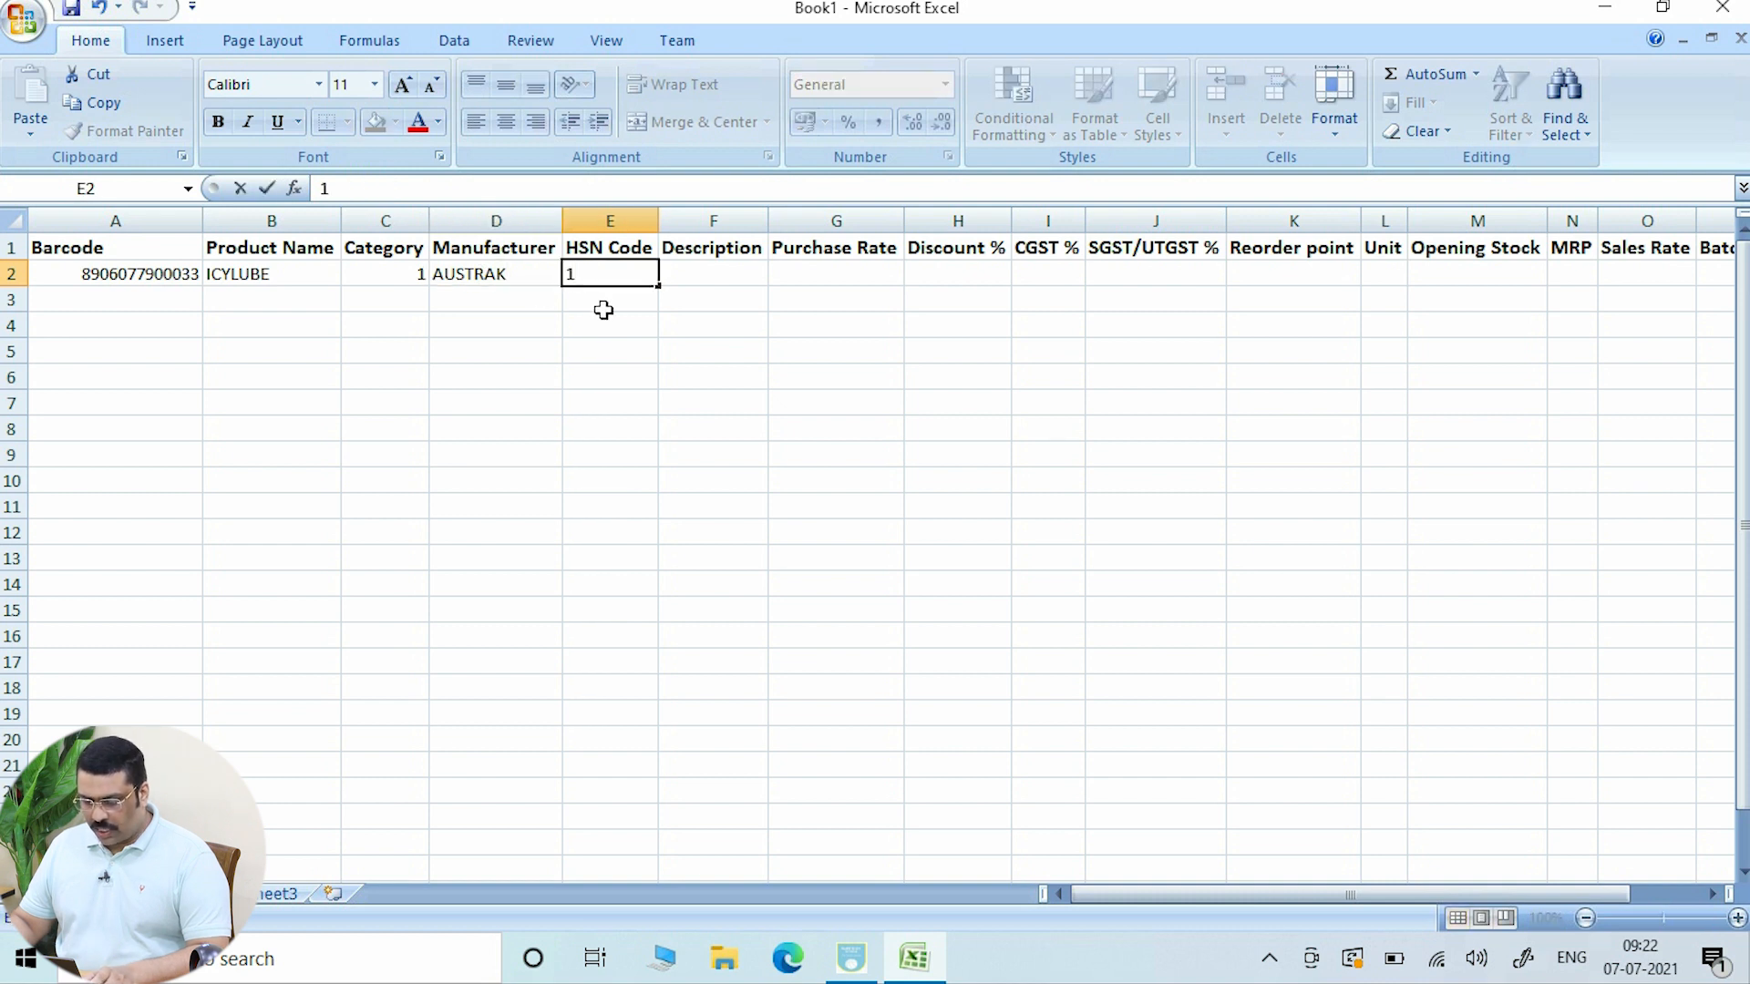
# - Enter NIL as the description and 100 as the purchase rate in row 2
pyautogui.click(680, 285)
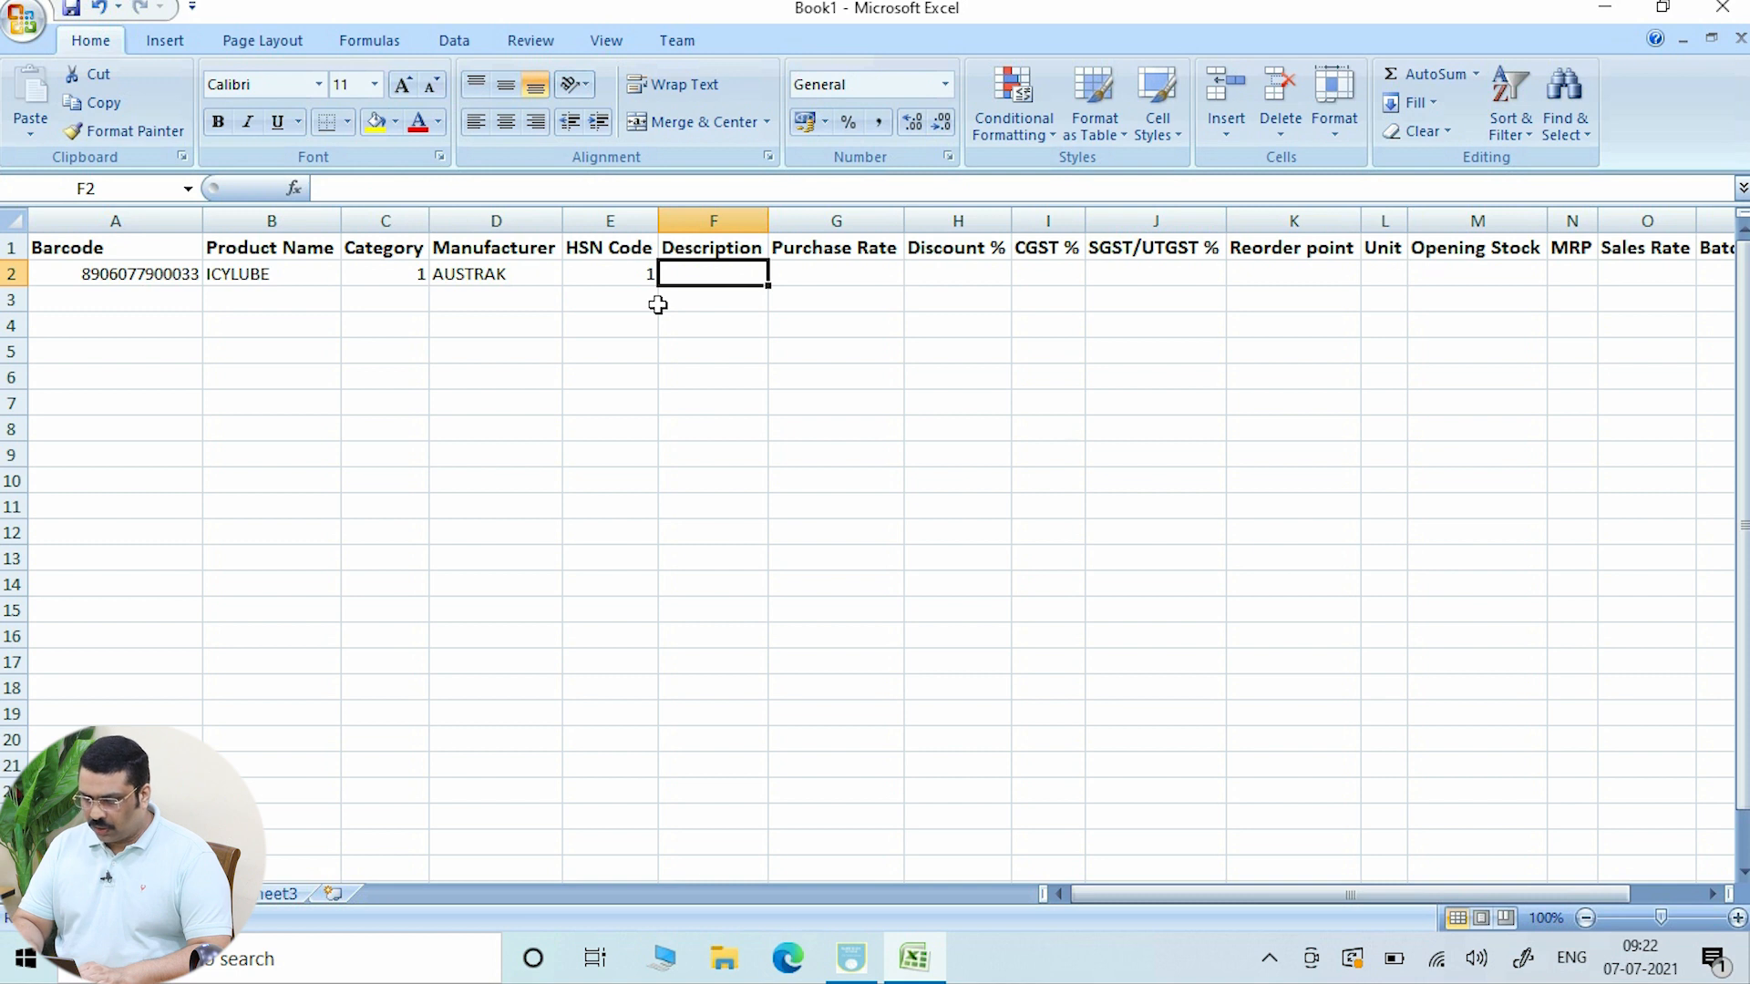
pyautogui.write('NIL')
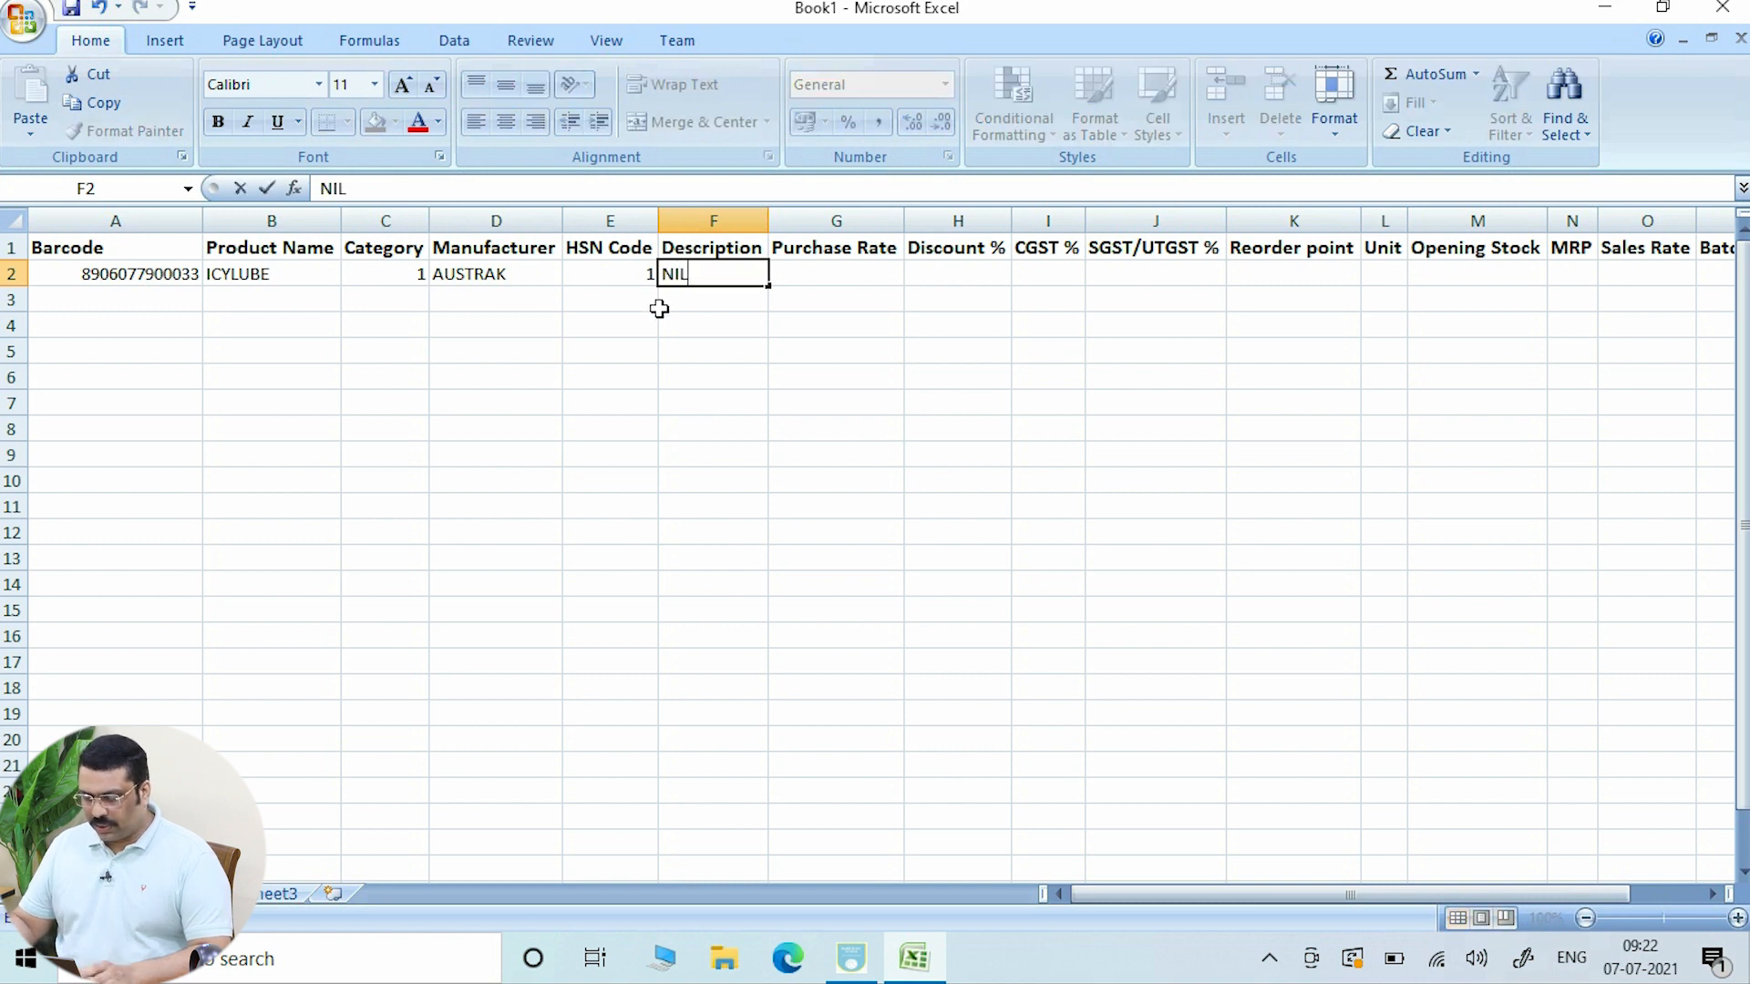
pyautogui.click(835, 276)
pyautogui.write('100')
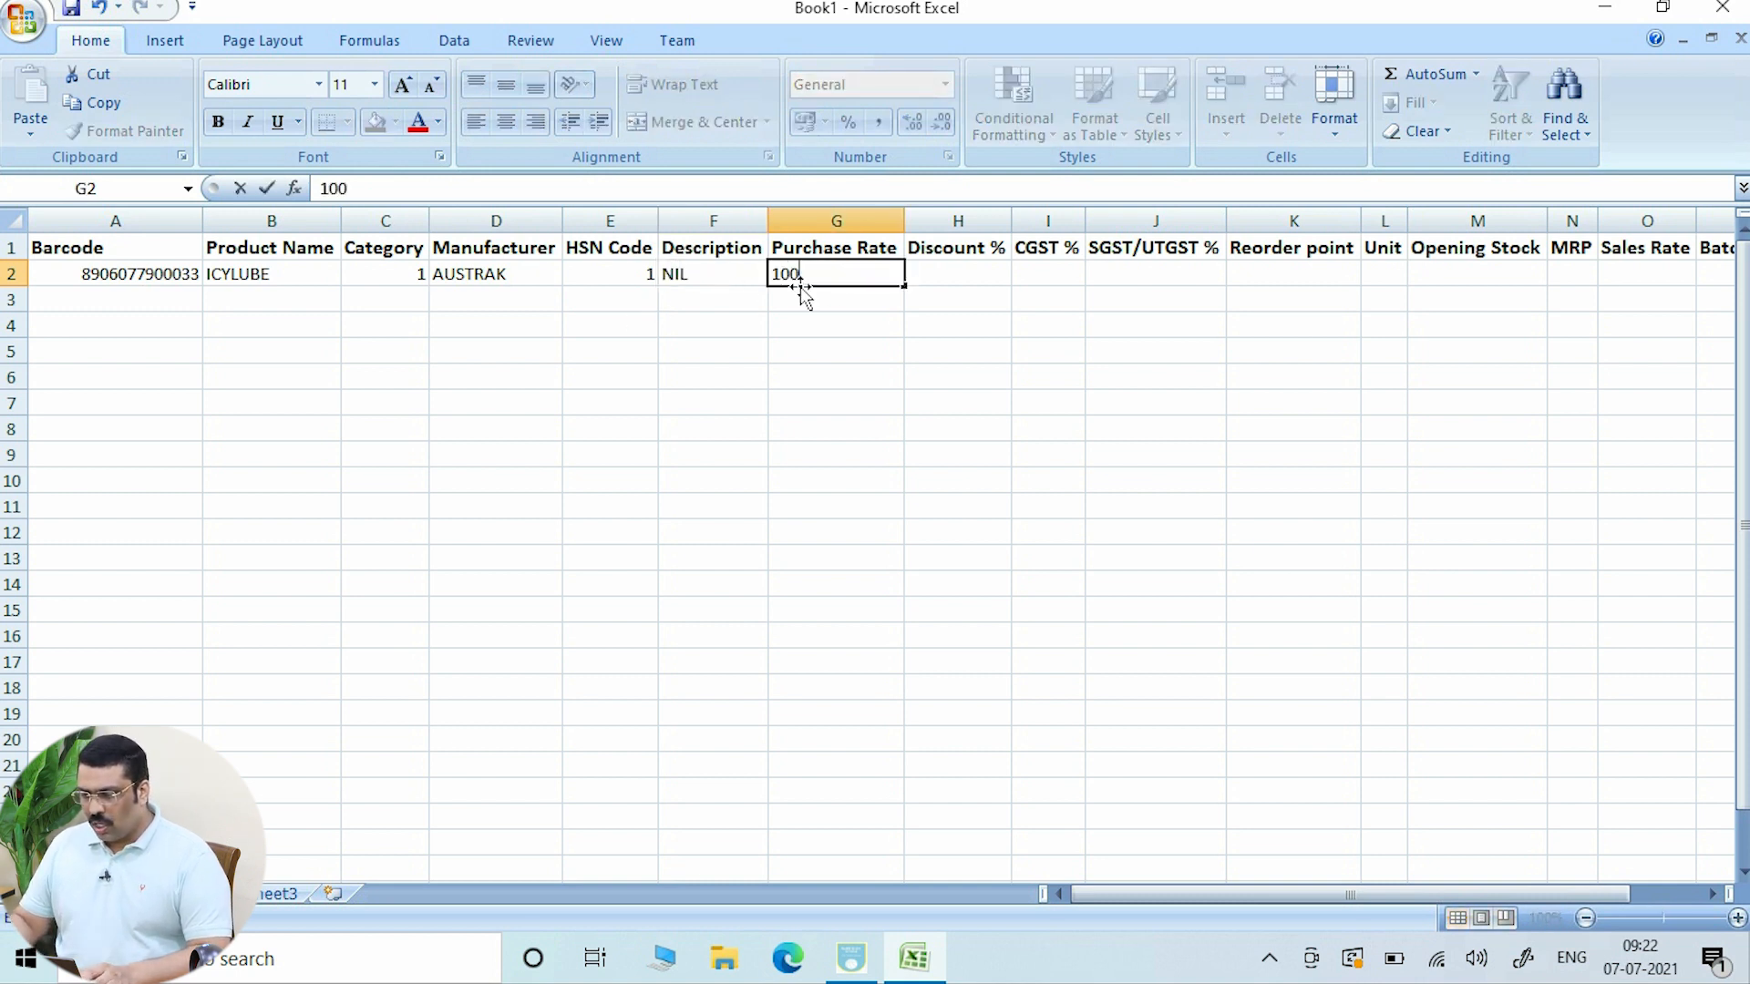
# - Enter 0 for both Discount % and CGST % in row 2, and enlarge the sheet view to 120%
pyautogui.click(913, 277)
pyautogui.write('0')
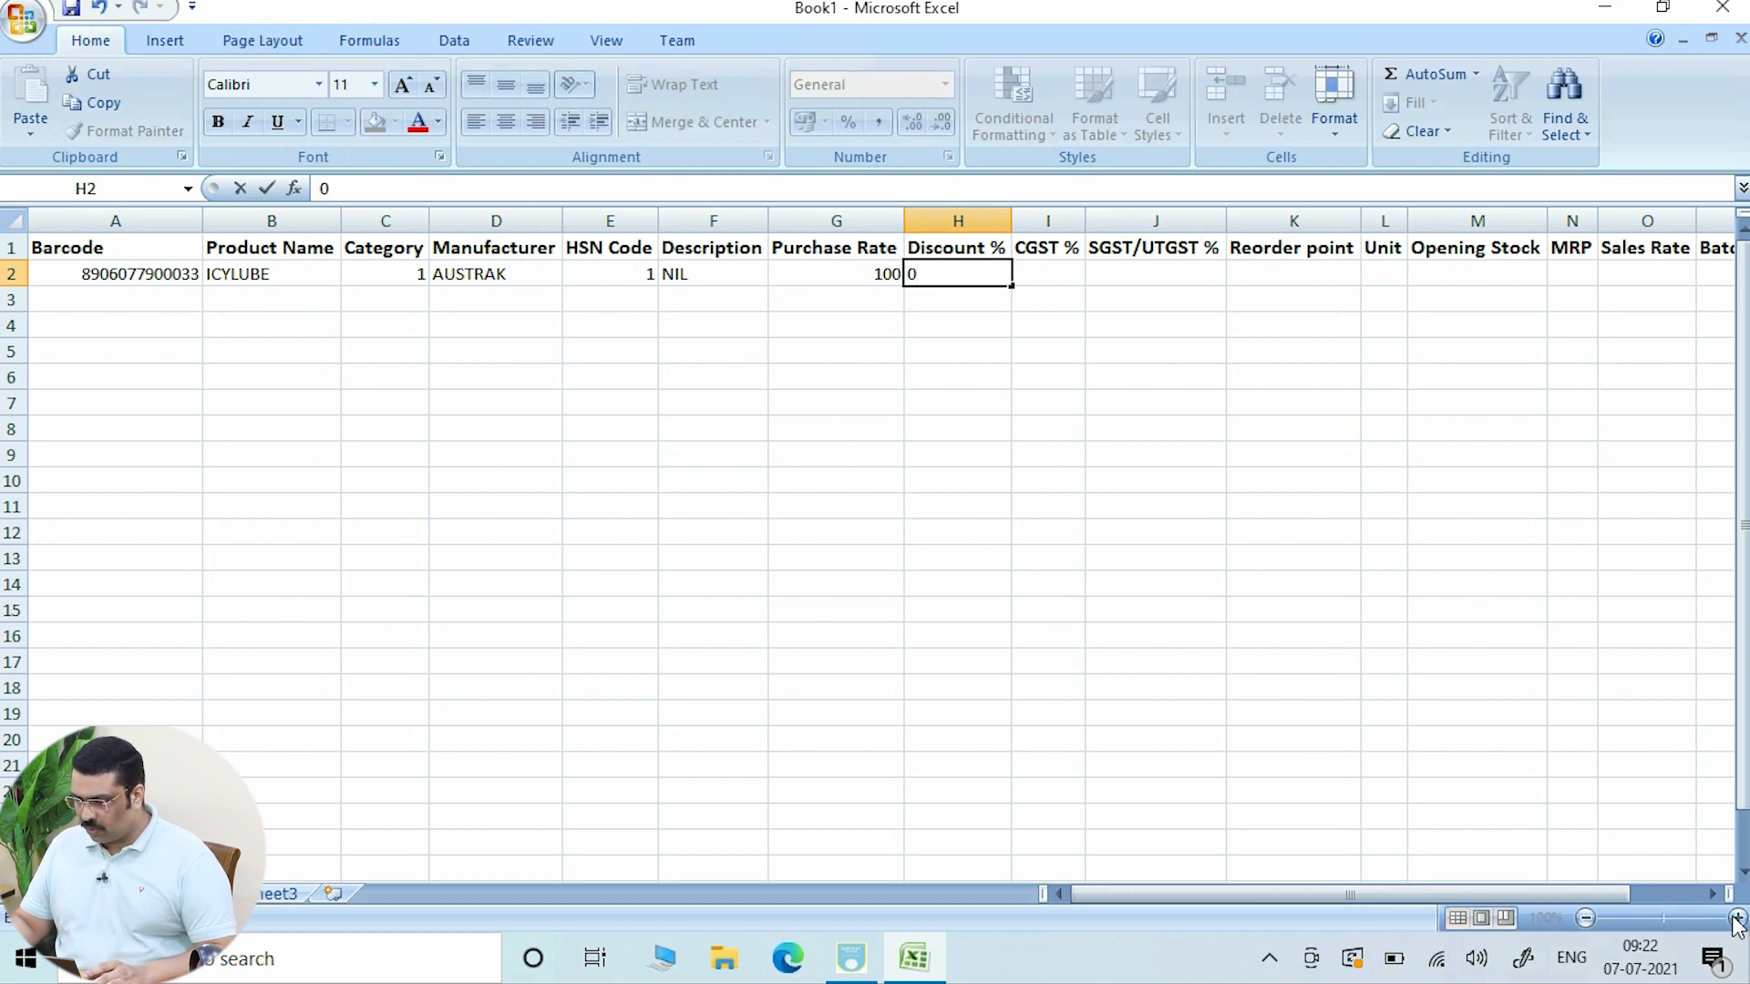
pyautogui.click(1504, 740)
pyautogui.click(1738, 918)
pyautogui.click(1739, 919)
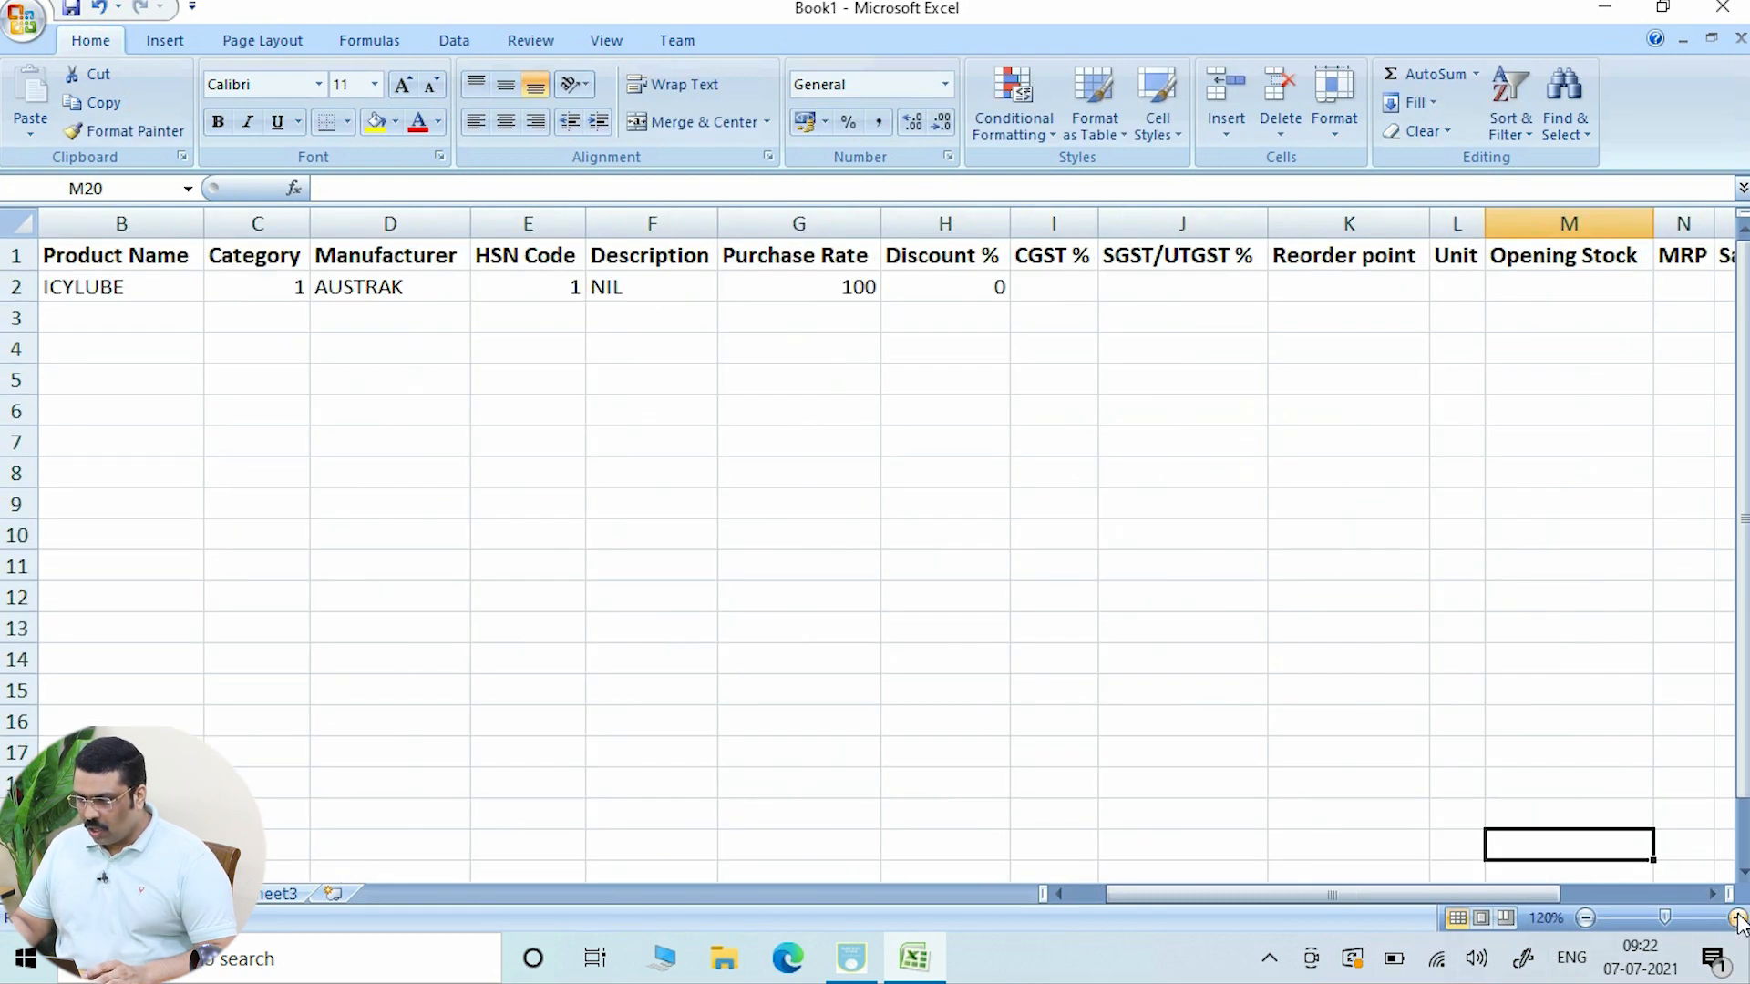
pyautogui.click(1071, 290)
pyautogui.write('0')
pyautogui.click(1157, 285)
pyautogui.click(1301, 287)
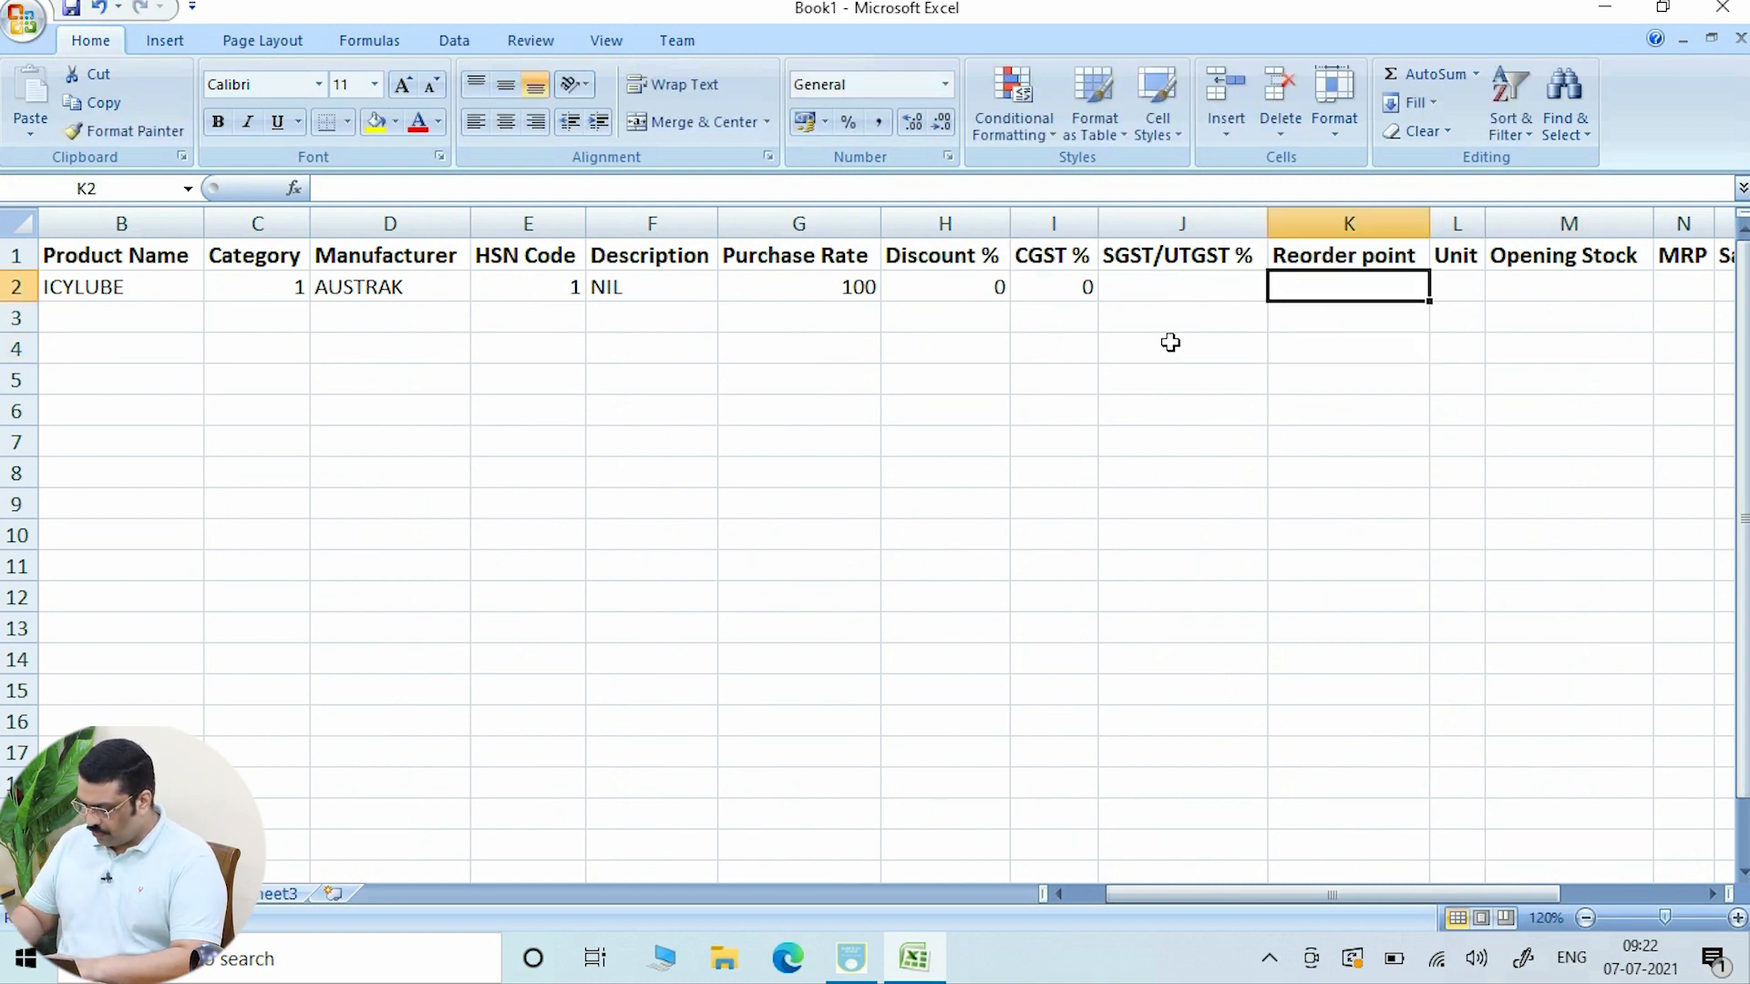
# - Enter 0 as the SGST/UTGST % and 10 as the reorder point in row 2
pyautogui.press('Right')
pyautogui.press('Right')
pyautogui.press('Right')
pyautogui.press('Right')
pyautogui.press('Right')
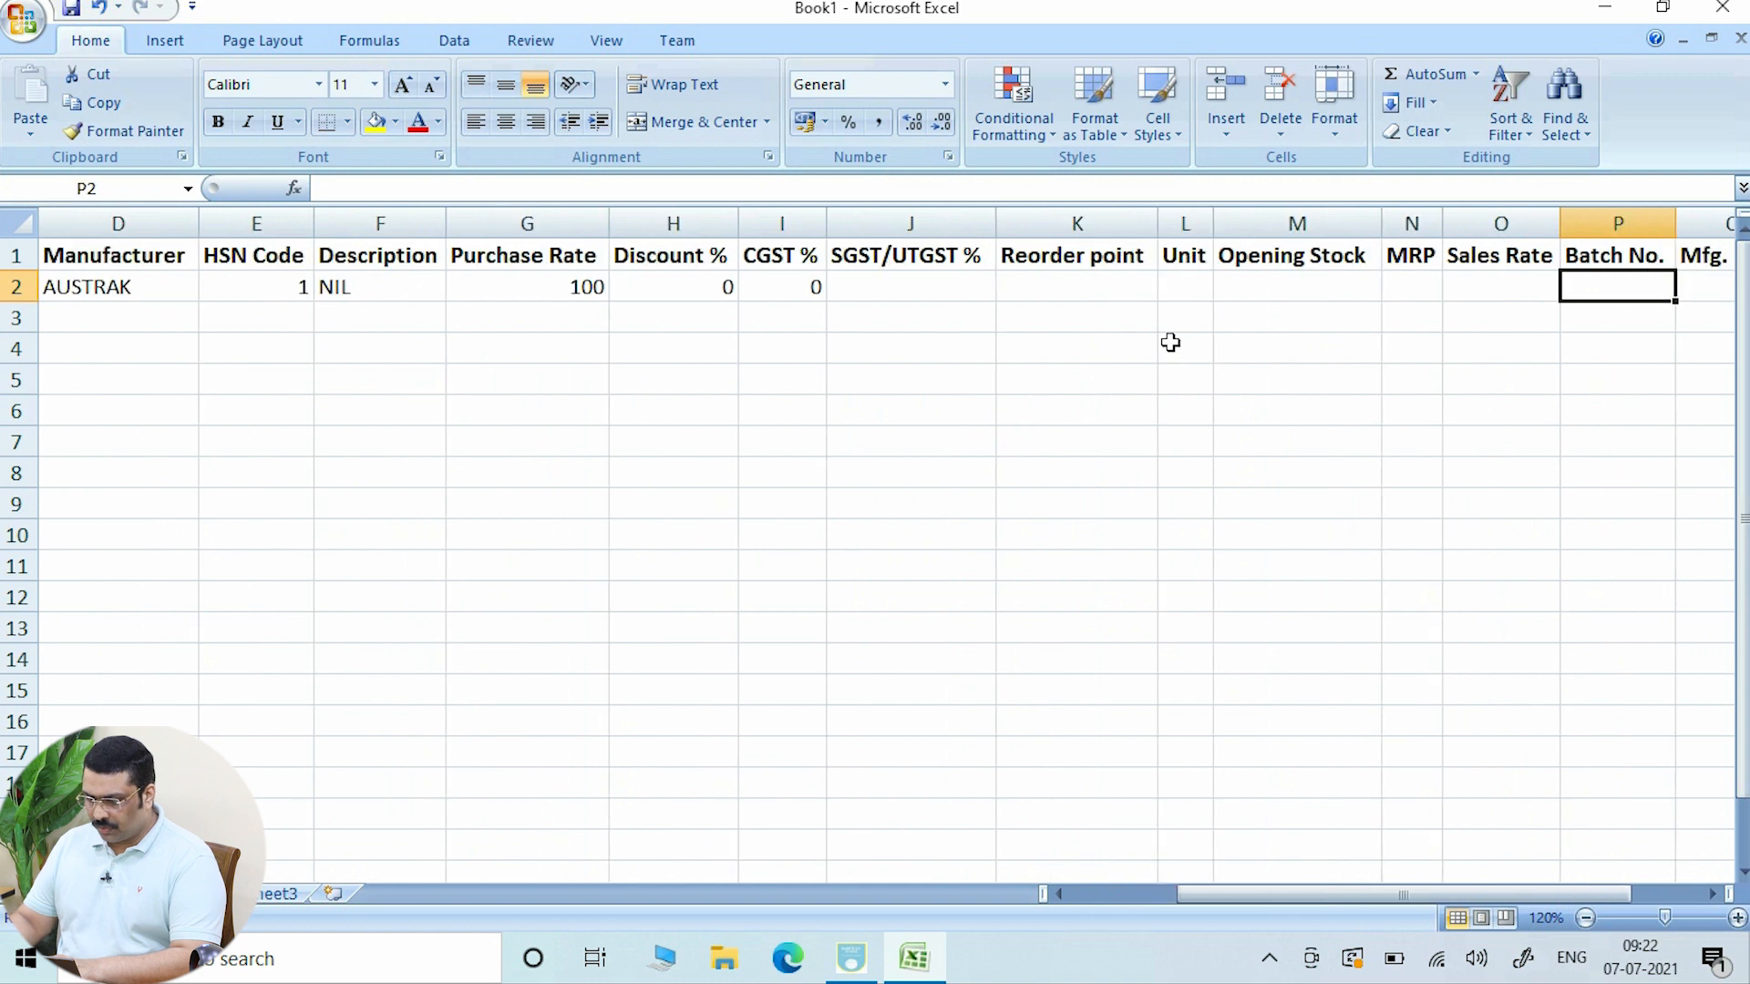
pyautogui.click(899, 280)
pyautogui.write('0')
pyautogui.click(1085, 284)
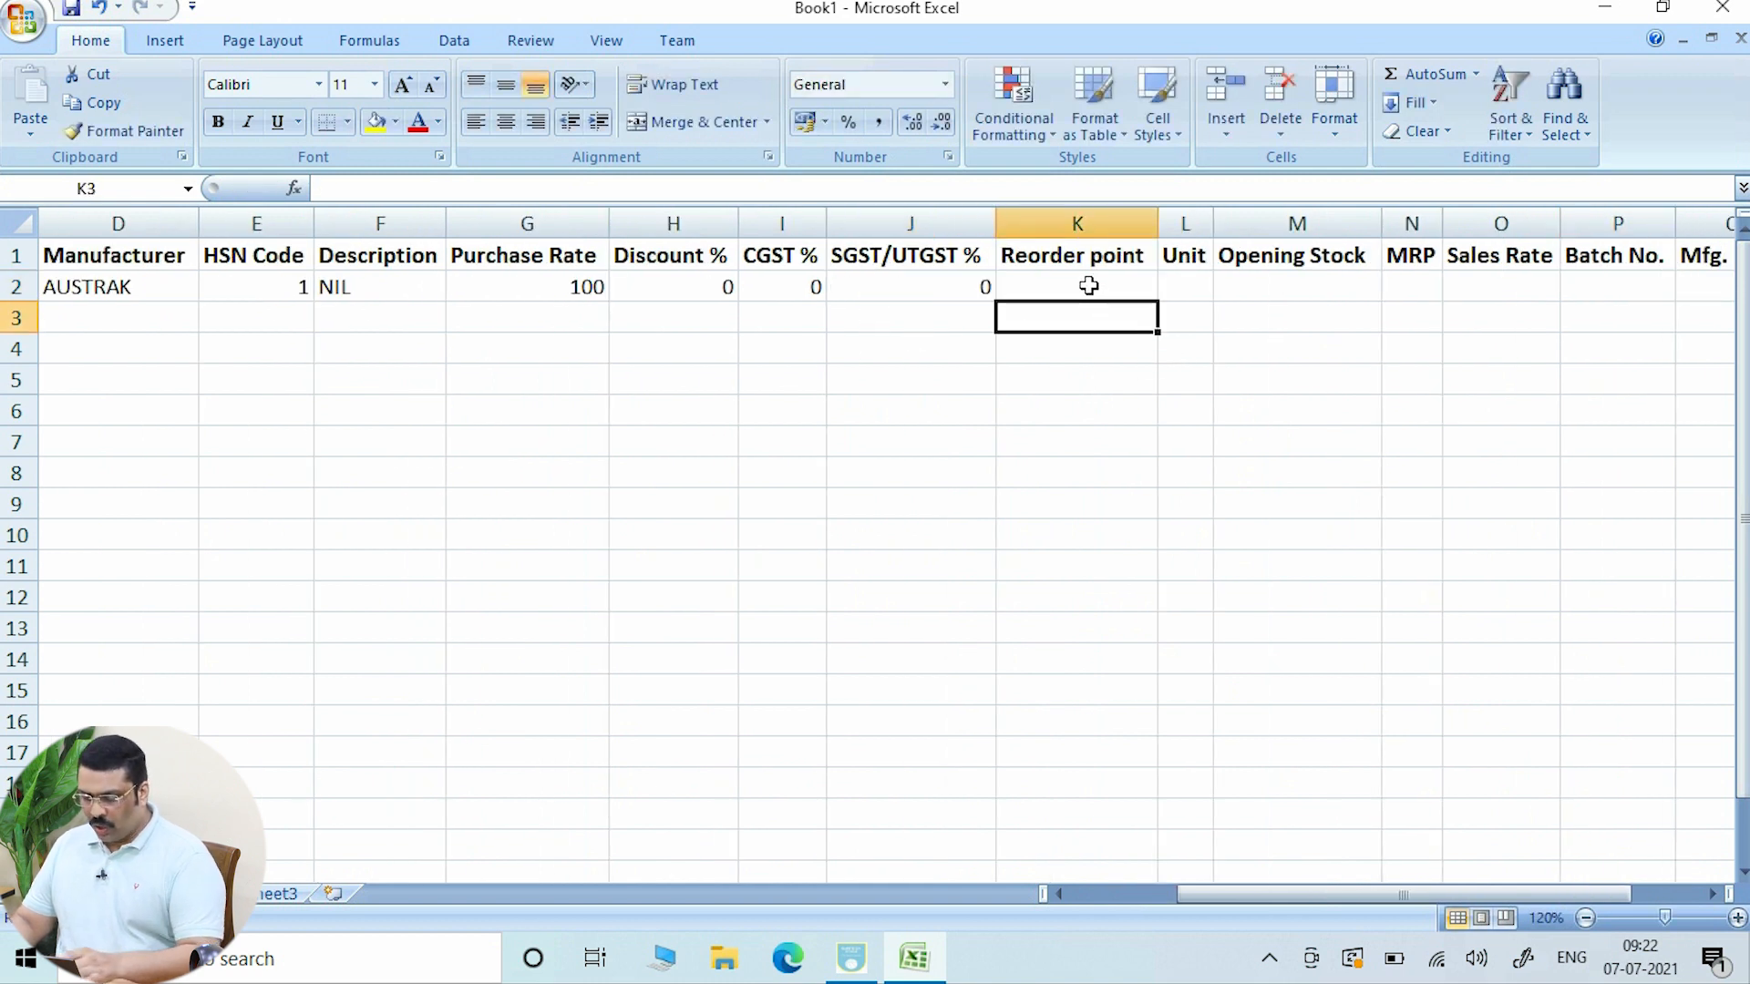
pyautogui.write('10')
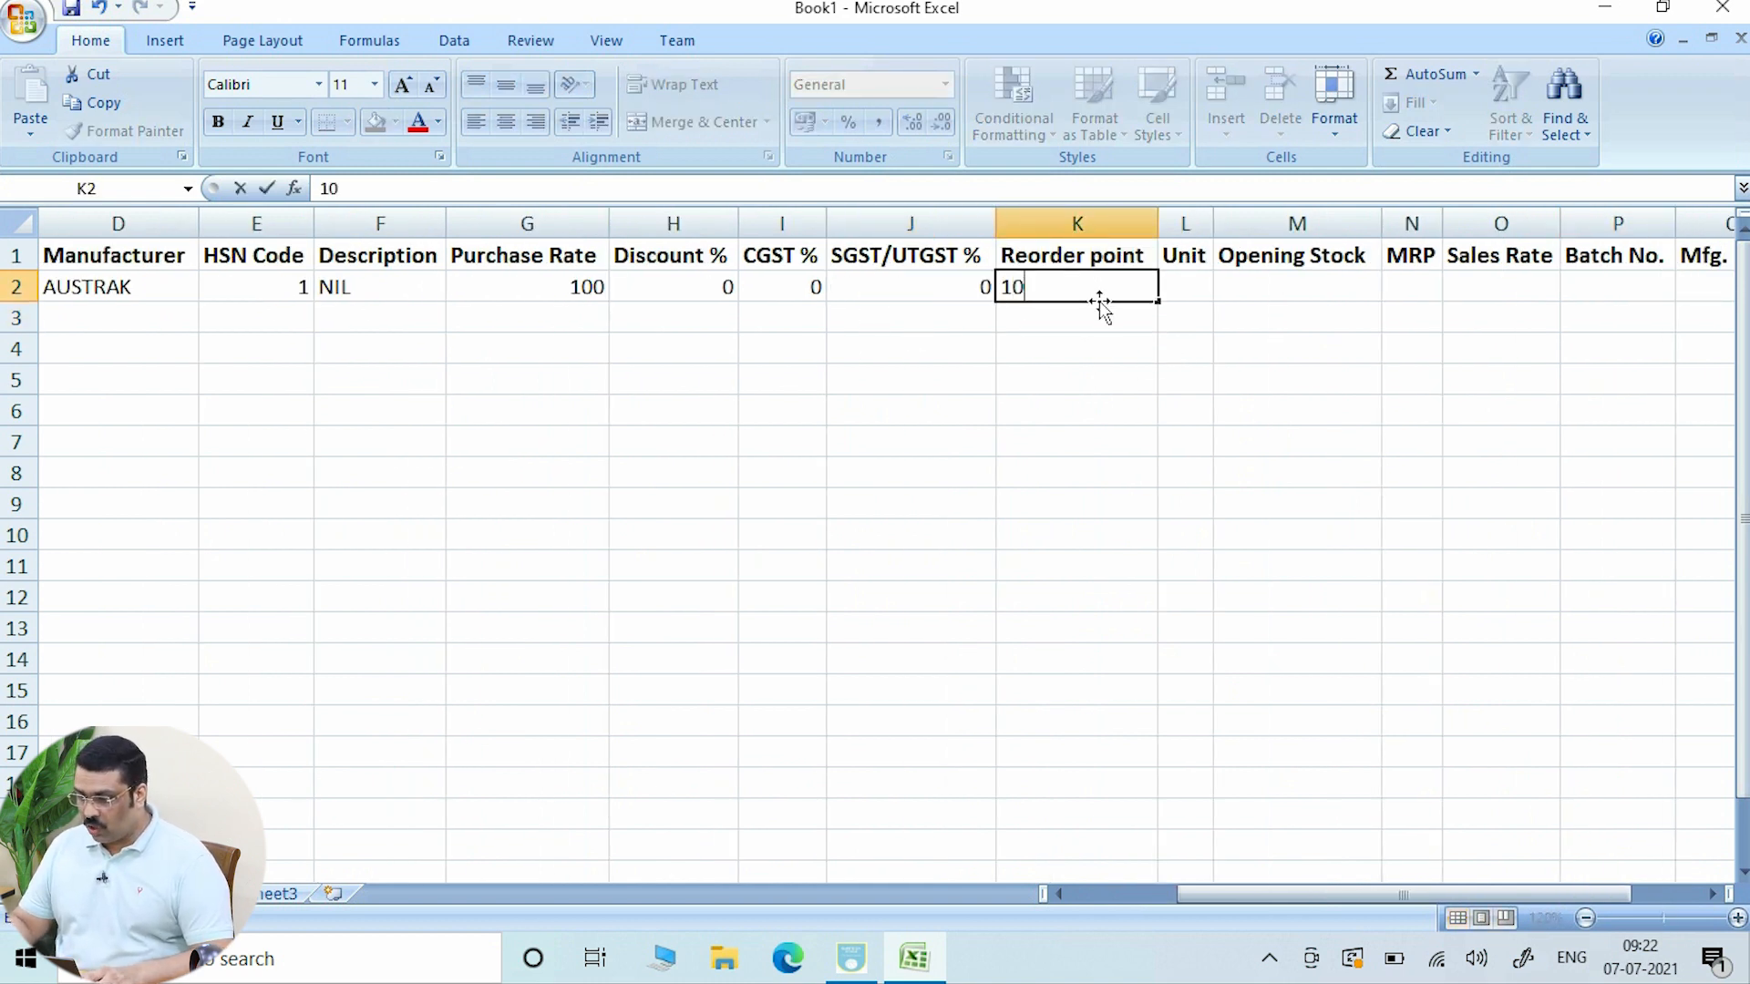
# - Enter 100 as the opening stock in row 2
pyautogui.click(1305, 284)
pyautogui.write('100')
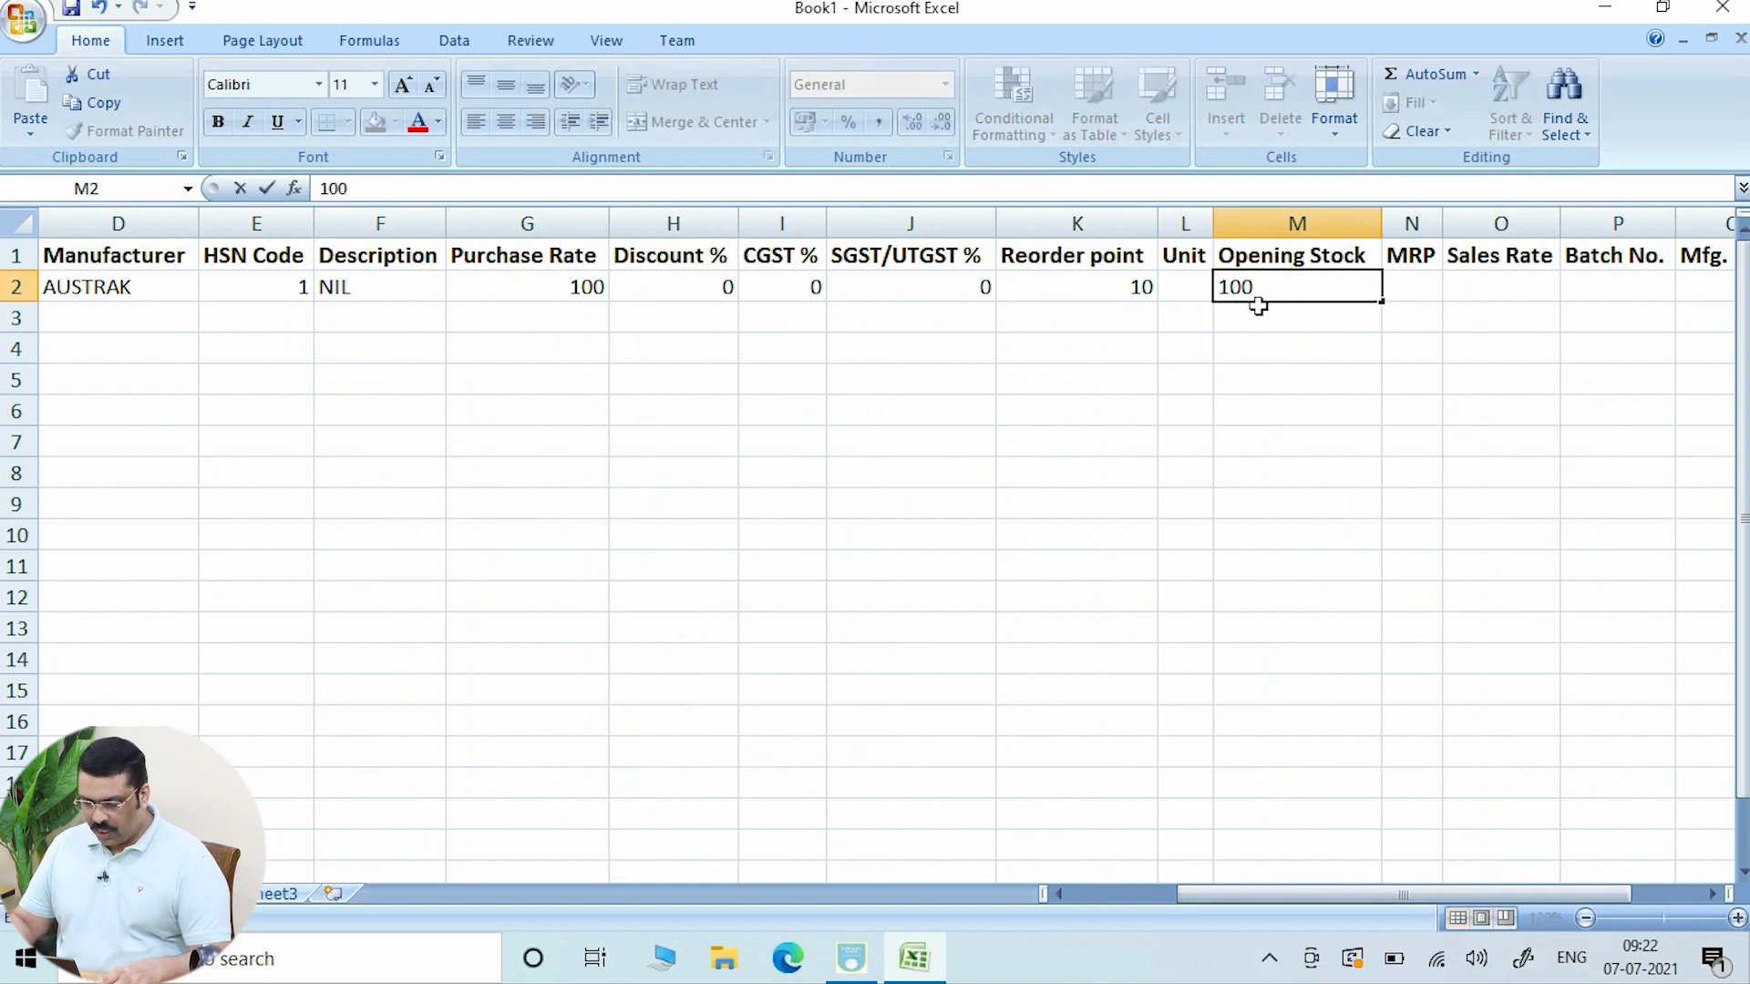
pyautogui.click(1315, 529)
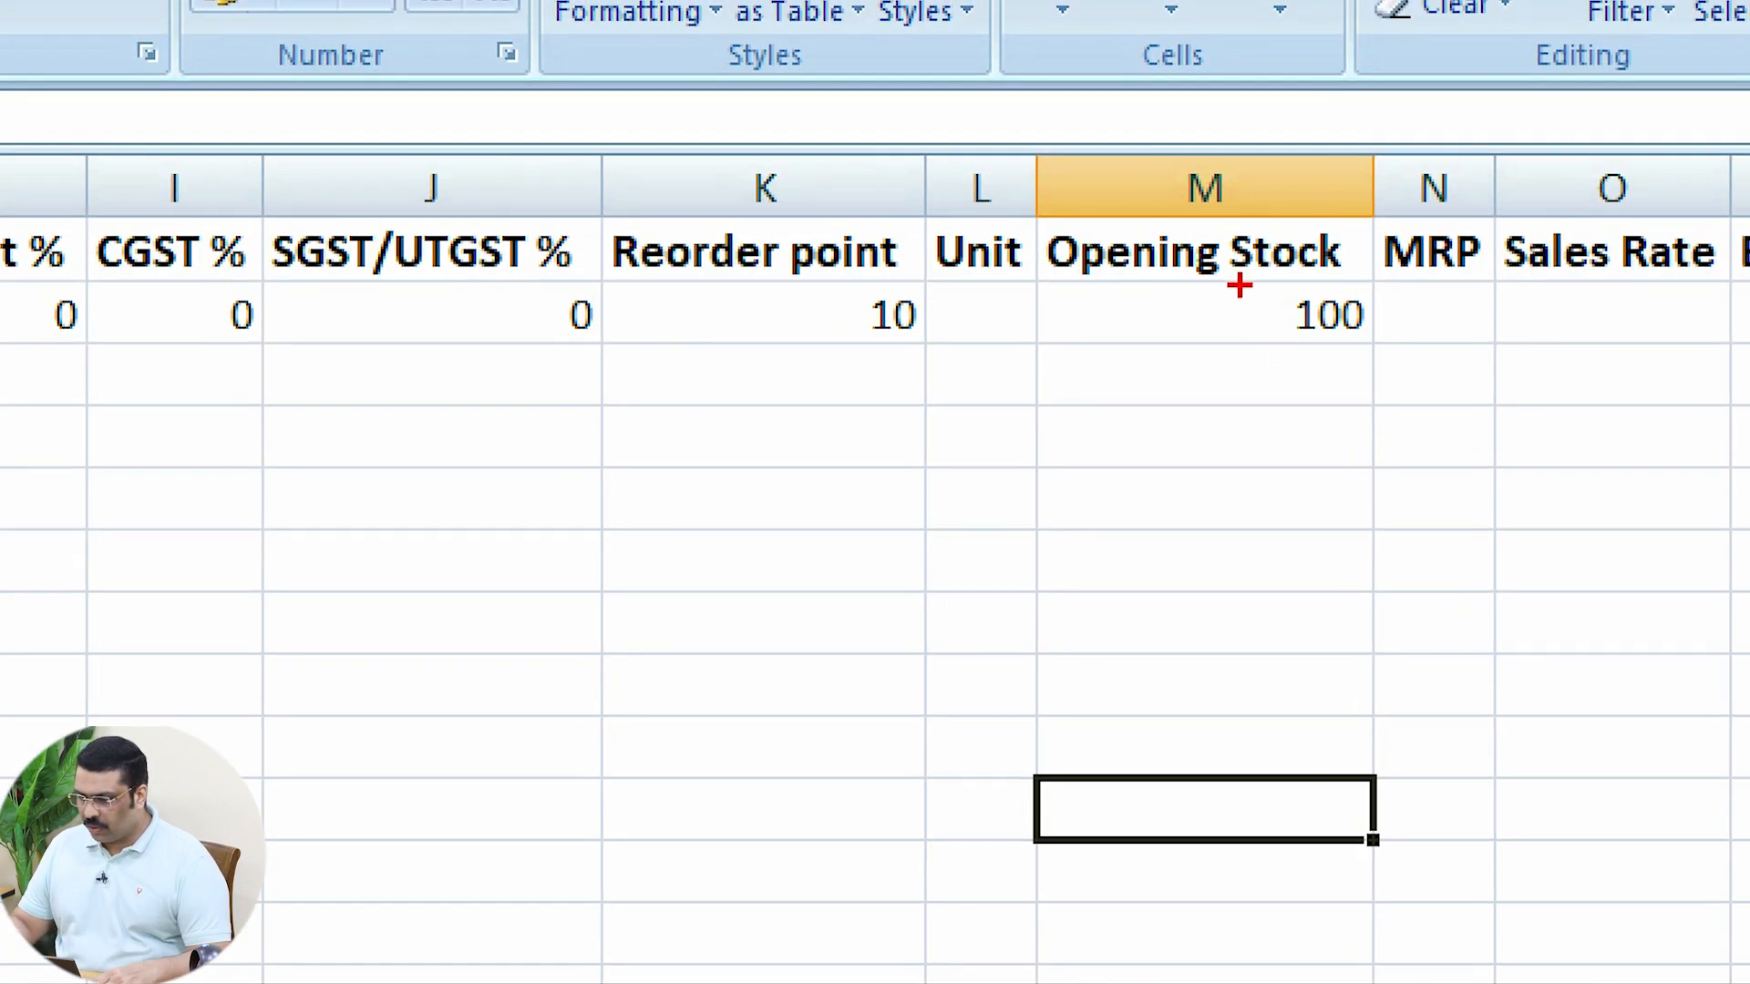
pyautogui.moveTo(1239, 260); pyautogui.dragTo(1393, 378)
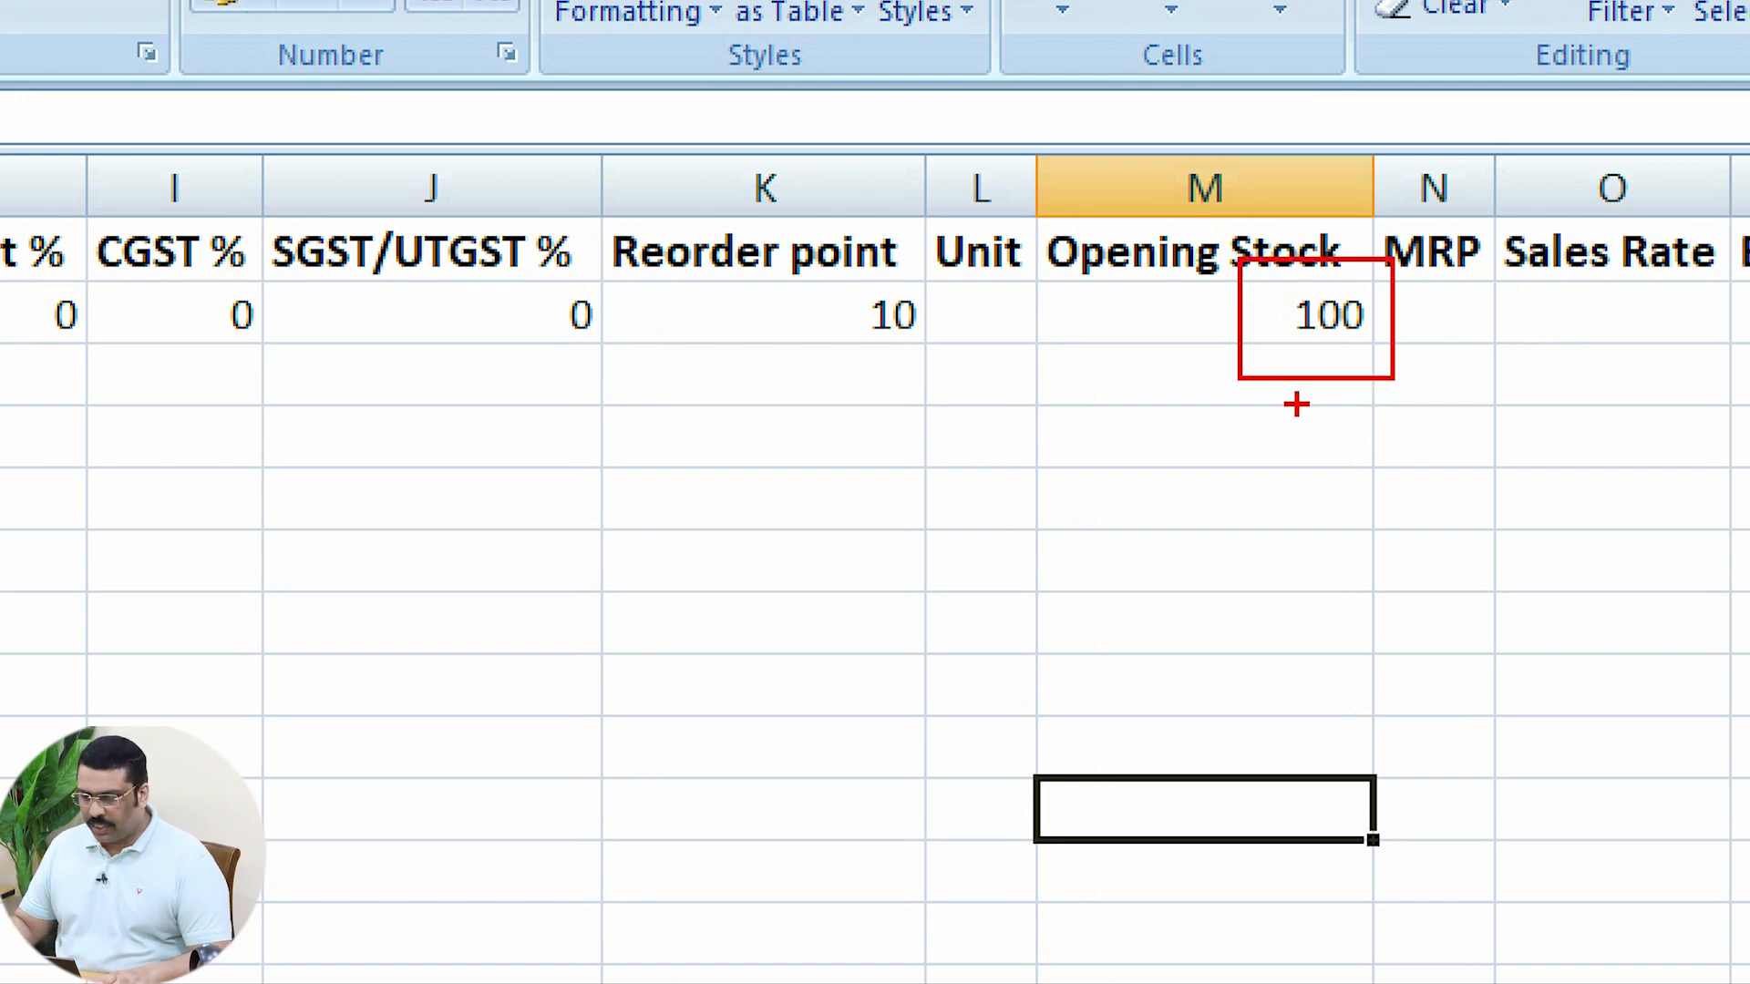
pyautogui.press('Escape')
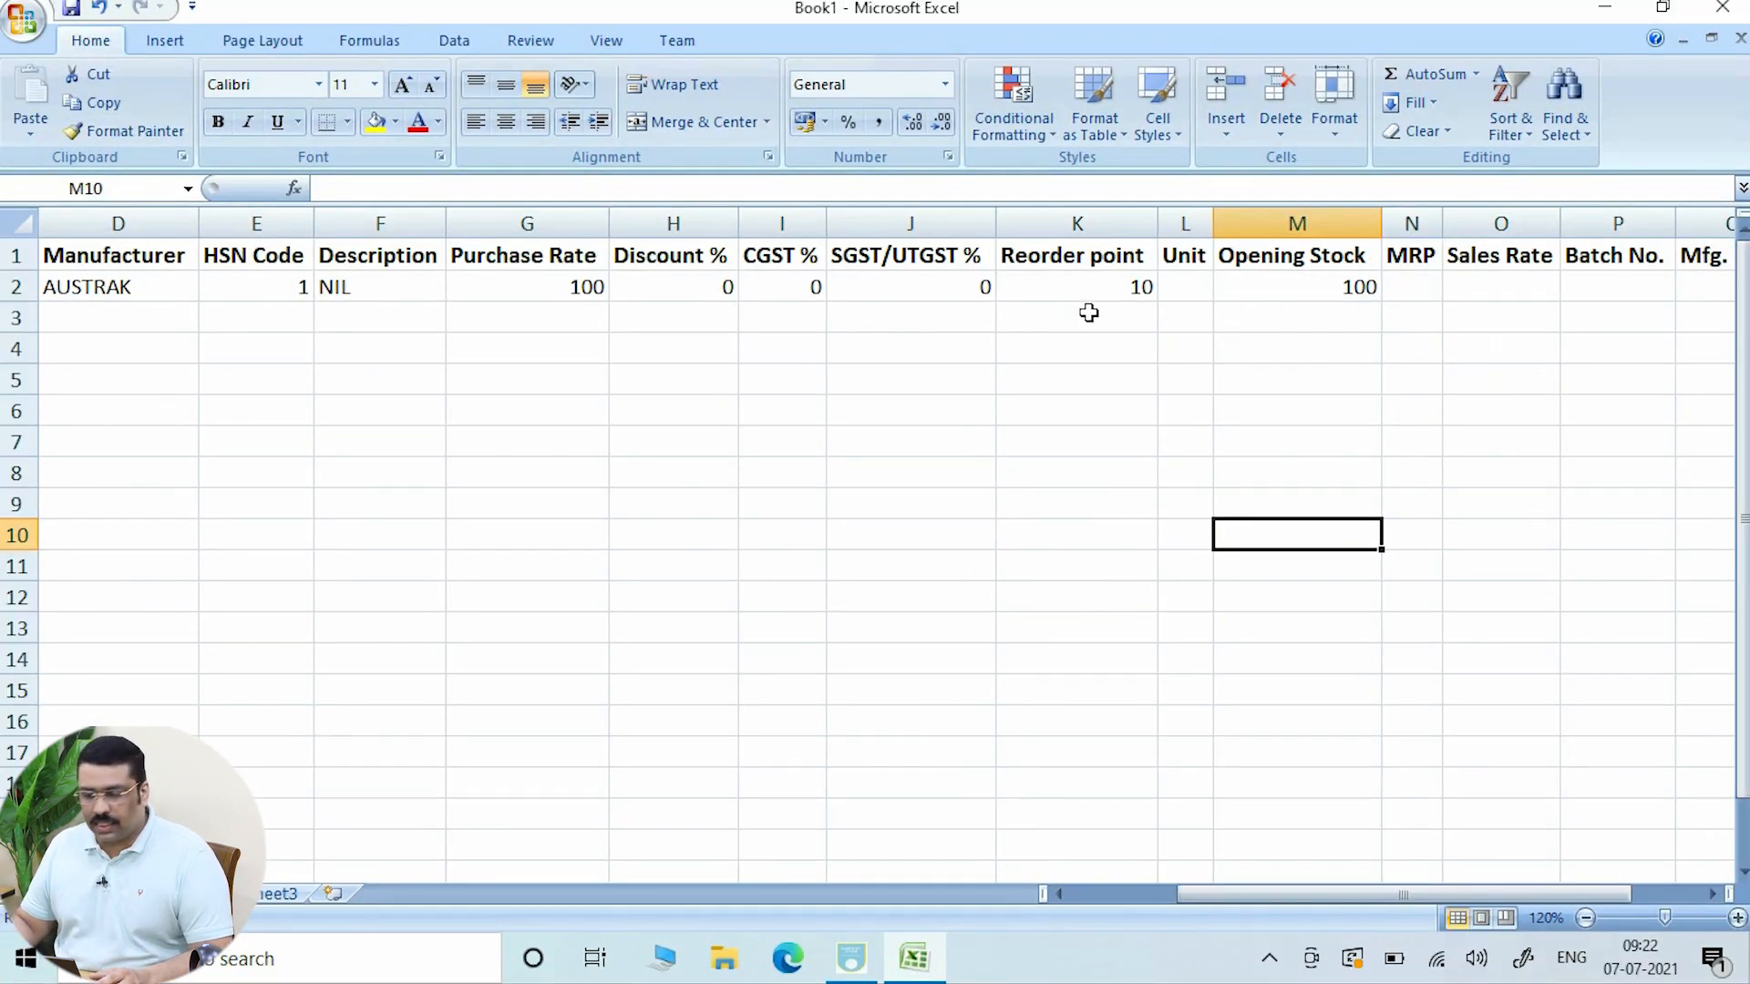
# - Widen the Unit column slightly and enter NOS as the unit in row 2
pyautogui.click(1180, 344)
pyautogui.click(1183, 285)
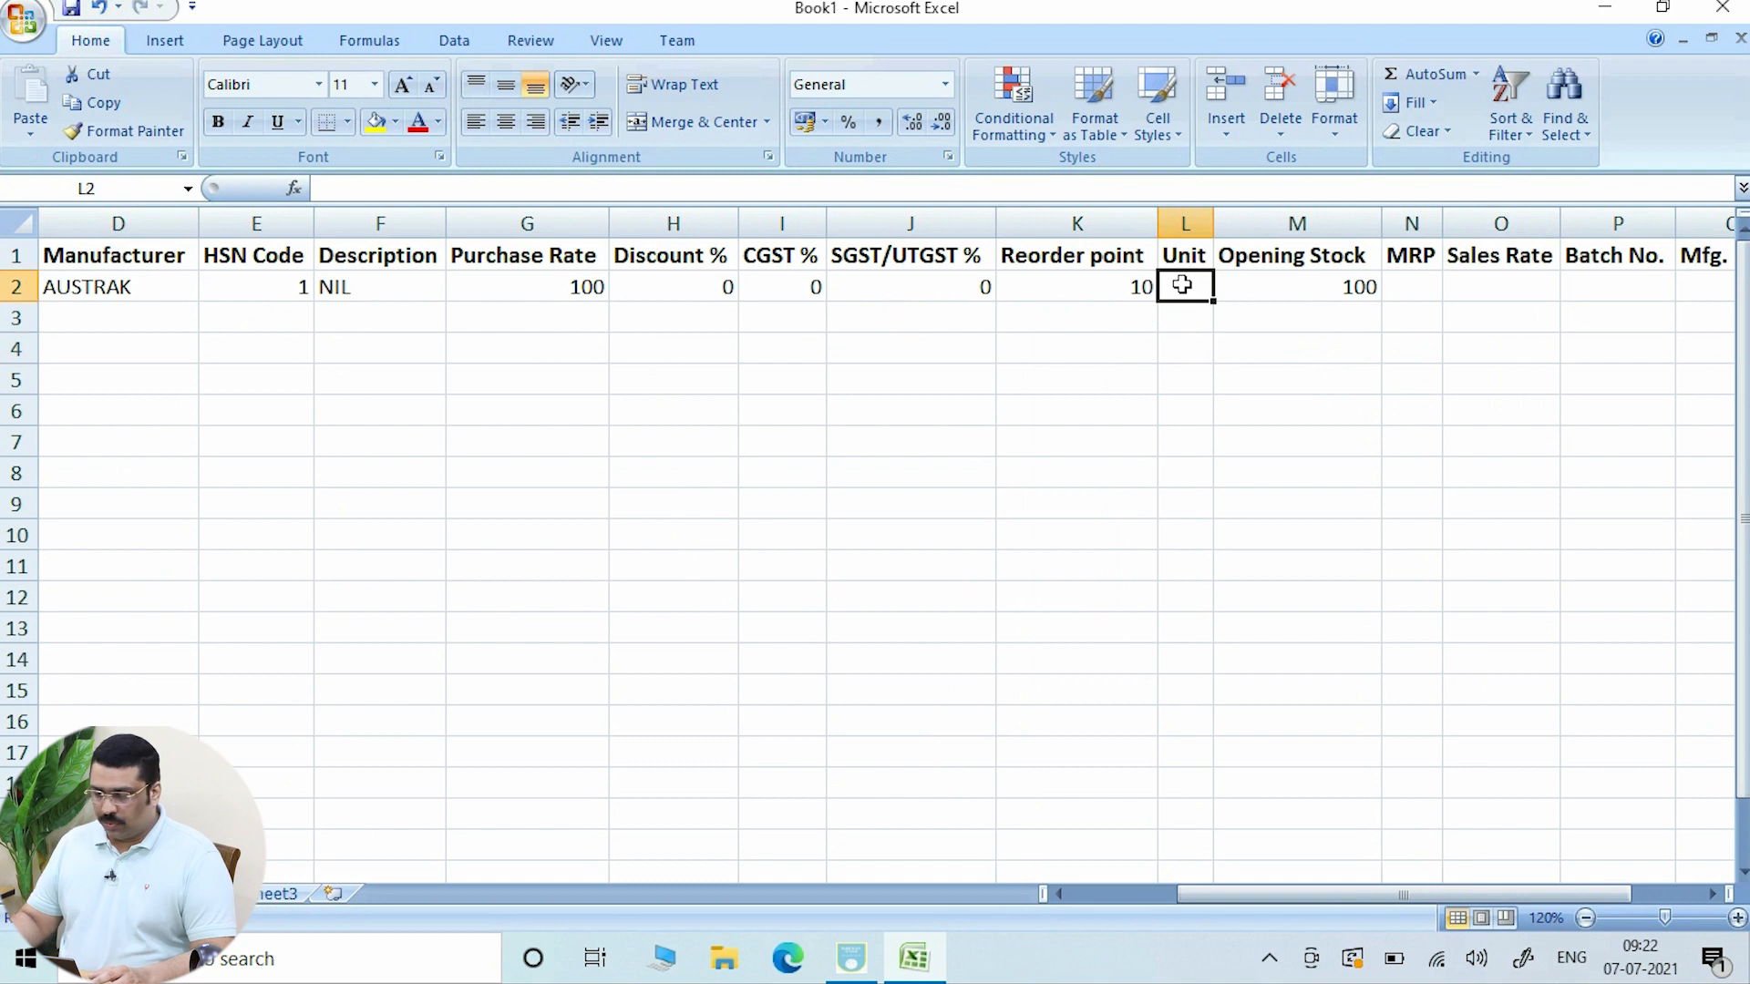
pyautogui.moveTo(1205, 237); pyautogui.dragTo(1227, 236)
pyautogui.write('NOS')
pyautogui.click(1312, 349)
pyautogui.click(1358, 286)
pyautogui.click(1420, 285)
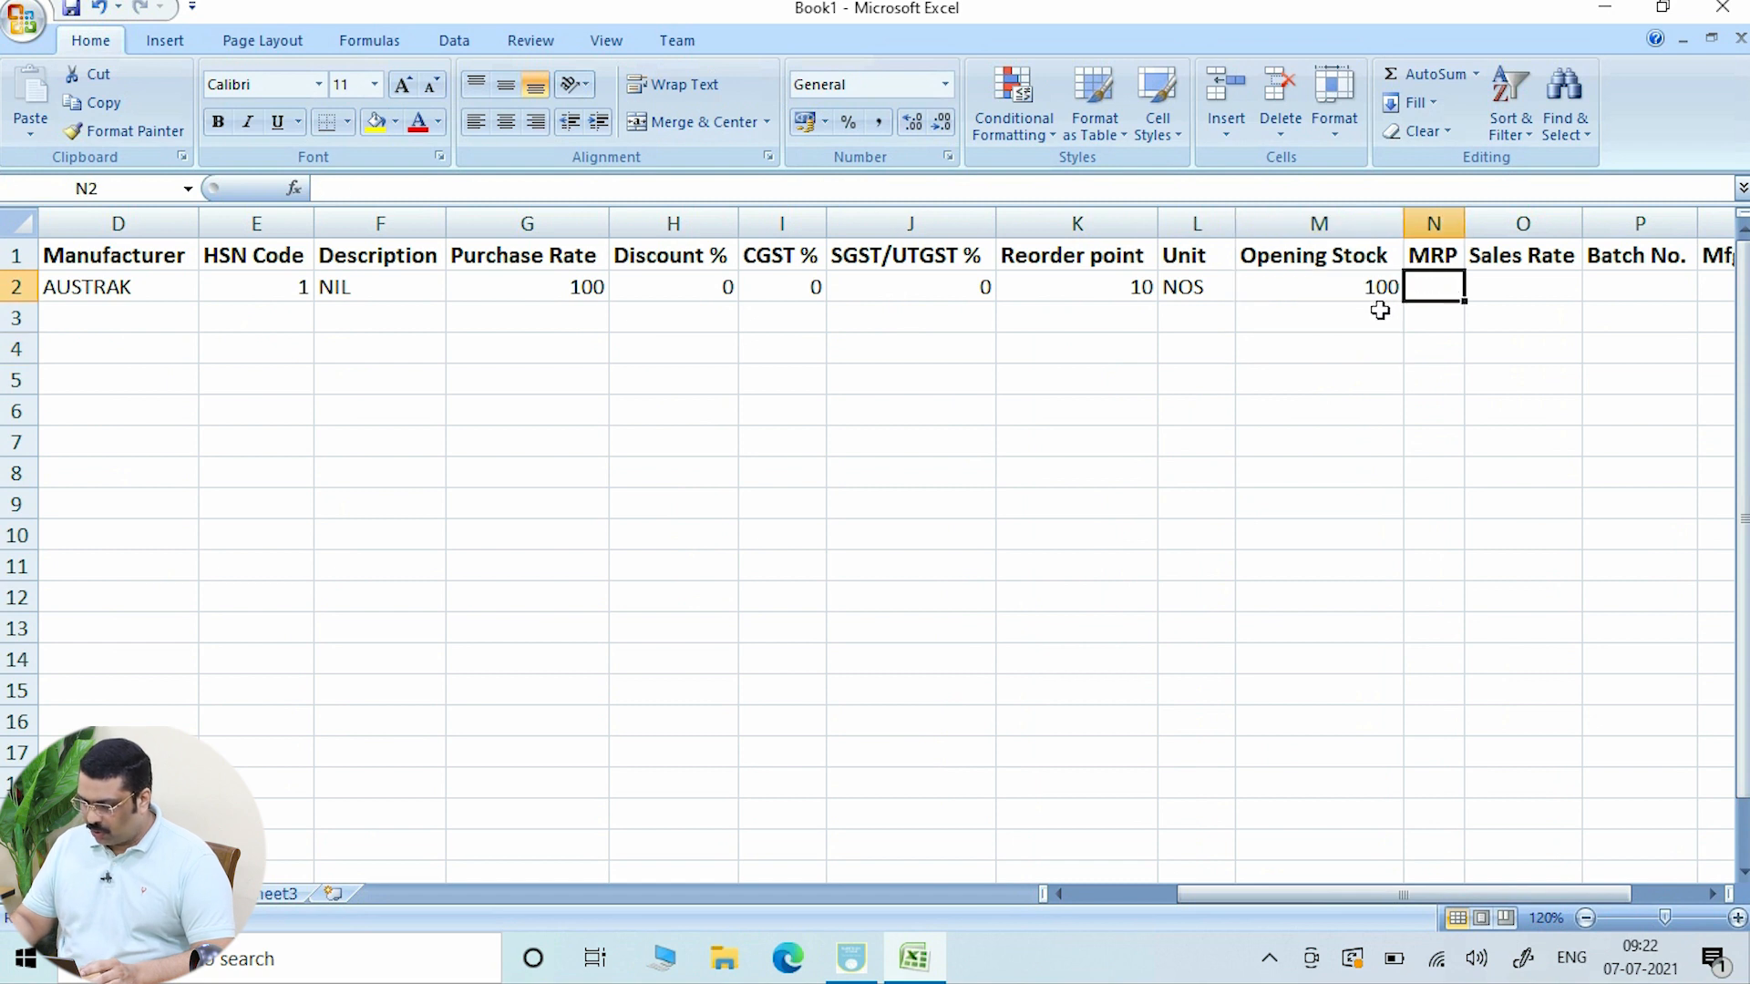
# - Widen the MRP column and enter 500 as the MRP in row 2
pyautogui.moveTo(1516, 893); pyautogui.dragTo(1639, 895)
pyautogui.moveTo(1189, 223); pyautogui.dragTo(1247, 223)
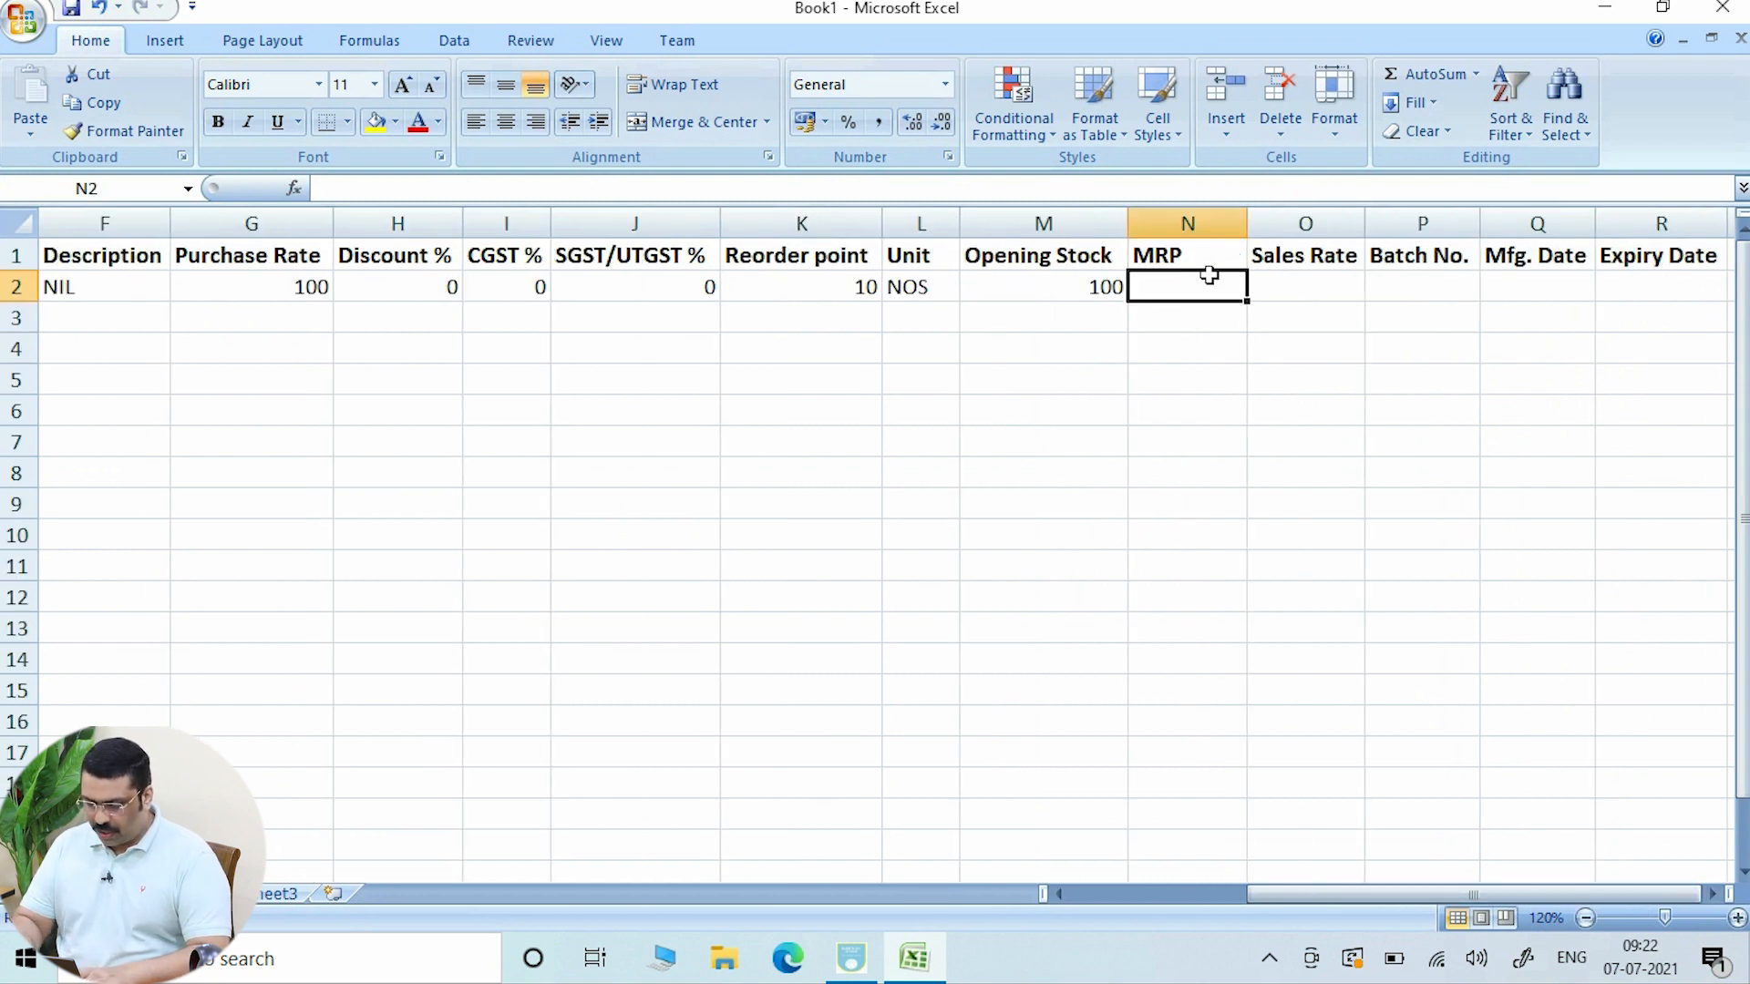
pyautogui.write('500')
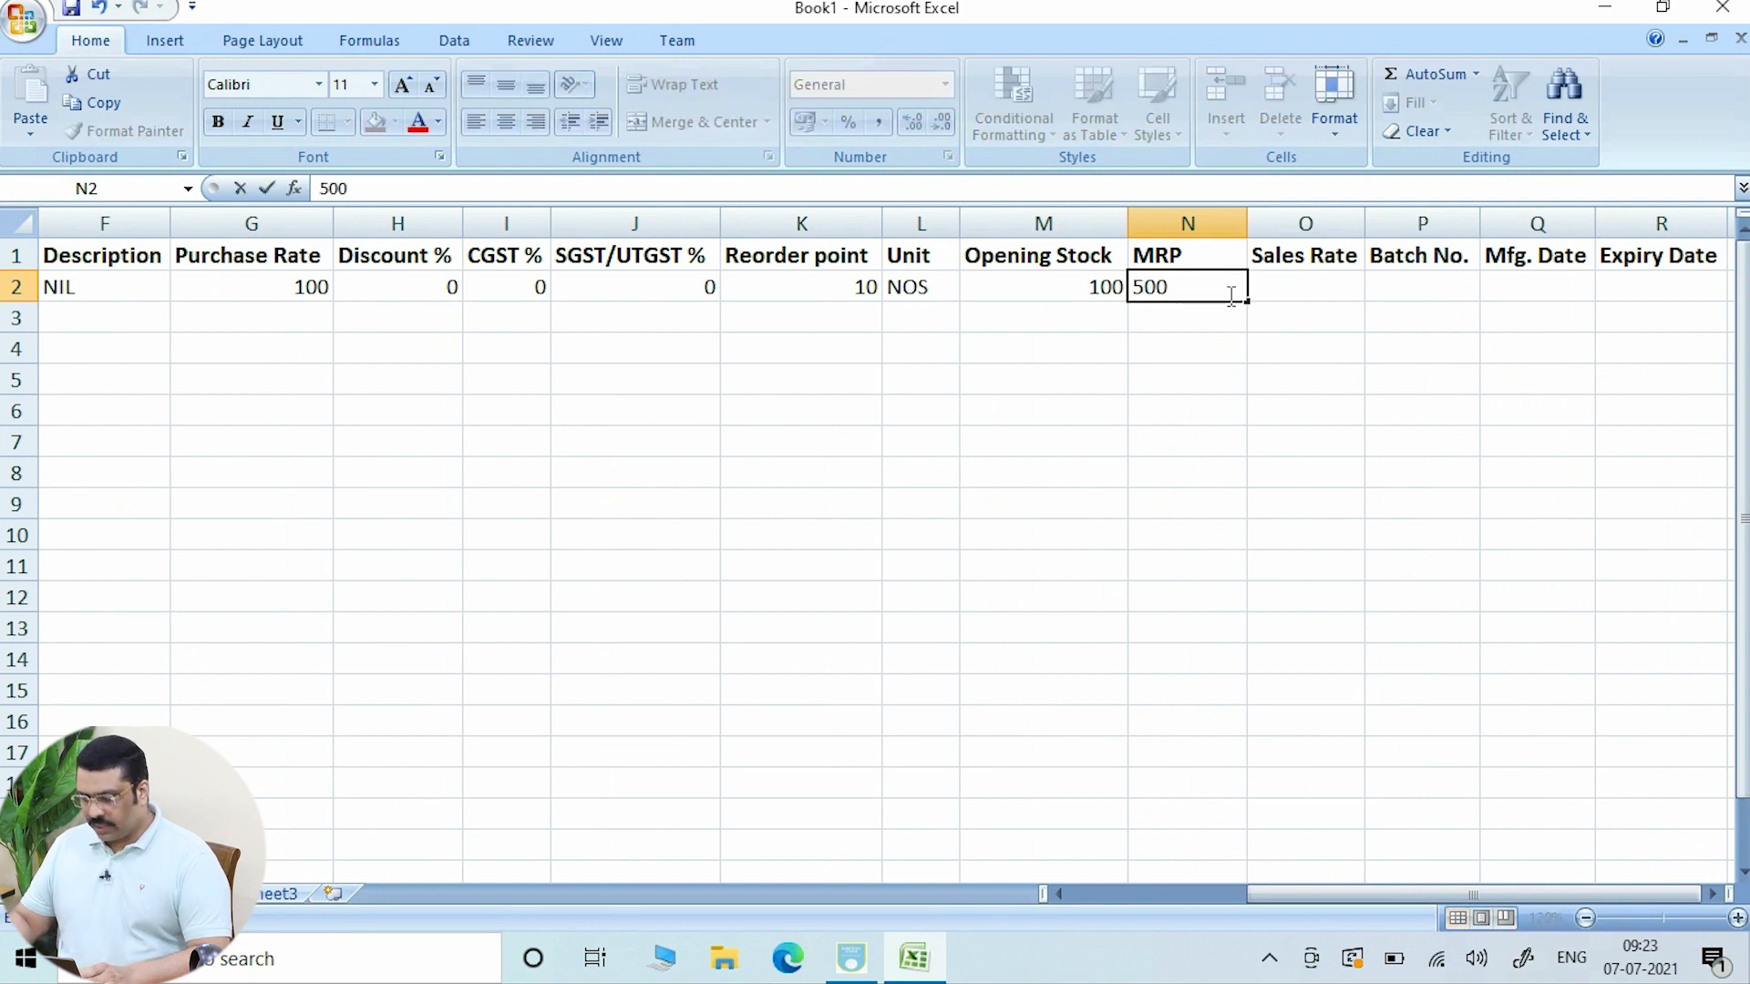
# - Enter 450 as the sales rate and ABC as the batch number in row 2
pyautogui.click(1319, 290)
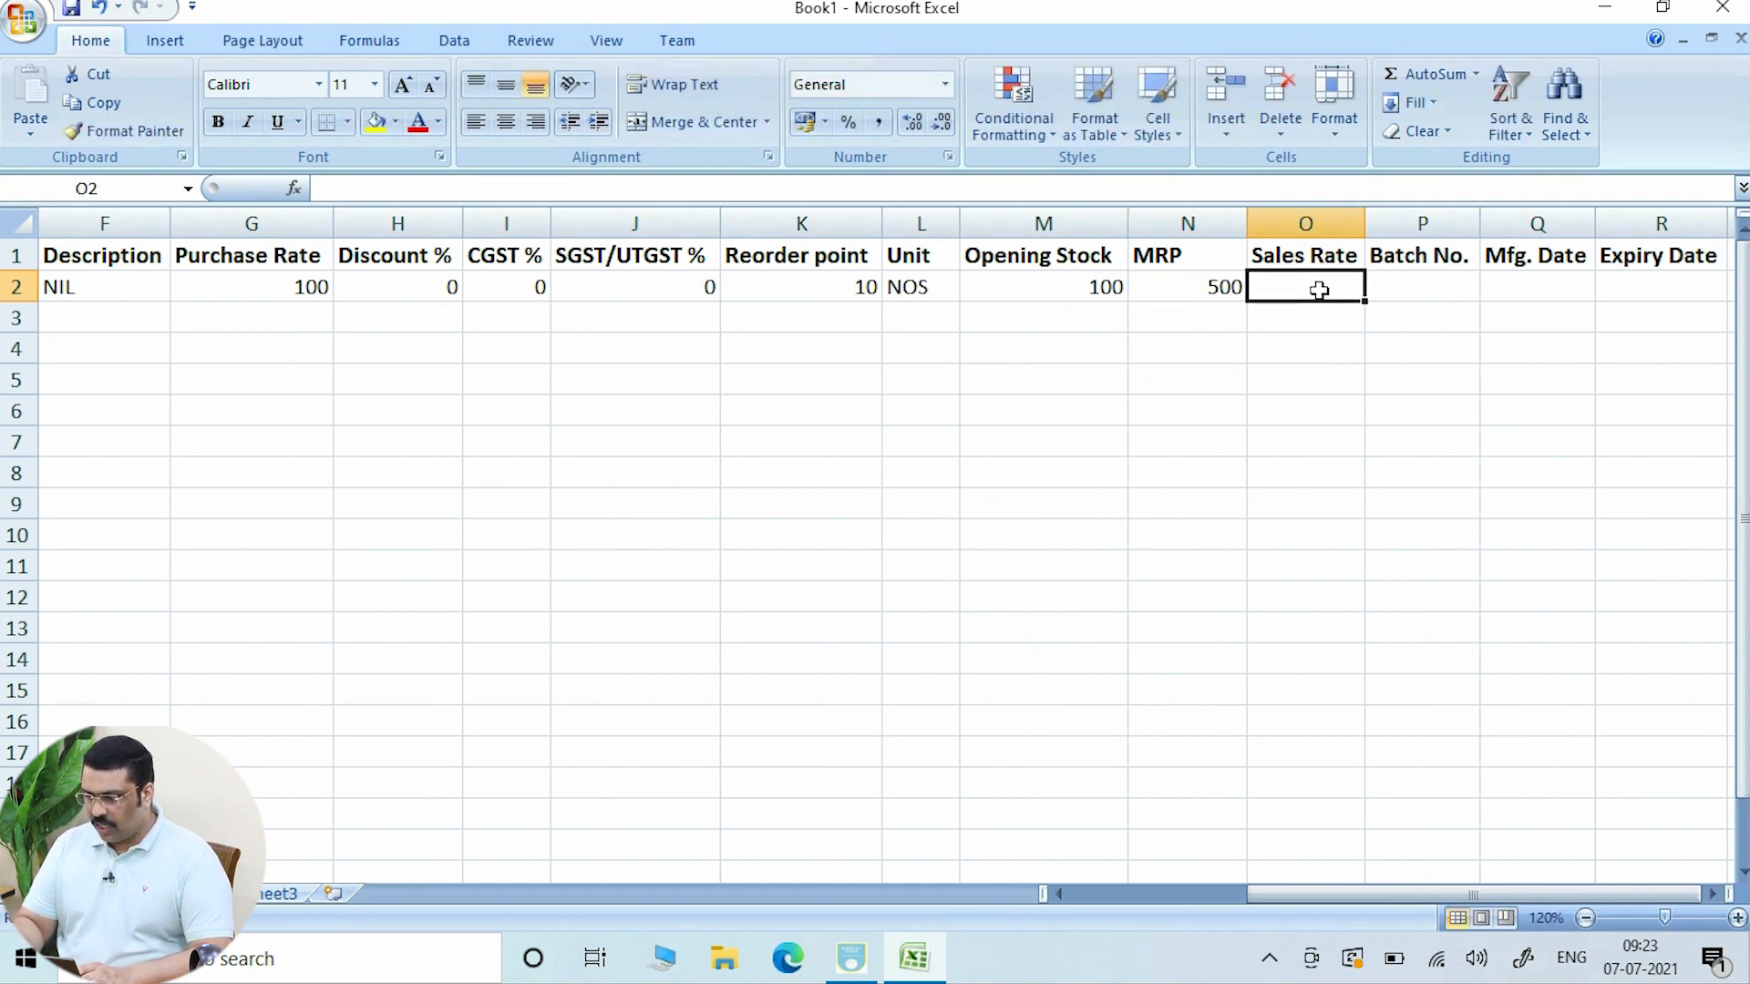
pyautogui.write('45')
pyautogui.click(1425, 279)
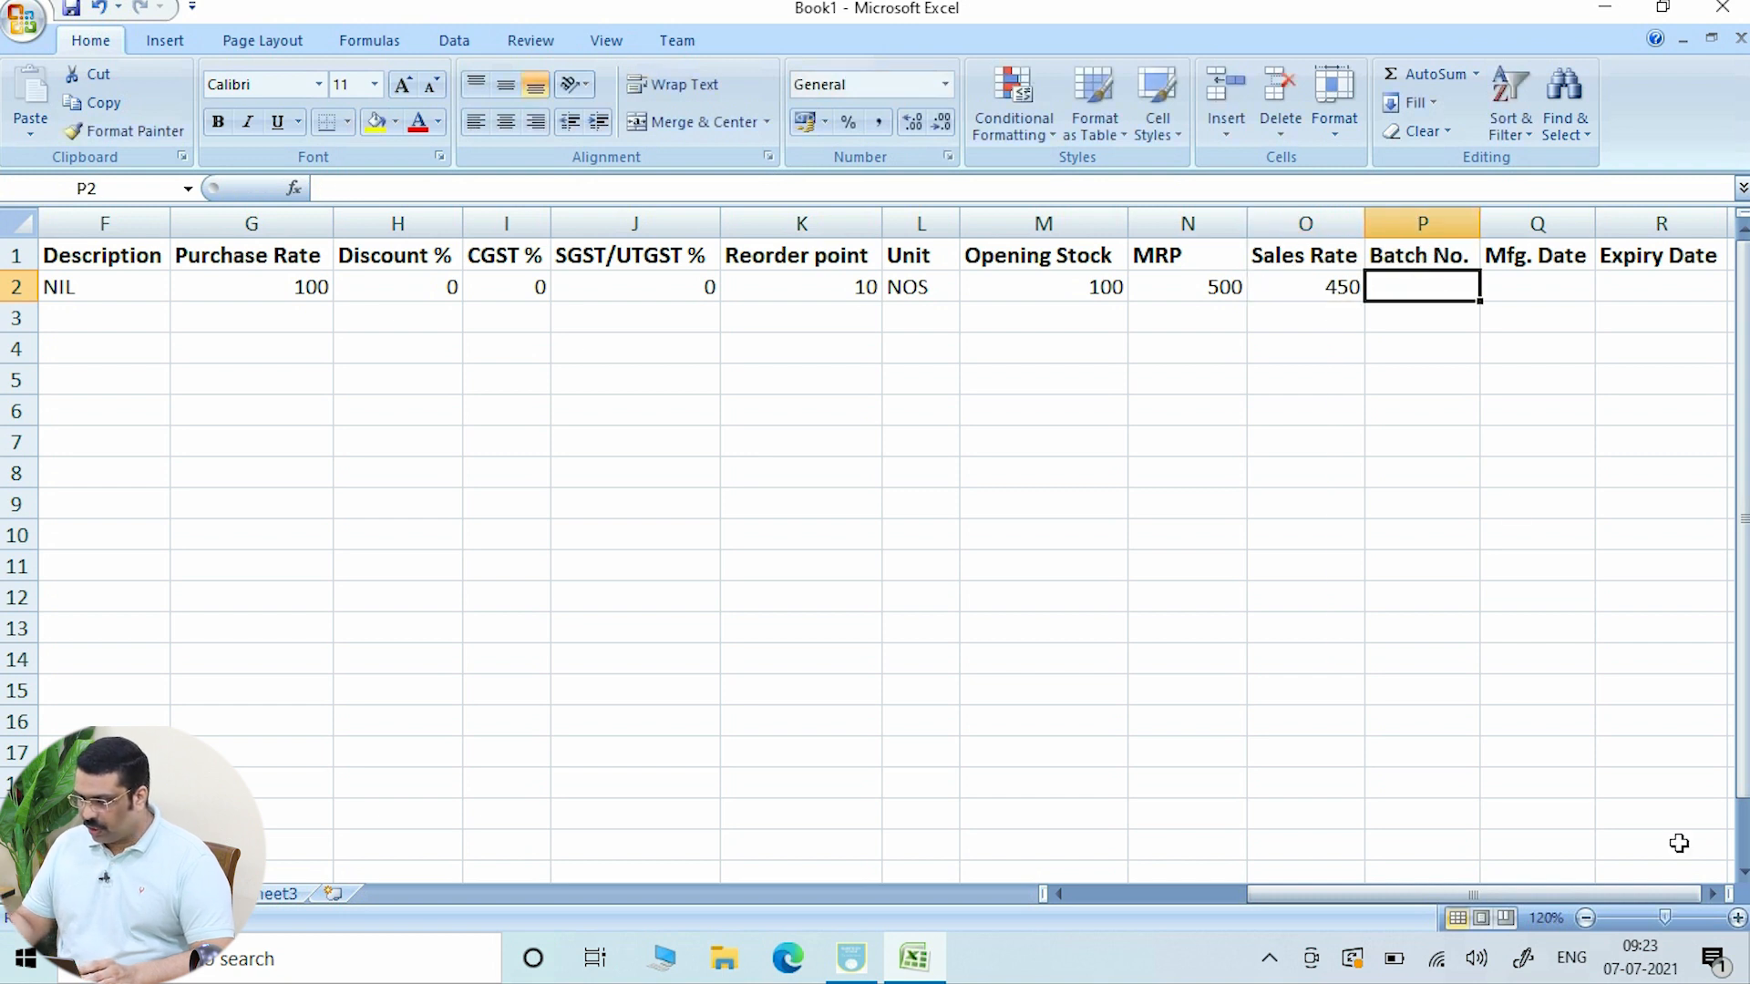
pyautogui.click(1714, 894)
pyautogui.click(1714, 894)
pyautogui.write('ABC')
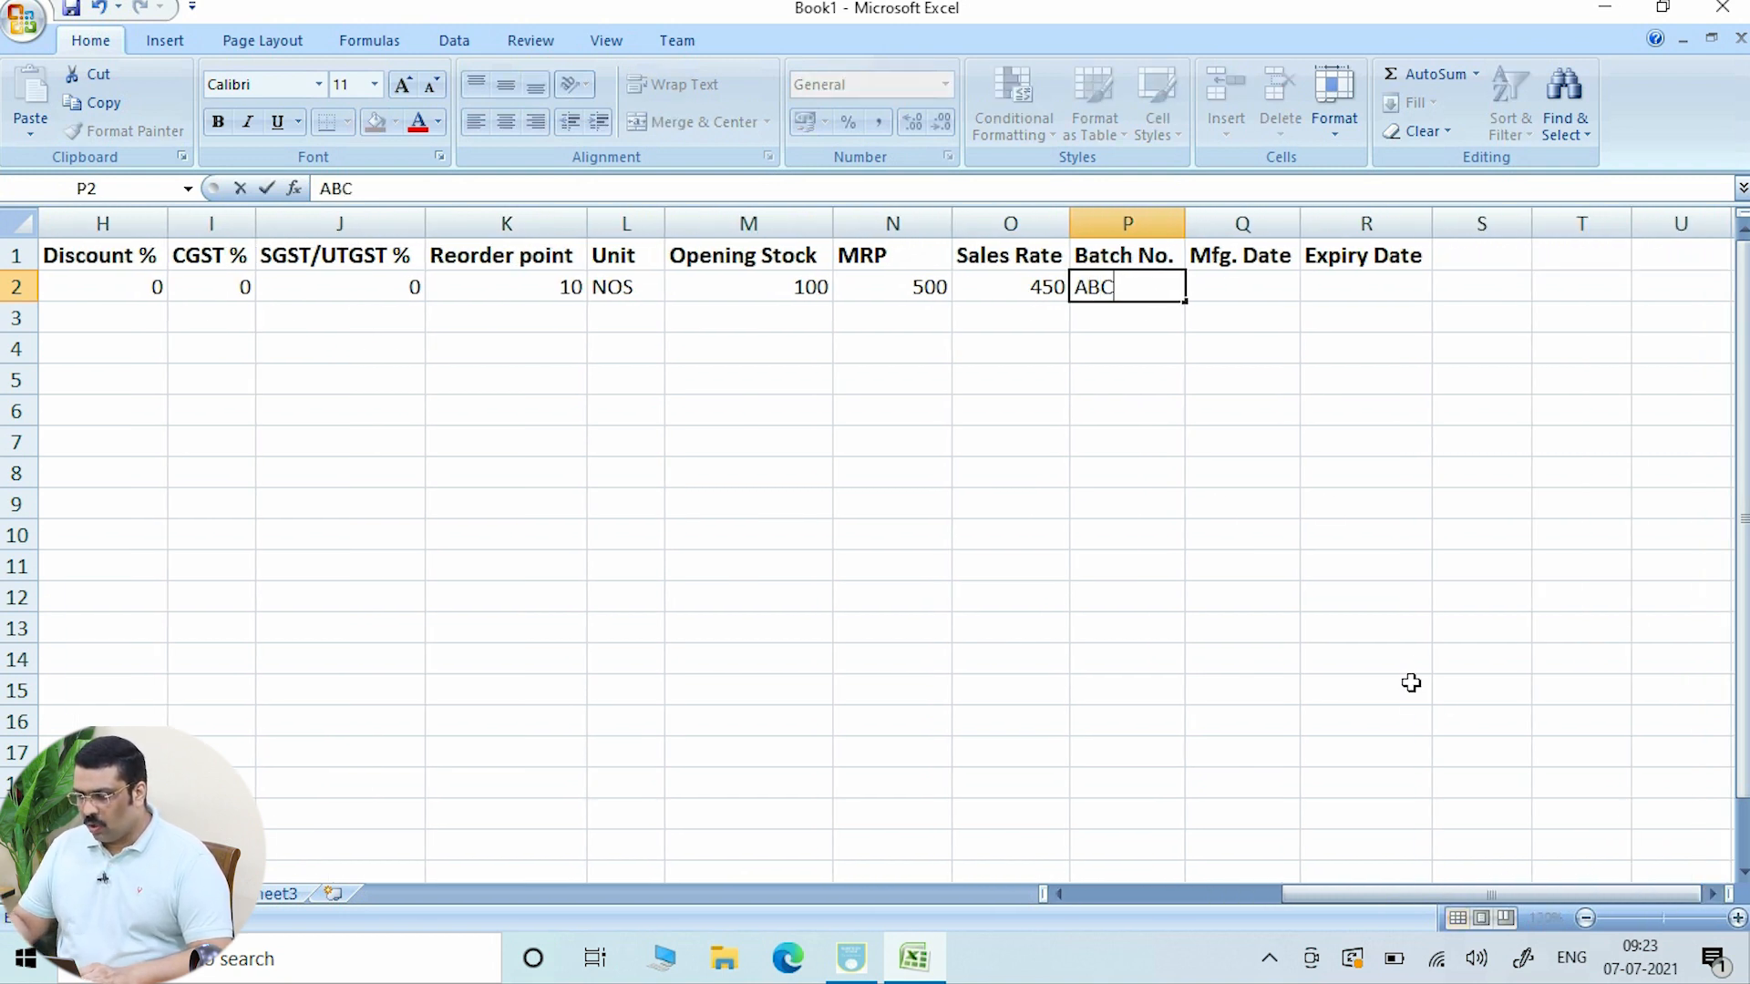
# - Enter 07-07-2020 as the manufacturing date and 06-07-2021 as the expiry date in row 2
pyautogui.click(1259, 306)
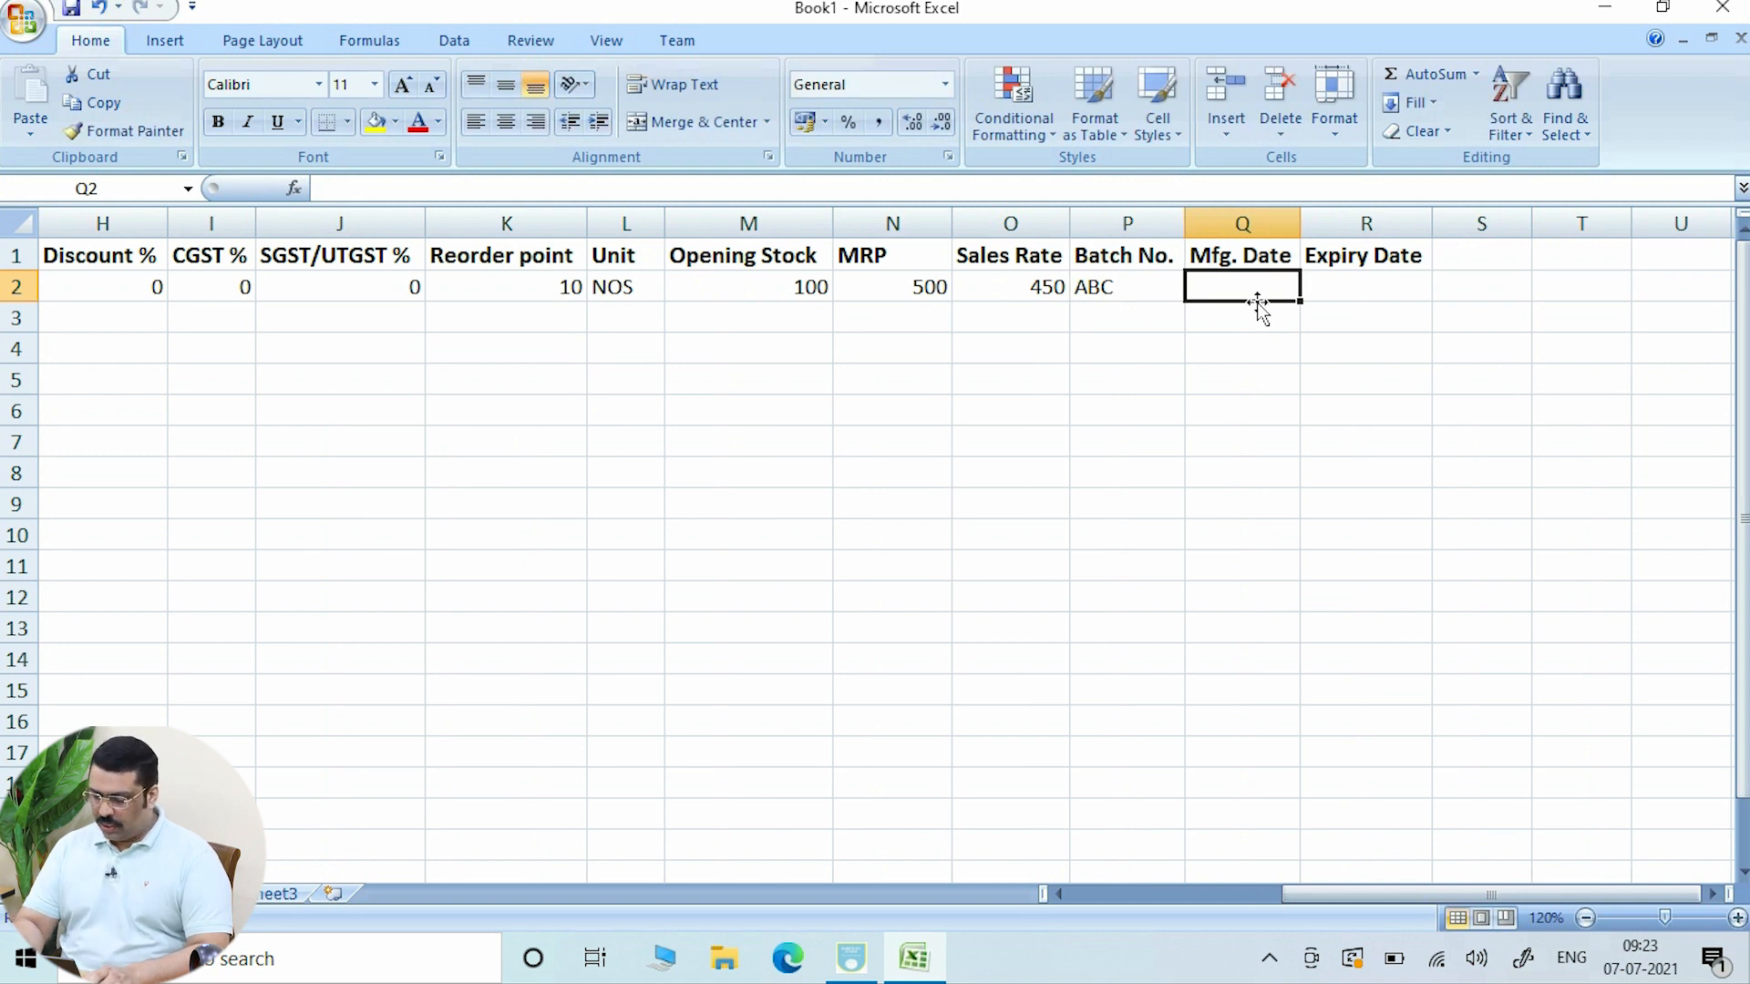
pyautogui.write('07-07')
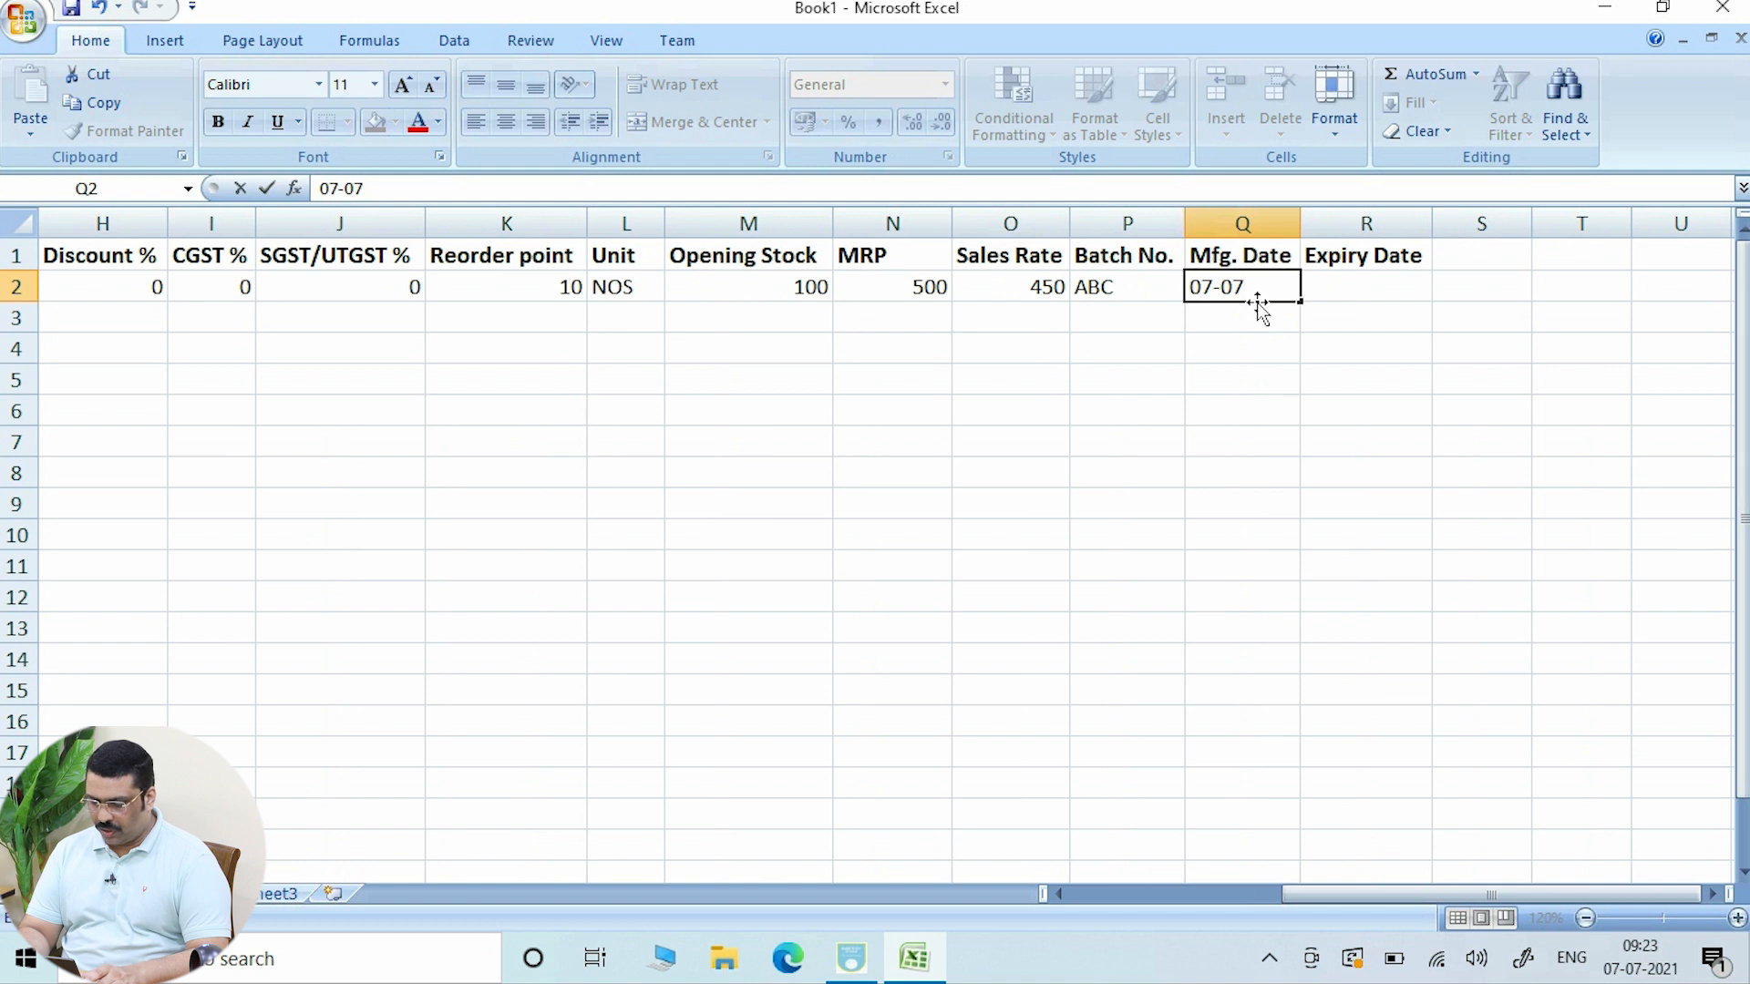
pyautogui.write('2020')
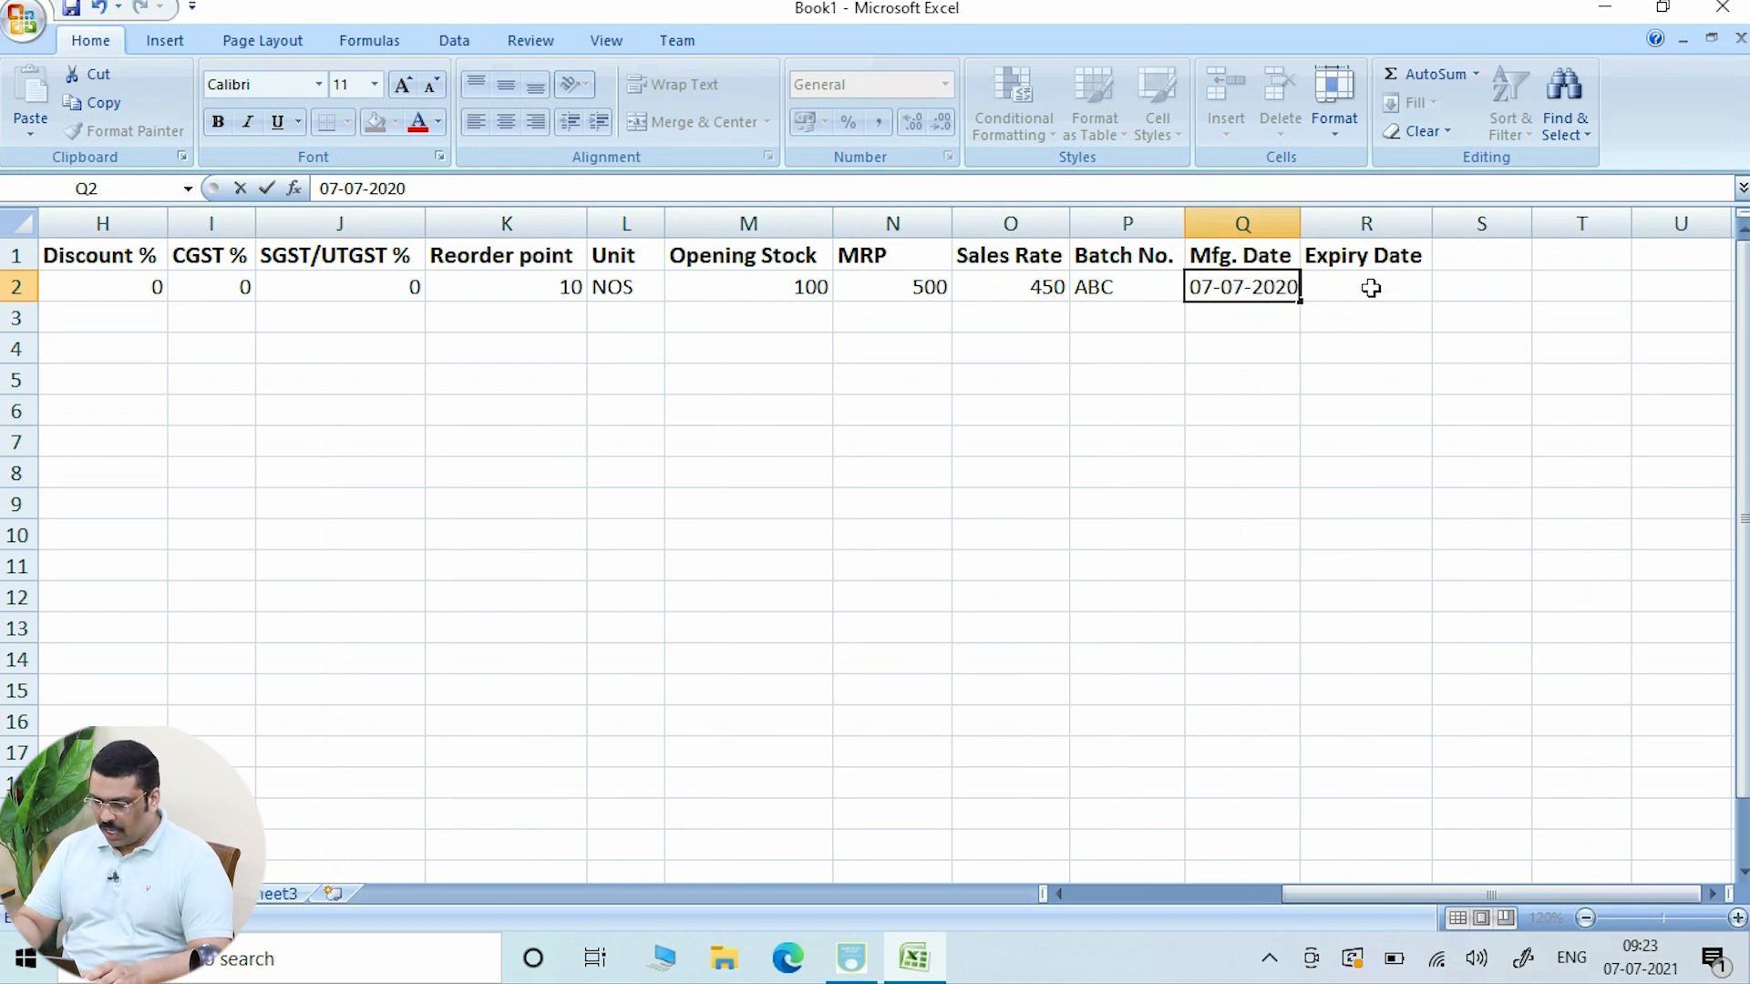
pyautogui.click(1368, 287)
pyautogui.write('06-07-2021')
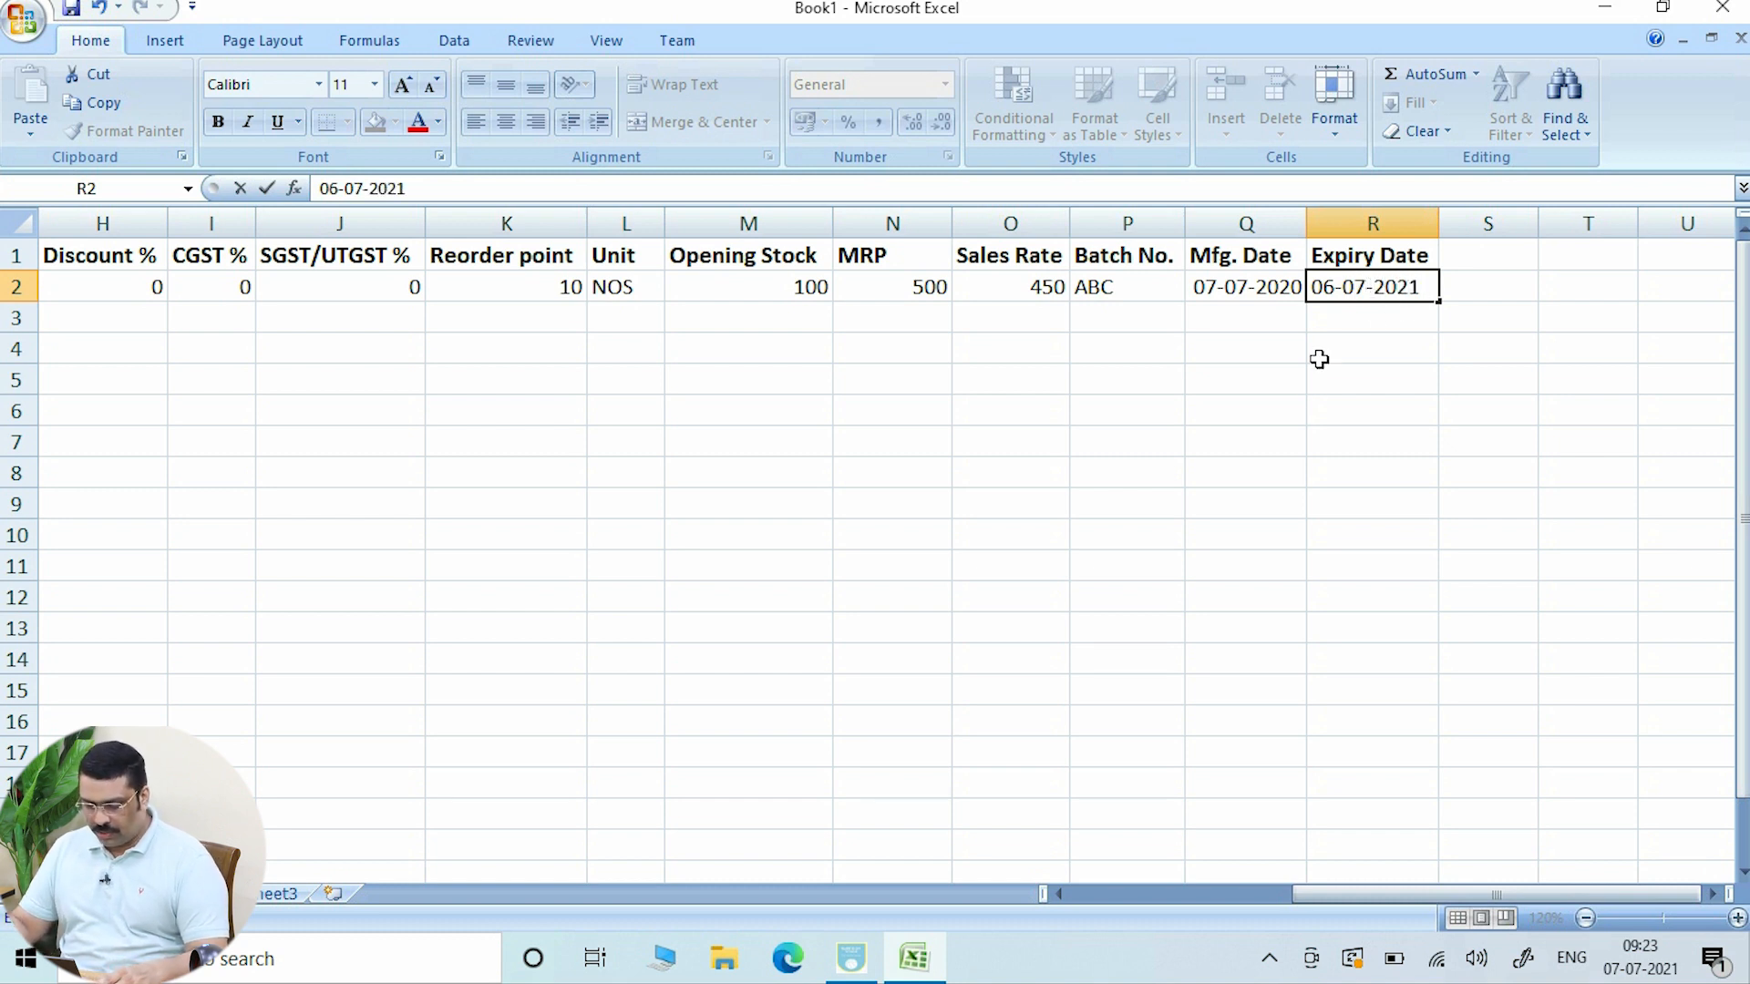
pyautogui.click(1324, 401)
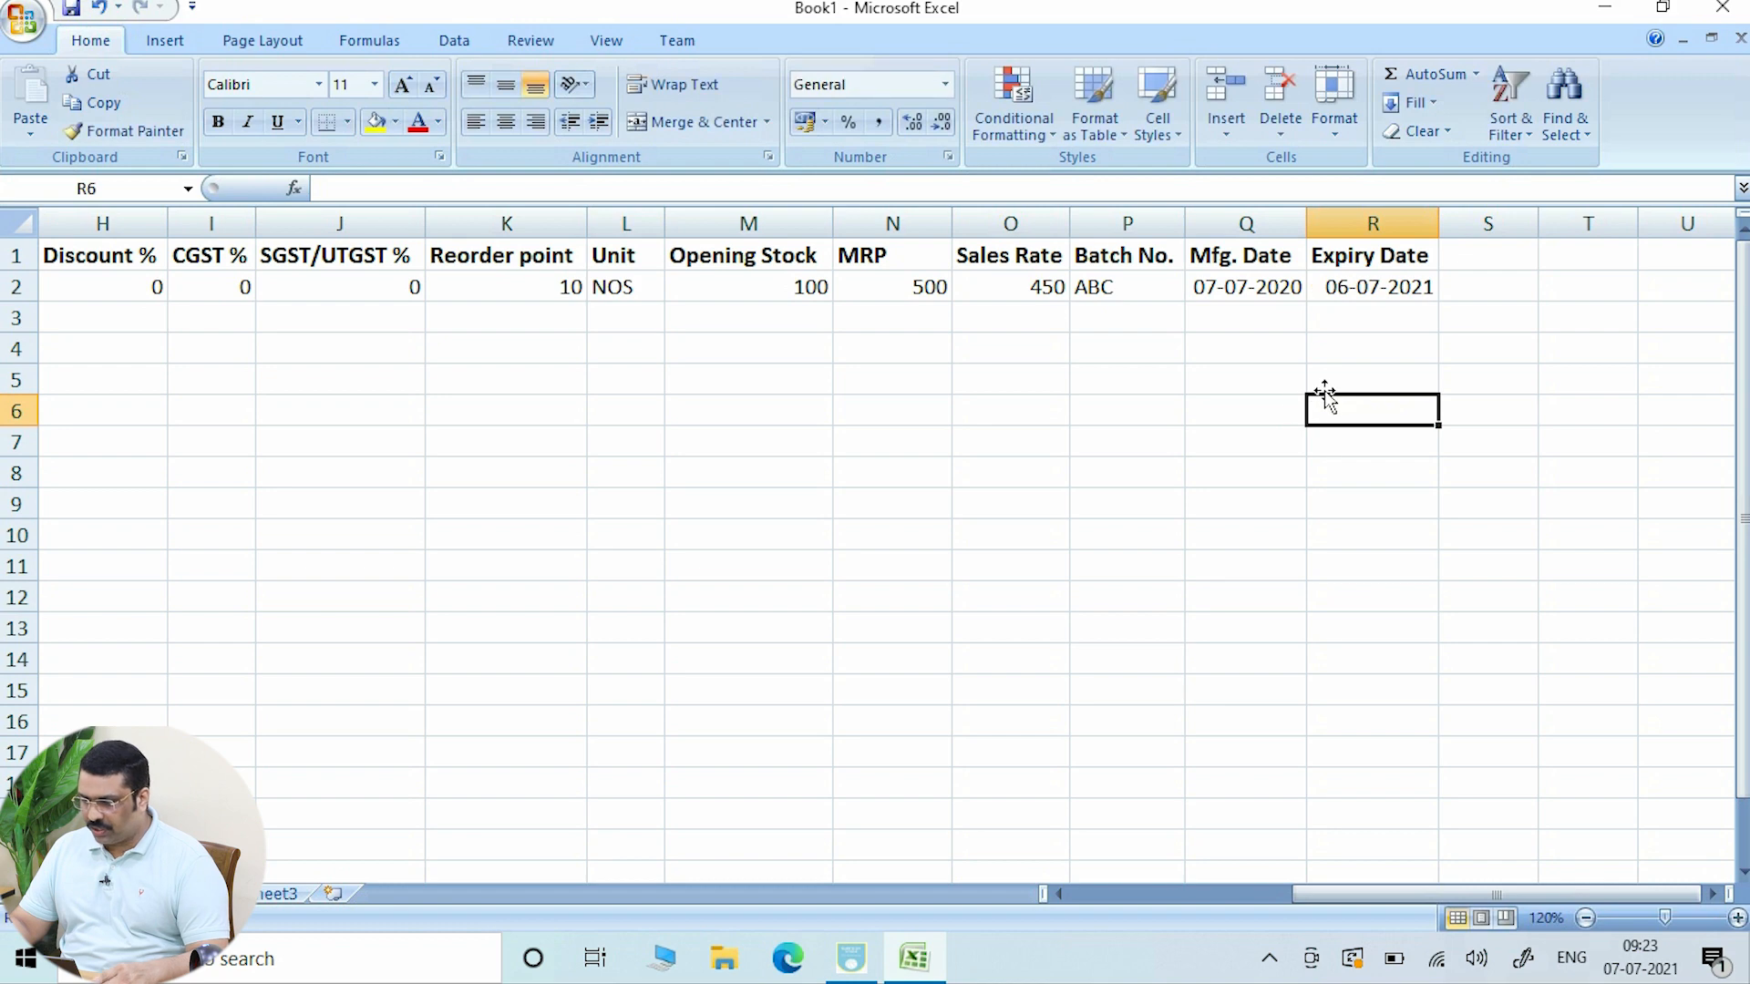
pyautogui.hotkey('ctrl', '1')
pyautogui.click(1376, 260)
pyautogui.moveTo(924, 215)
pyautogui.mouseDown()
pyautogui.moveTo(1088, 348)
pyautogui.moveTo(1504, 398)
pyautogui.mouseUp()
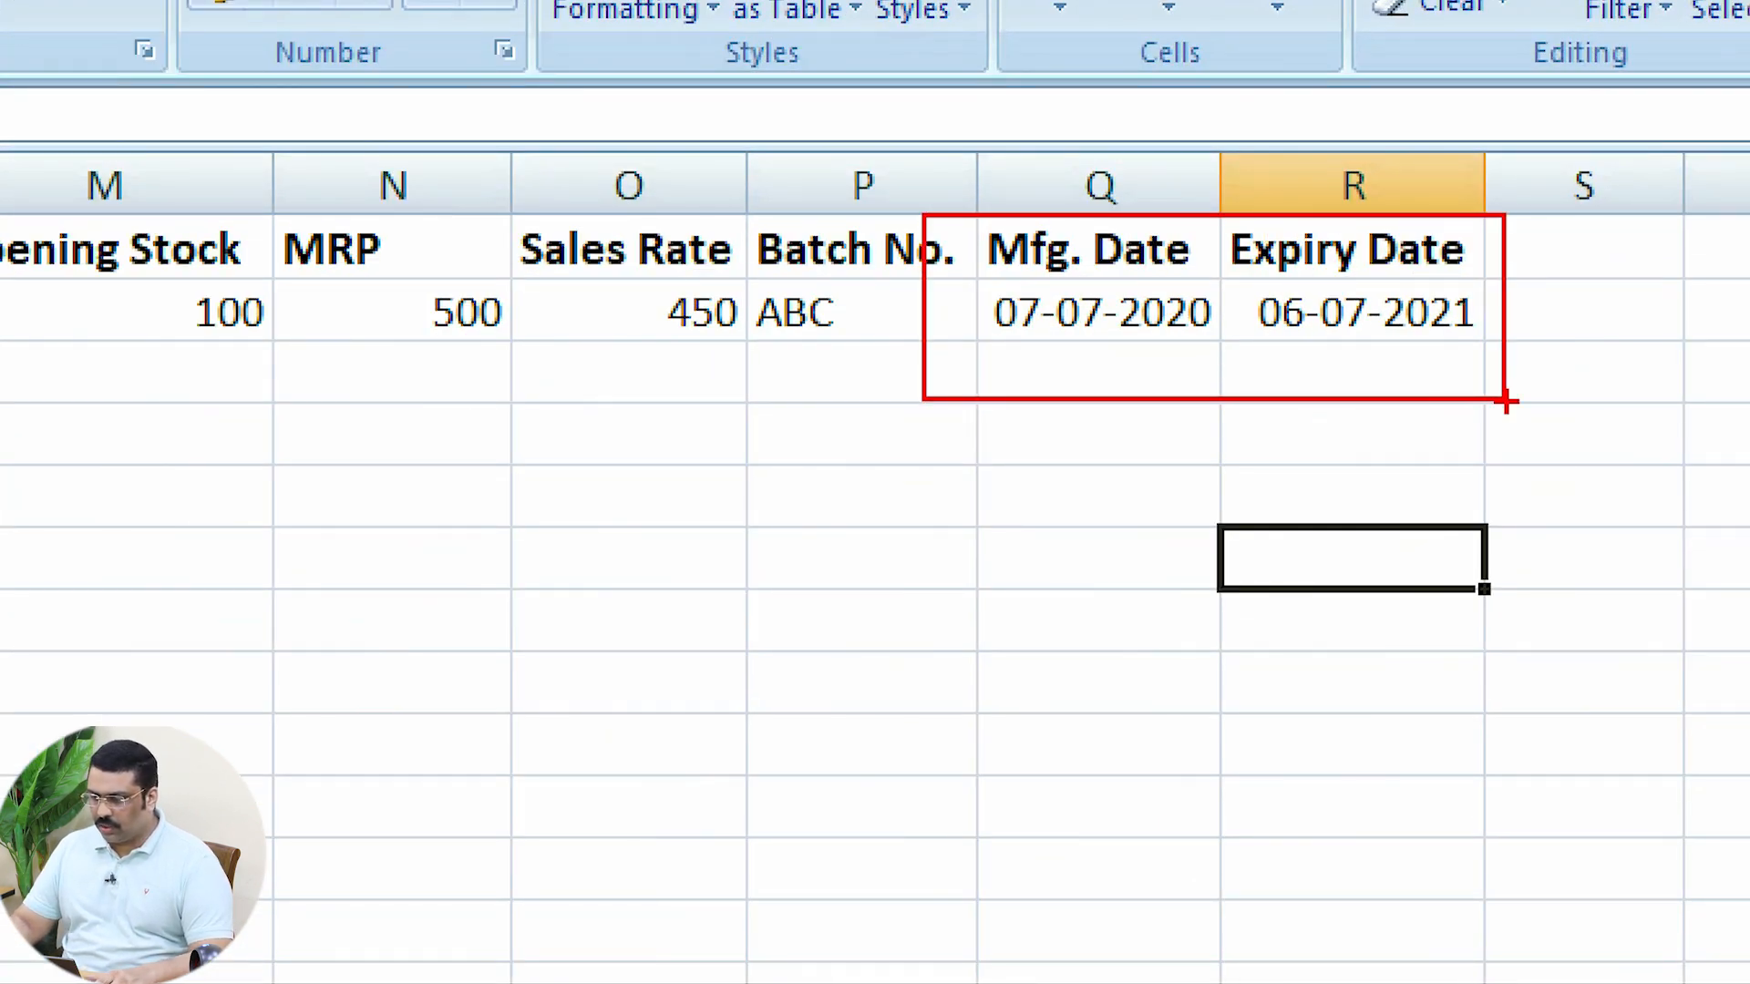
pyautogui.press('Escape')
pyautogui.click(1108, 285)
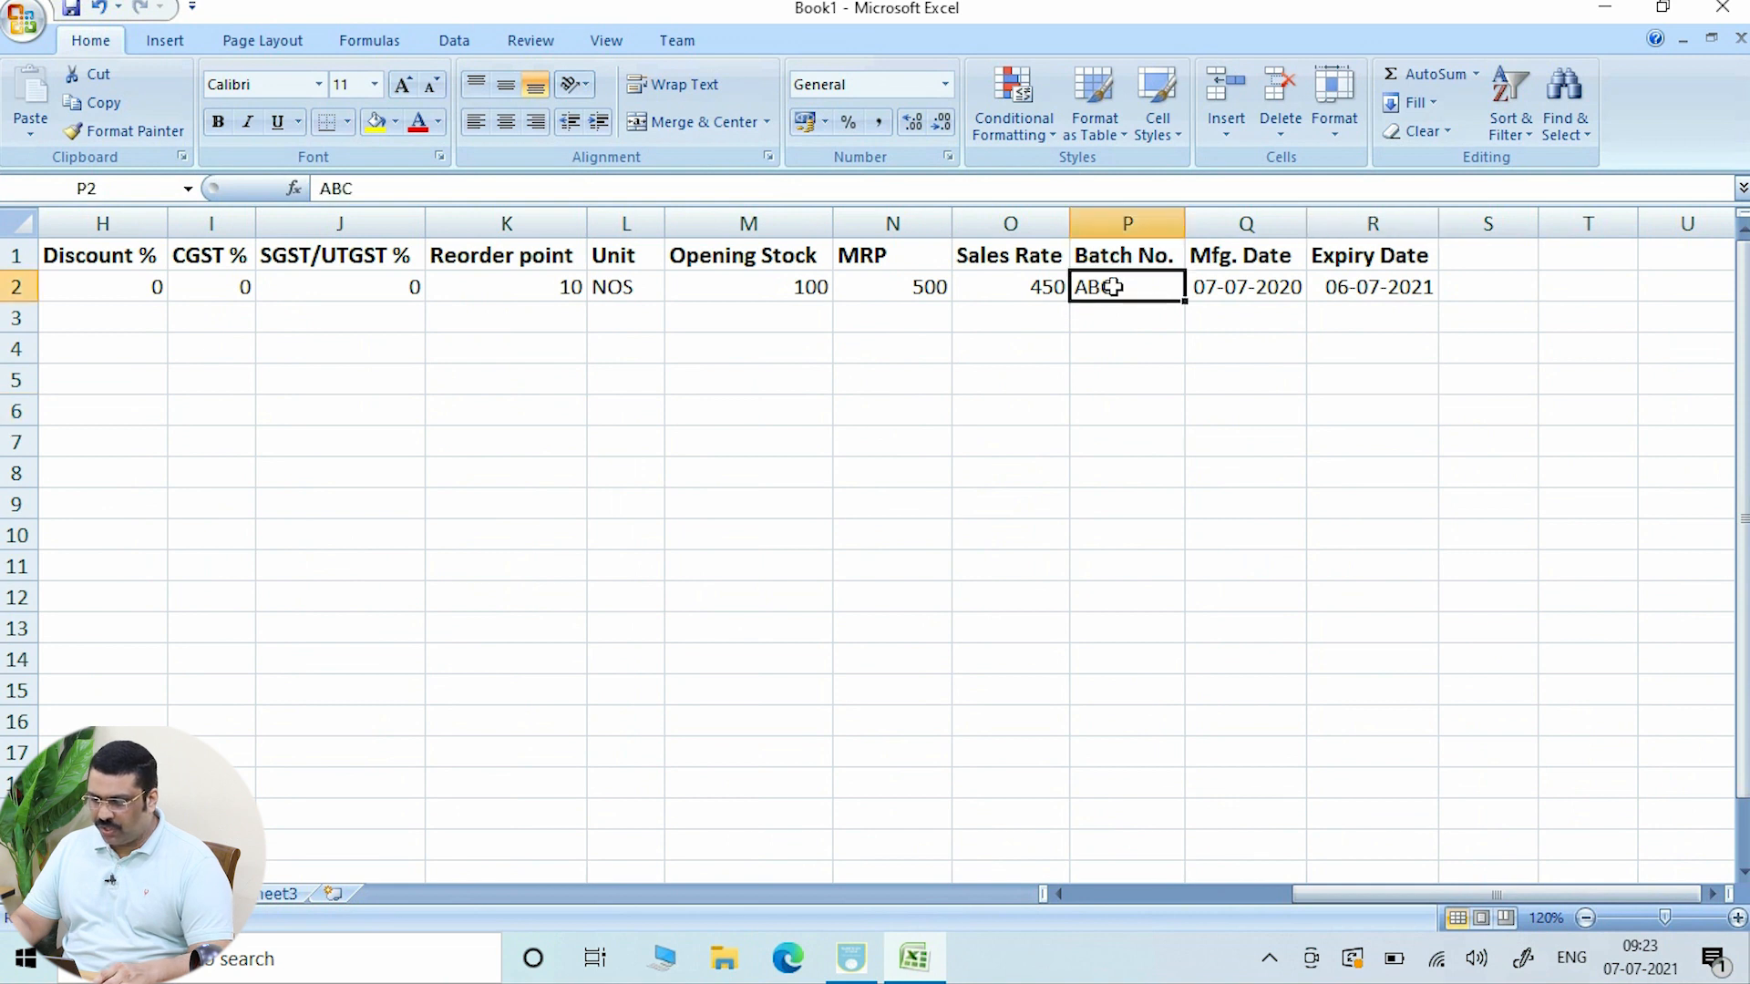
pyautogui.click(1164, 325)
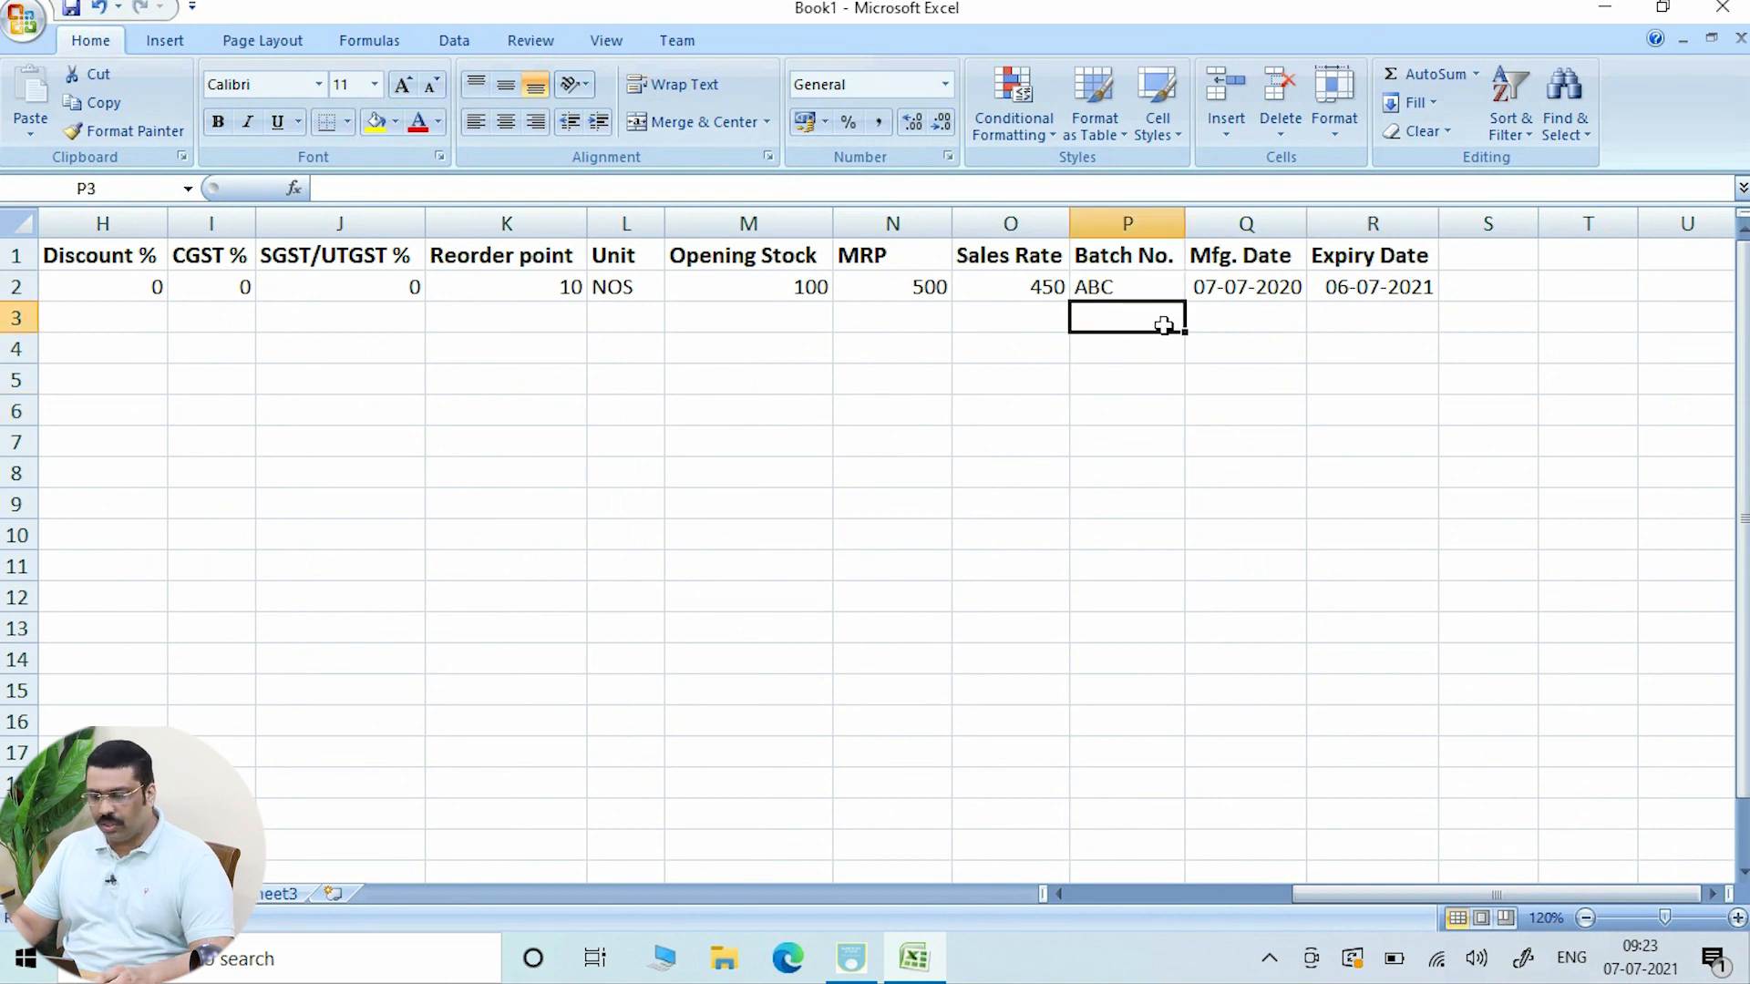
pyautogui.click(1282, 319)
pyautogui.press('Left')
pyautogui.press('Left')
pyautogui.press('Left')
pyautogui.press('Left')
pyautogui.press('Left')
pyautogui.press('Left')
pyautogui.press('Left')
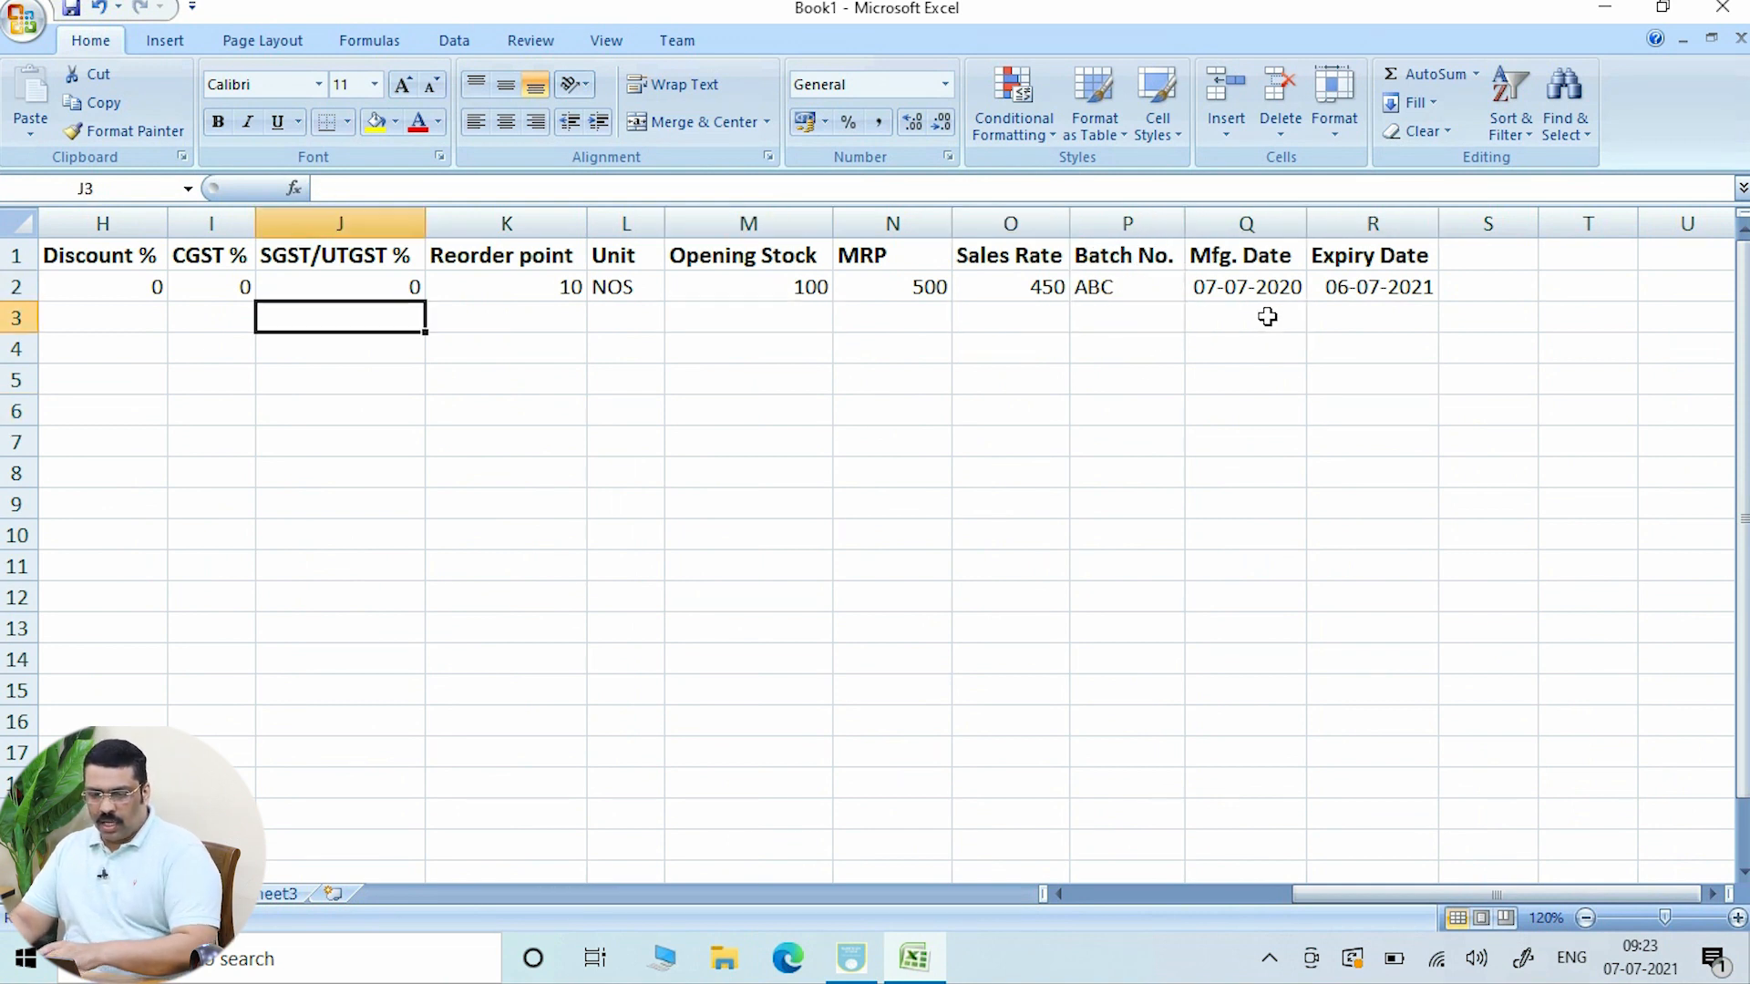
pyautogui.press('Home')
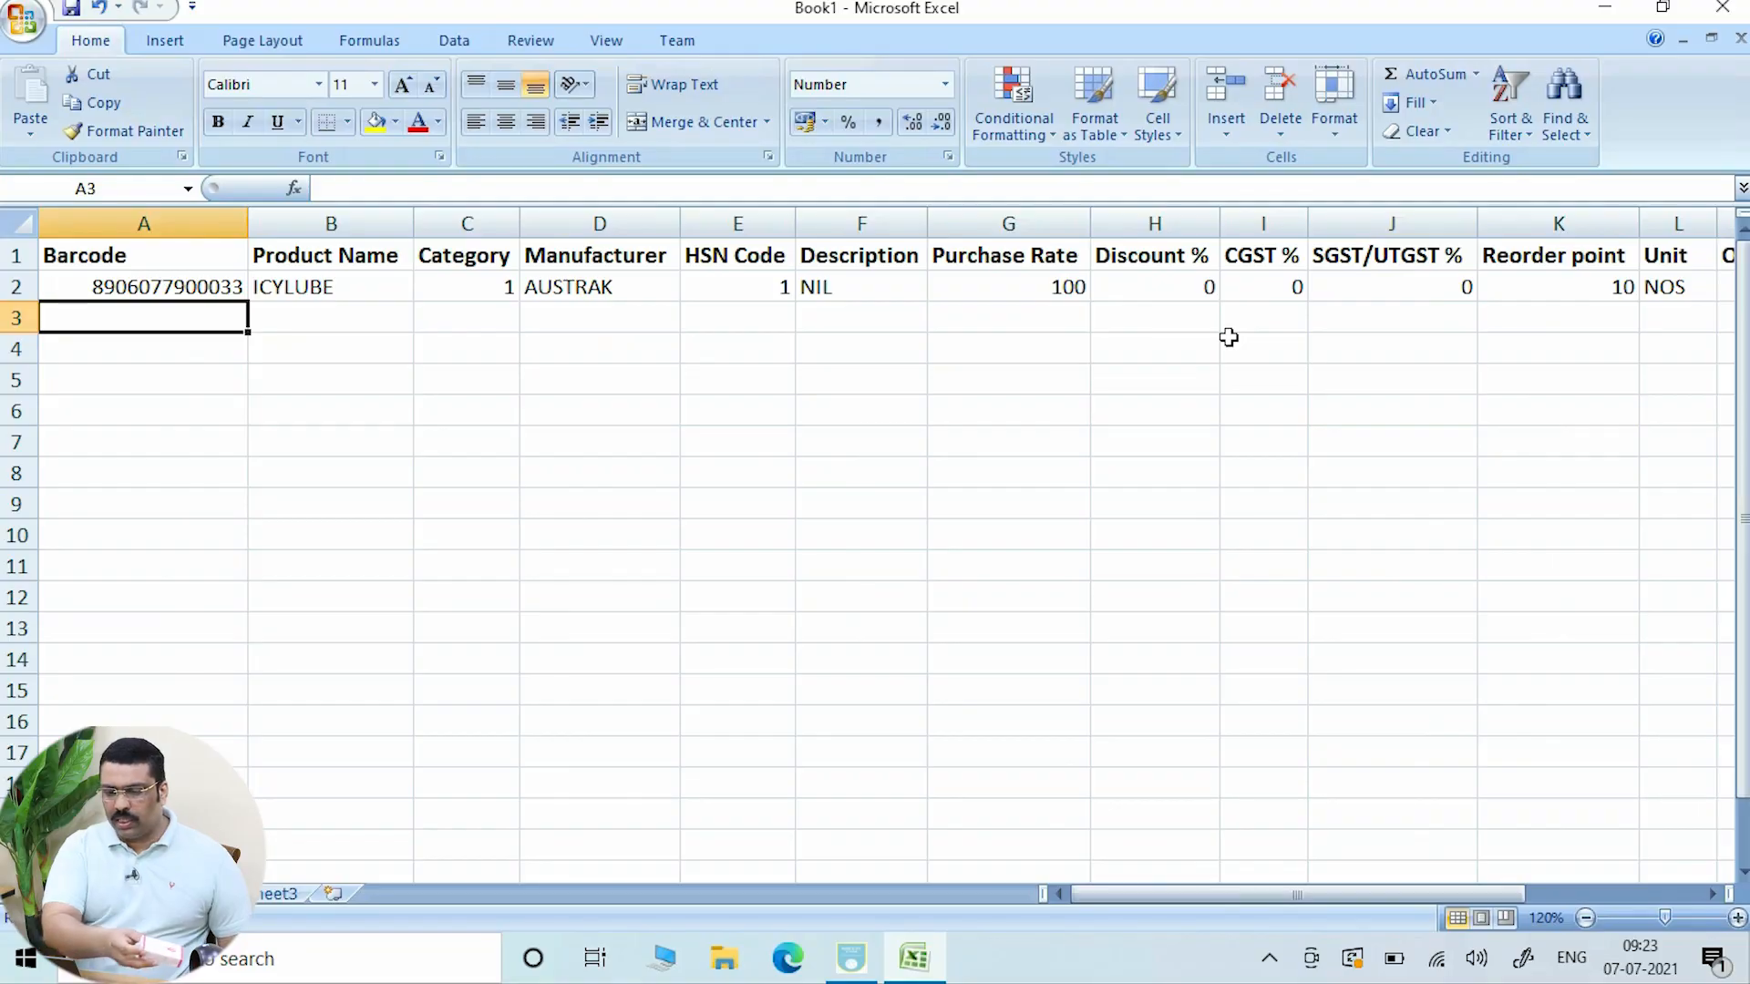
pyautogui.write('8906077900033')
pyautogui.press('Return')
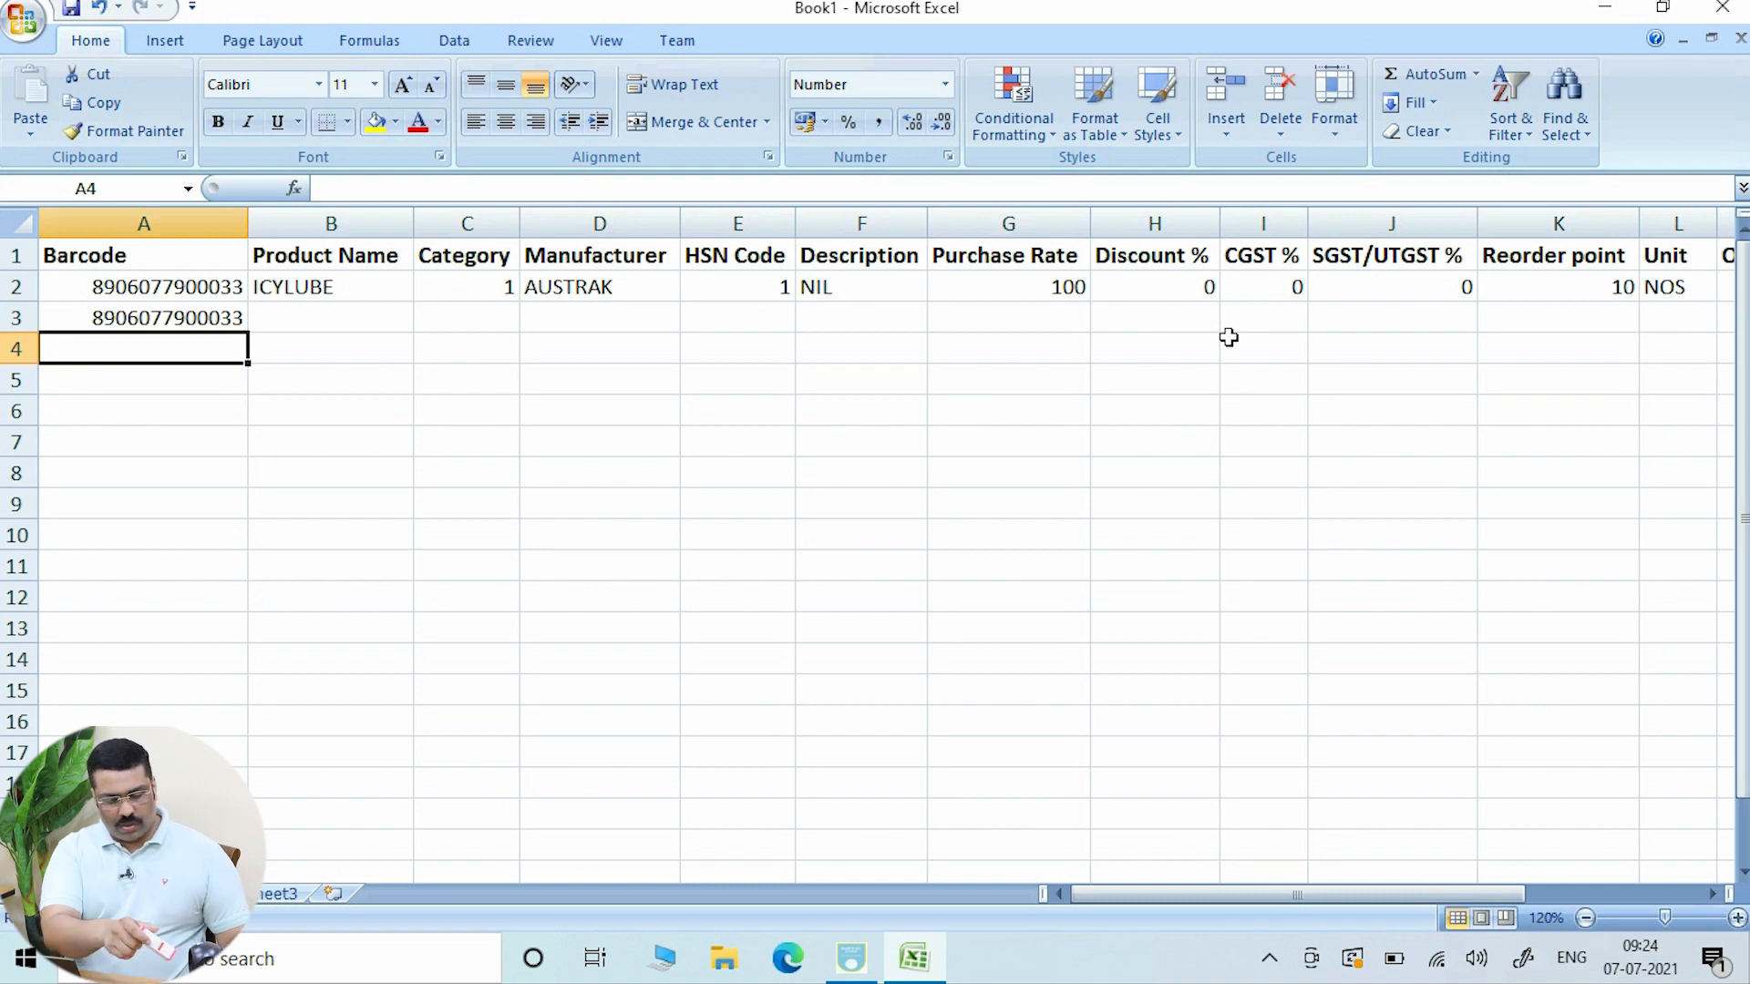
pyautogui.write('8906077900033')
pyautogui.press('Return')
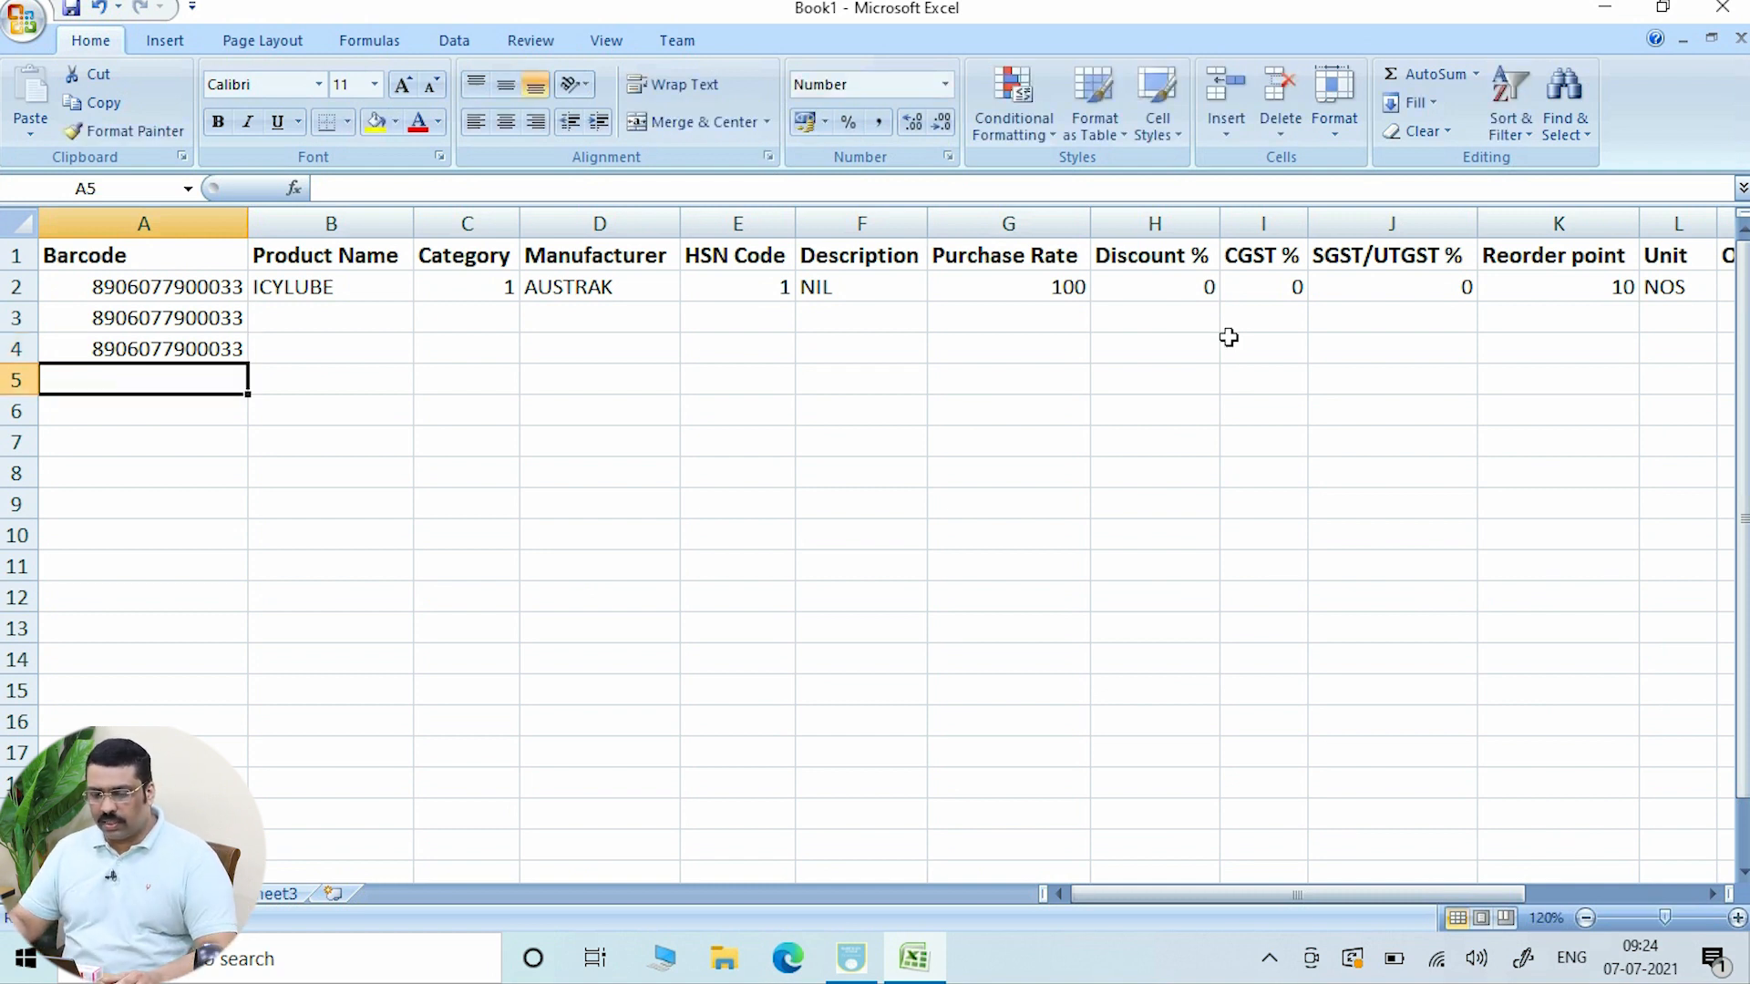
# - Fill the row 2 product details, from Product Name through Expiry Date, down into rows 3 and 4
pyautogui.click(376, 288)
pyautogui.moveTo(412, 306); pyautogui.dragTo(408, 356)
pyautogui.click(469, 356)
pyautogui.click(488, 284)
pyautogui.moveTo(487, 285); pyautogui.dragTo(1317, 357)
pyautogui.click(1301, 444)
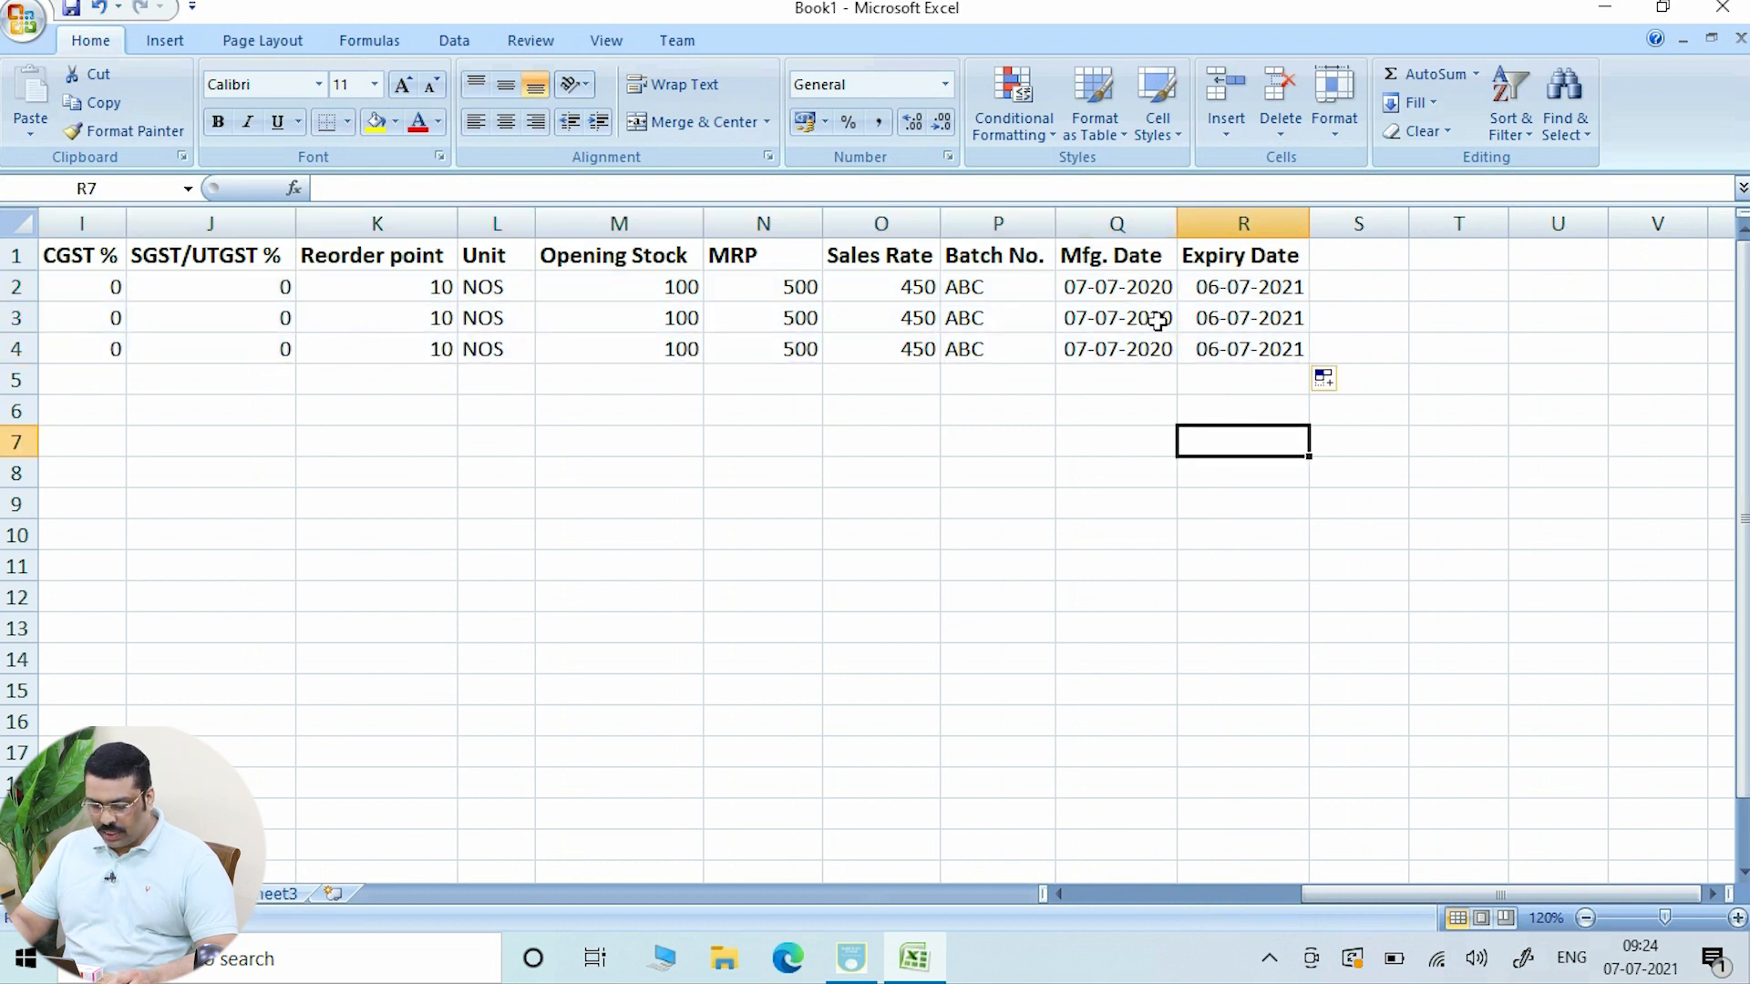
# - Change the batch number to BBC in row 3 and CCC in row 4
pyautogui.click(1001, 319)
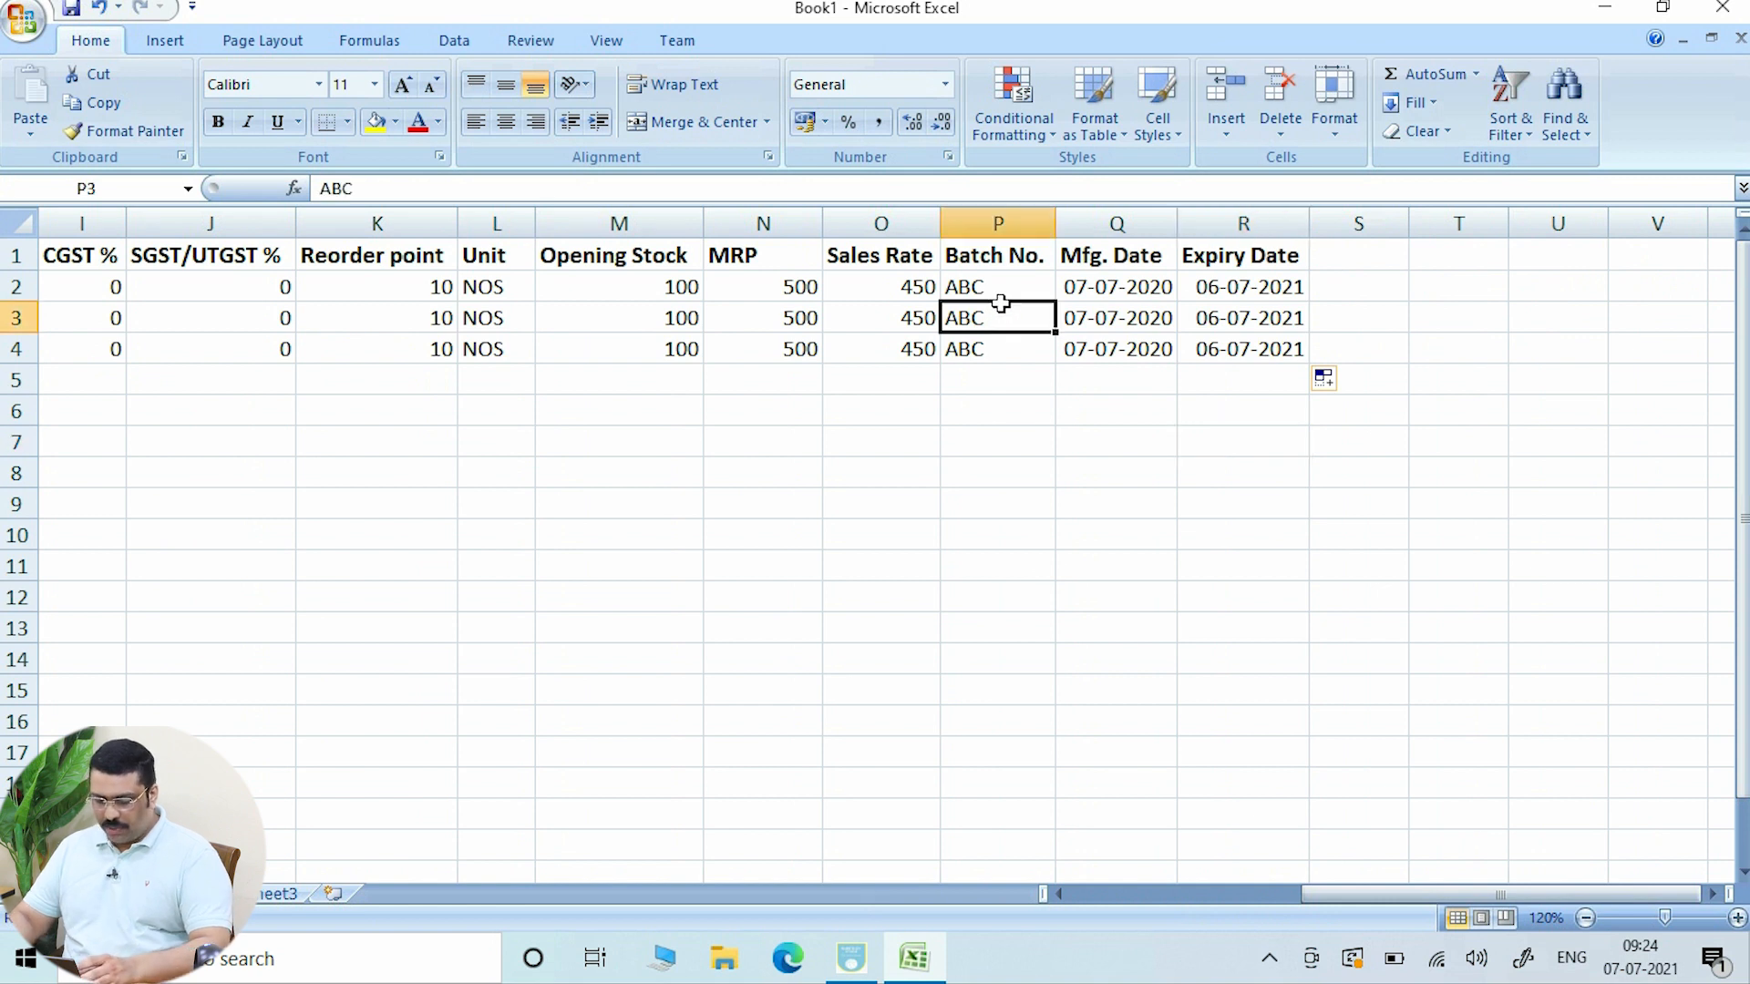
pyautogui.write('BBC')
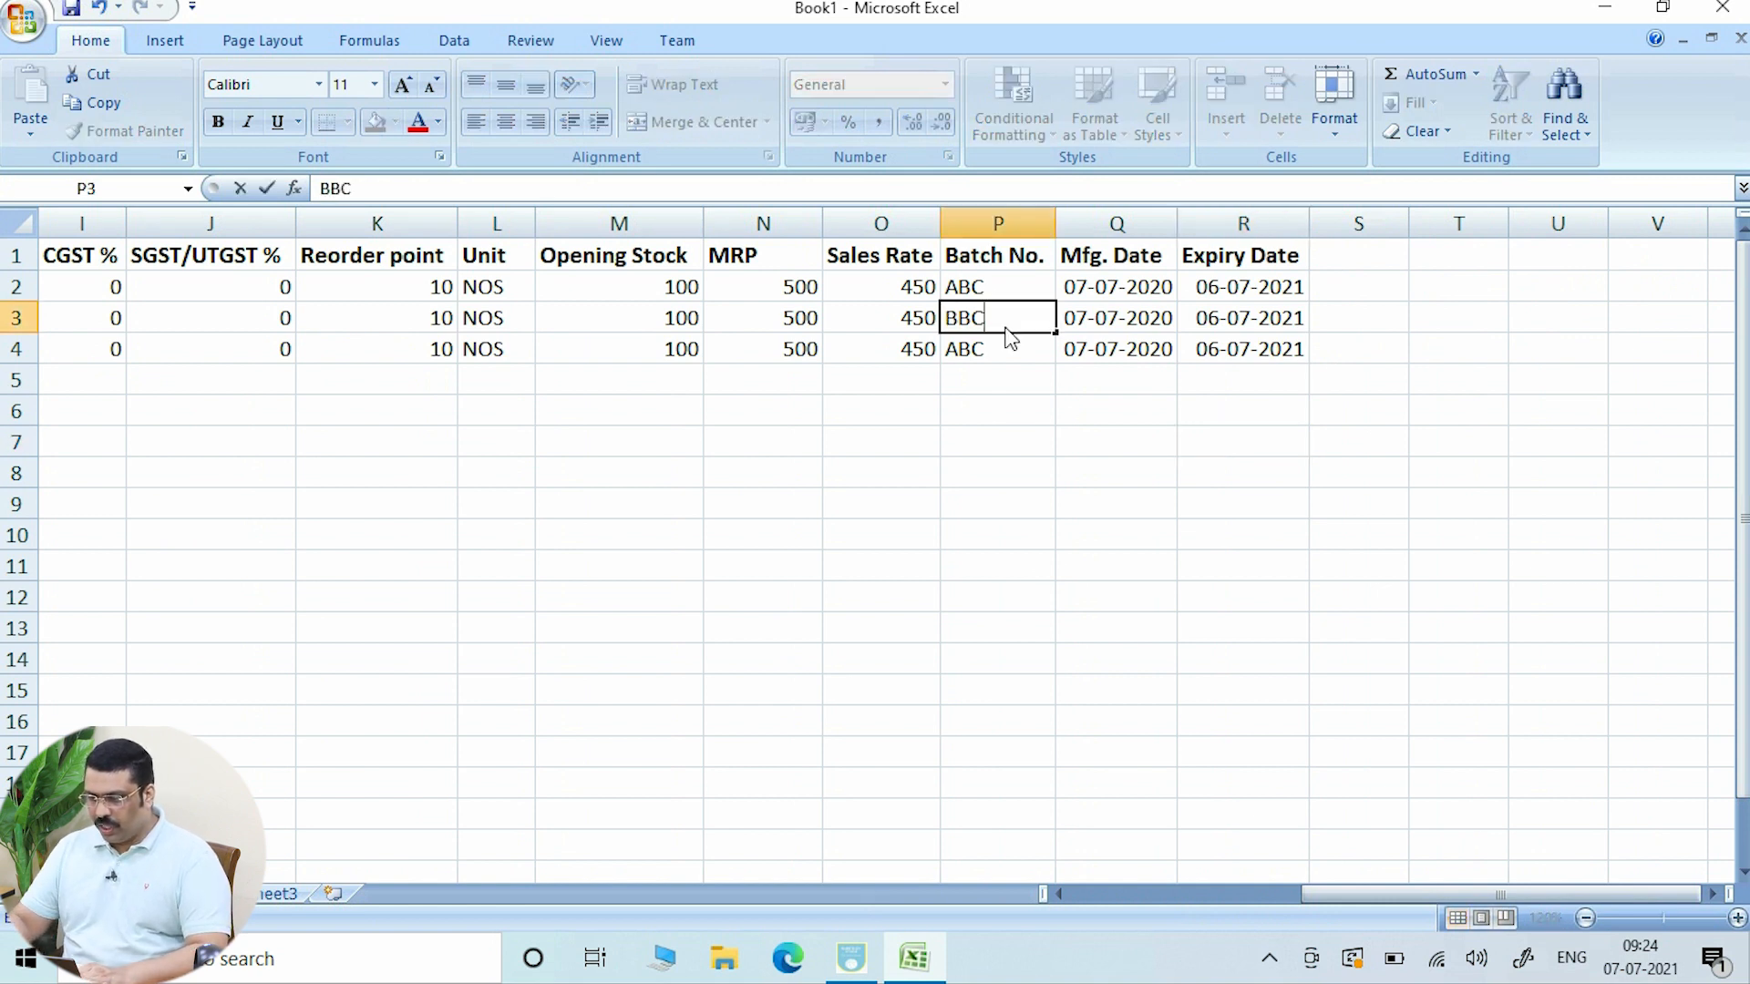
pyautogui.press('Return')
pyautogui.write('CCC')
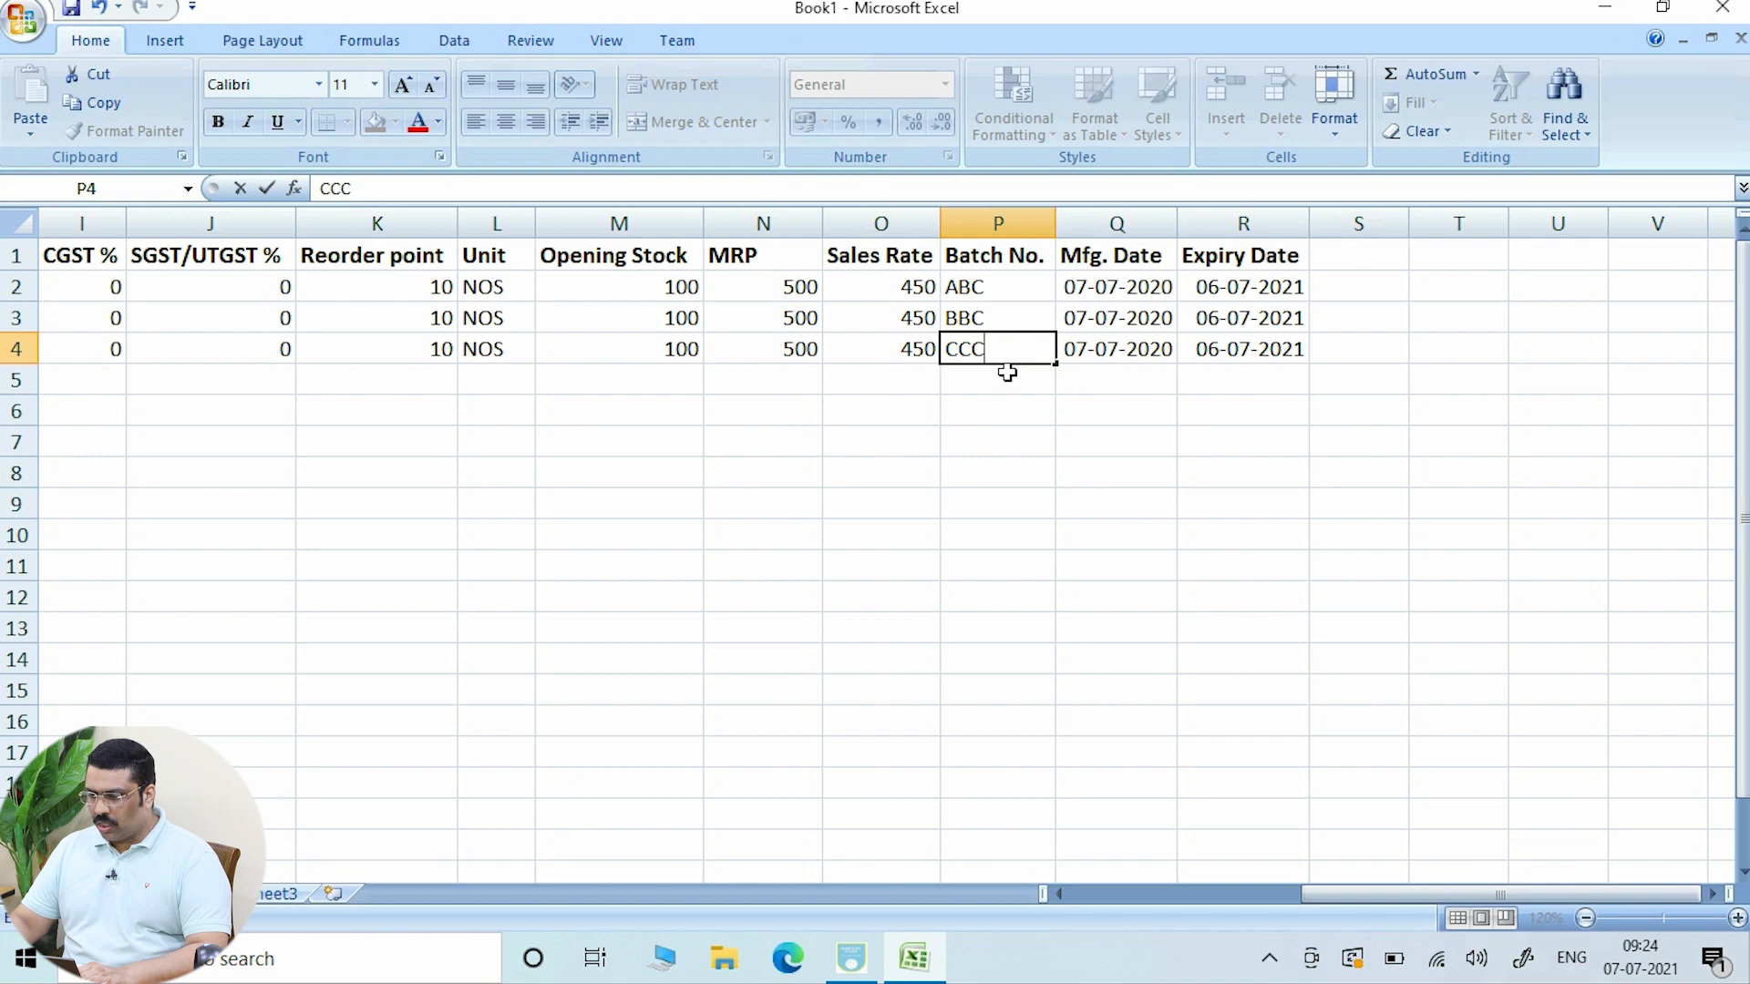
pyautogui.click(1049, 433)
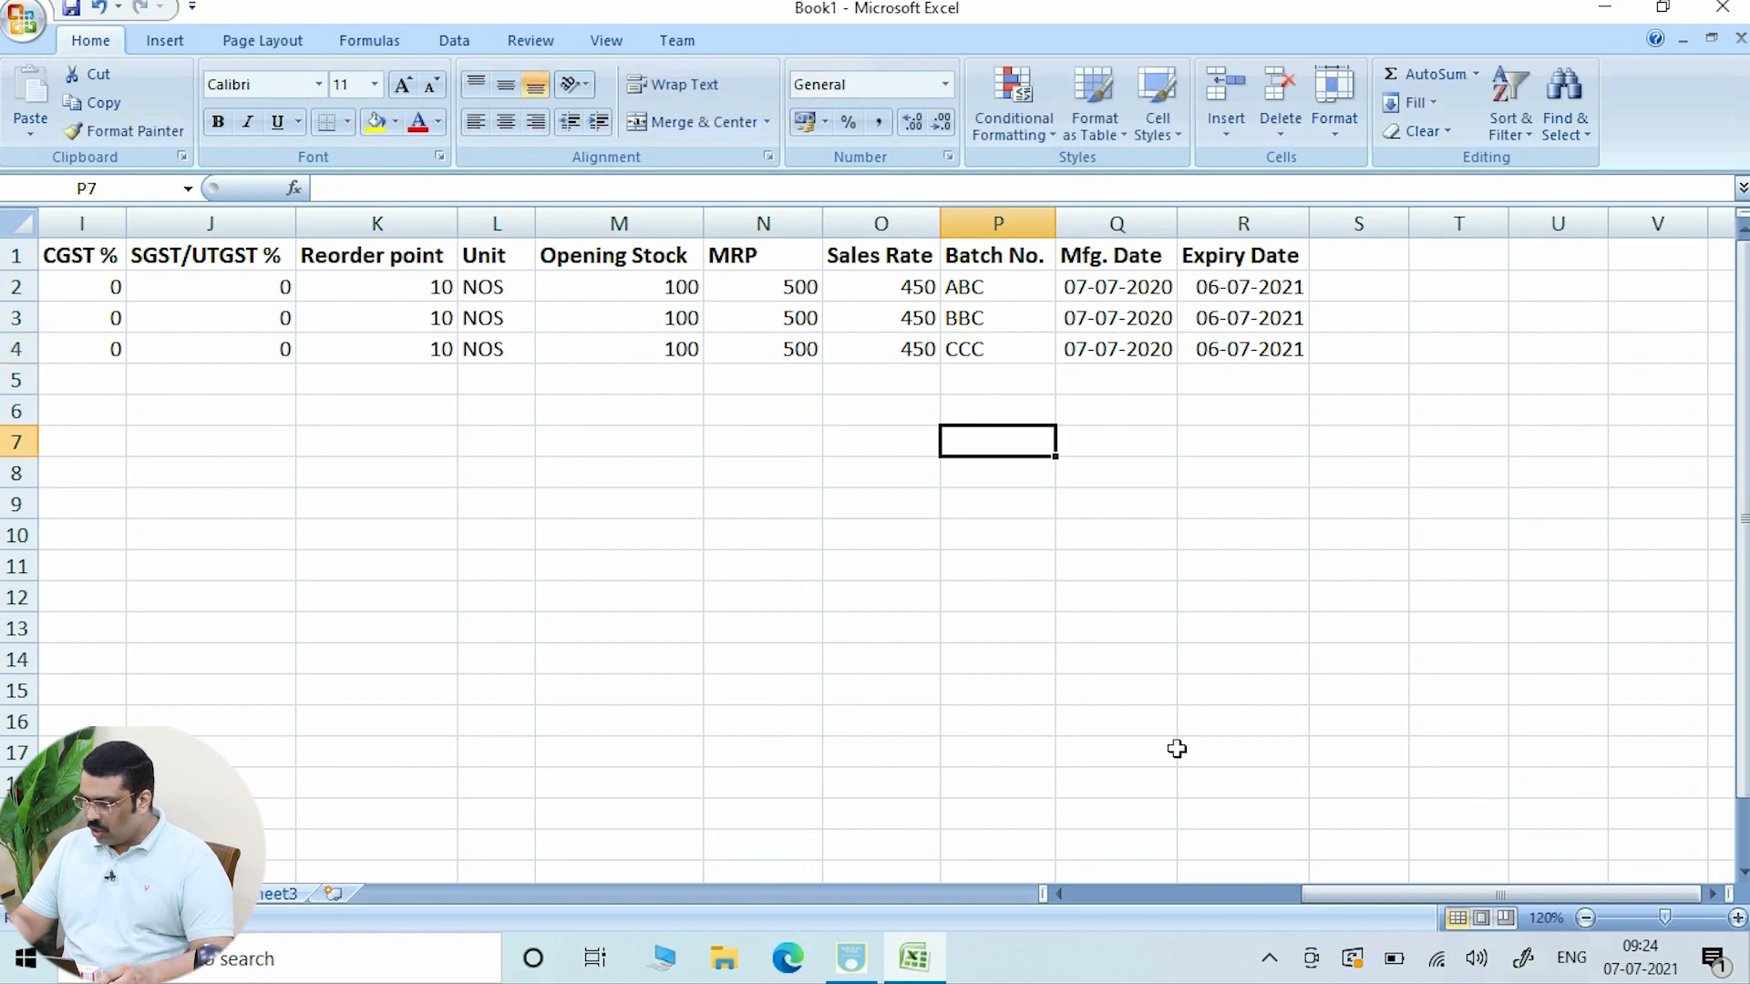
# - Set the expiry date in rows 3 and 4 to 06-08-2021
pyautogui.click(1738, 918)
pyautogui.click(1738, 918)
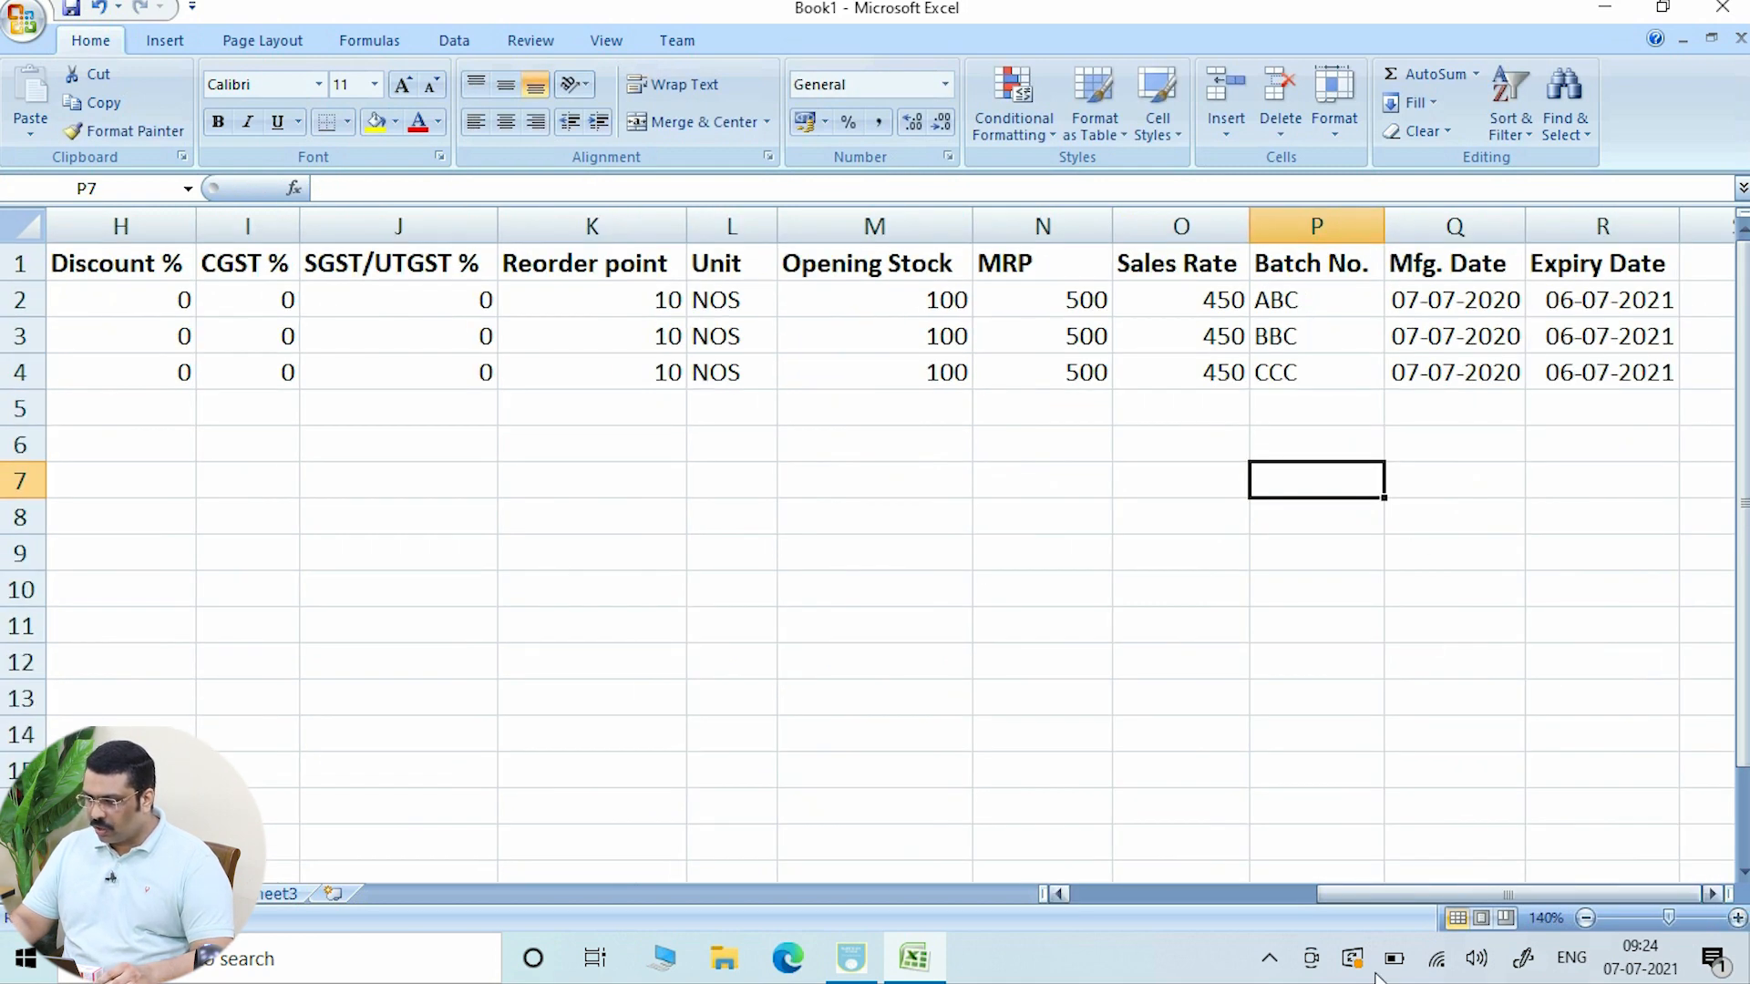
pyautogui.click(1465, 332)
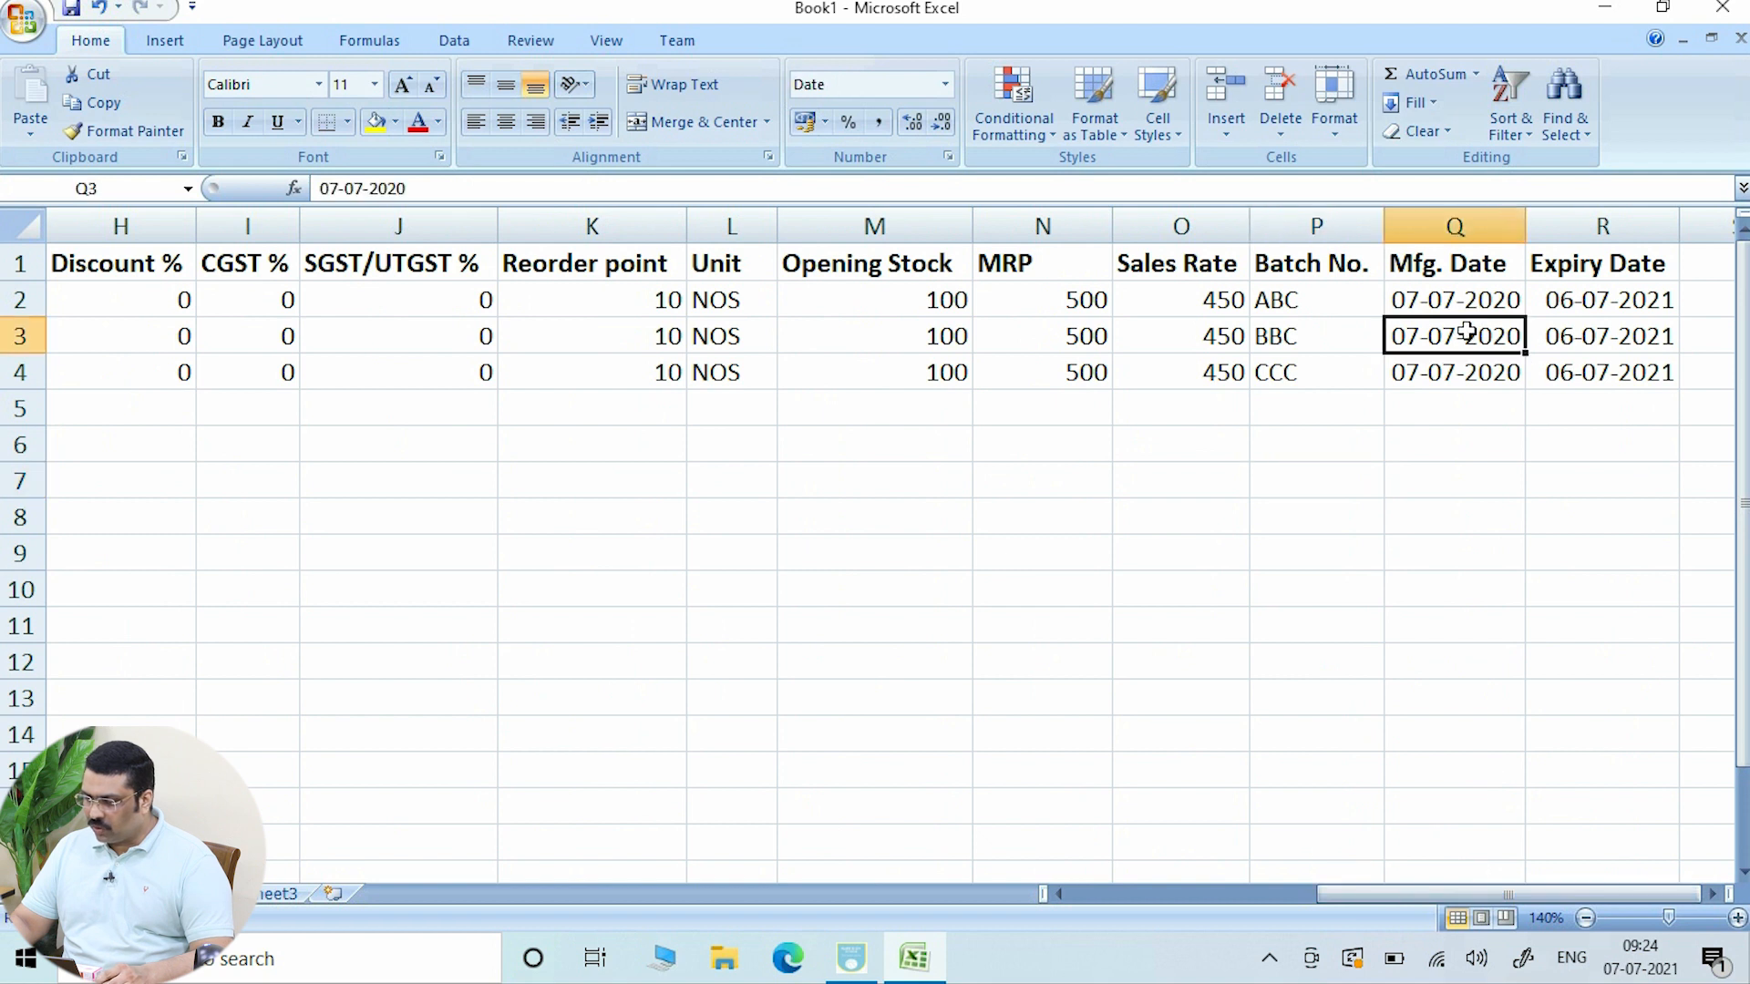
pyautogui.click(1606, 332)
pyautogui.doubleClick(1606, 331)
pyautogui.press('BackSpace')
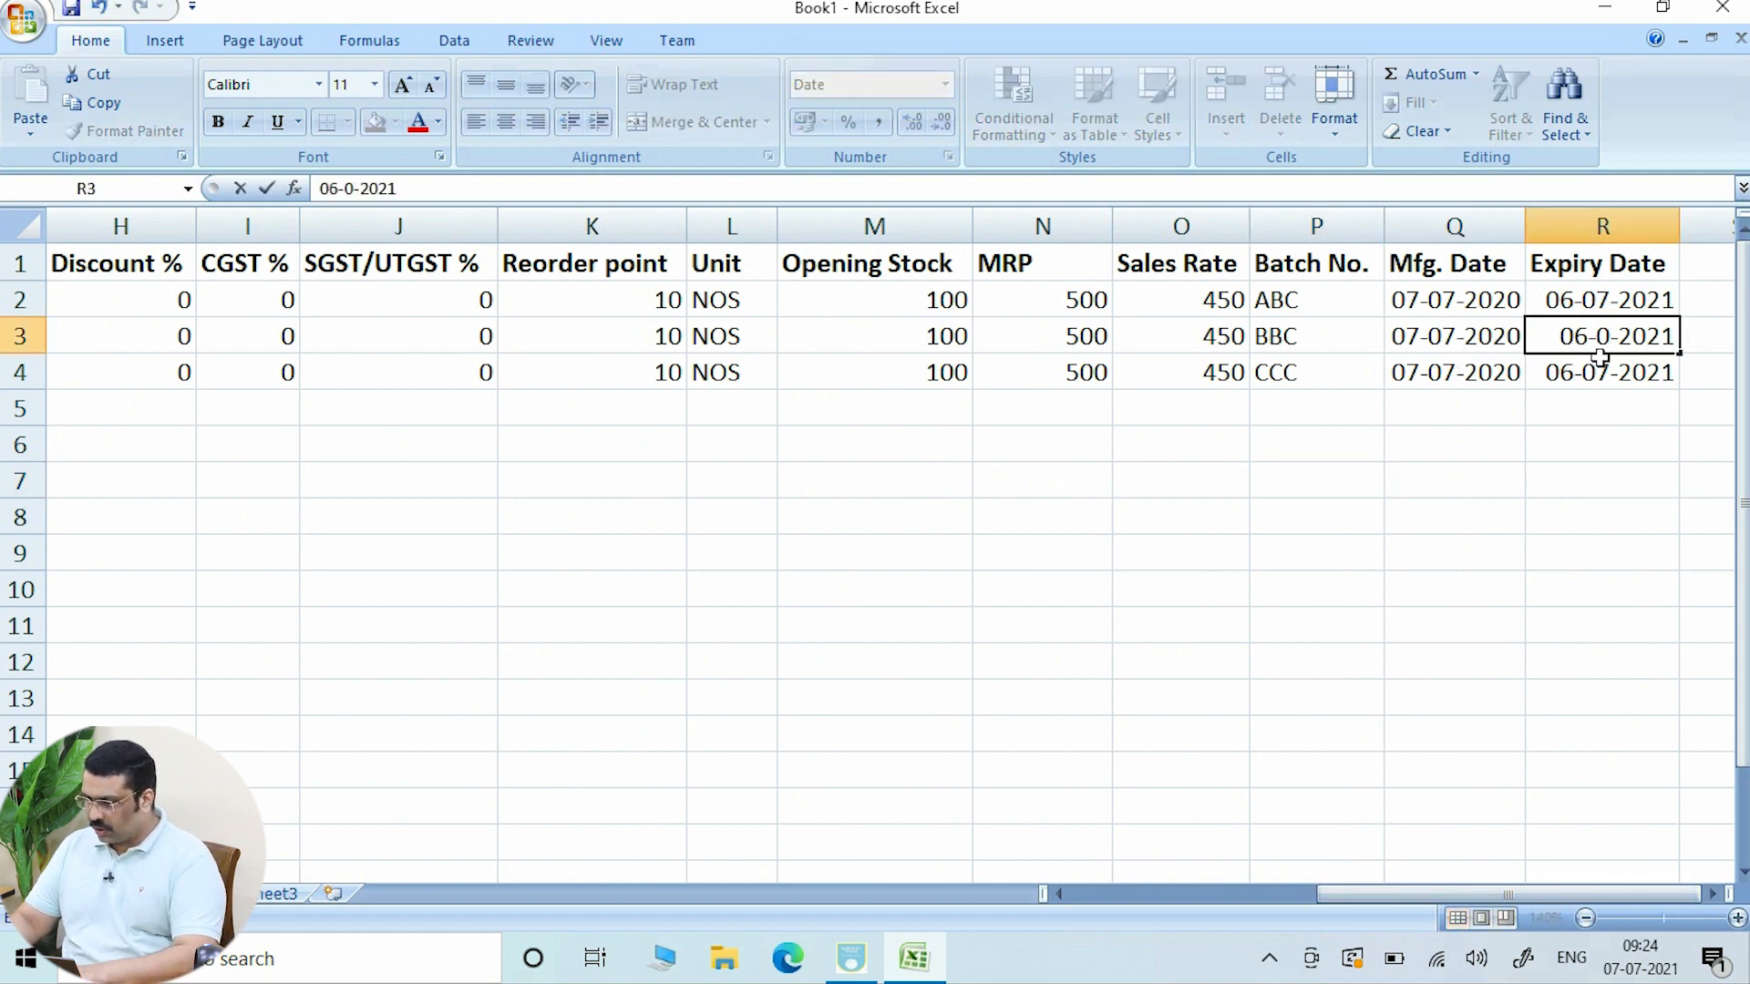
pyautogui.write('8')
pyautogui.click(1595, 372)
pyautogui.press('BackSpace')
pyautogui.write('8')
pyautogui.click(1535, 474)
pyautogui.click(1573, 403)
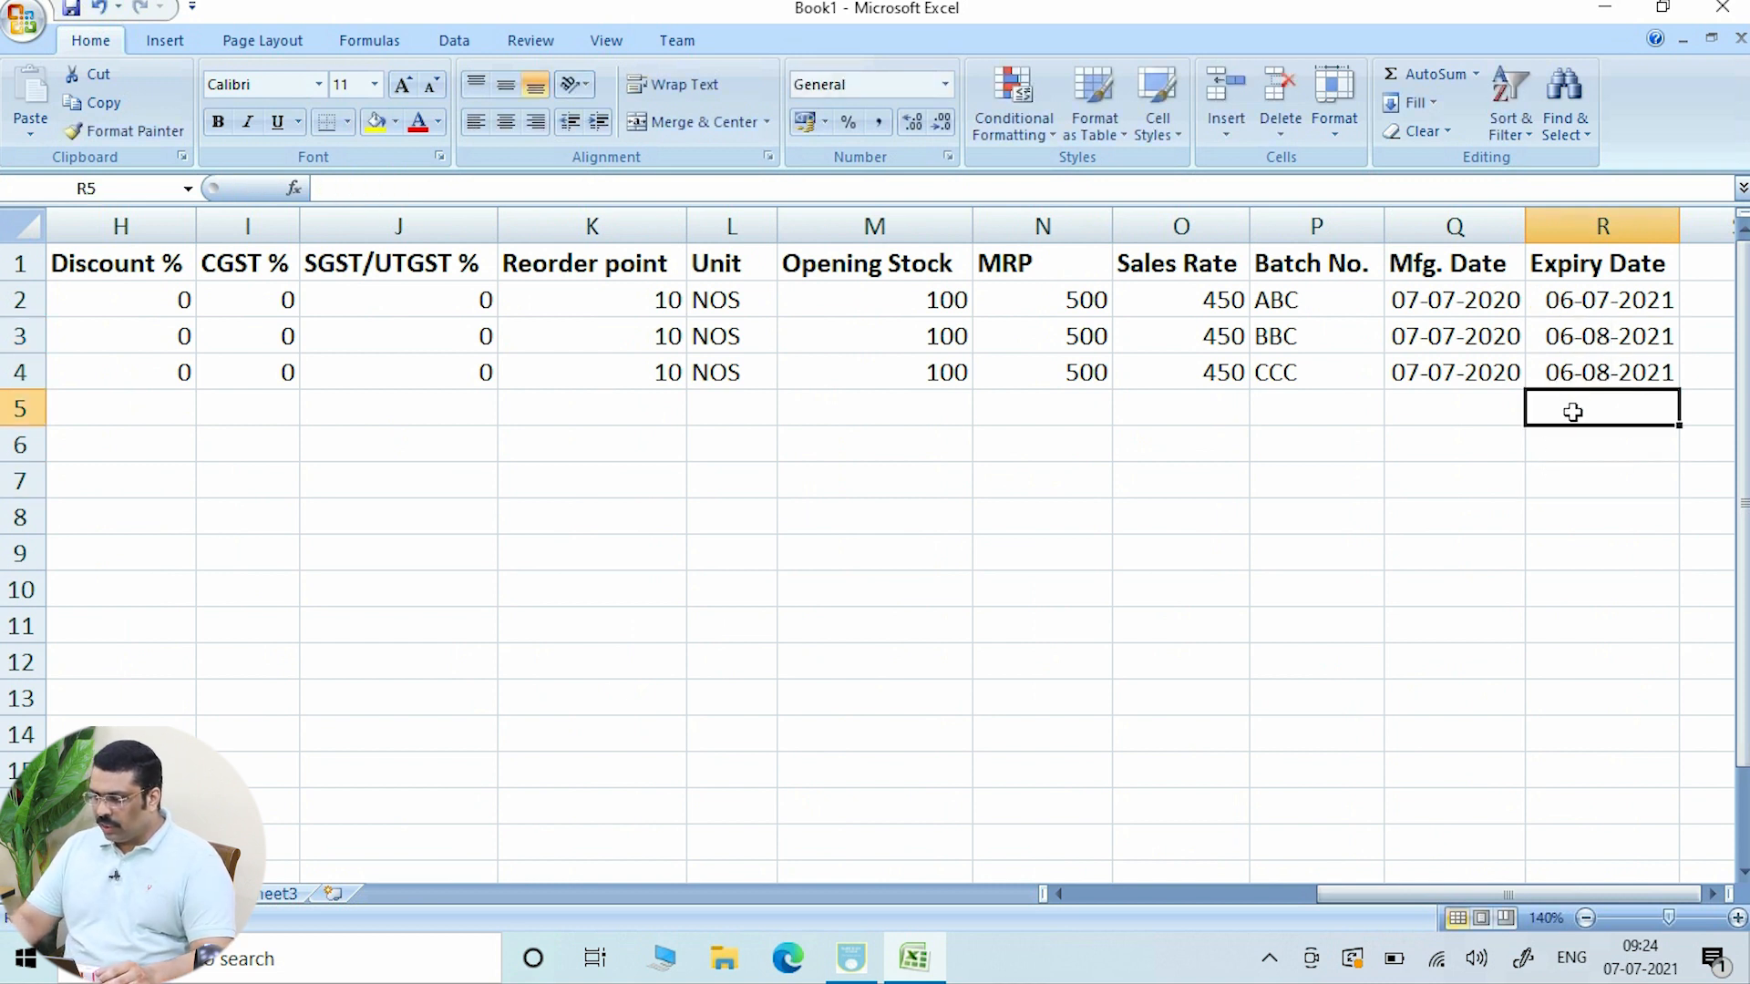
# - Set the expiry date in row 4 to 06-09-2021
pyautogui.doubleClick(1609, 364)
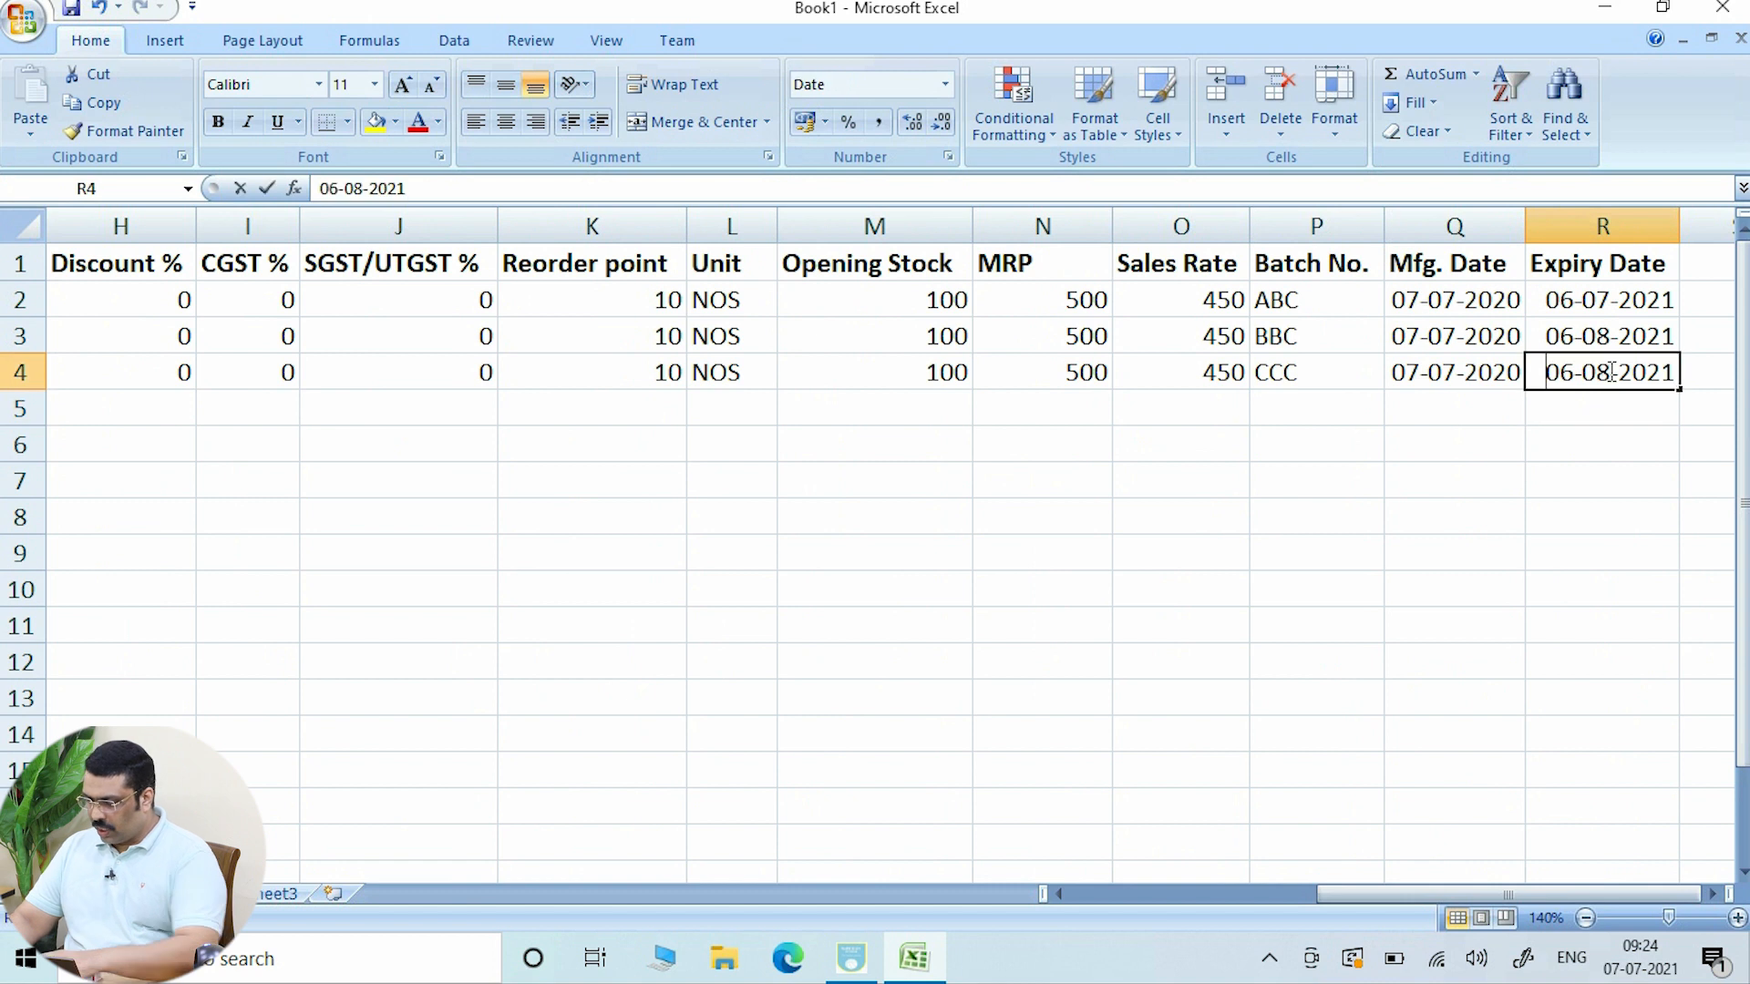
pyautogui.press('BackSpace')
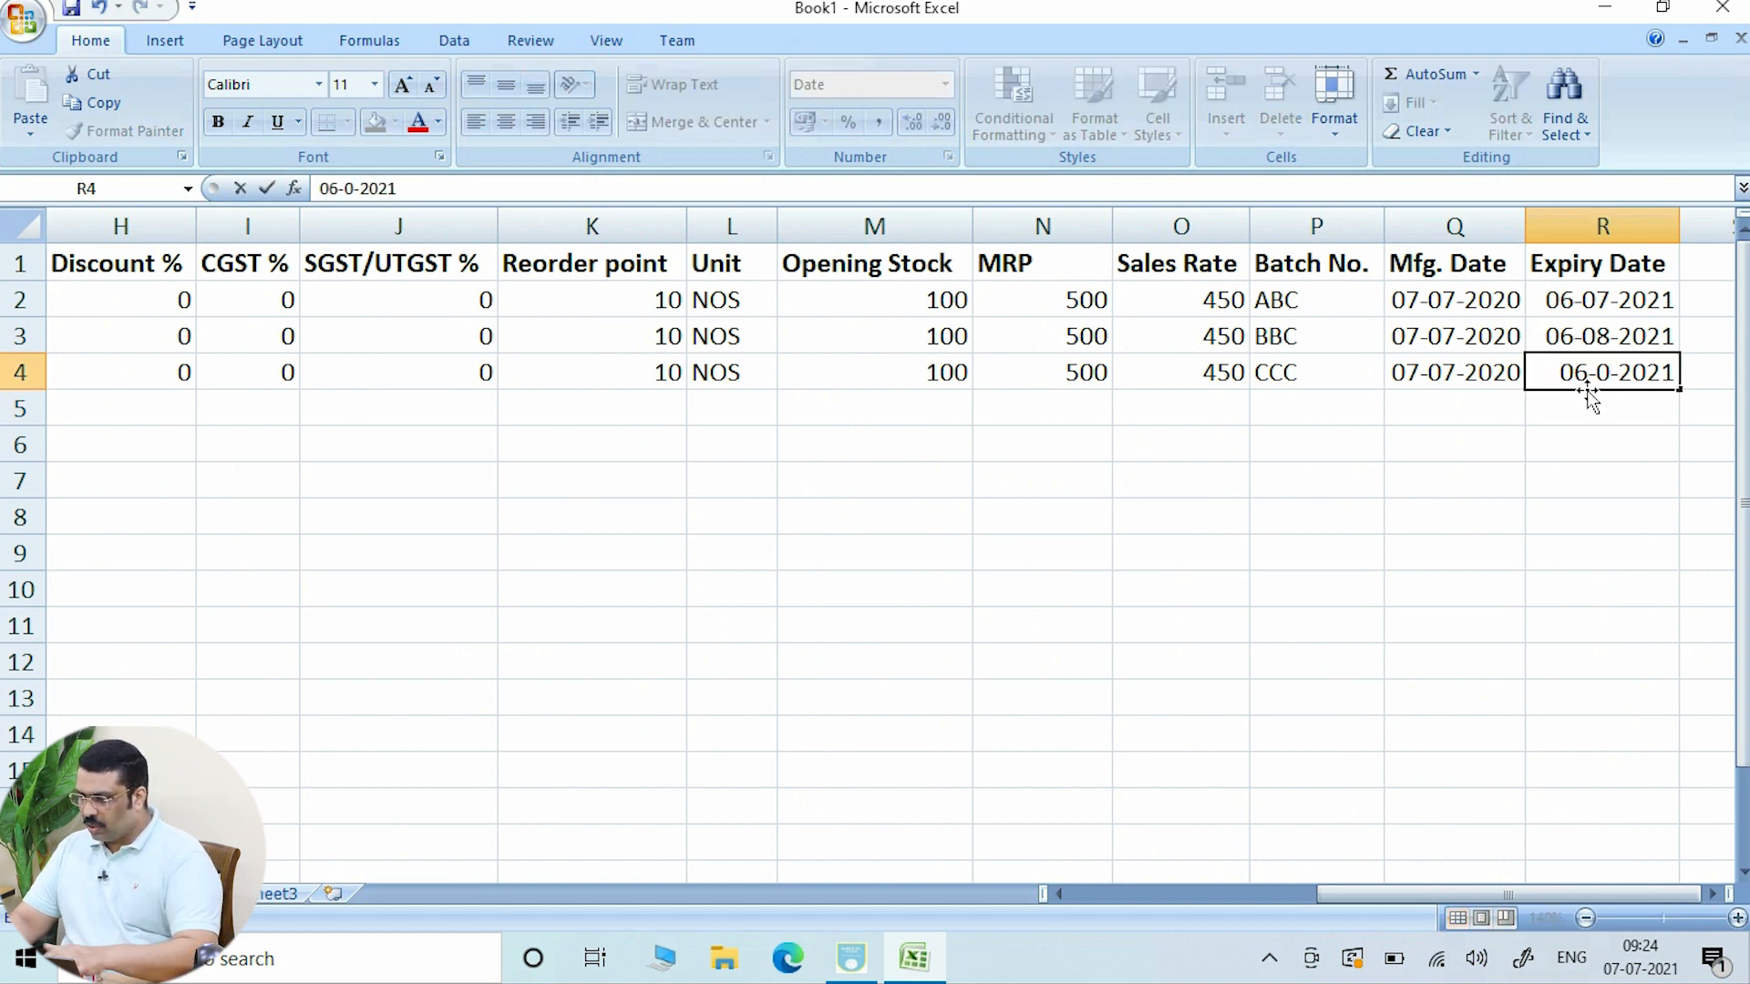
pyautogui.write('9')
pyautogui.click(1598, 441)
pyautogui.click(1611, 402)
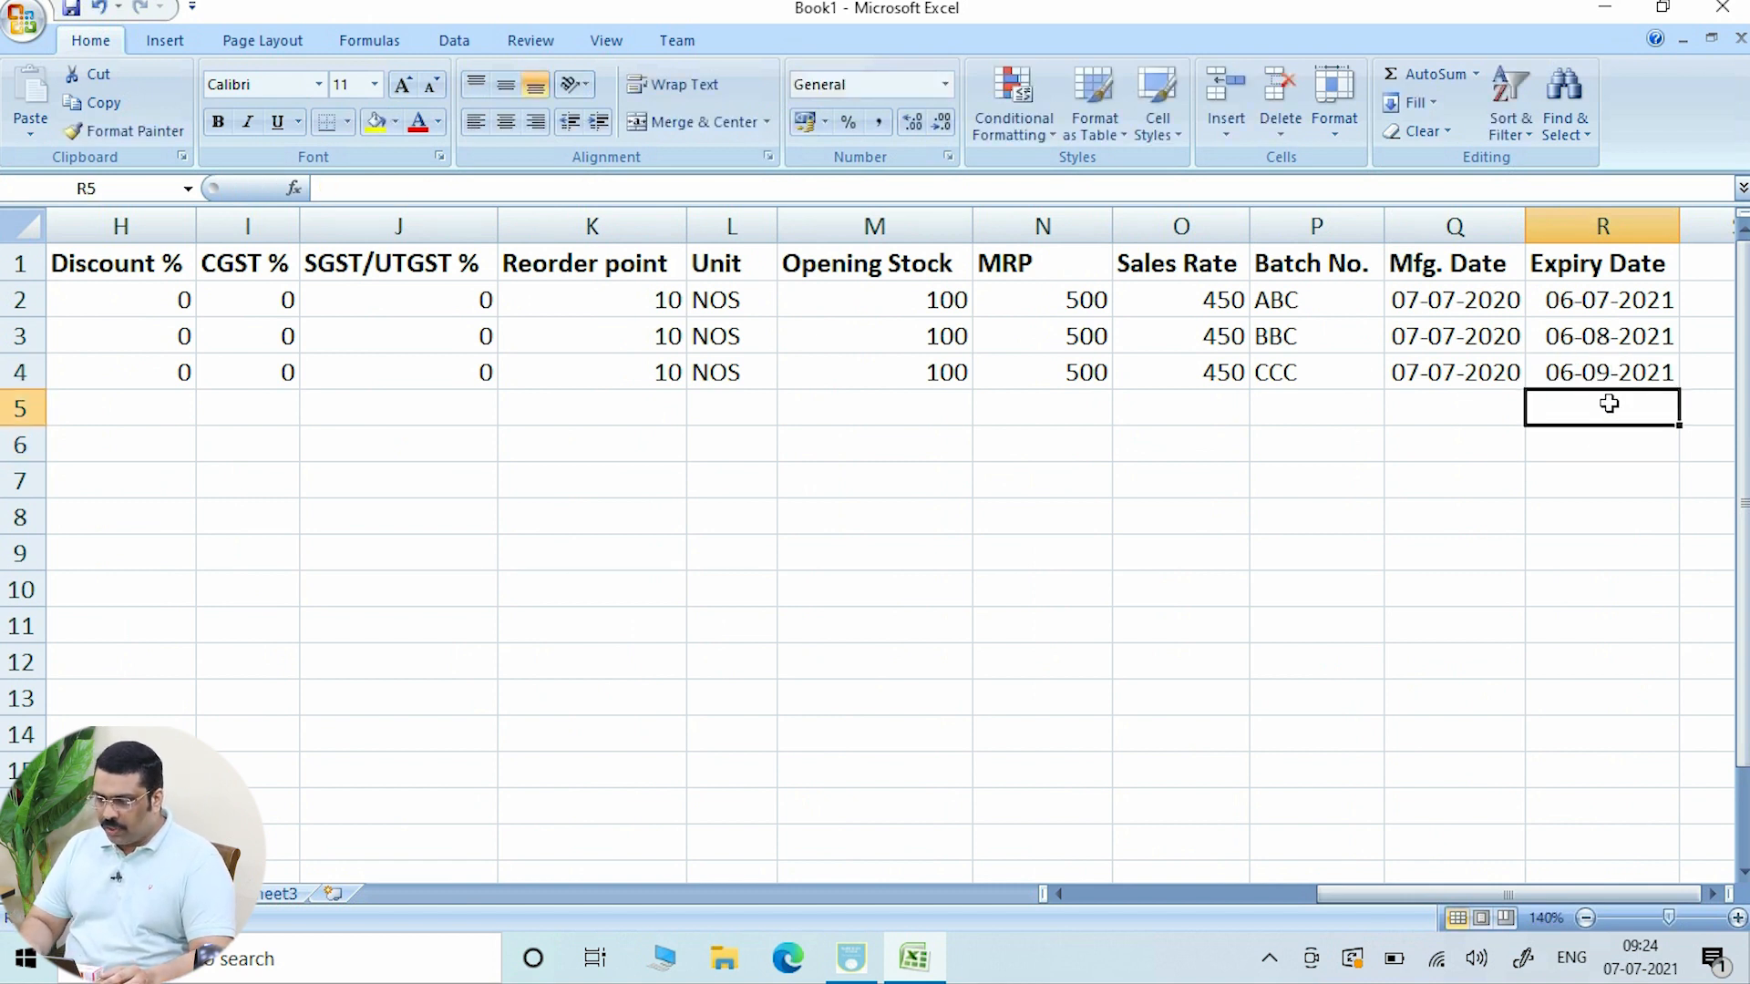
# - Change the Category value to 1 in rows 3 and 4
pyautogui.press('Left')
pyautogui.press('Left')
pyautogui.press('Left')
pyautogui.press('Left')
pyautogui.press('Left')
pyautogui.press('Left')
pyautogui.press('Left')
pyautogui.press('Left')
pyautogui.press('Left')
pyautogui.press('Left')
pyautogui.press('Left')
pyautogui.press('Left')
pyautogui.press('Left')
pyautogui.press('Left')
pyautogui.press('Left')
pyautogui.press('Left')
pyautogui.press('Left')
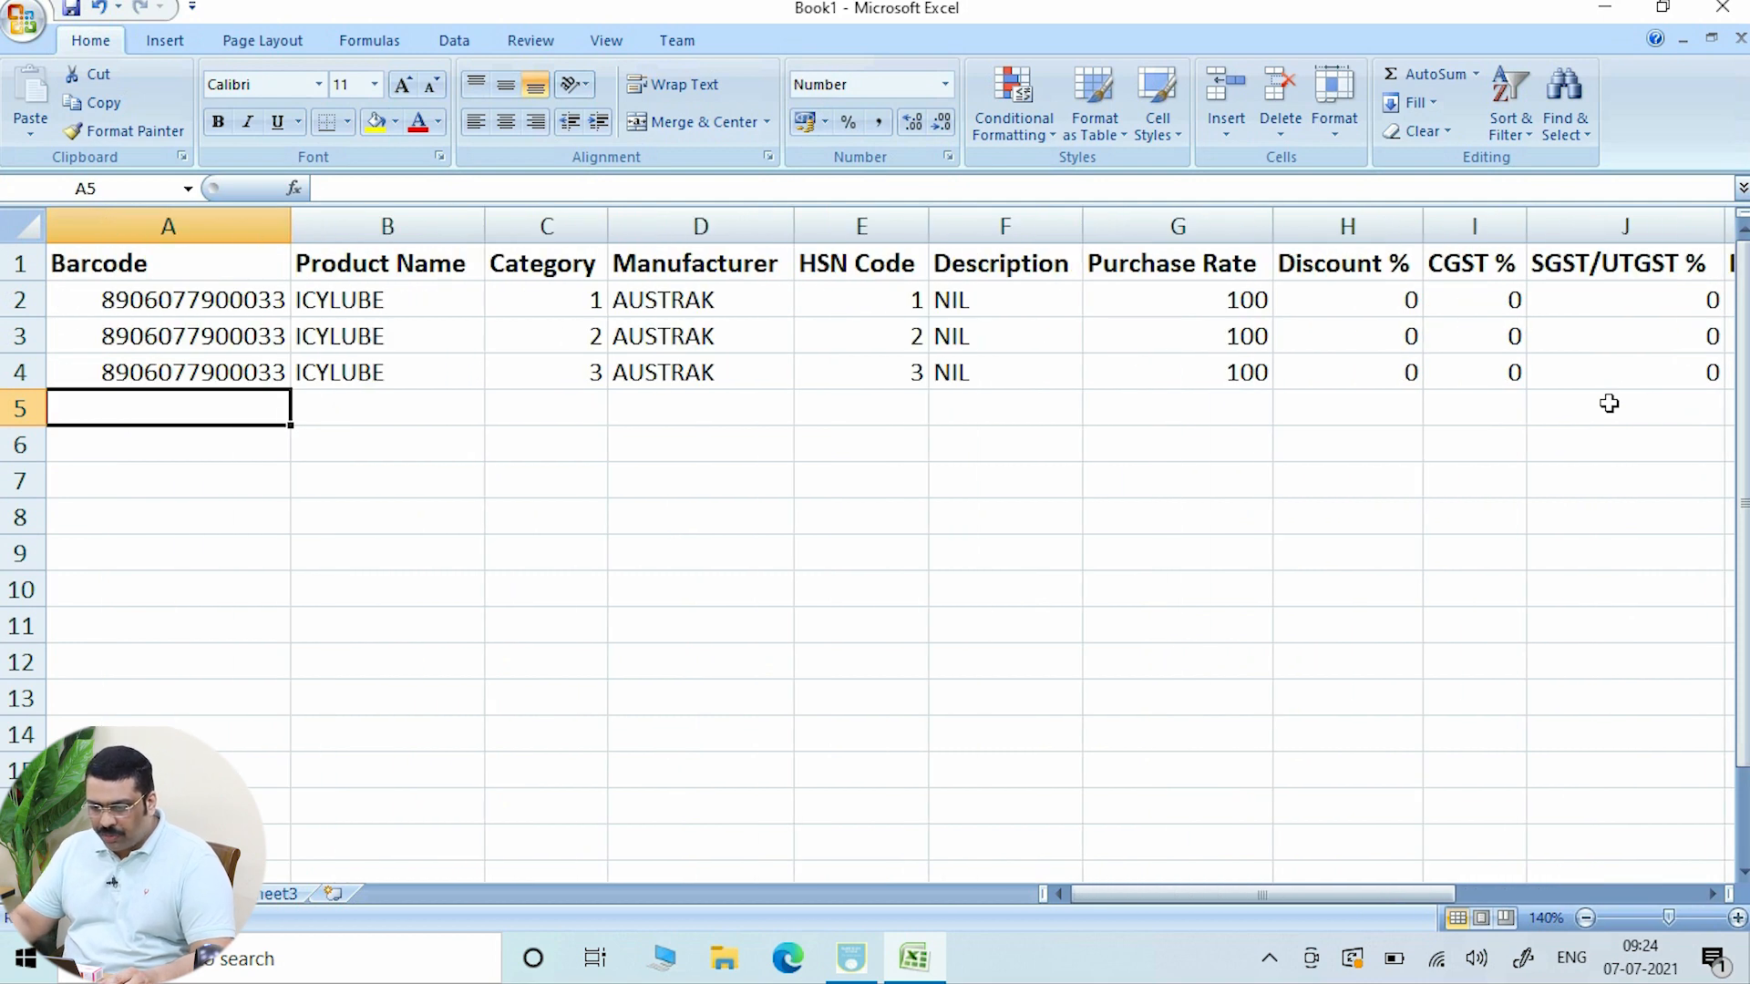
pyautogui.moveTo(439, 301); pyautogui.dragTo(374, 356)
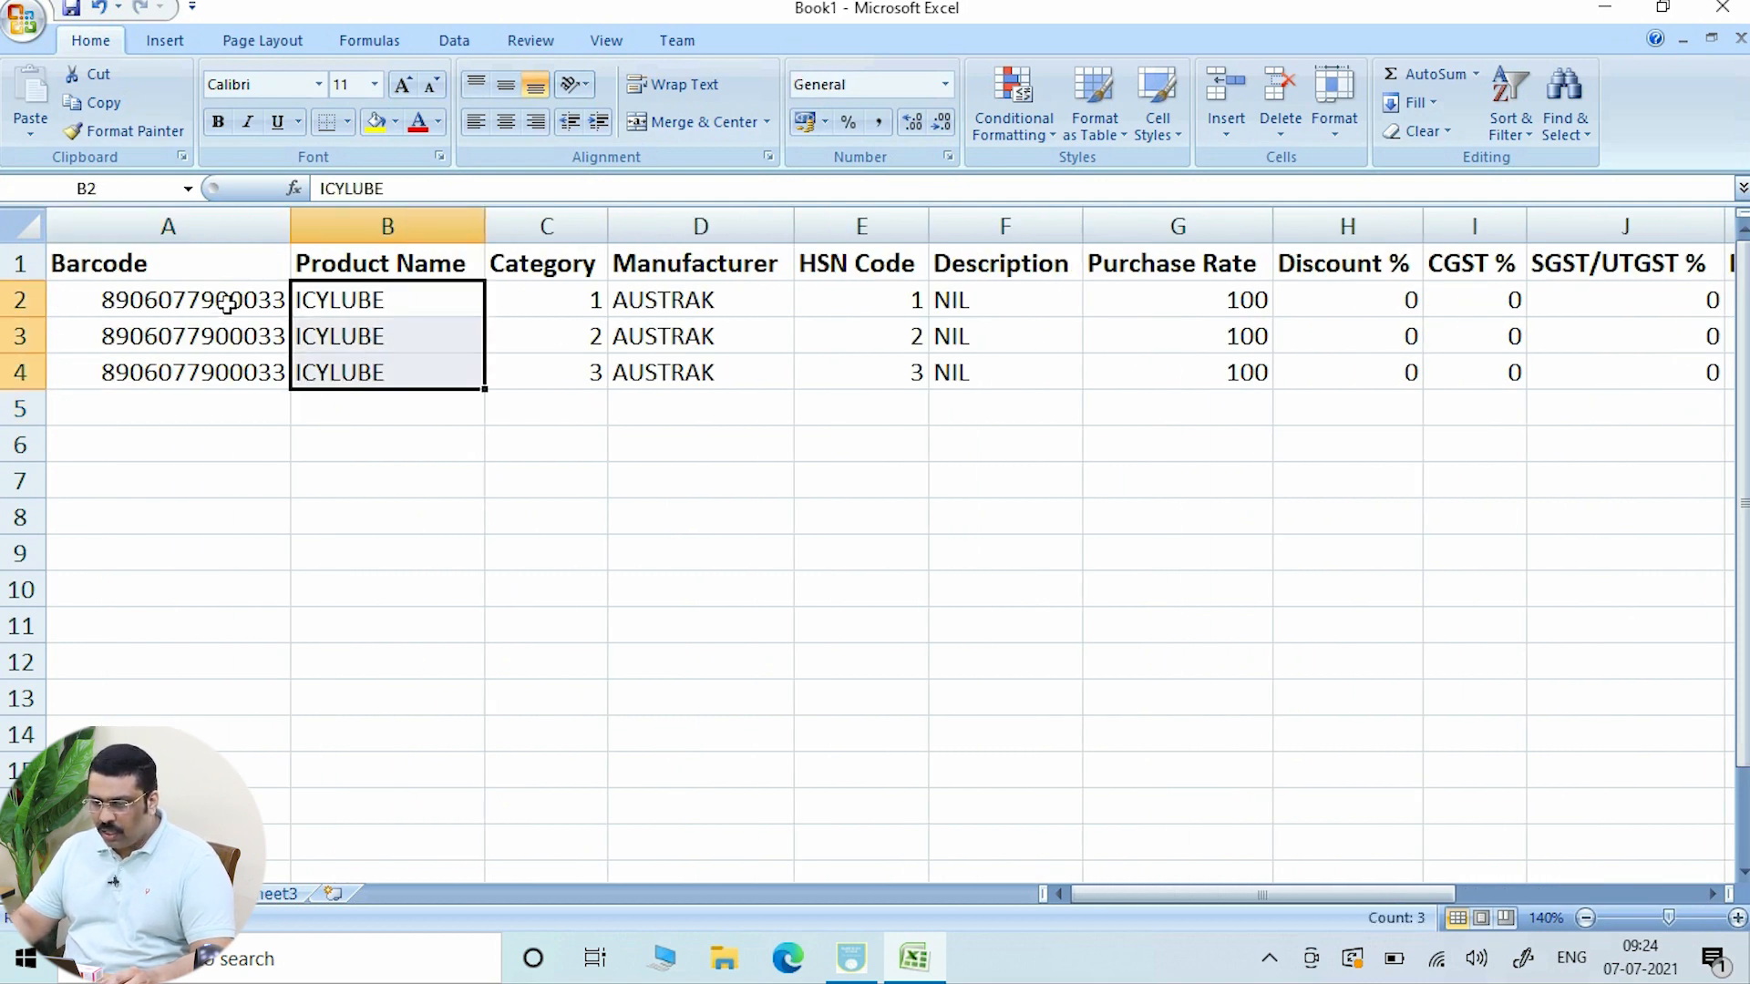
pyautogui.moveTo(227, 303); pyautogui.dragTo(223, 363)
pyautogui.click(551, 343)
pyautogui.write('1')
pyautogui.click(566, 376)
pyautogui.write('1')
pyautogui.click(697, 479)
# - Change the HSN Code to 1 in rows 3 and 4
pyautogui.moveTo(697, 303); pyautogui.dragTo(696, 363)
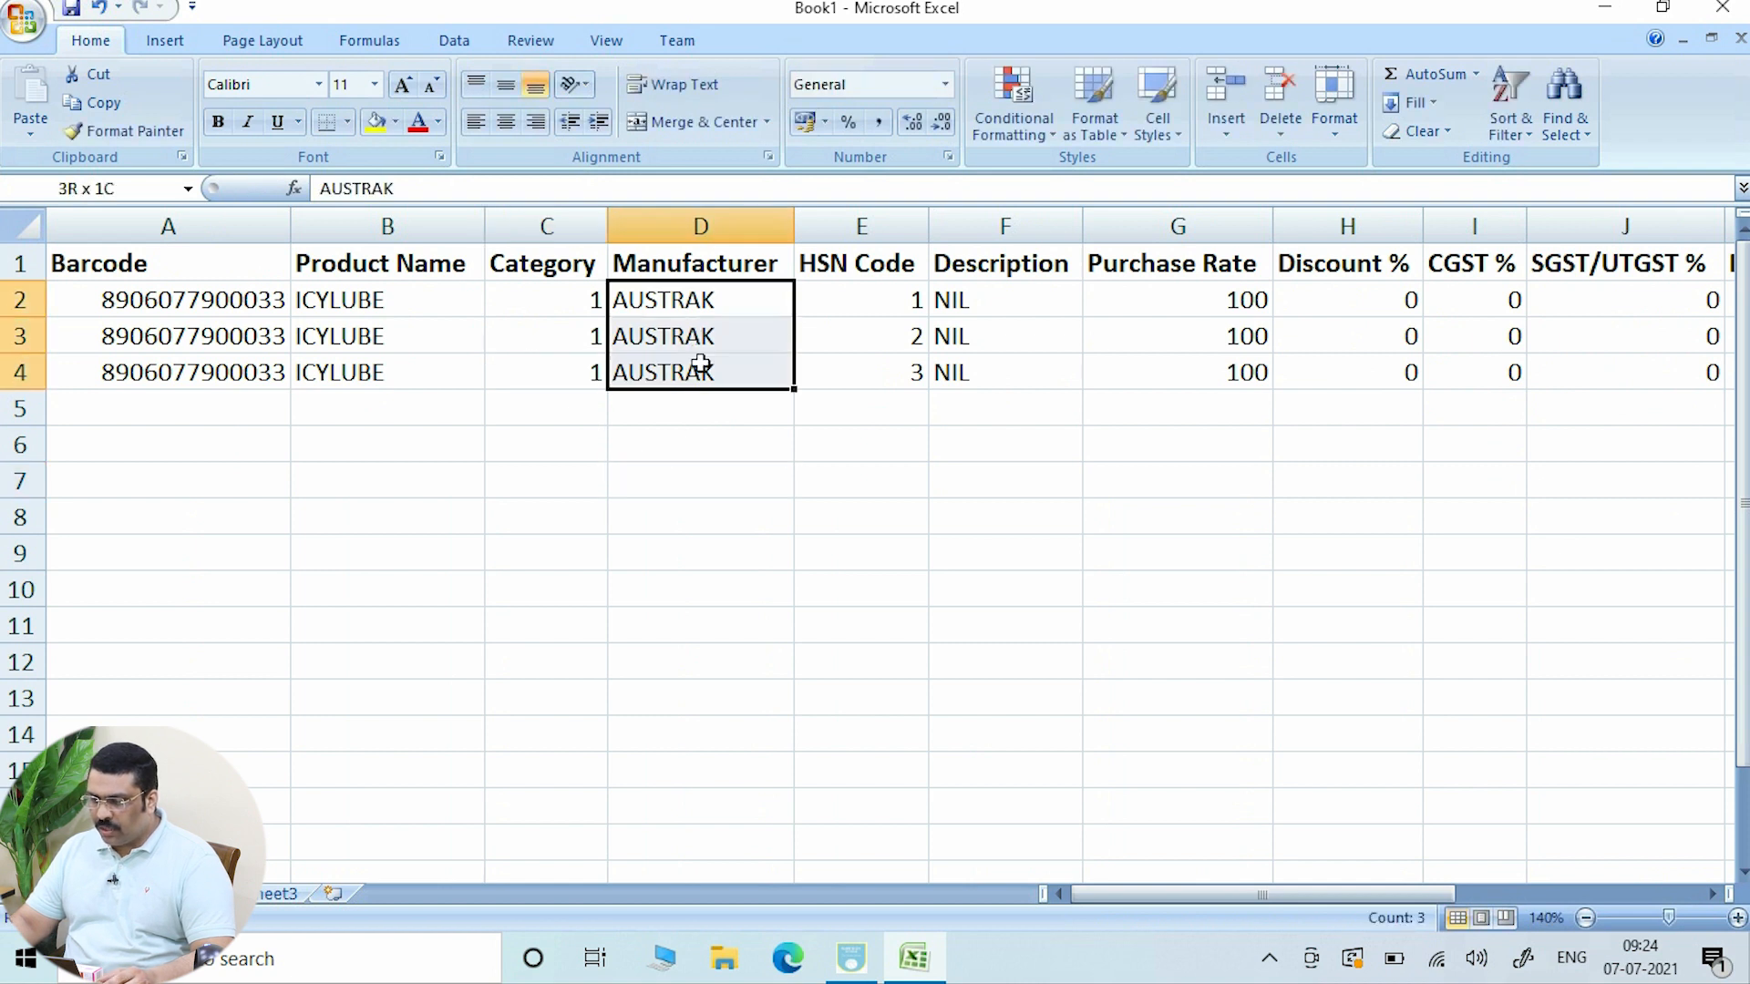
pyautogui.click(885, 320)
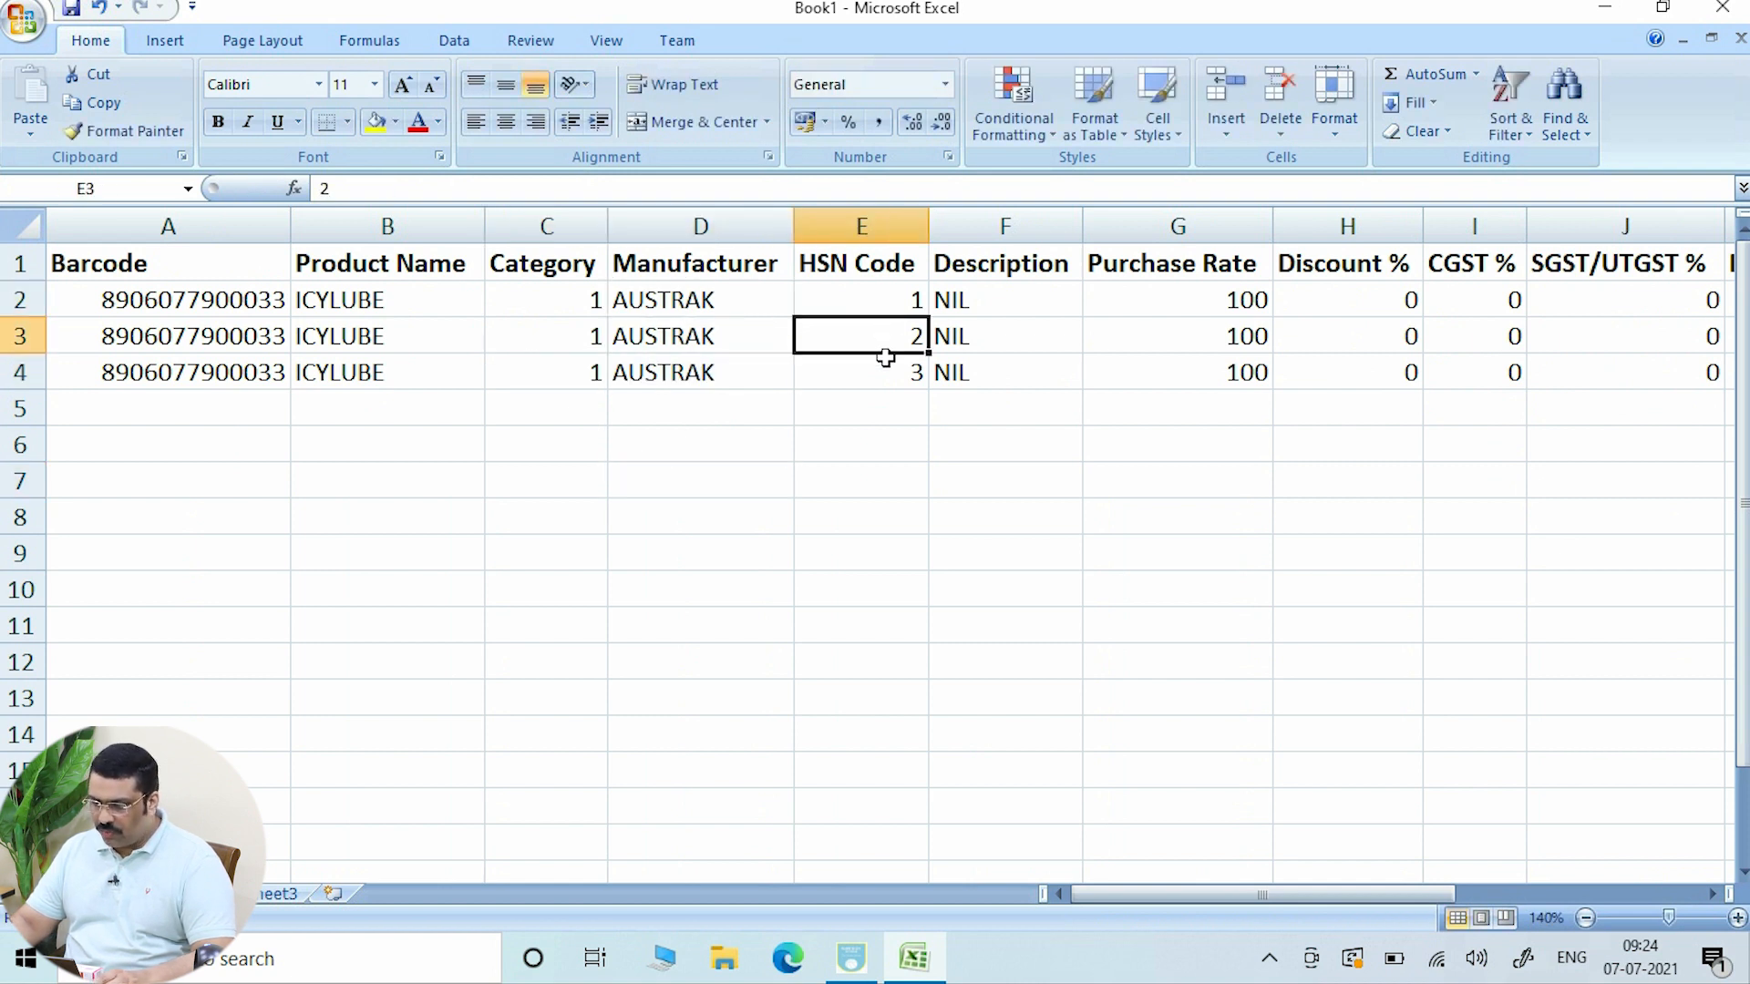
pyautogui.write('1')
pyautogui.press('Return')
pyautogui.write('1')
pyautogui.click(1002, 444)
# - Set the Sales Rate to 460 in row 3 and 470 in row 4
pyautogui.moveTo(1331, 895); pyautogui.dragTo(1564, 893)
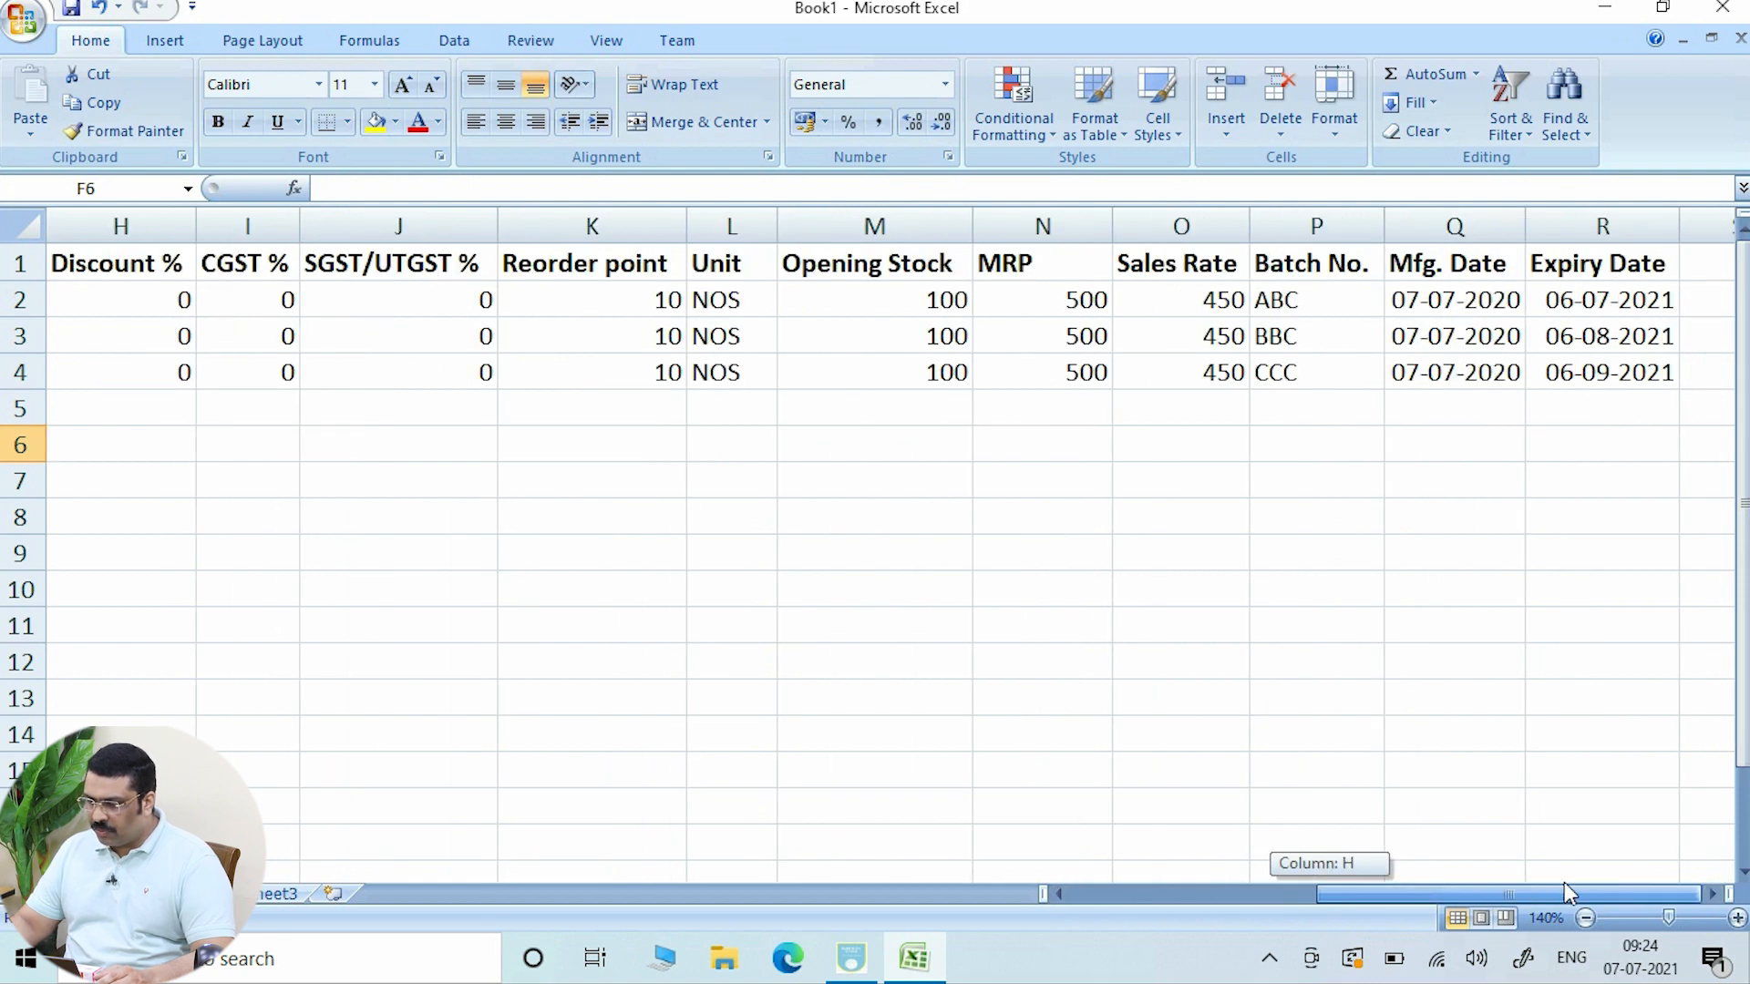
pyautogui.click(1181, 336)
pyautogui.write('460')
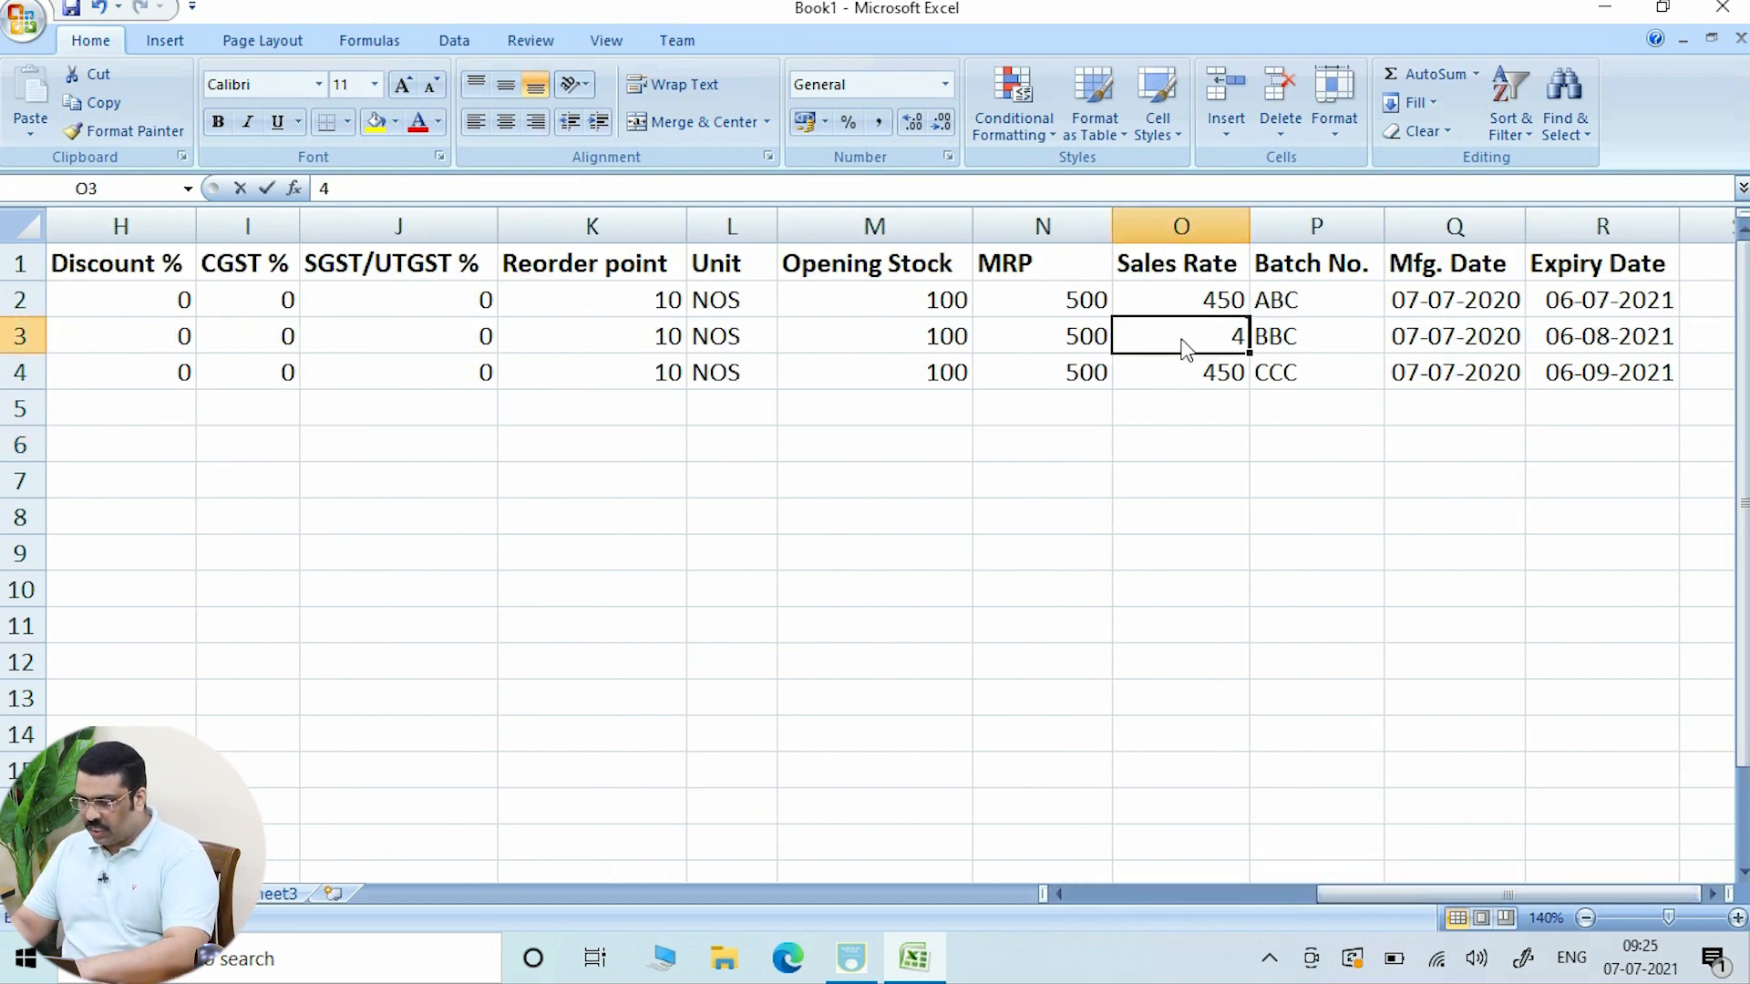
pyautogui.click(1171, 381)
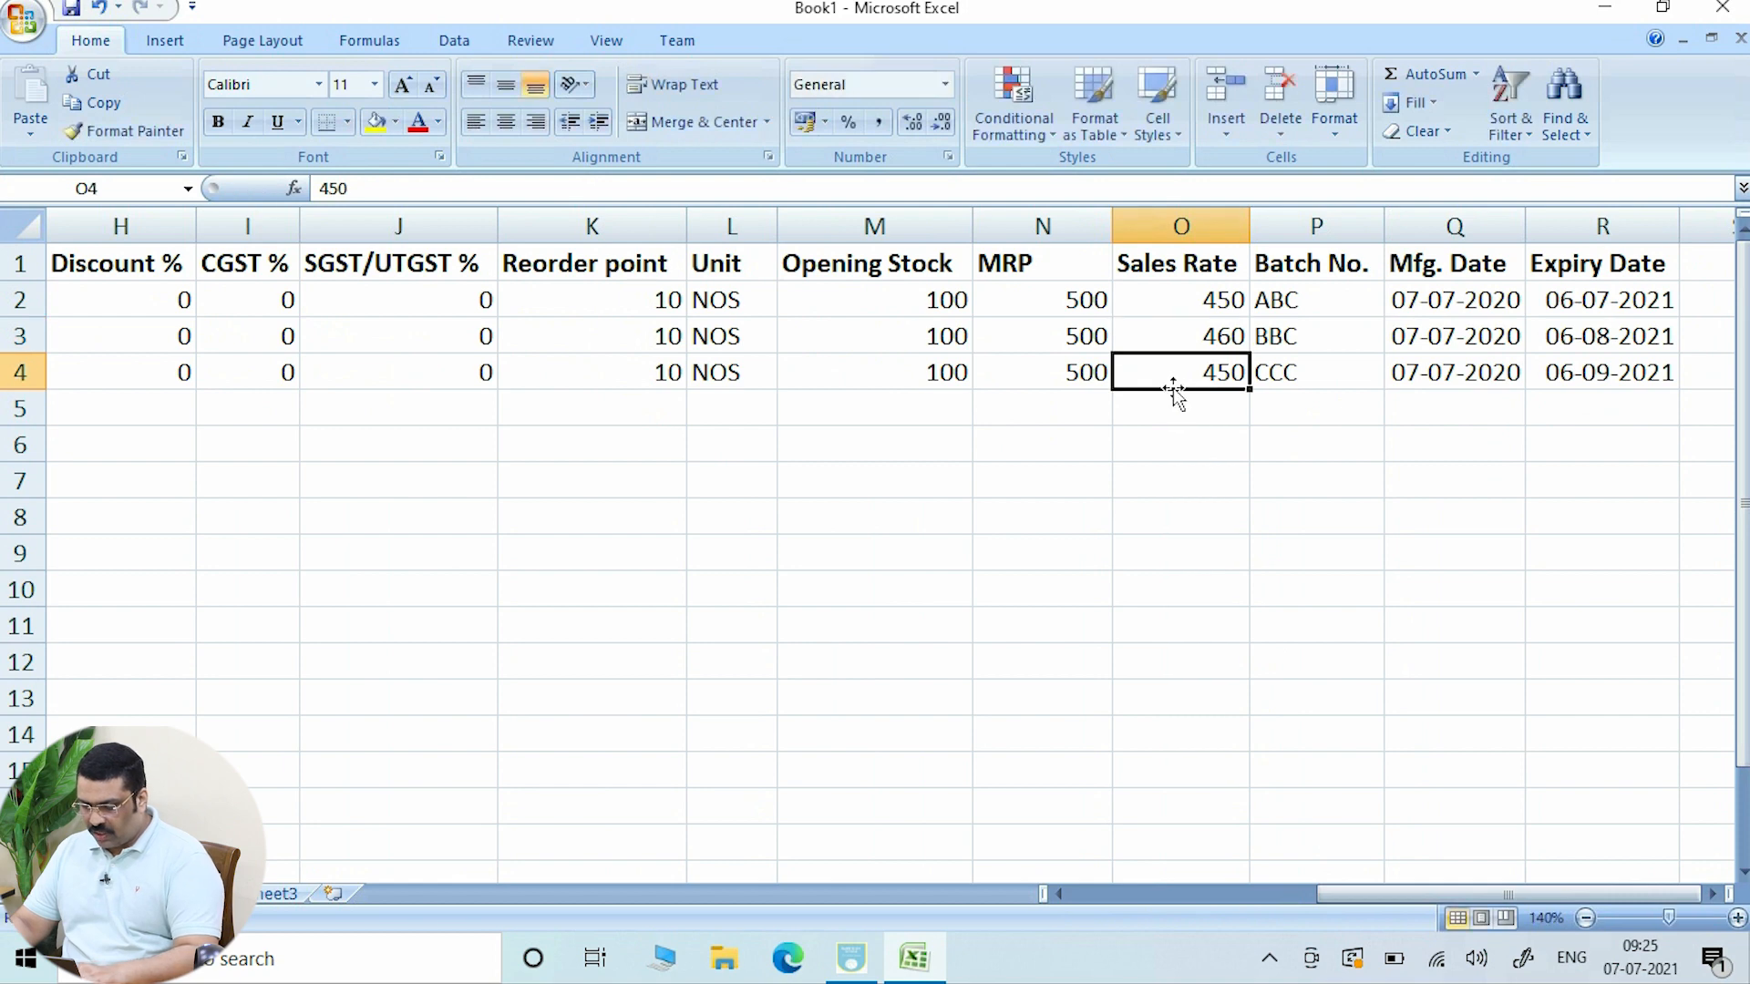
pyautogui.write('470')
pyautogui.click(1232, 439)
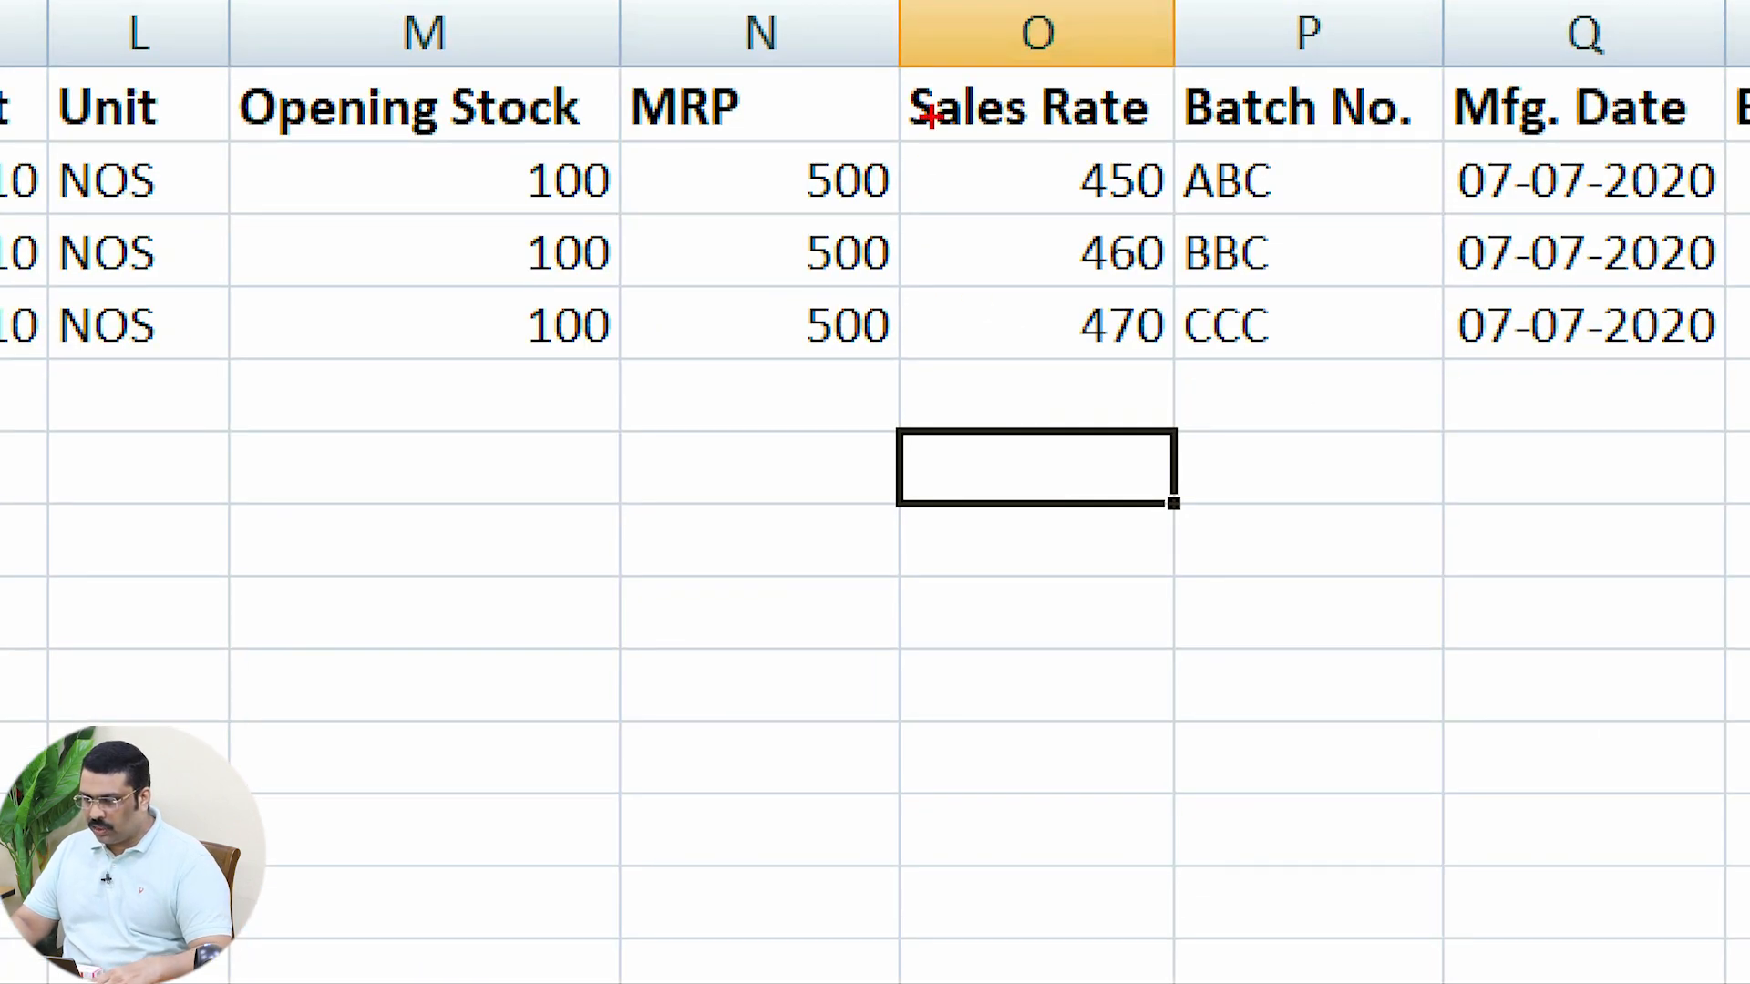
pyautogui.moveTo(981, 136); pyautogui.dragTo(1171, 429)
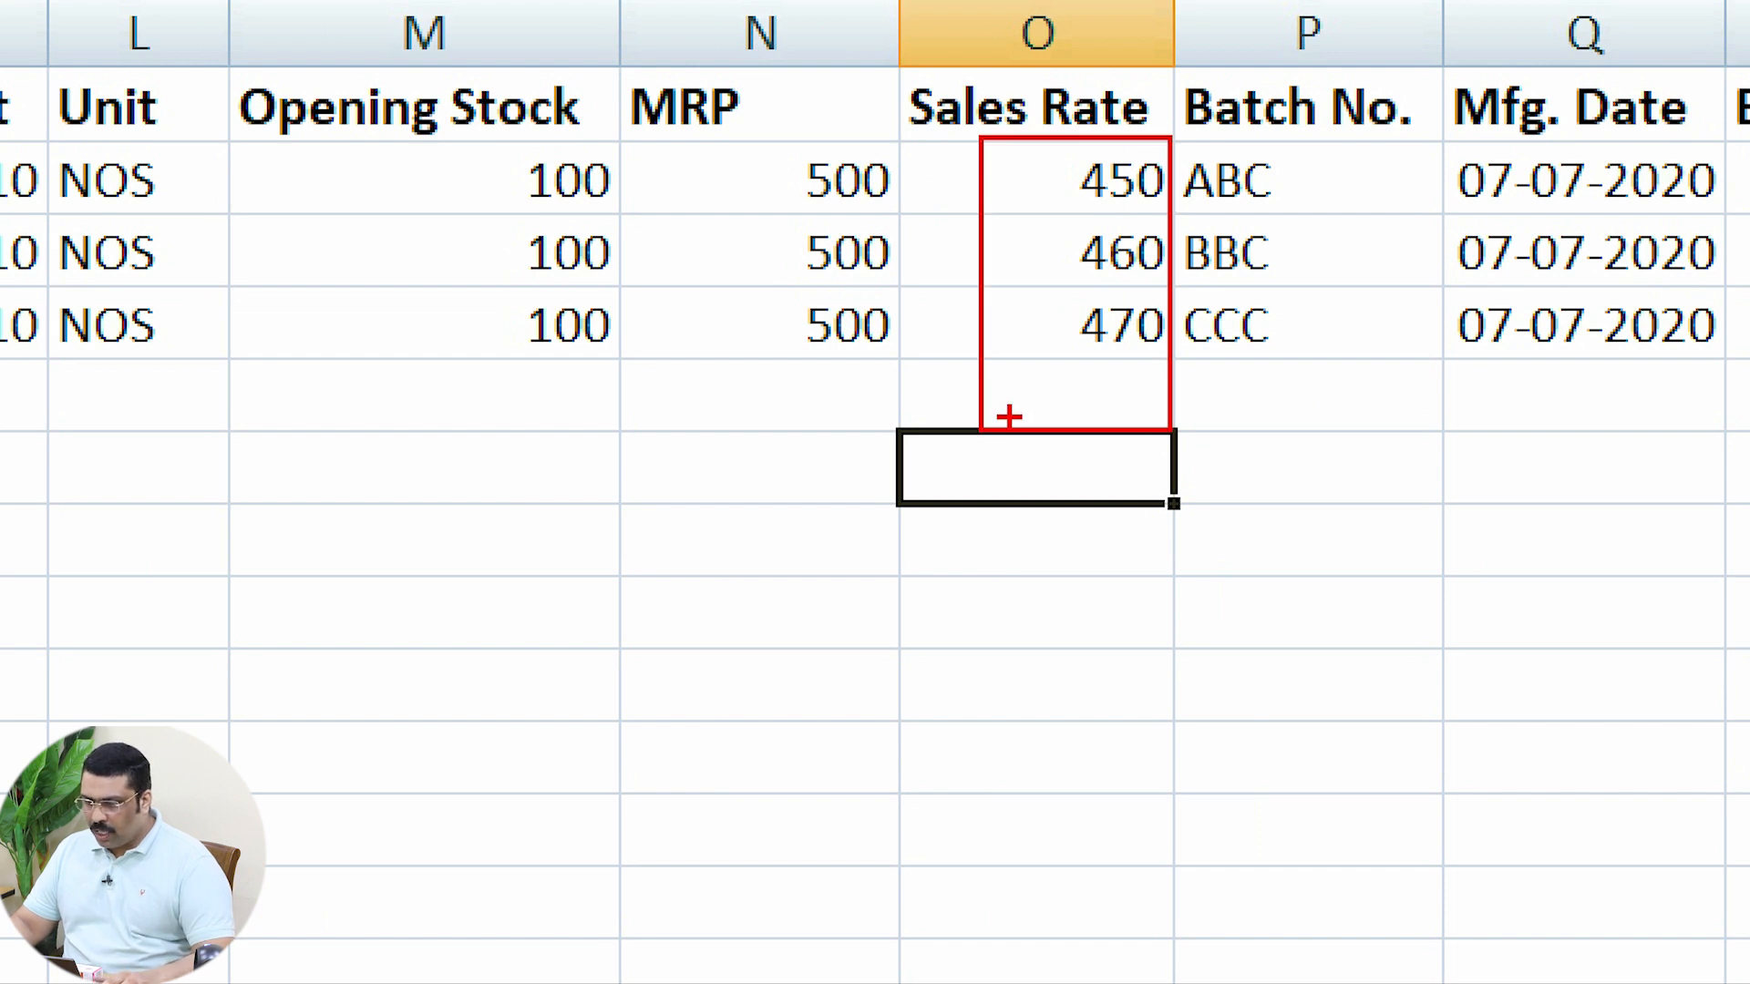
pyautogui.press('Escape')
# - Set the MRP to 520 in row 3 and 530 in row 4
pyautogui.click(1028, 335)
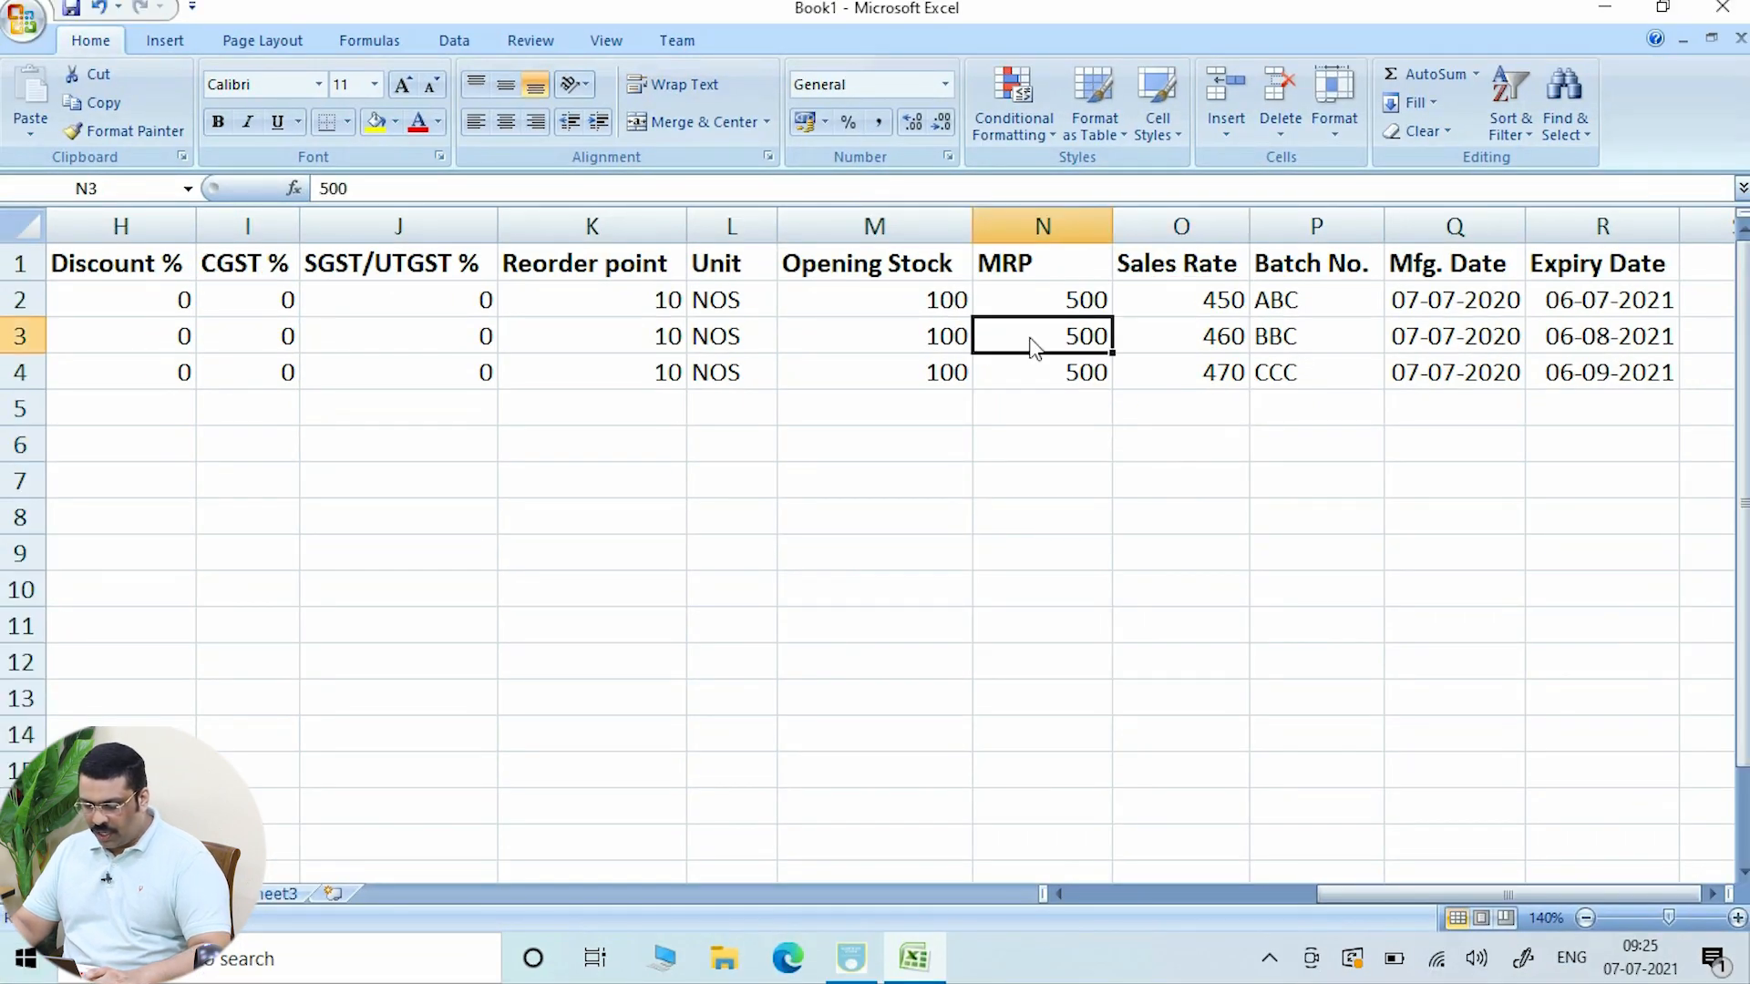
pyautogui.write('2')
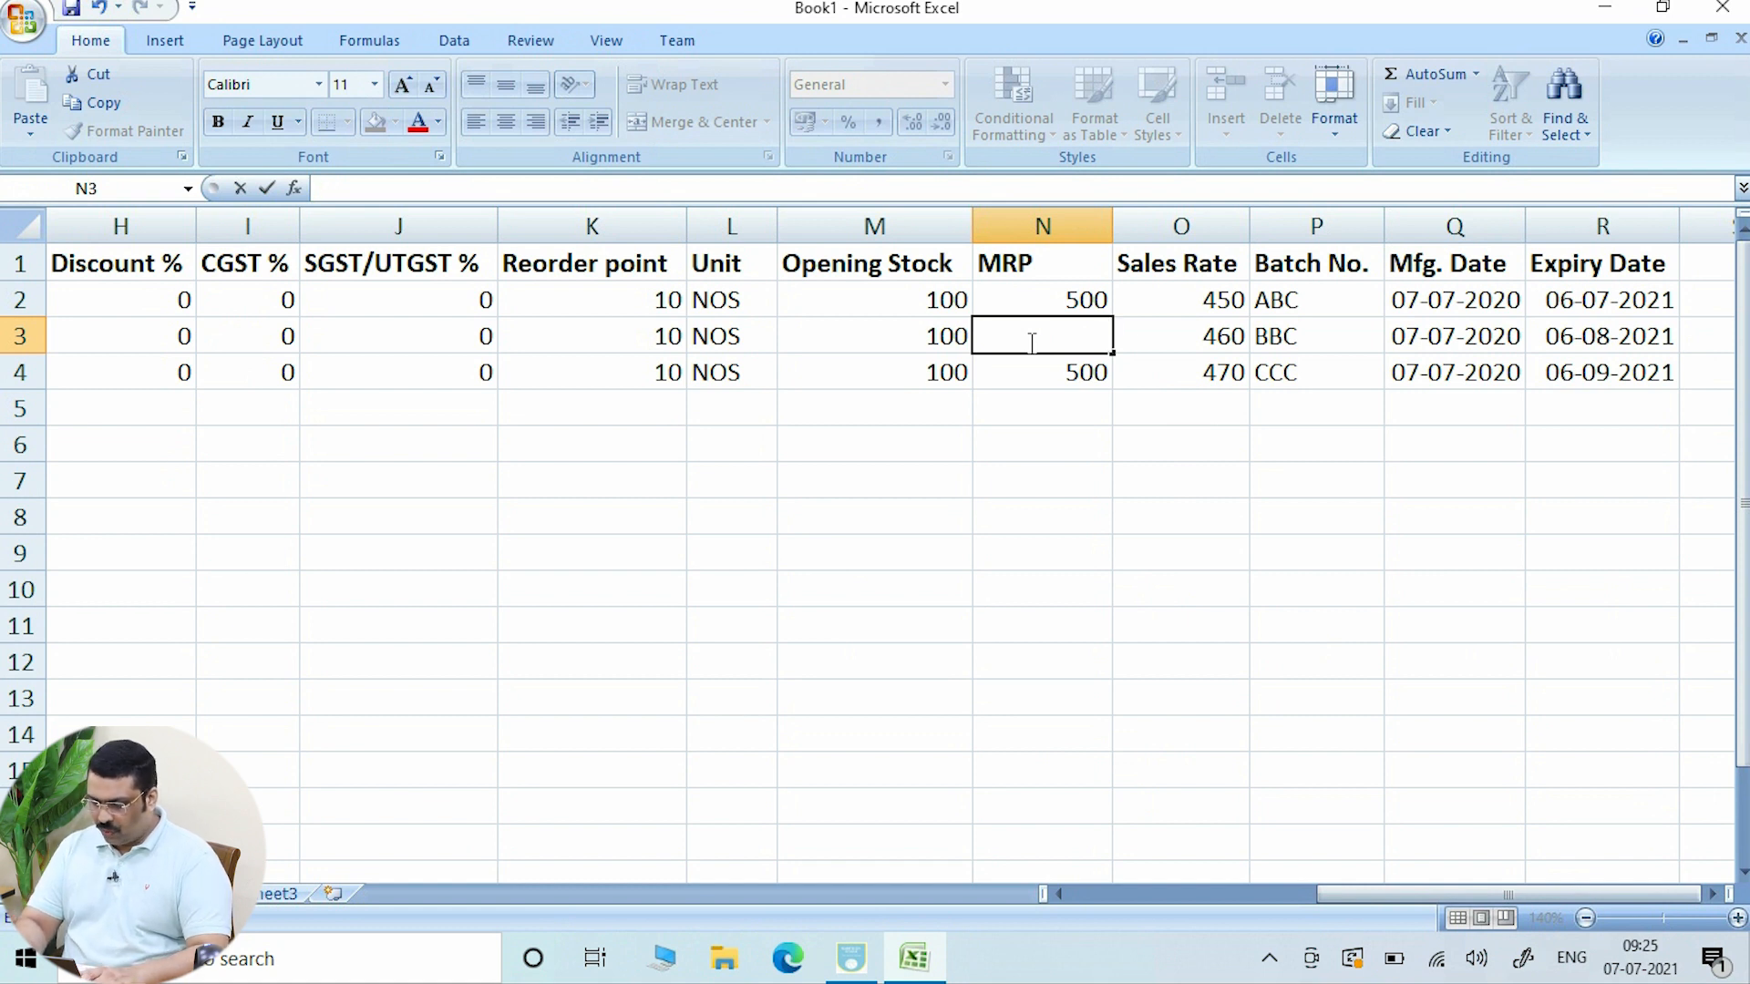
pyautogui.write('20')
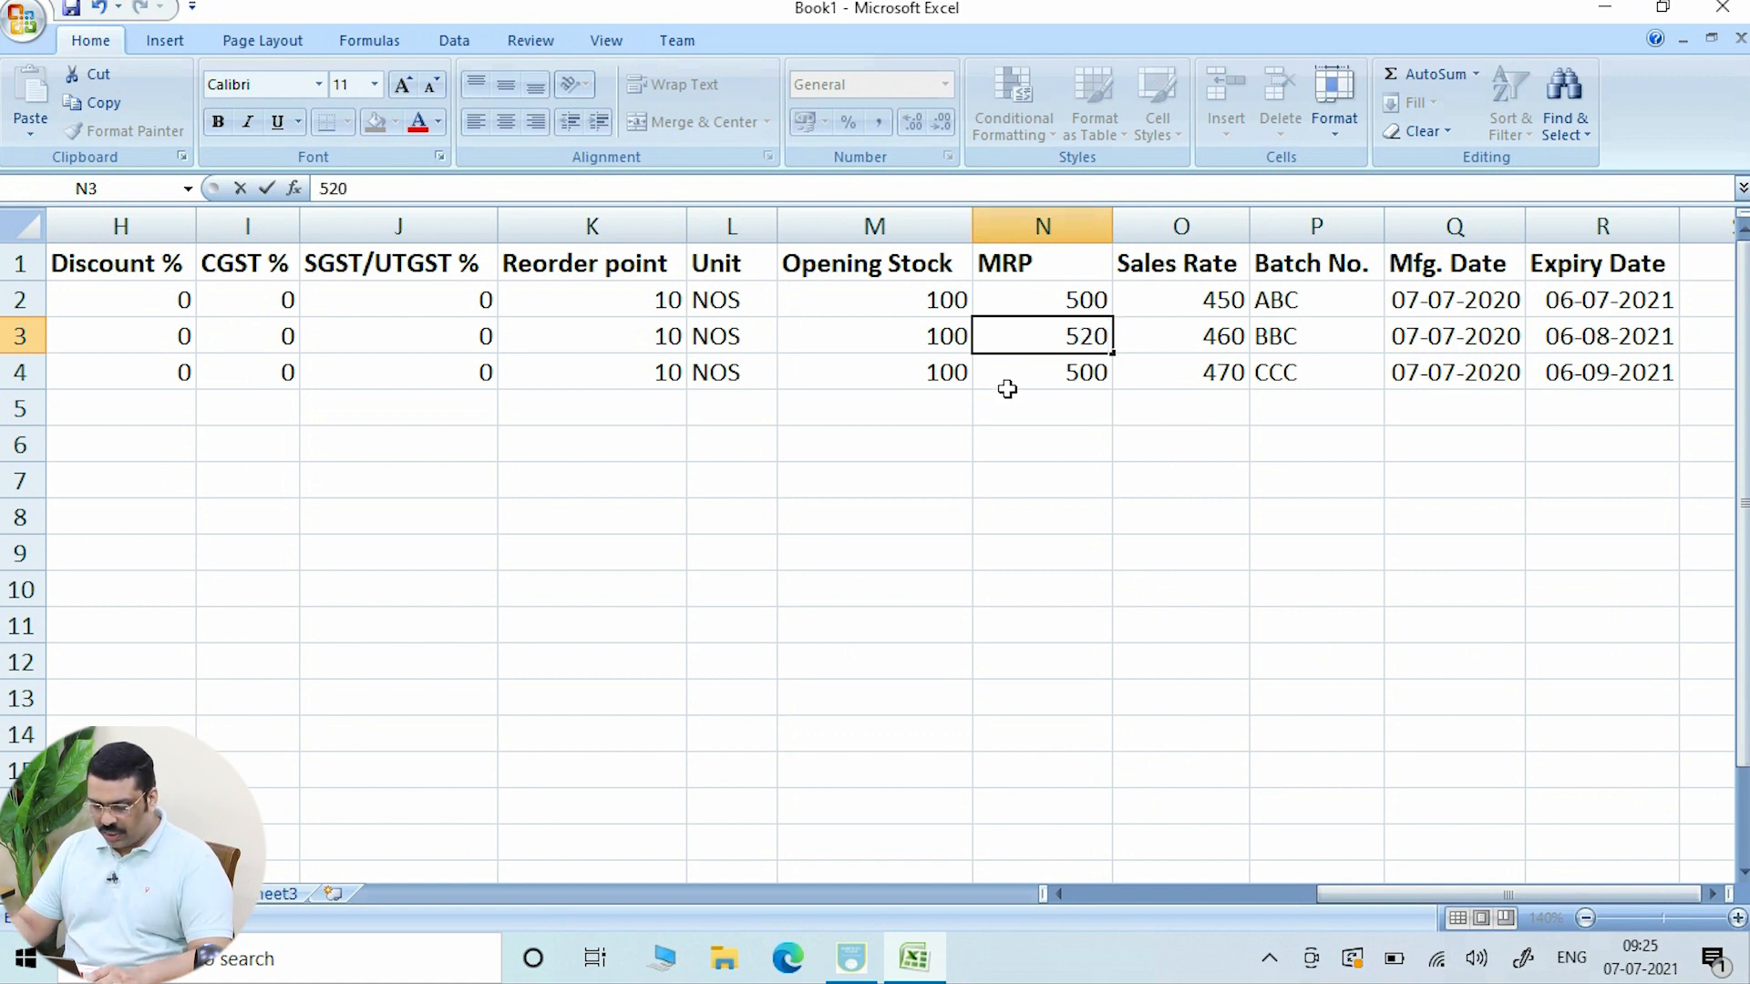
pyautogui.click(1031, 374)
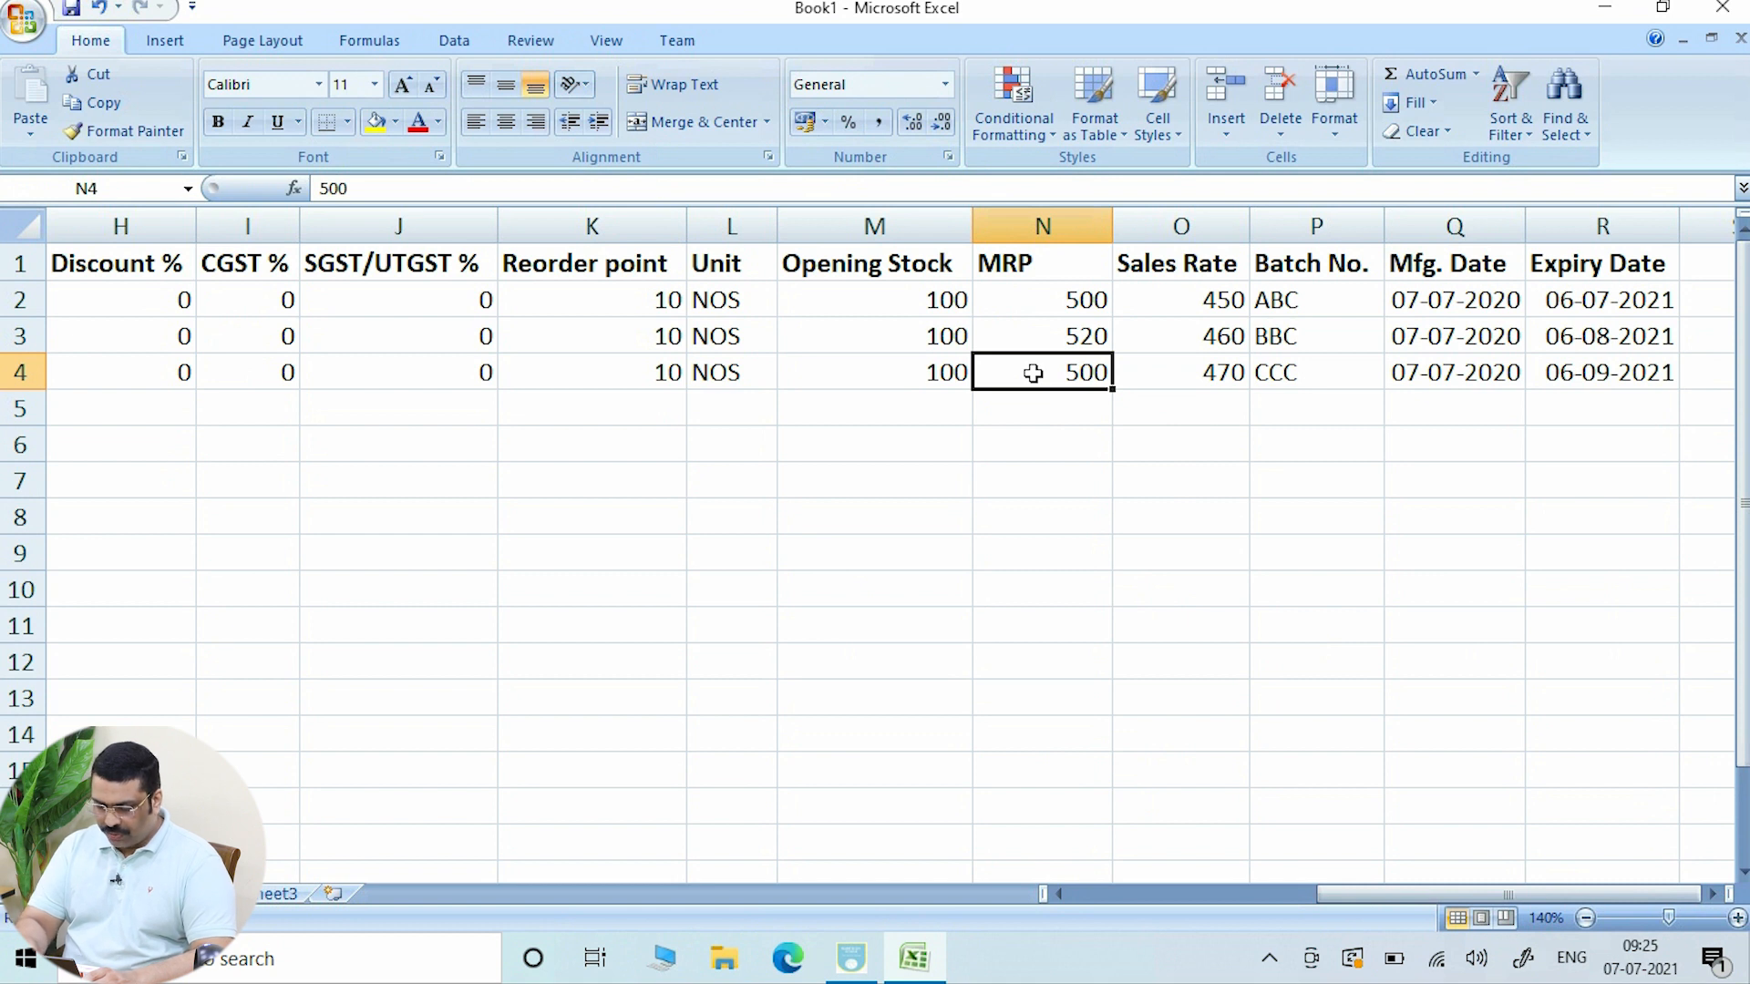
pyautogui.write('5')
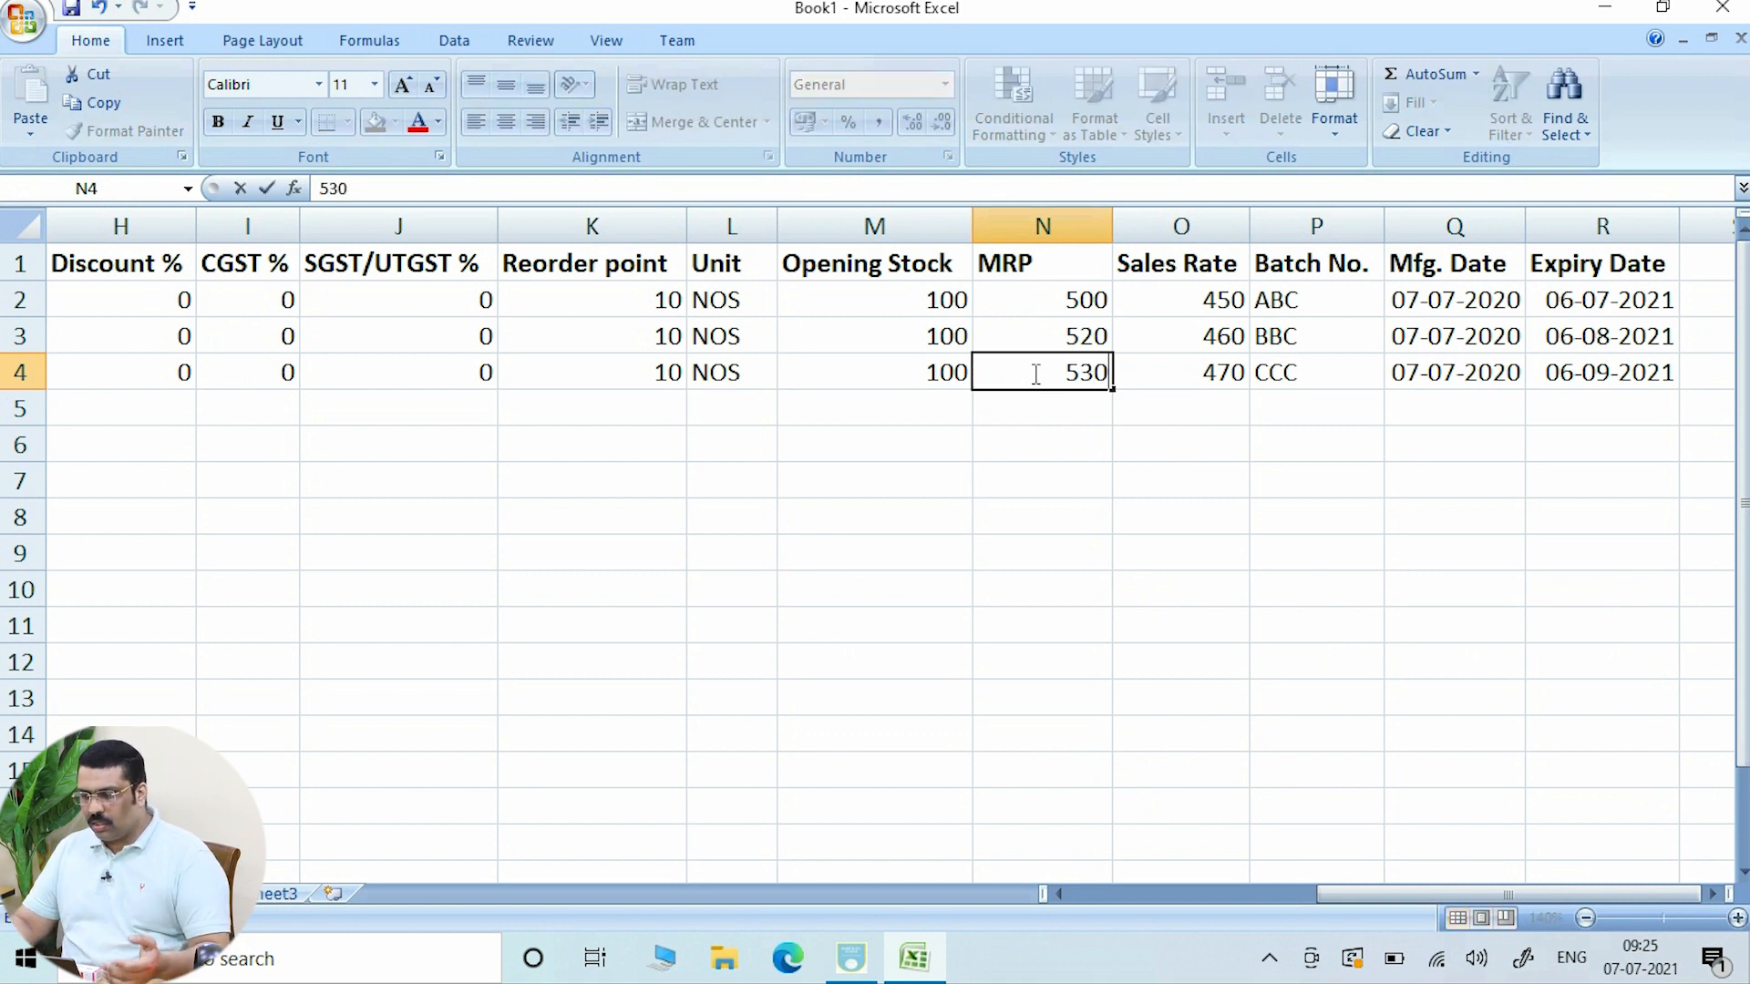
pyautogui.click(1065, 447)
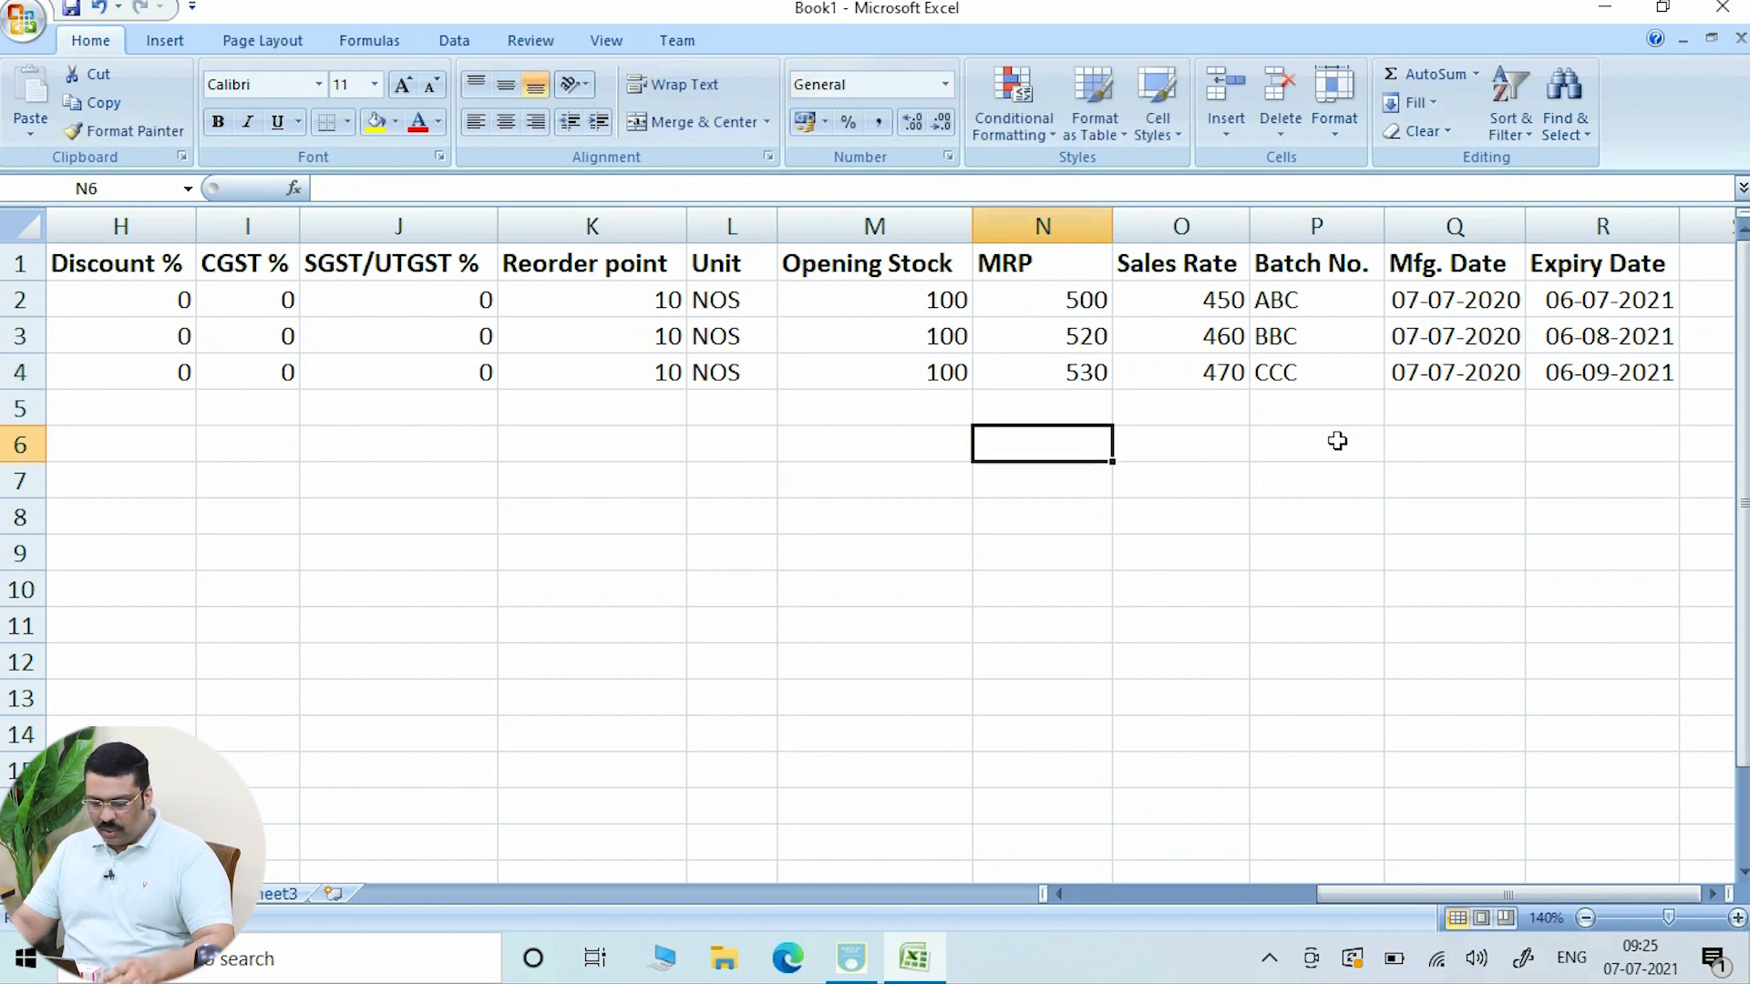
pyautogui.click(1263, 398)
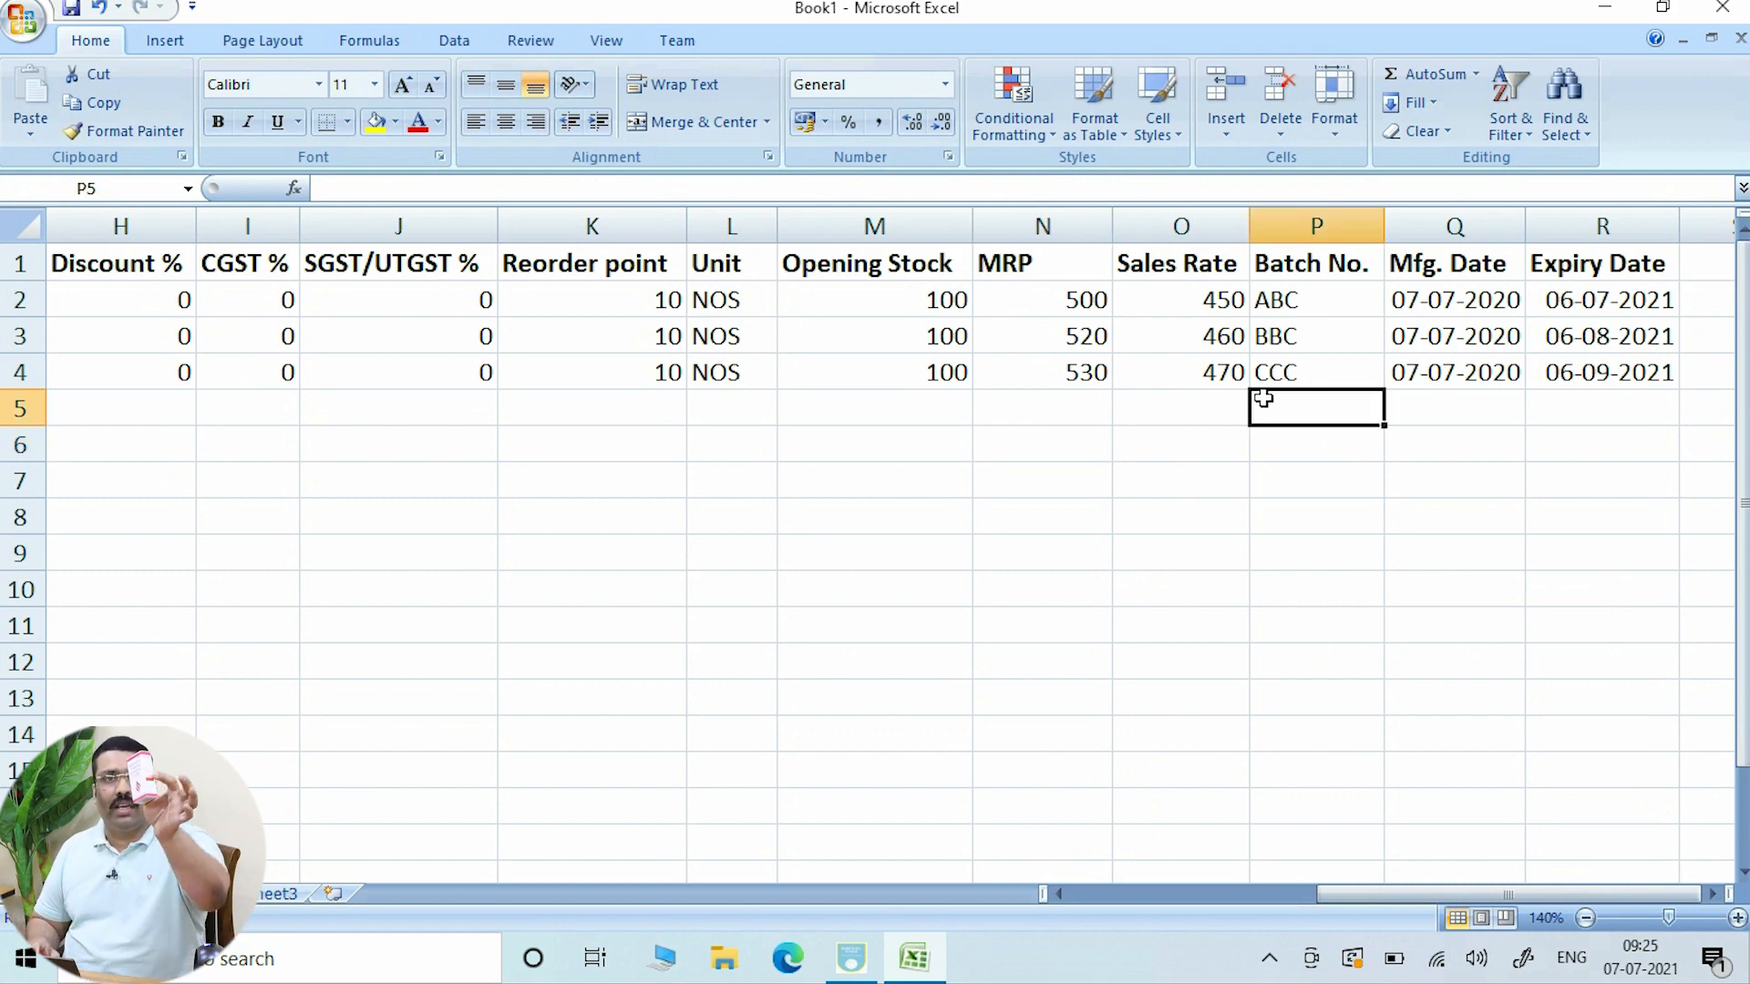
pyautogui.click(1219, 467)
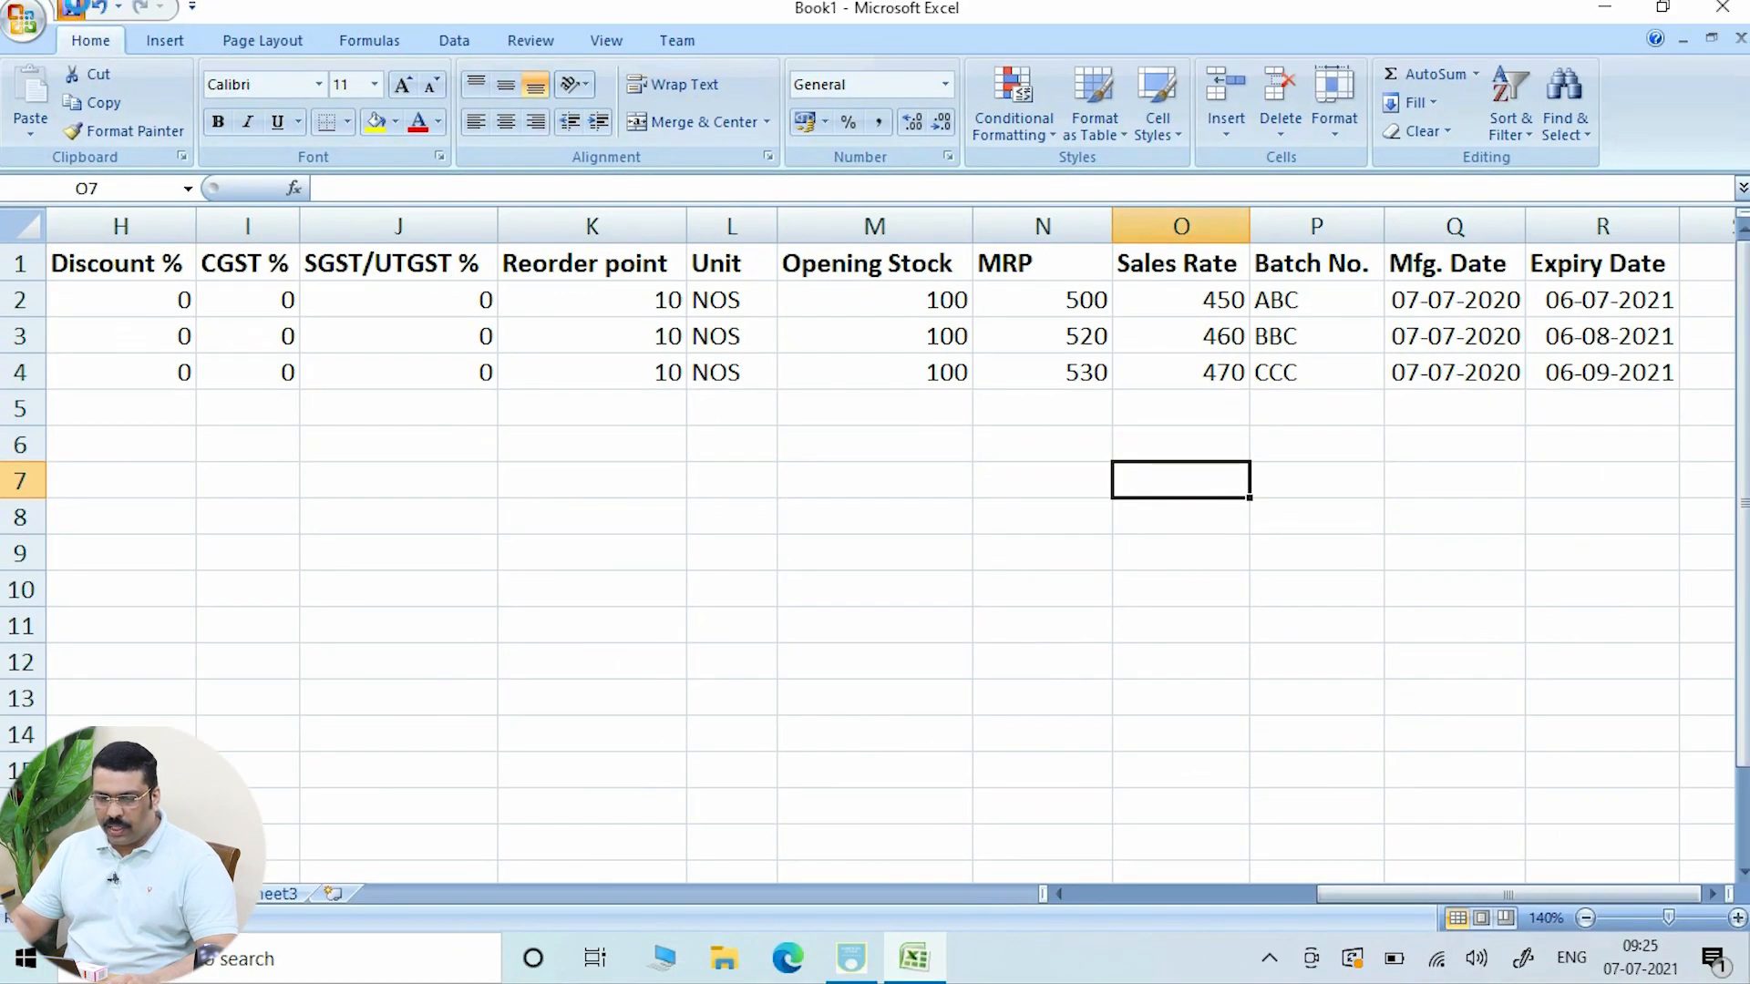
# - Save the workbook to the Desktop as an Excel Workbook named Book1234
pyautogui.click(74, 10)
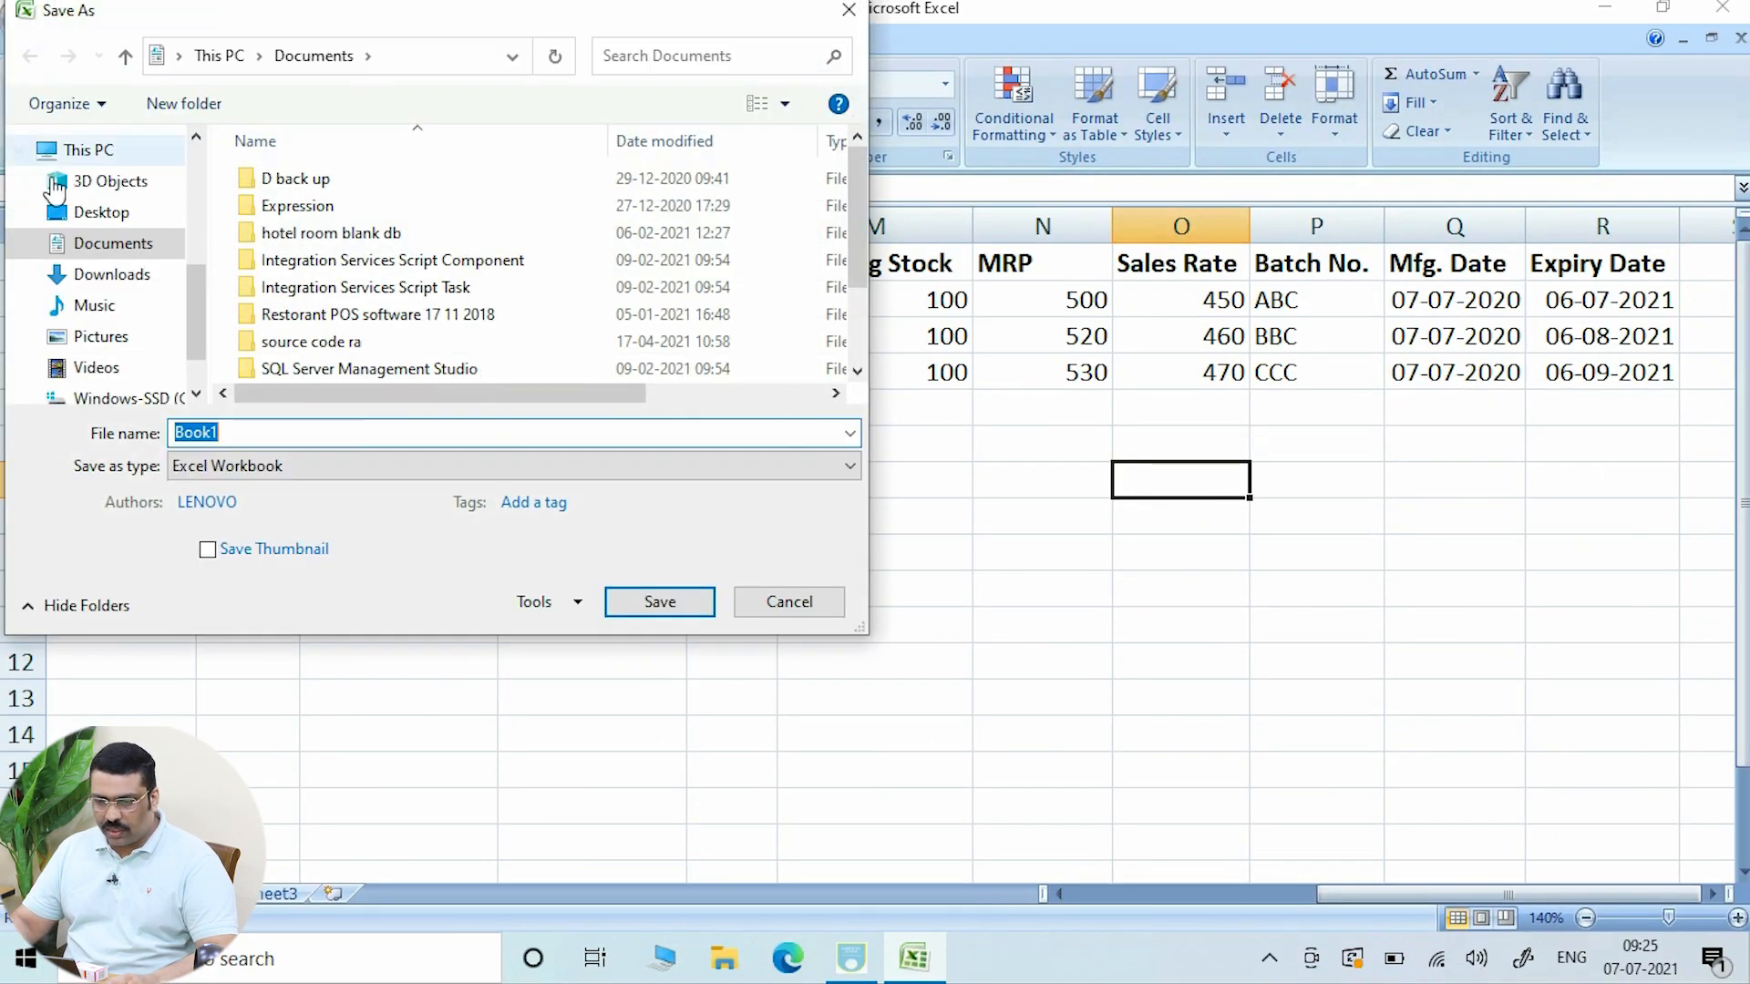
pyautogui.click(100, 212)
pyautogui.click(249, 434)
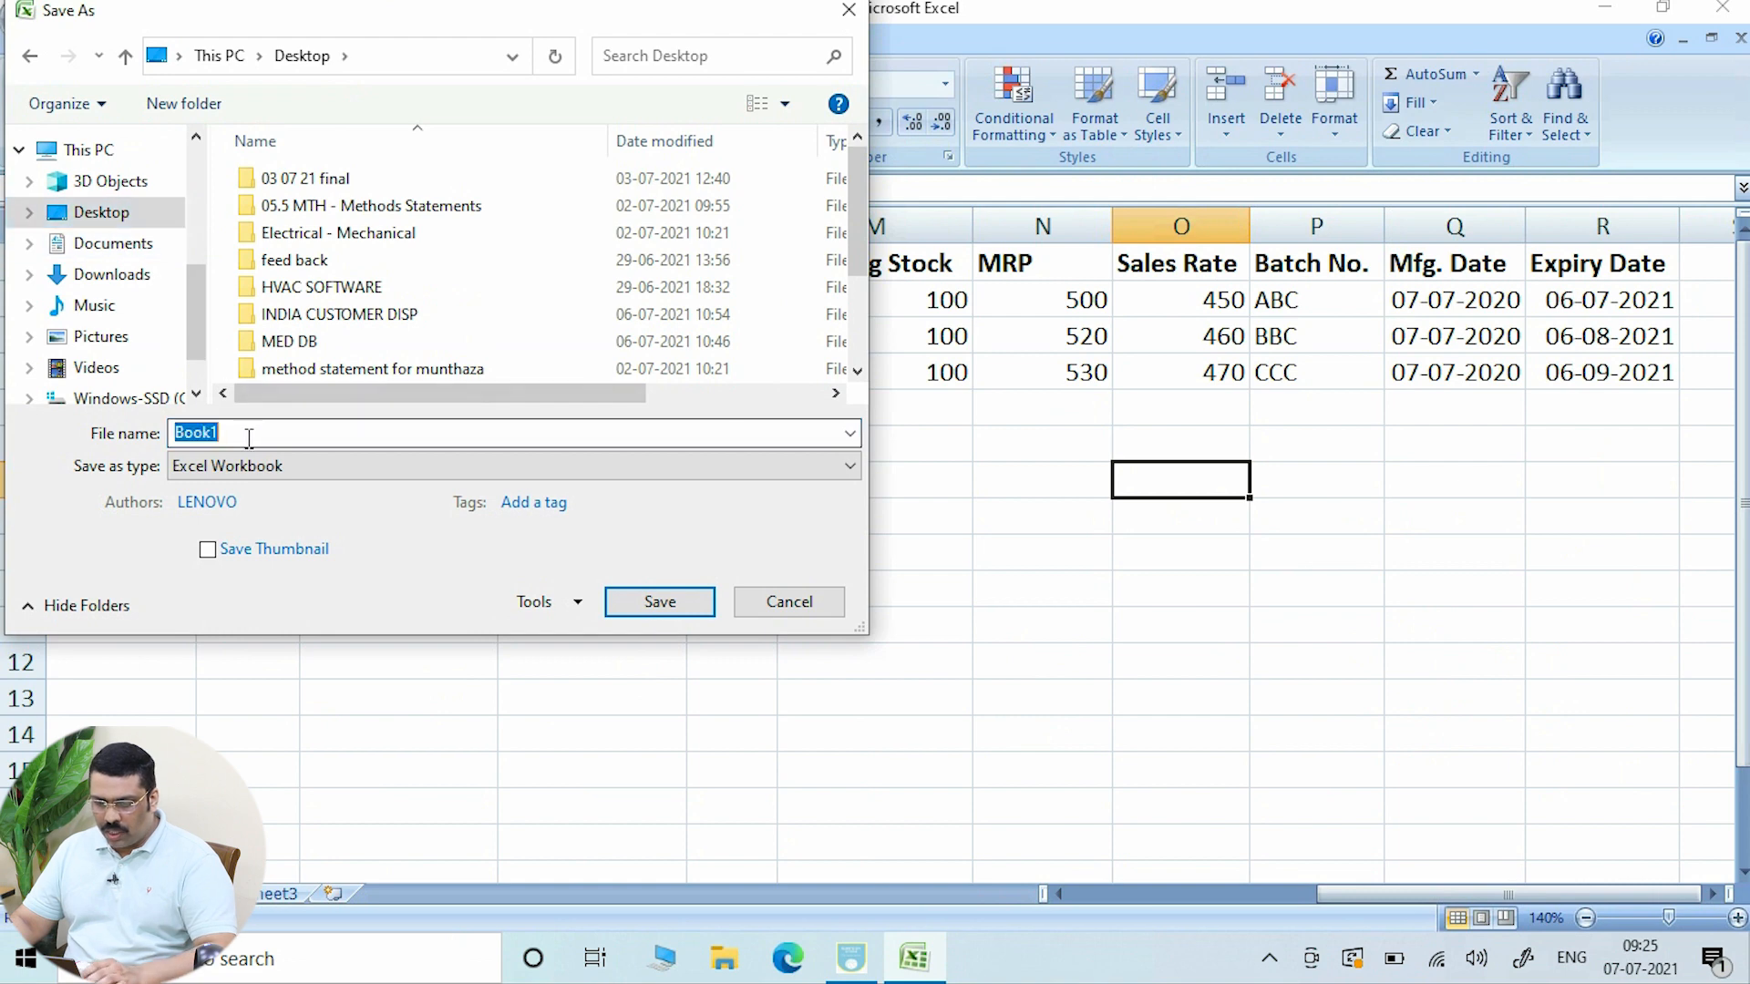
pyautogui.click(246, 436)
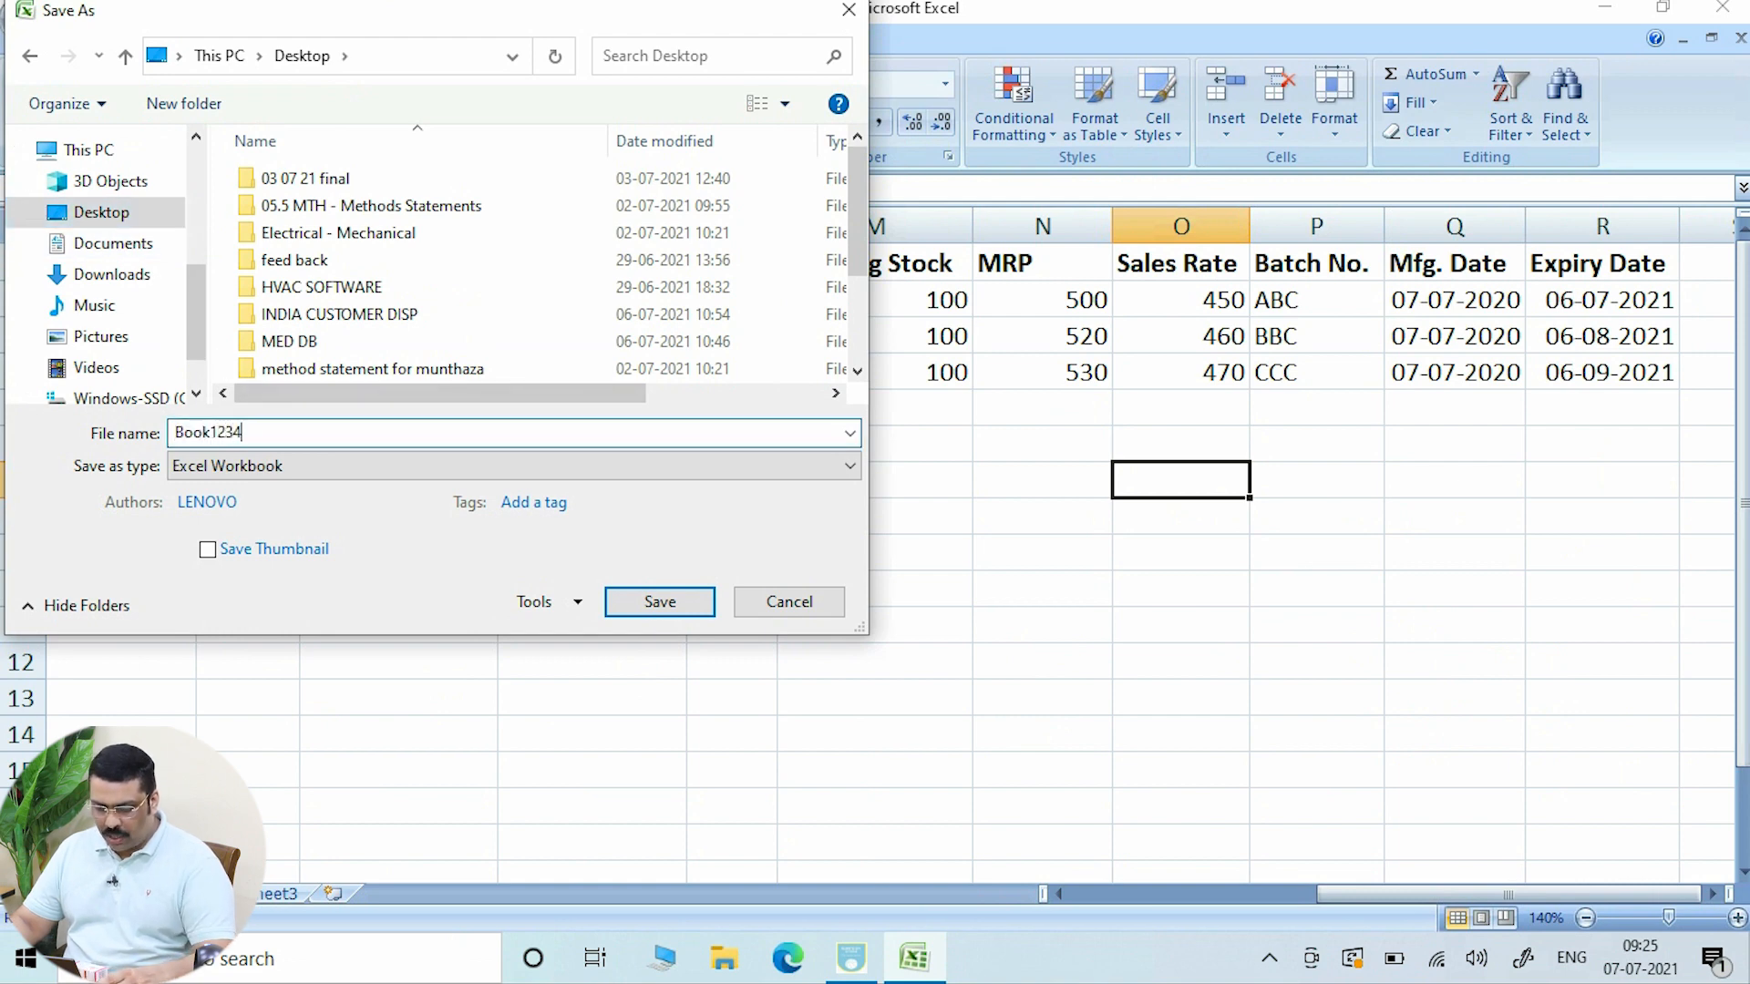
pyautogui.hotkey('ctrl', '1')
pyautogui.click(215, 431)
pyautogui.moveTo(220, 392); pyautogui.dragTo(435, 481)
pyautogui.press('Escape')
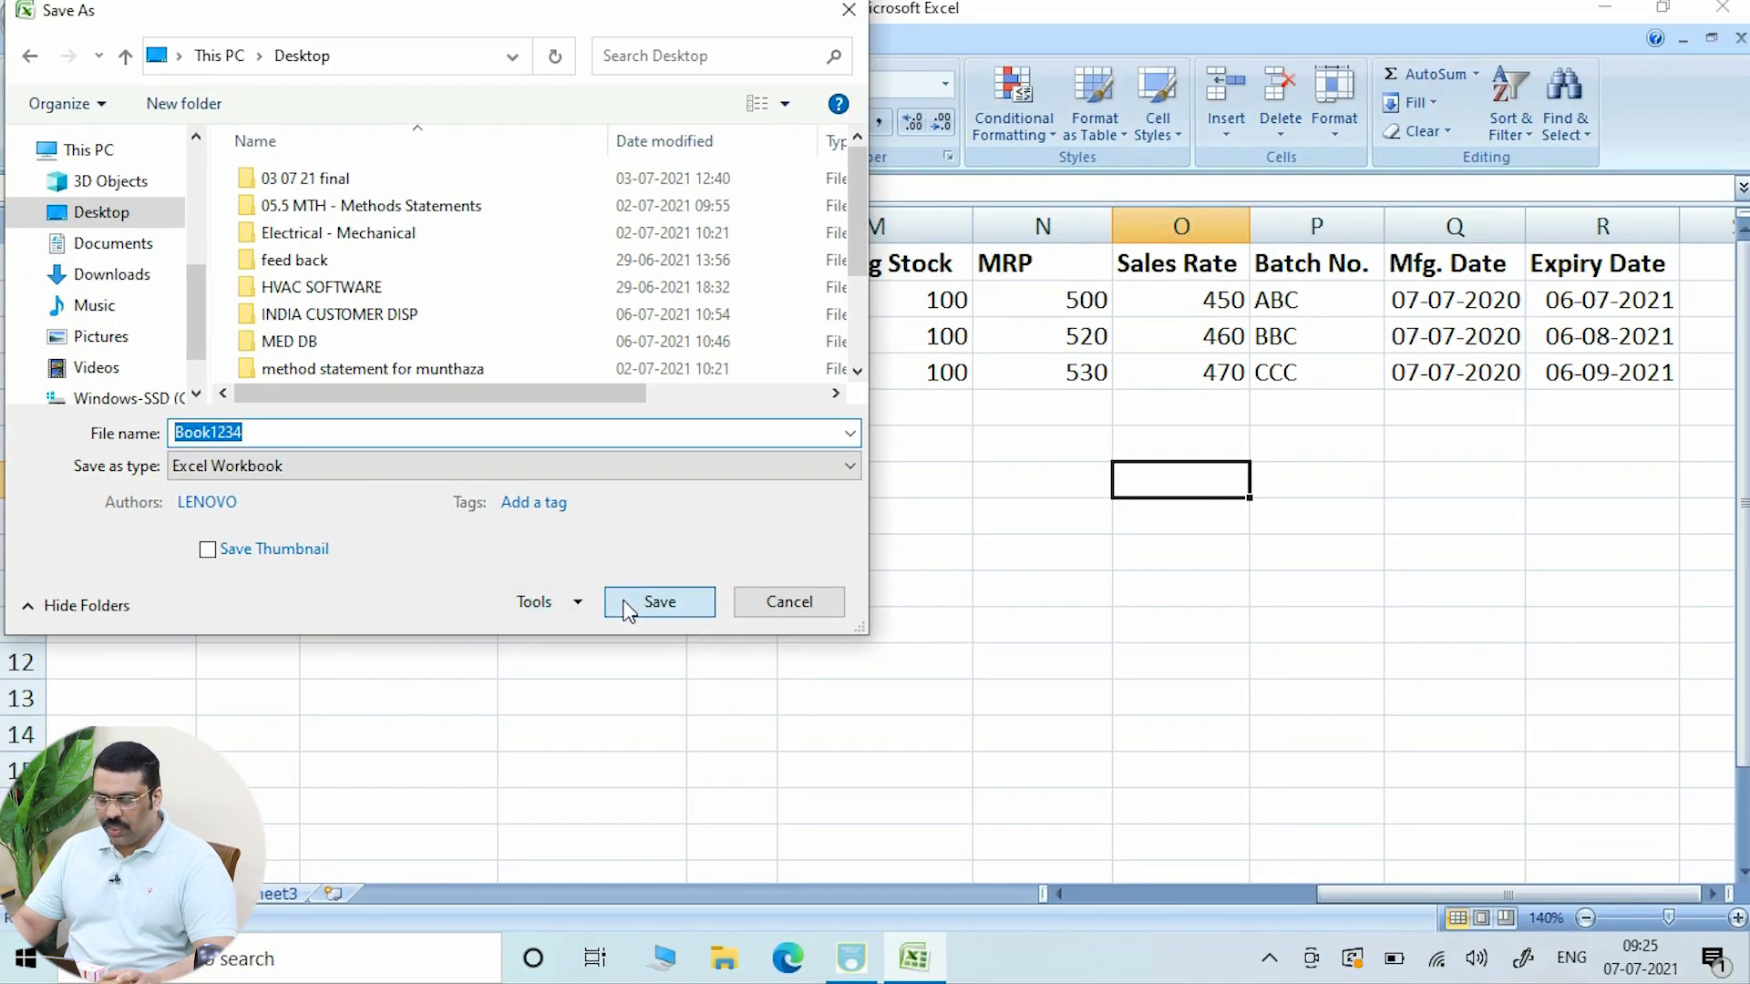
pyautogui.click(643, 607)
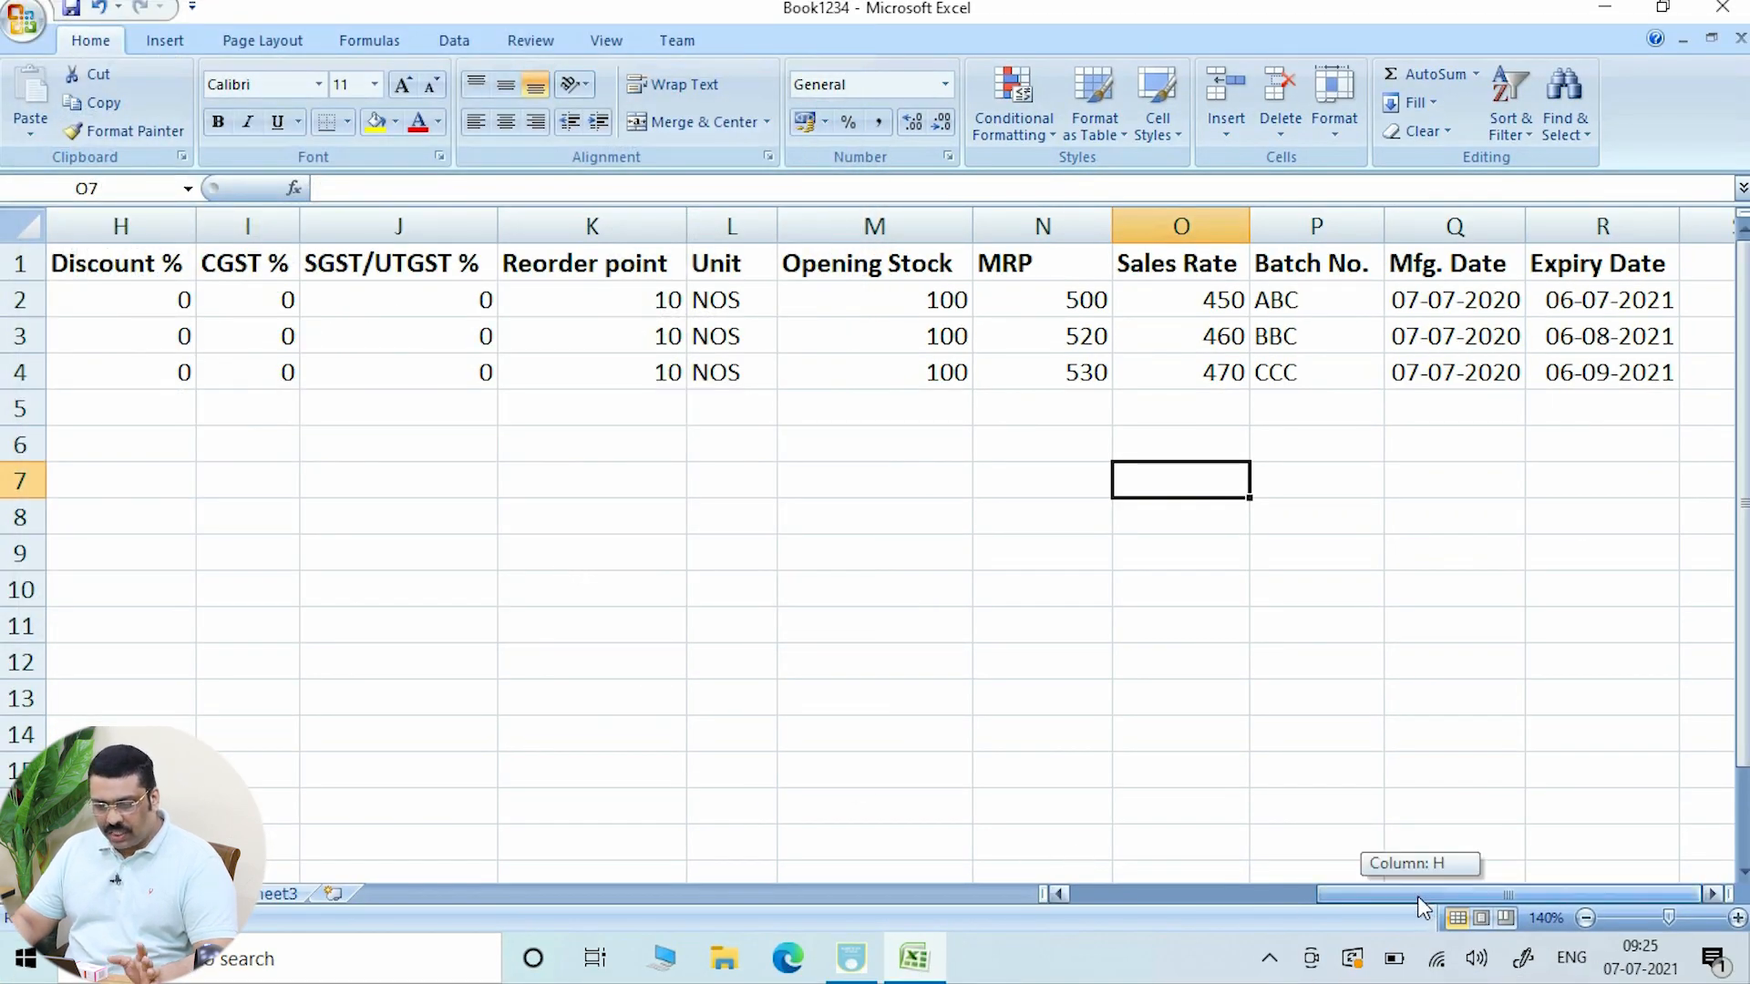
# - Look over the first columns of the product list and close the Book1234 workbook
pyautogui.moveTo(1418, 895); pyautogui.dragTo(1065, 895)
pyautogui.click(335, 541)
pyautogui.moveTo(181, 408); pyautogui.dragTo(1264, 673)
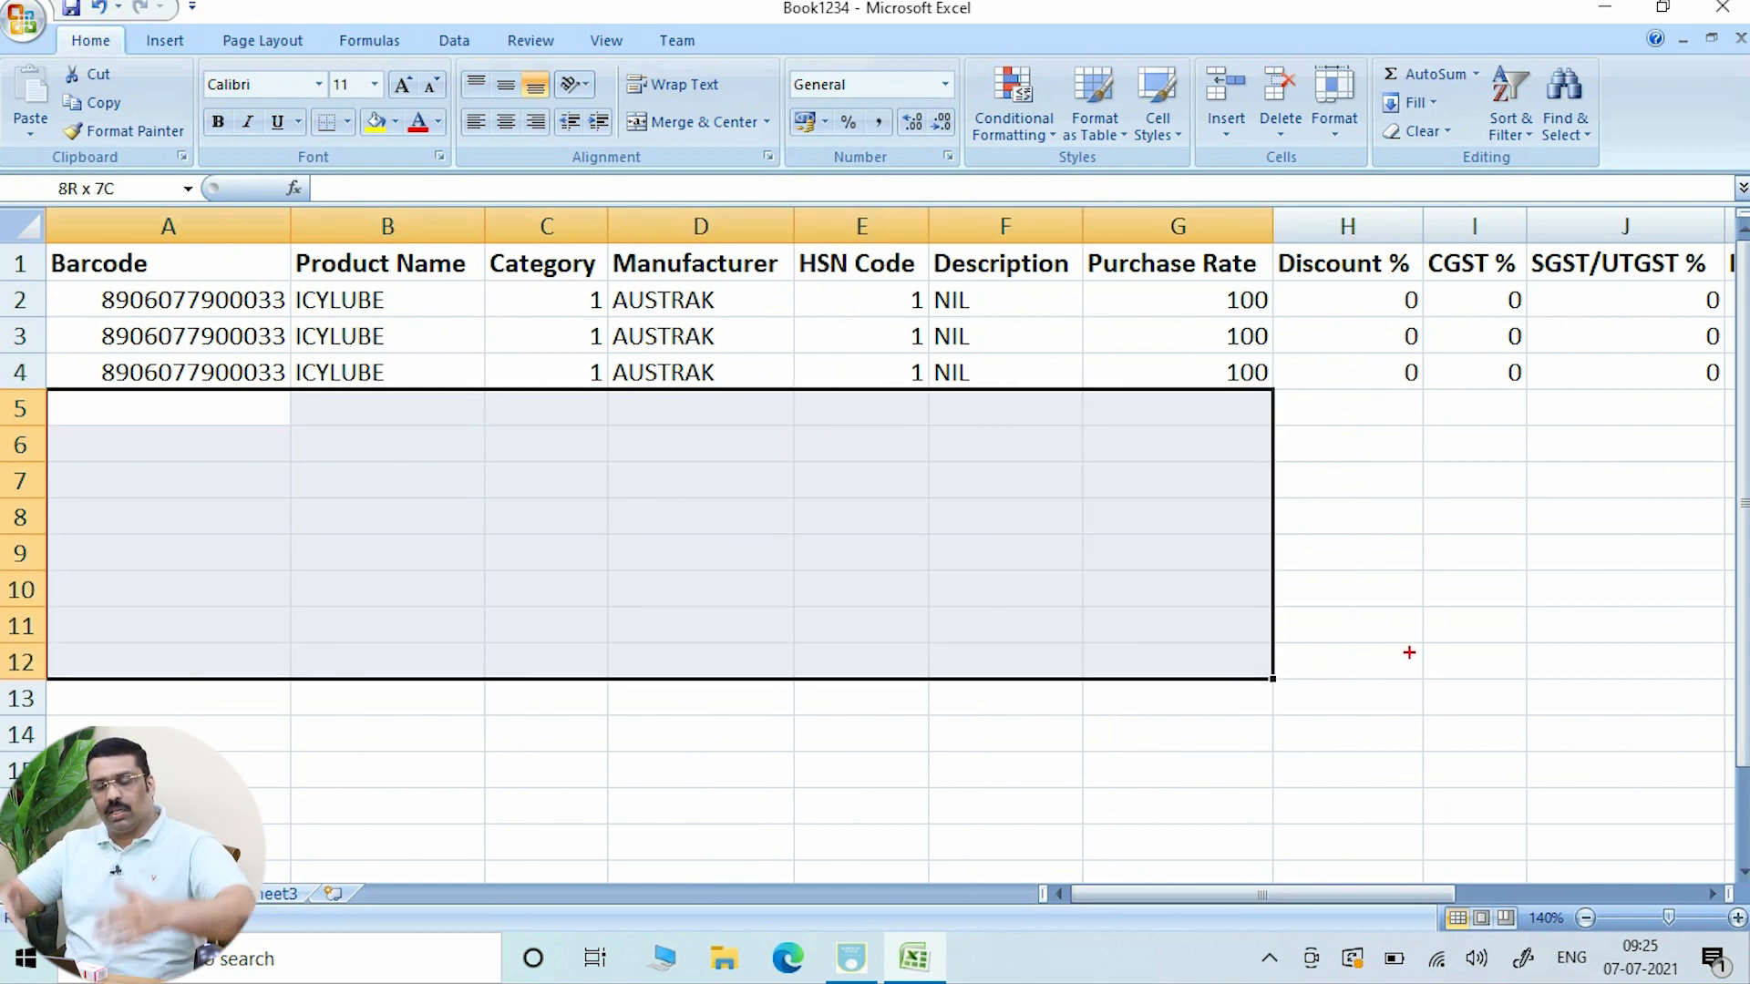
pyautogui.click(1640, 594)
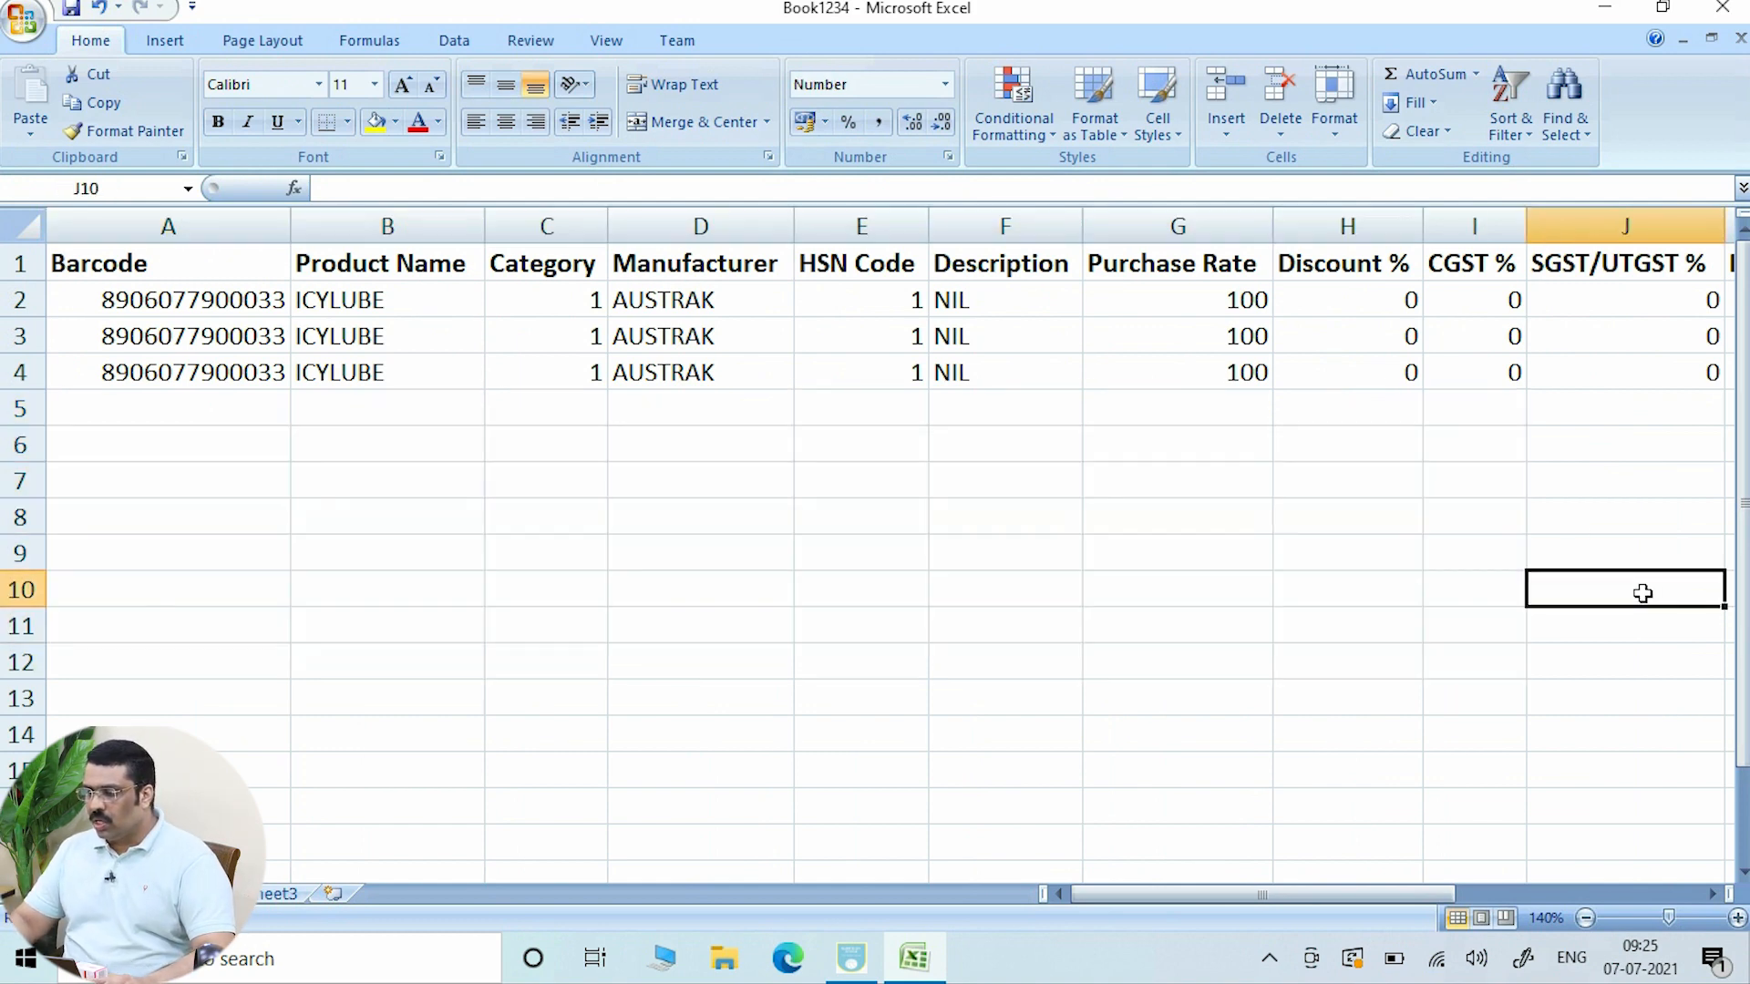
pyautogui.click(1723, 7)
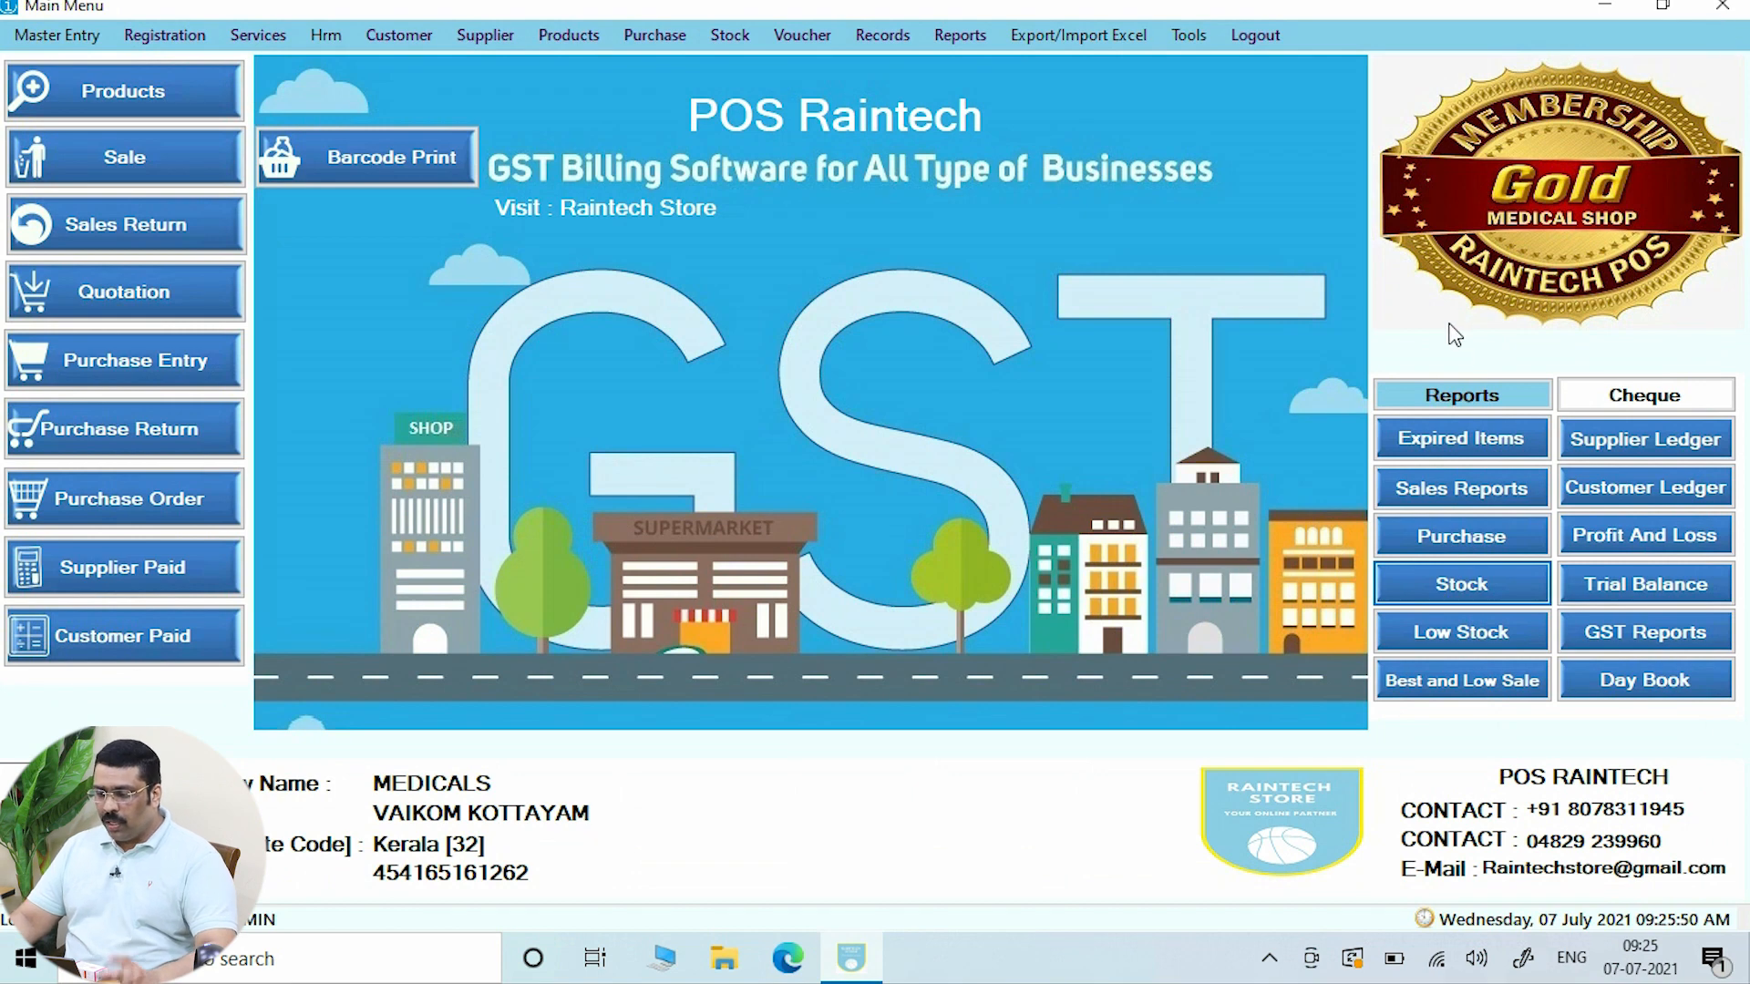
# - View the Stock In Report in POS Raintech, and close the report
pyautogui.click(1458, 584)
pyautogui.click(712, 513)
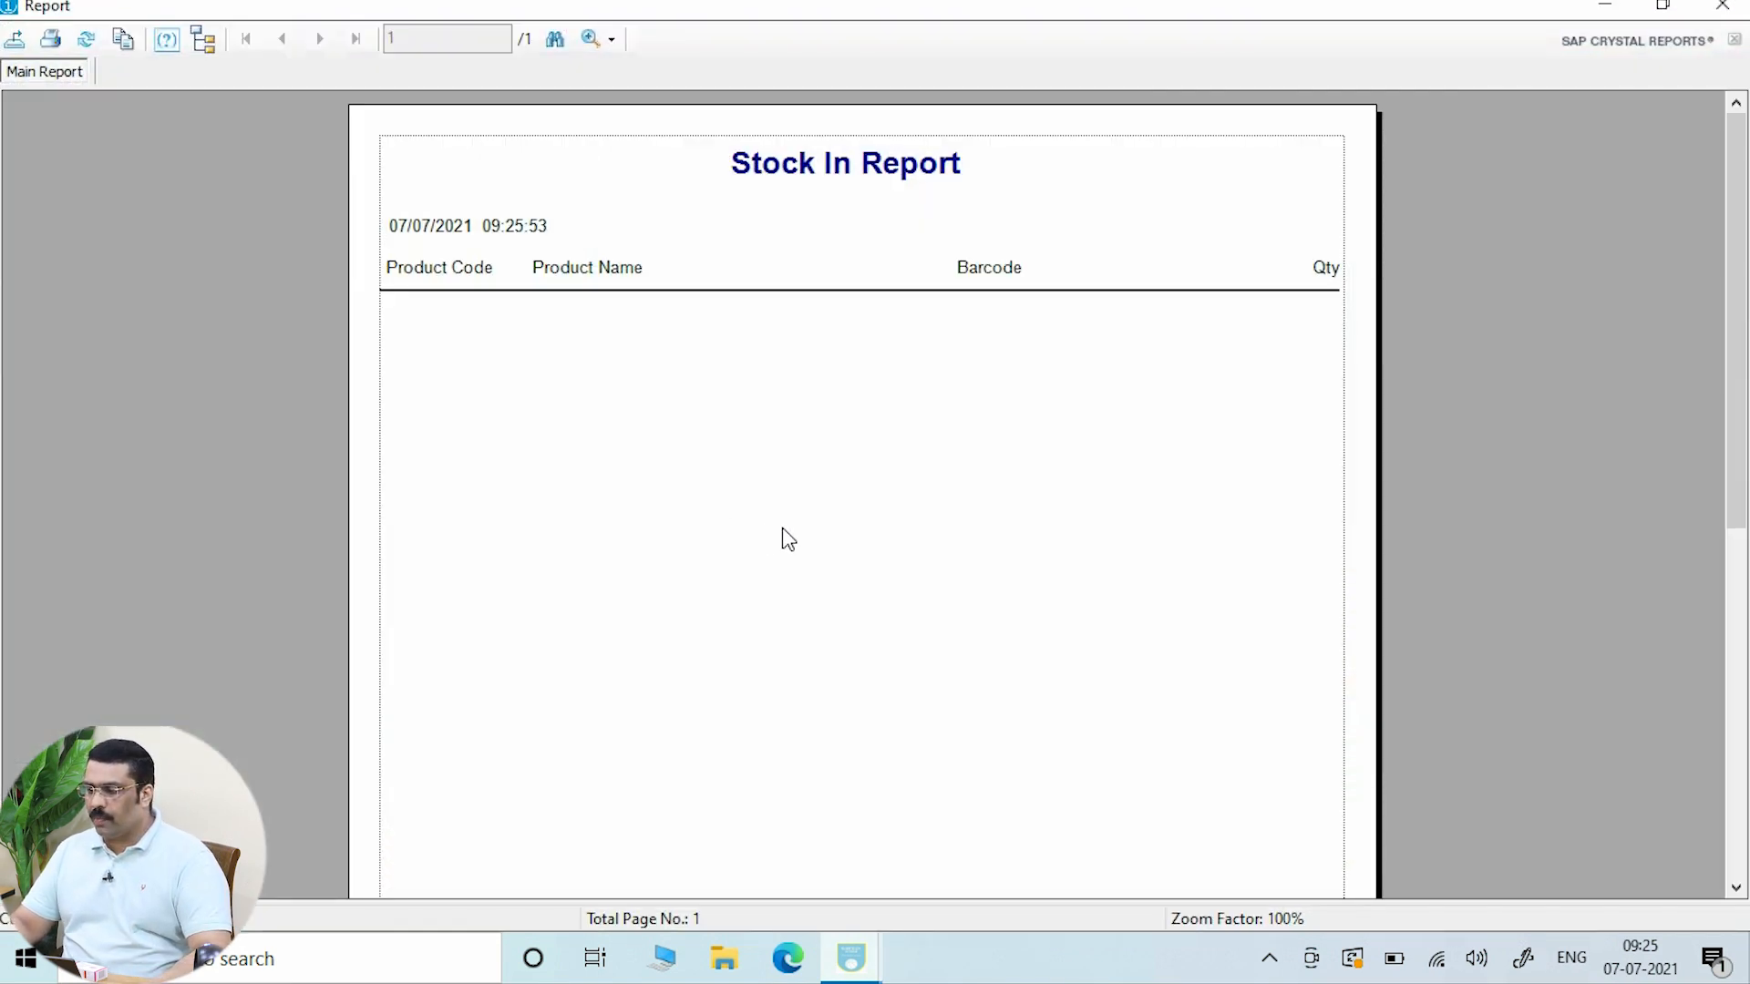
pyautogui.click(1723, 7)
pyautogui.click(1013, 515)
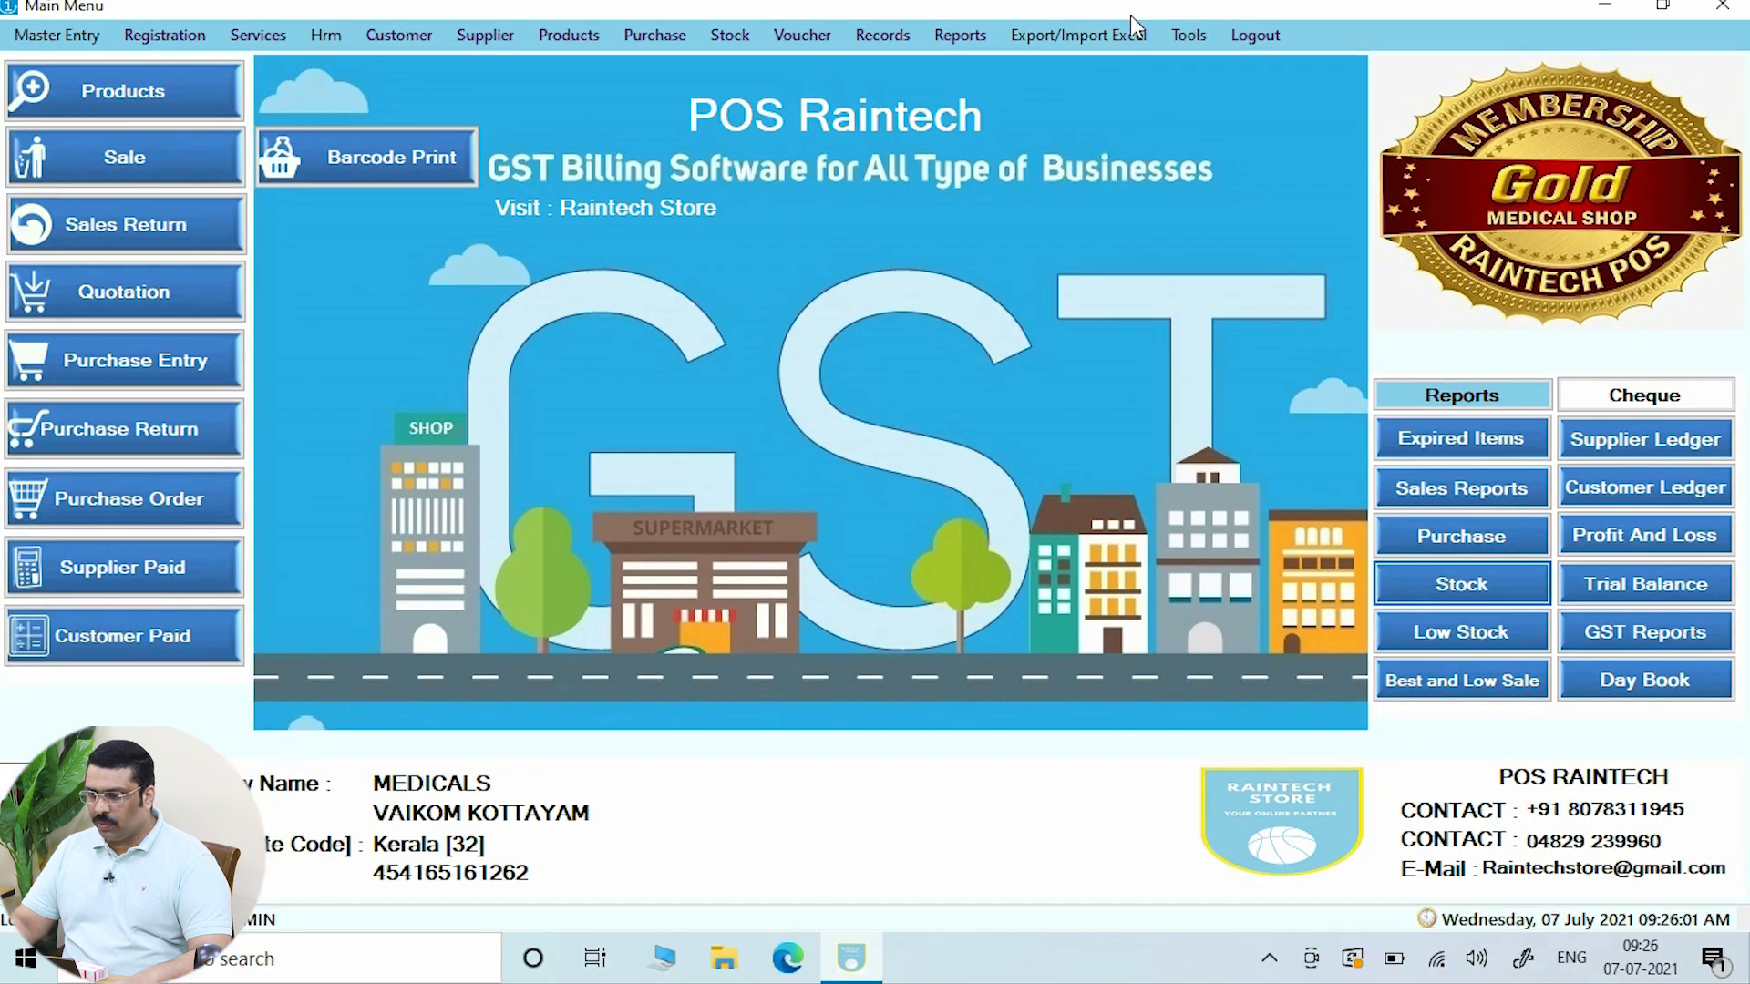
# - Open the product Excel export/import list and import the Book1234 workbook from the Desktop
pyautogui.click(1091, 37)
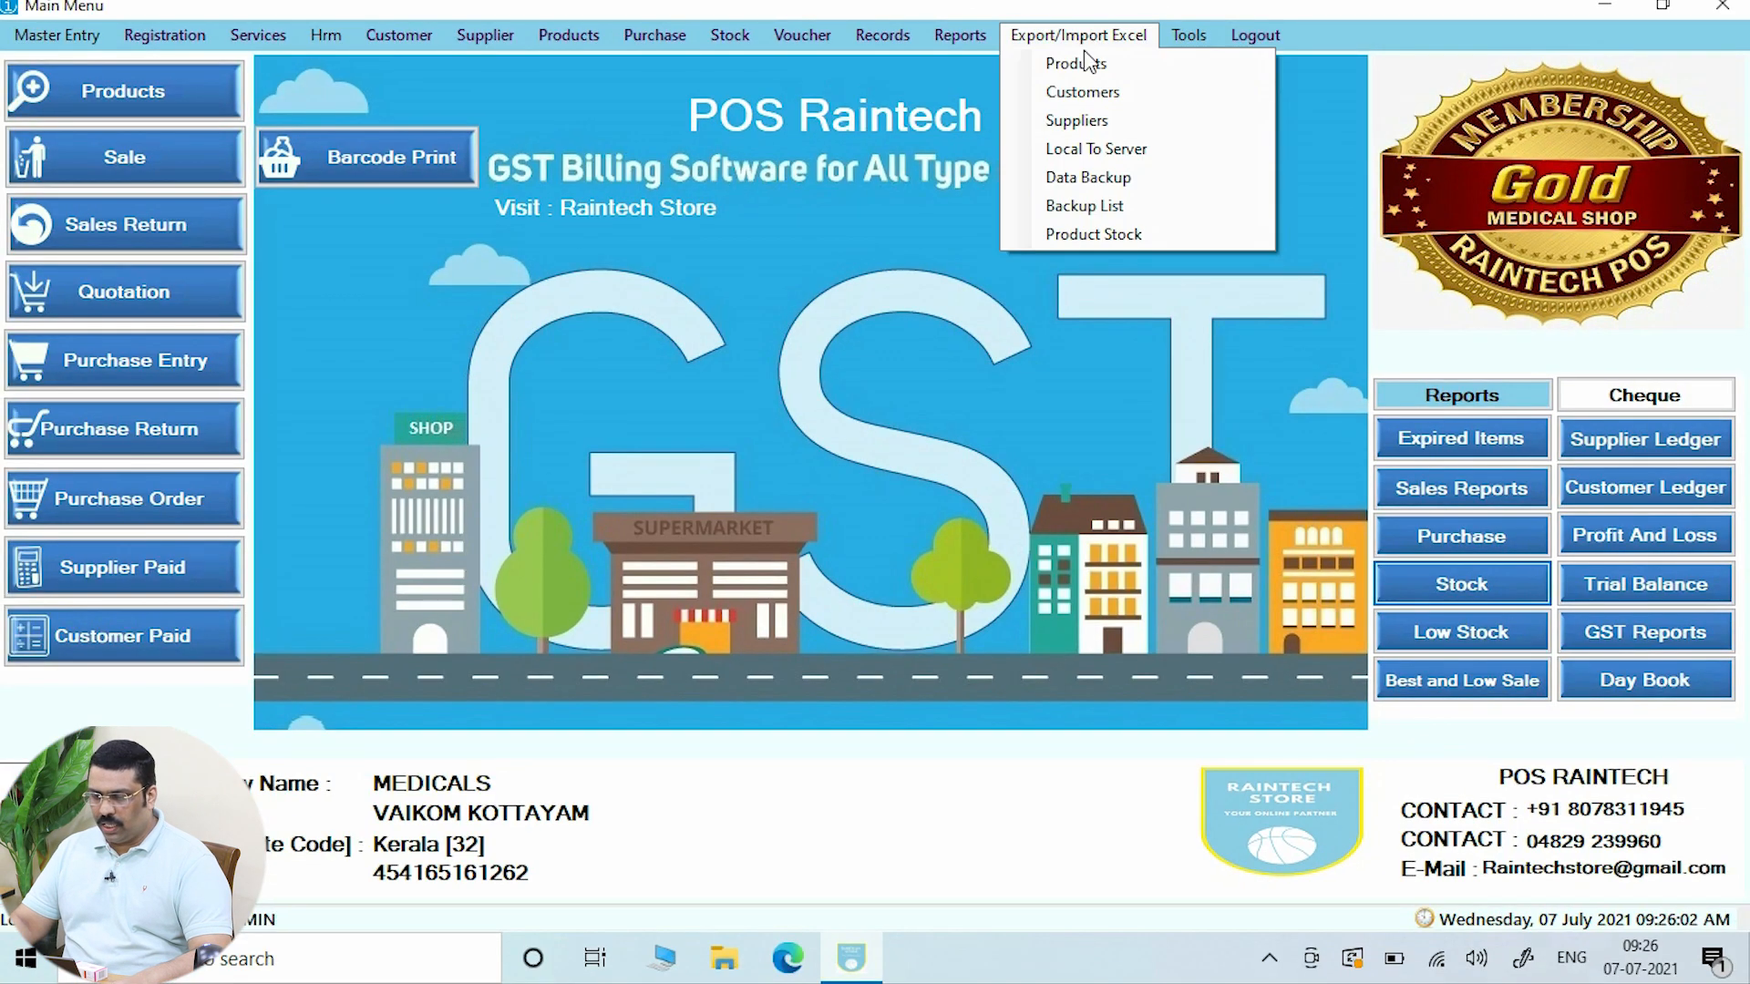
pyautogui.click(1084, 62)
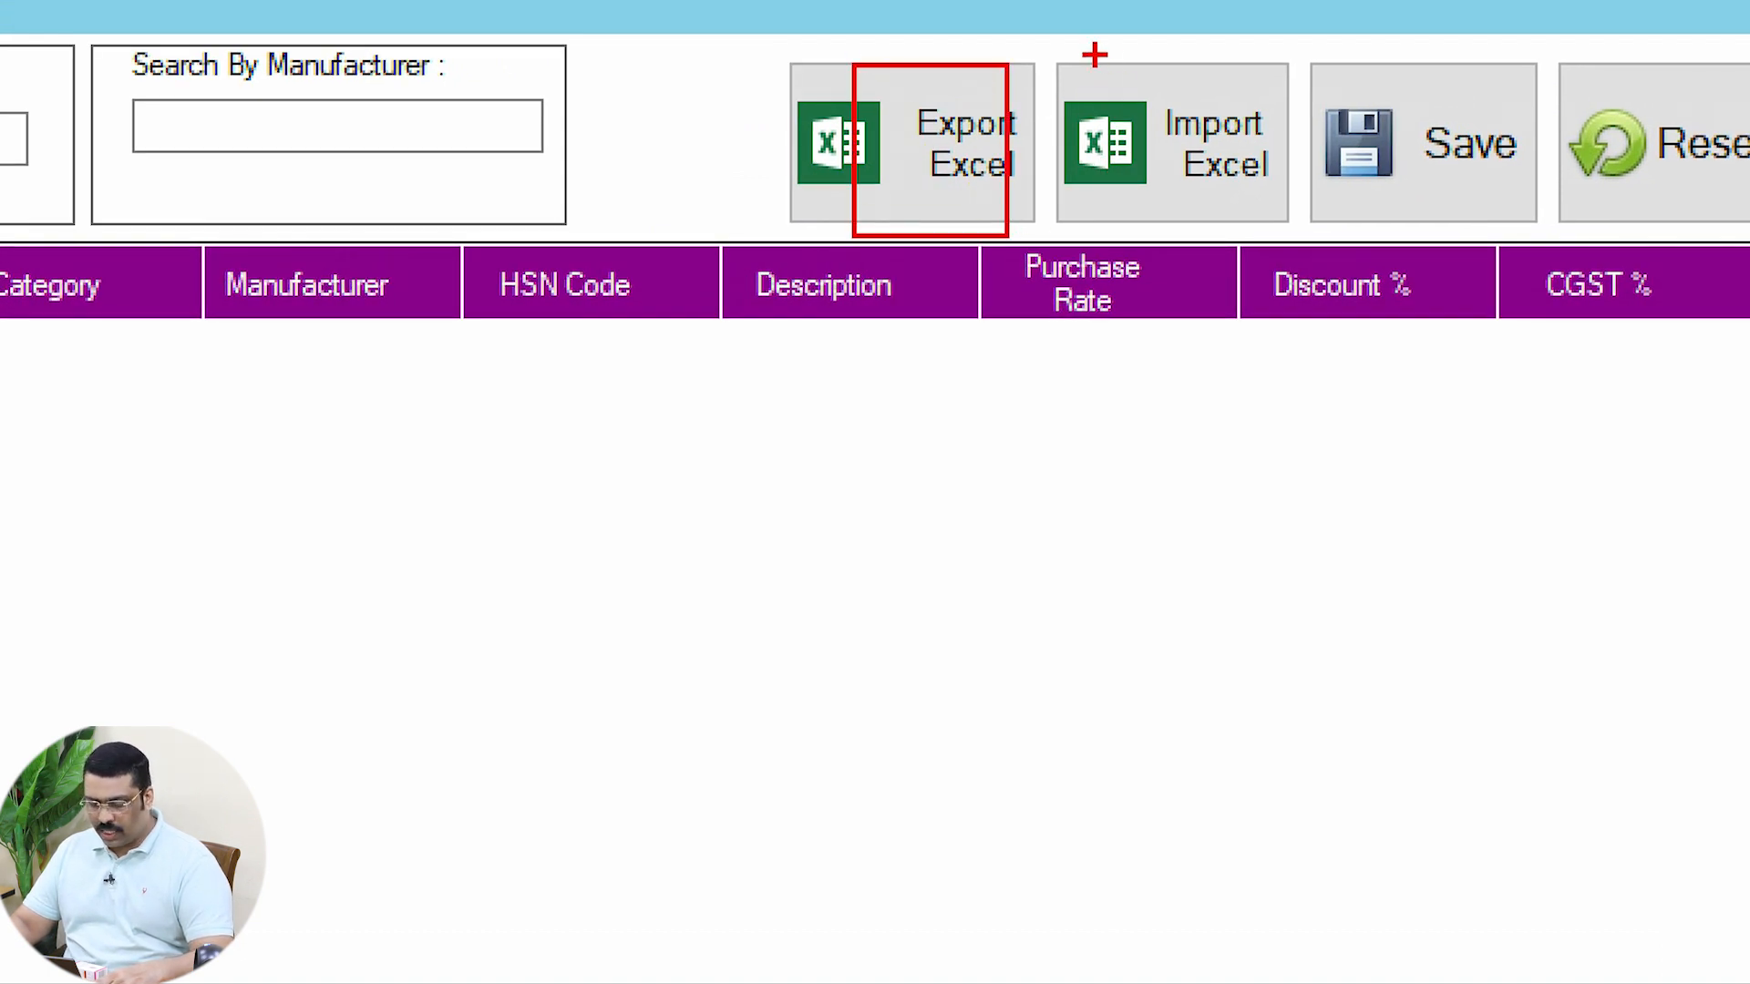
pyautogui.moveTo(1147, 166); pyautogui.dragTo(1248, 99)
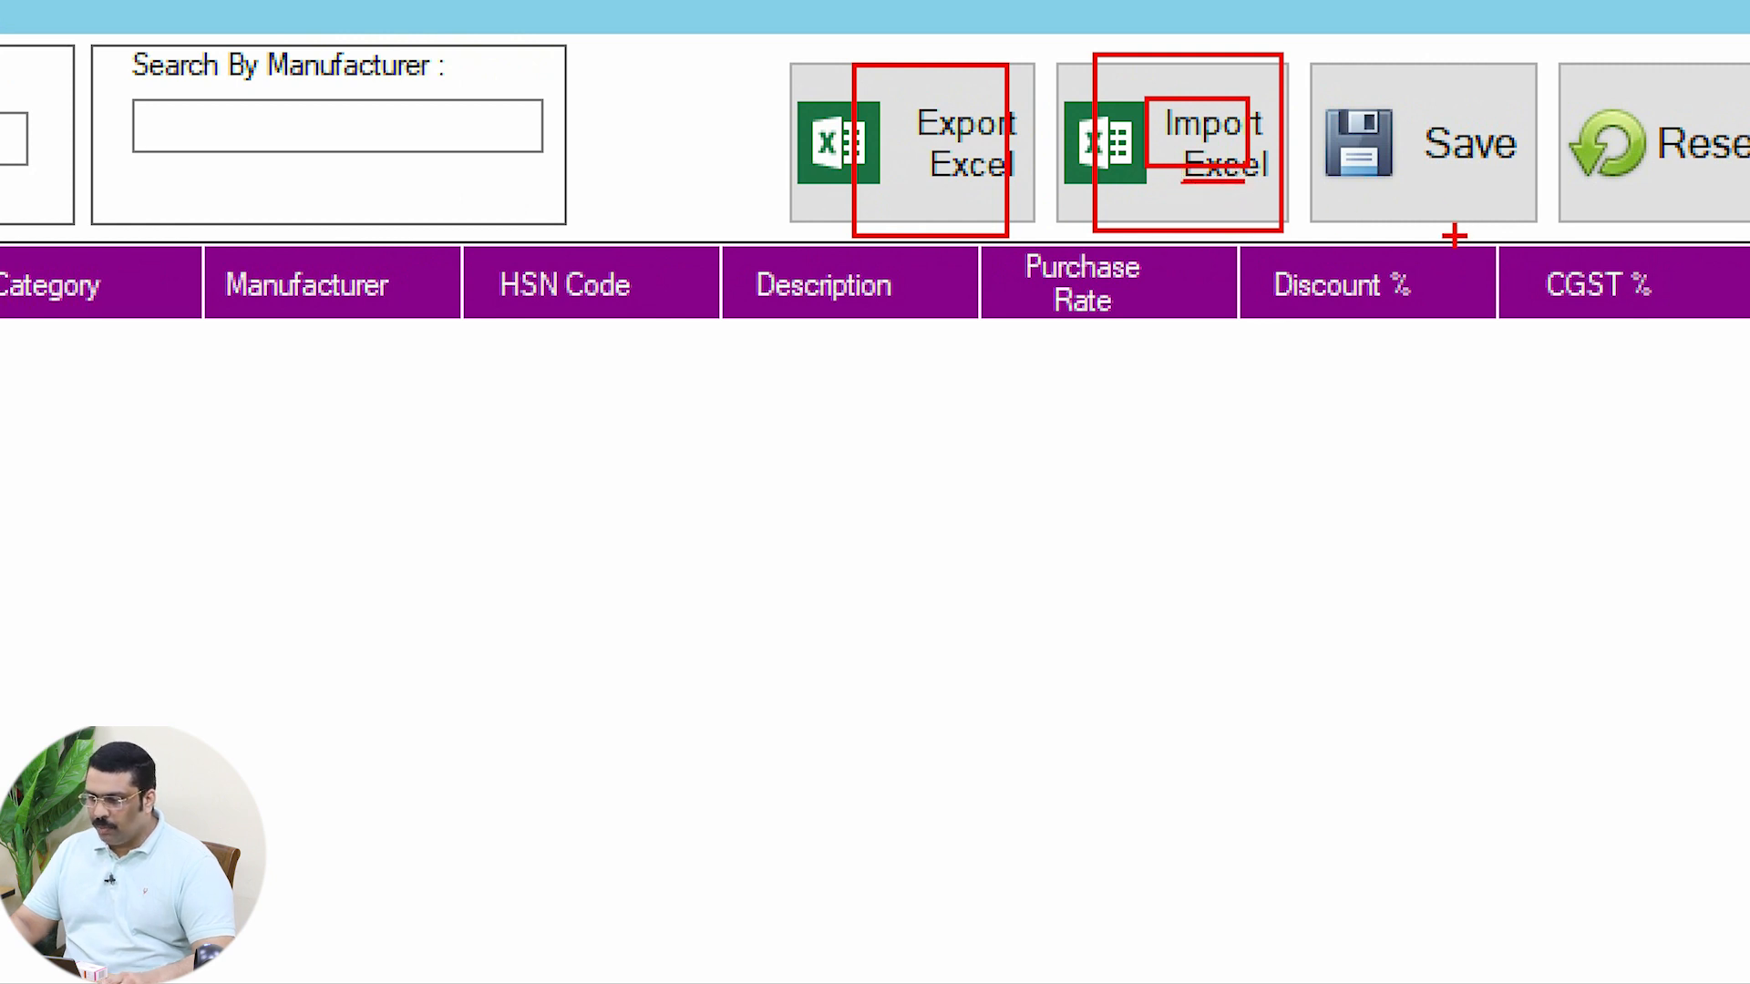
pyautogui.click(1220, 164)
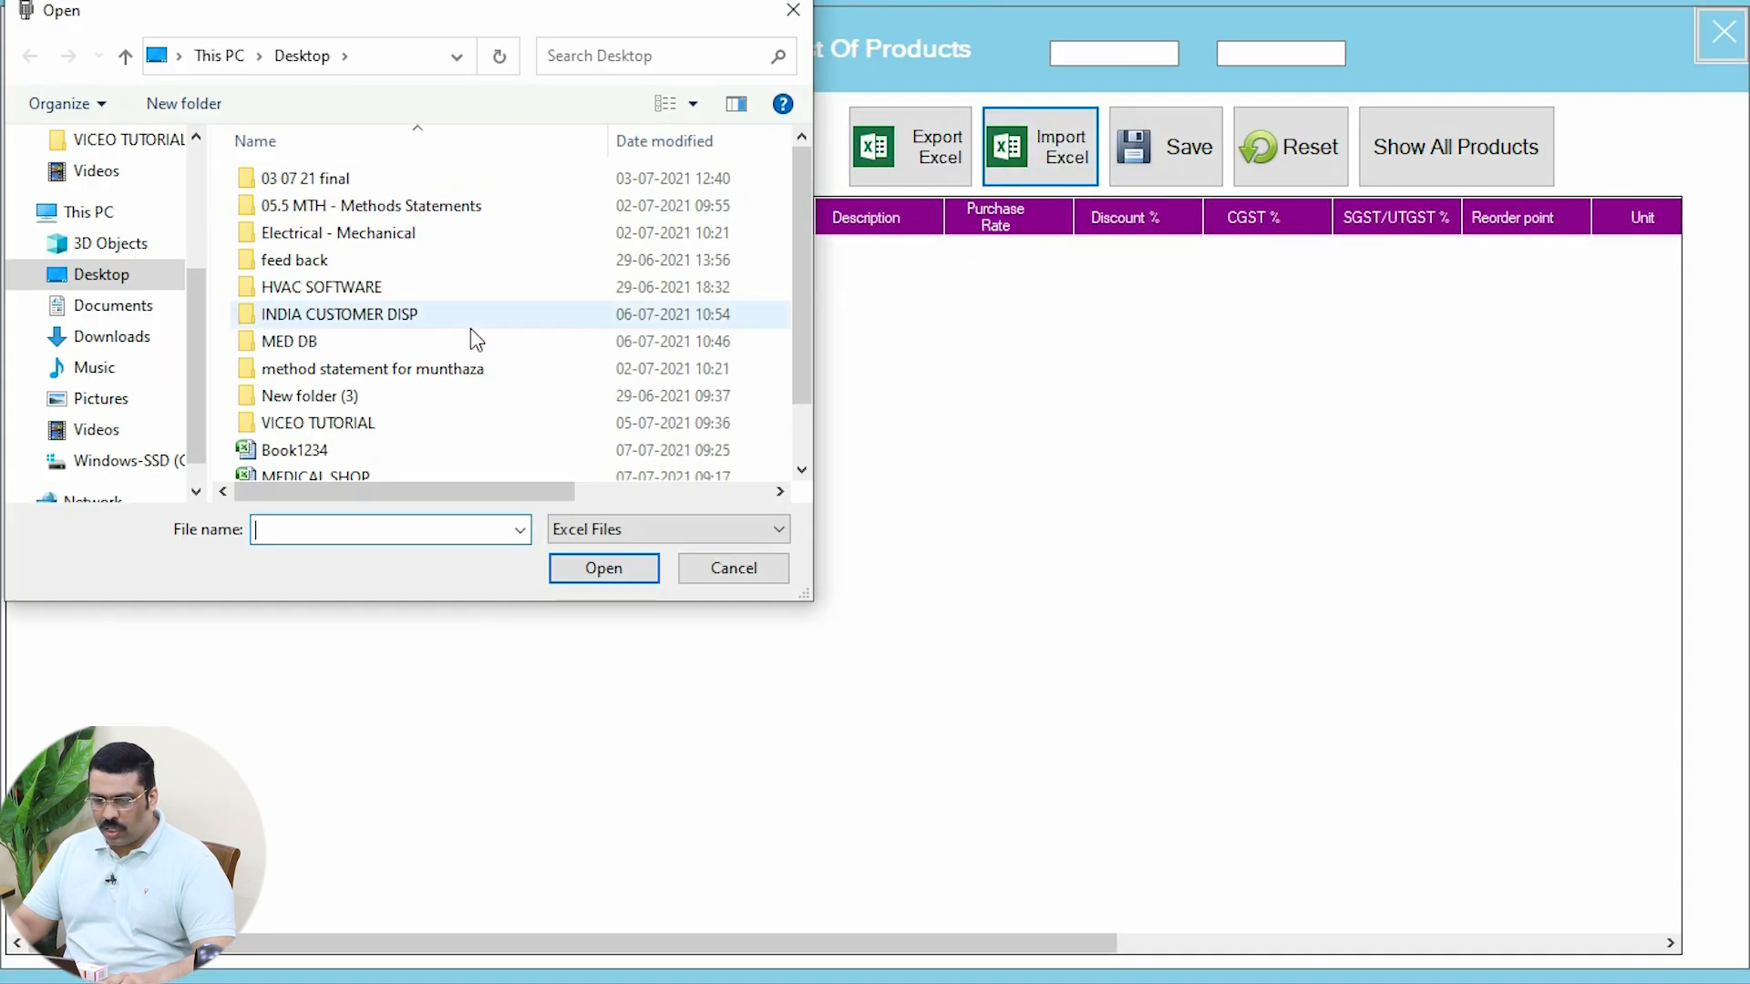
pyautogui.click(369, 451)
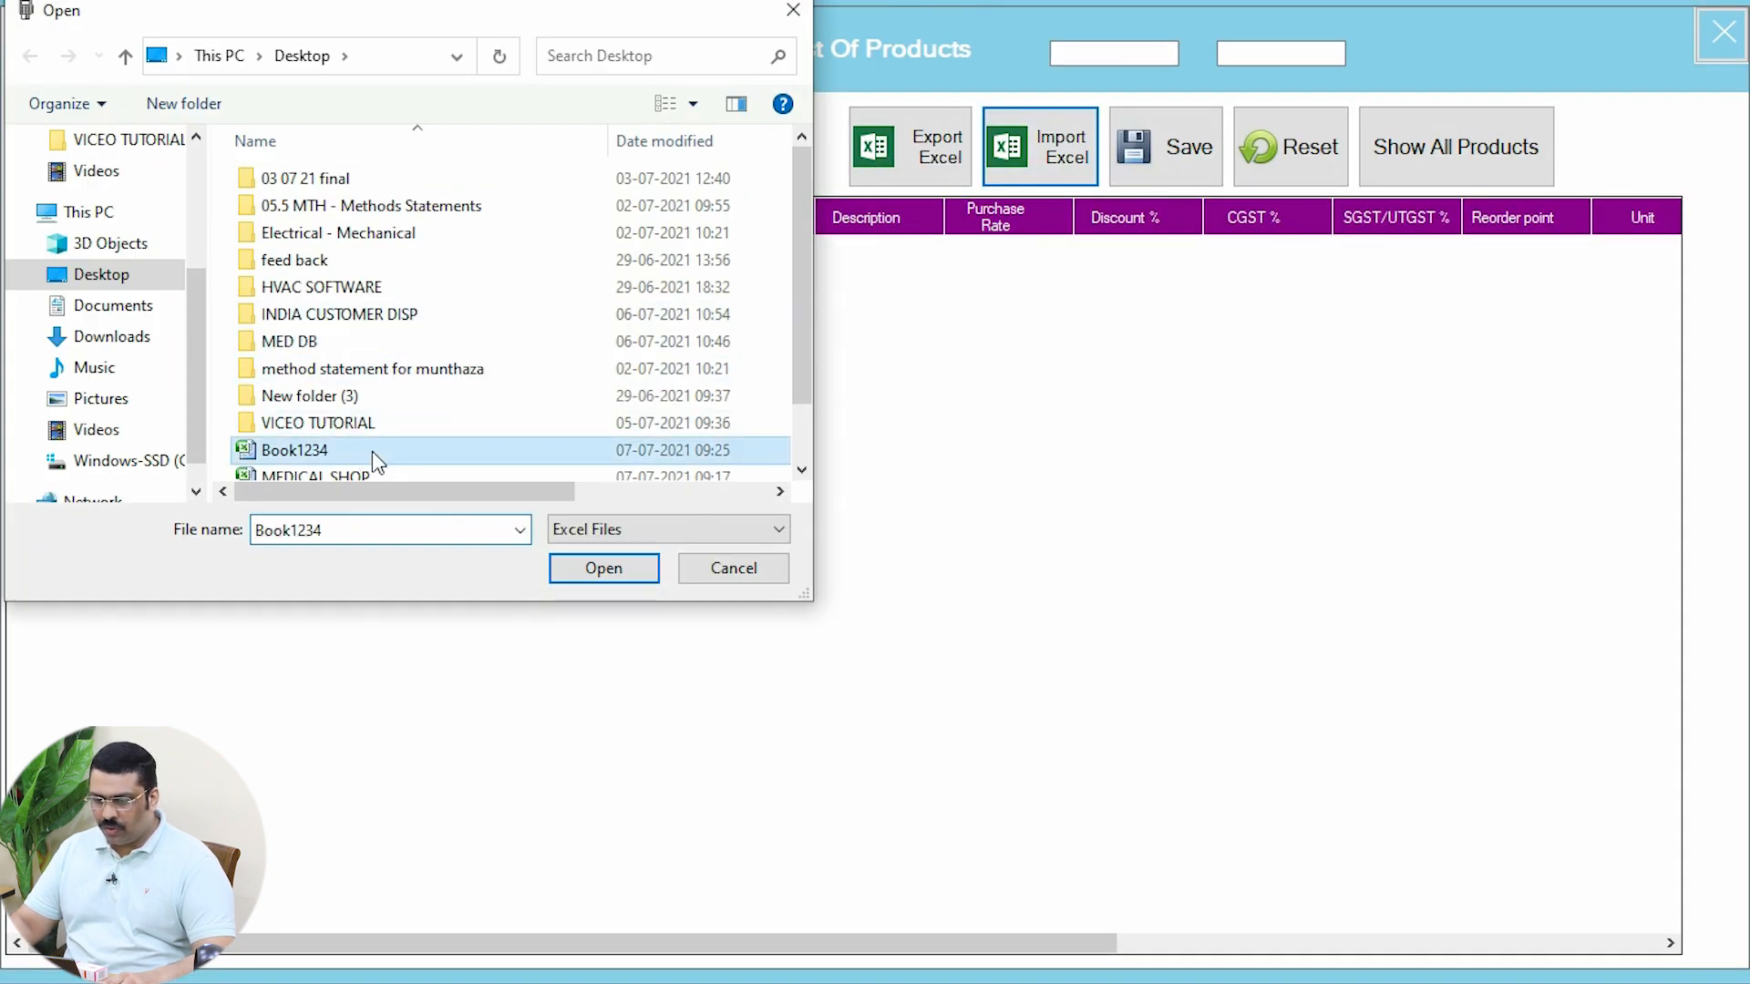
pyautogui.click(612, 571)
pyautogui.moveTo(1051, 941); pyautogui.dragTo(629, 968)
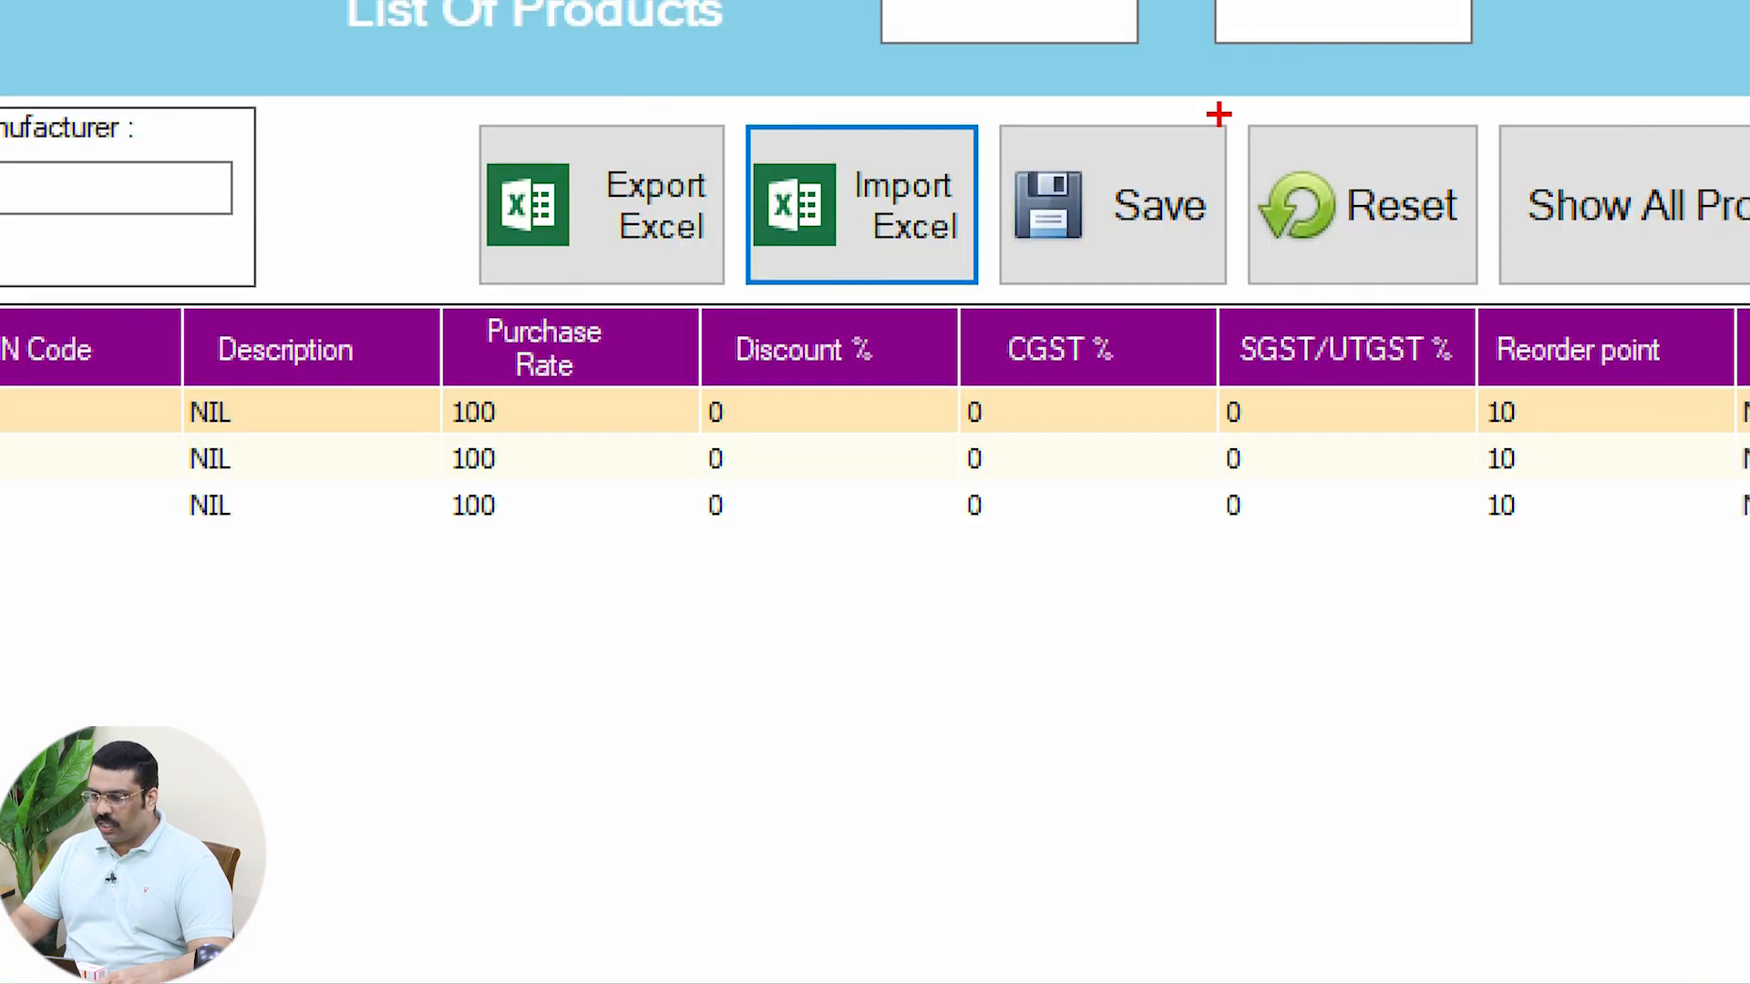
# - Save the imported product records and close the List Of Products
pyautogui.moveTo(1004, 95); pyautogui.dragTo(1226, 331)
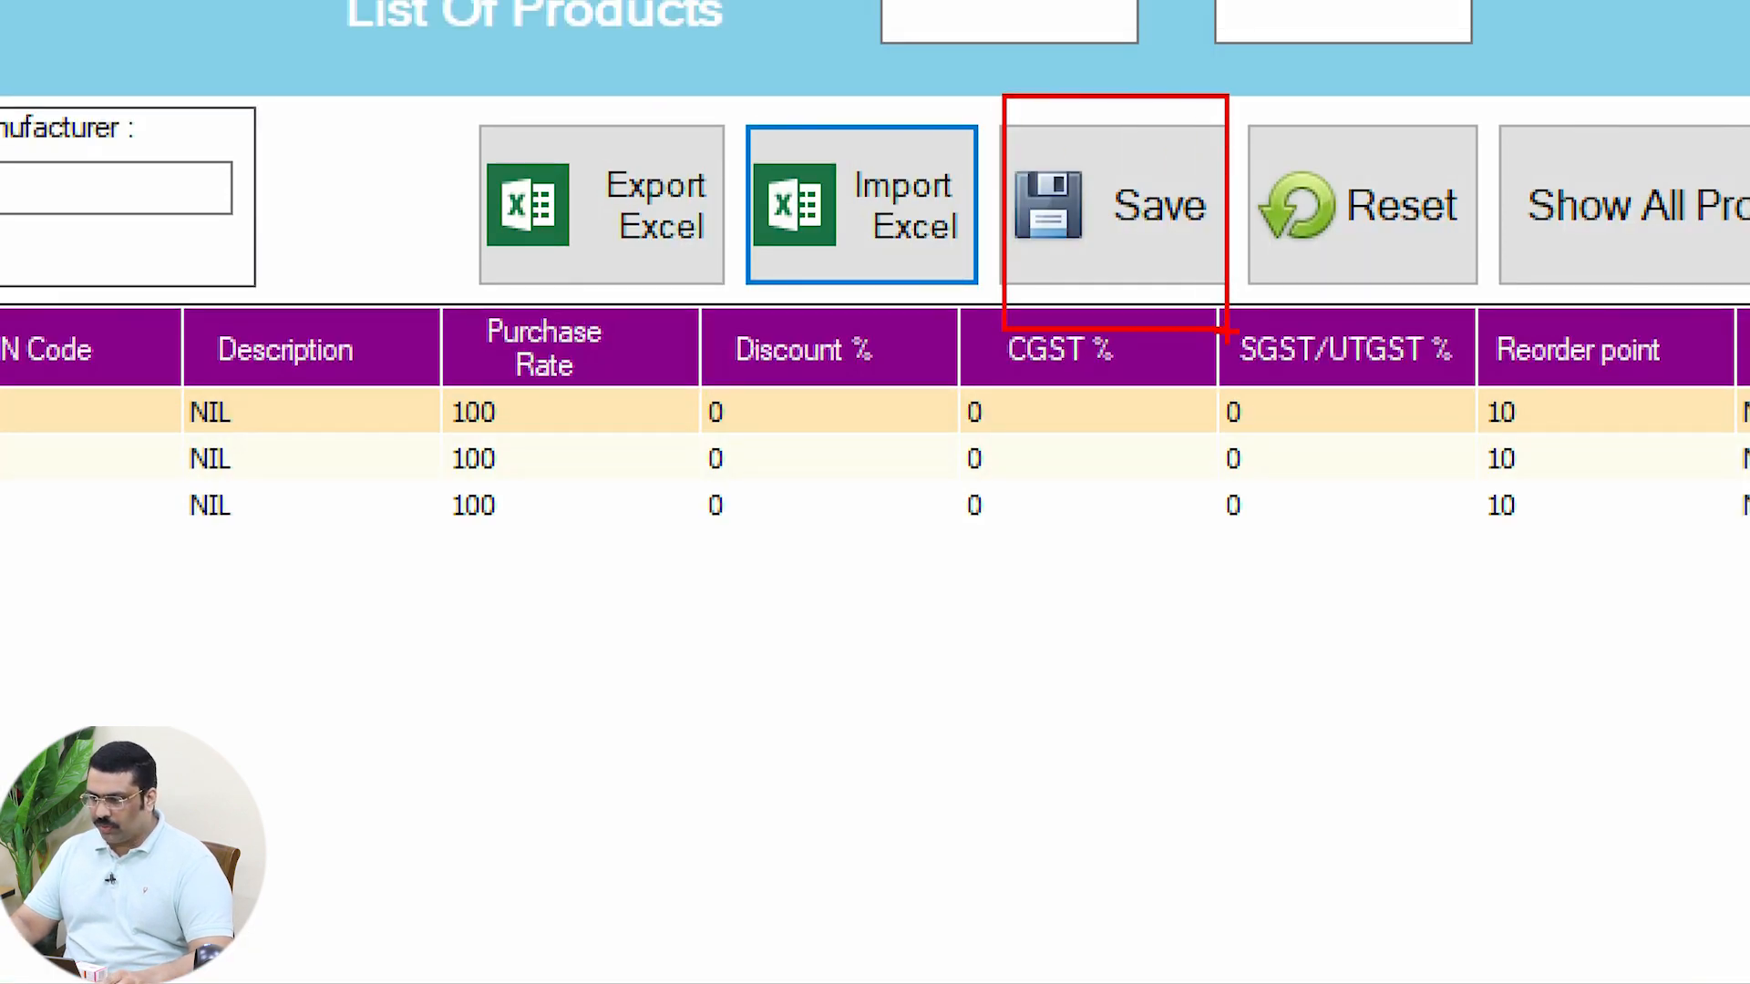
pyautogui.click(1166, 150)
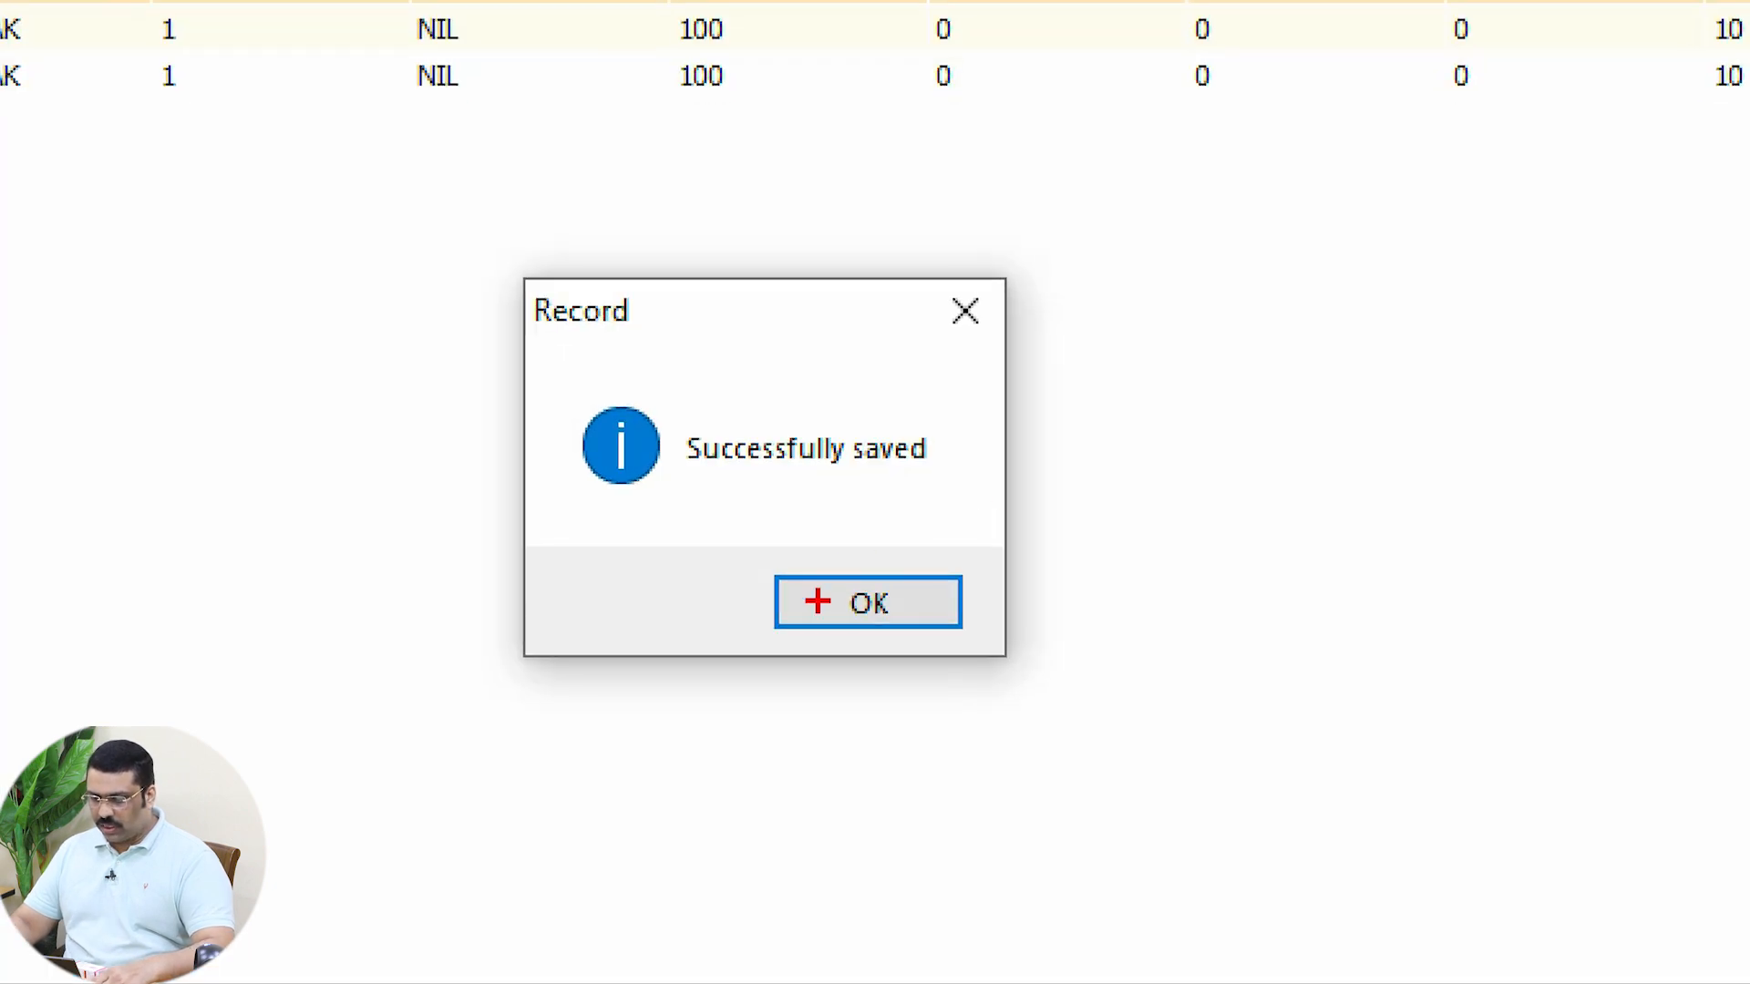
pyautogui.moveTo(746, 539); pyautogui.dragTo(1067, 665)
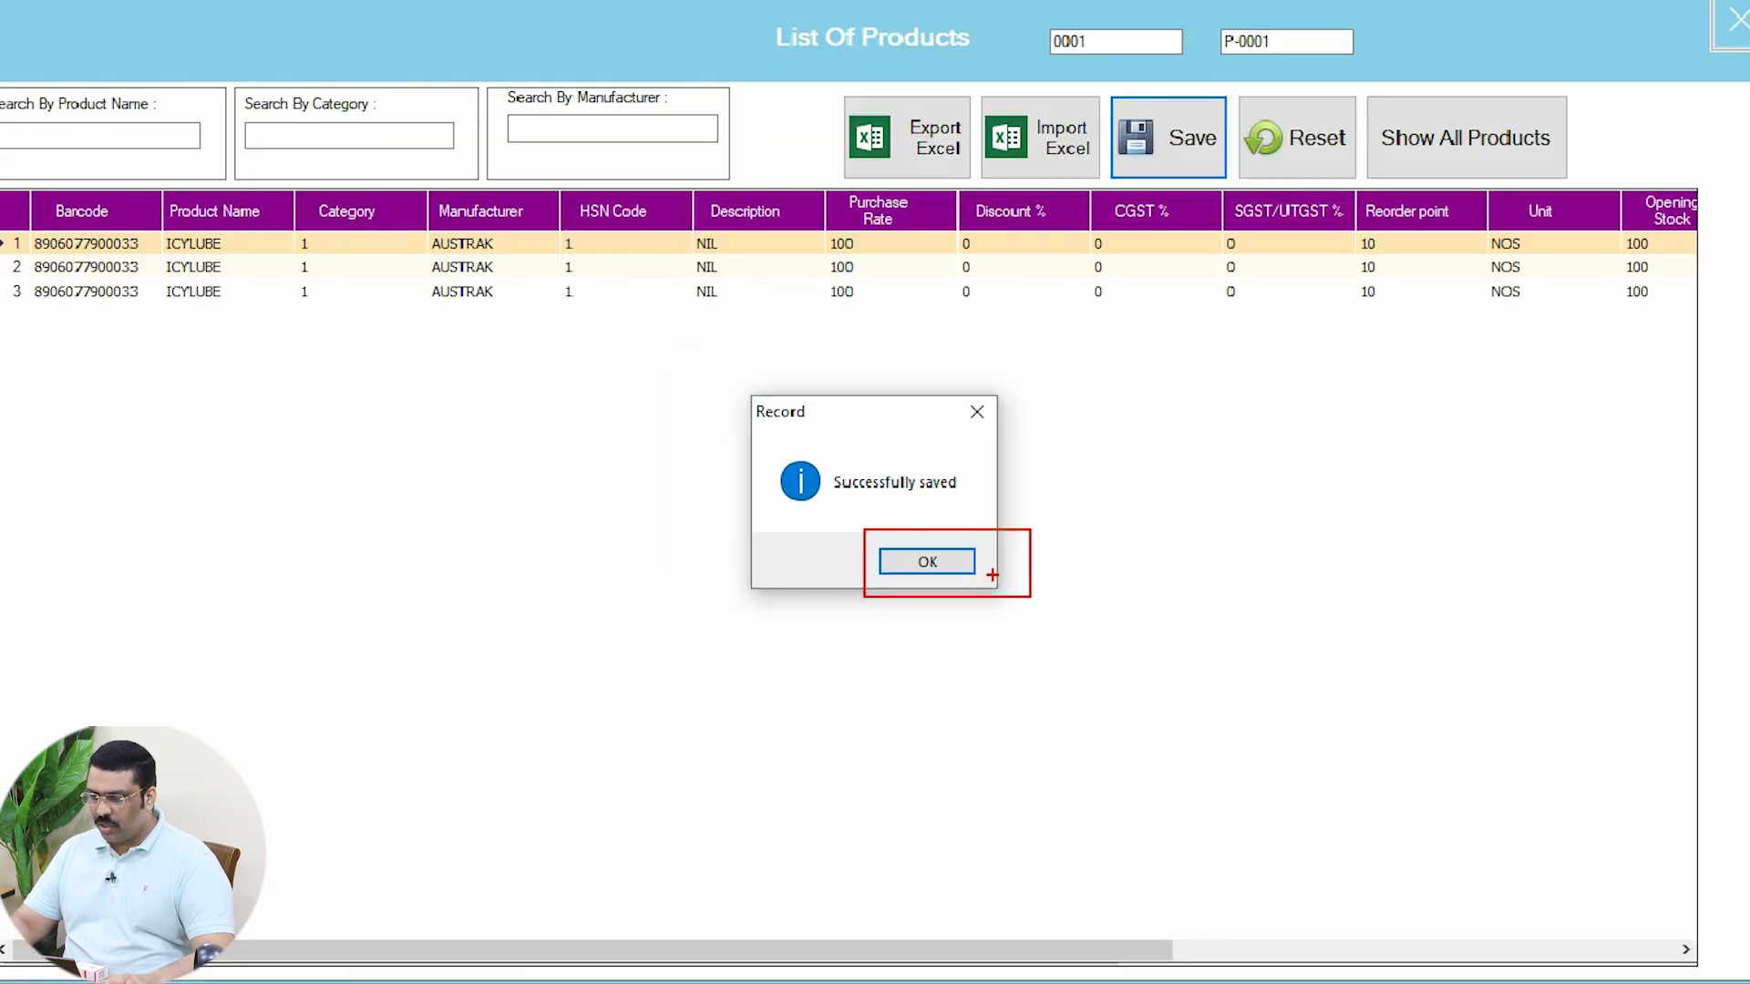
pyautogui.click(930, 561)
pyautogui.click(1723, 31)
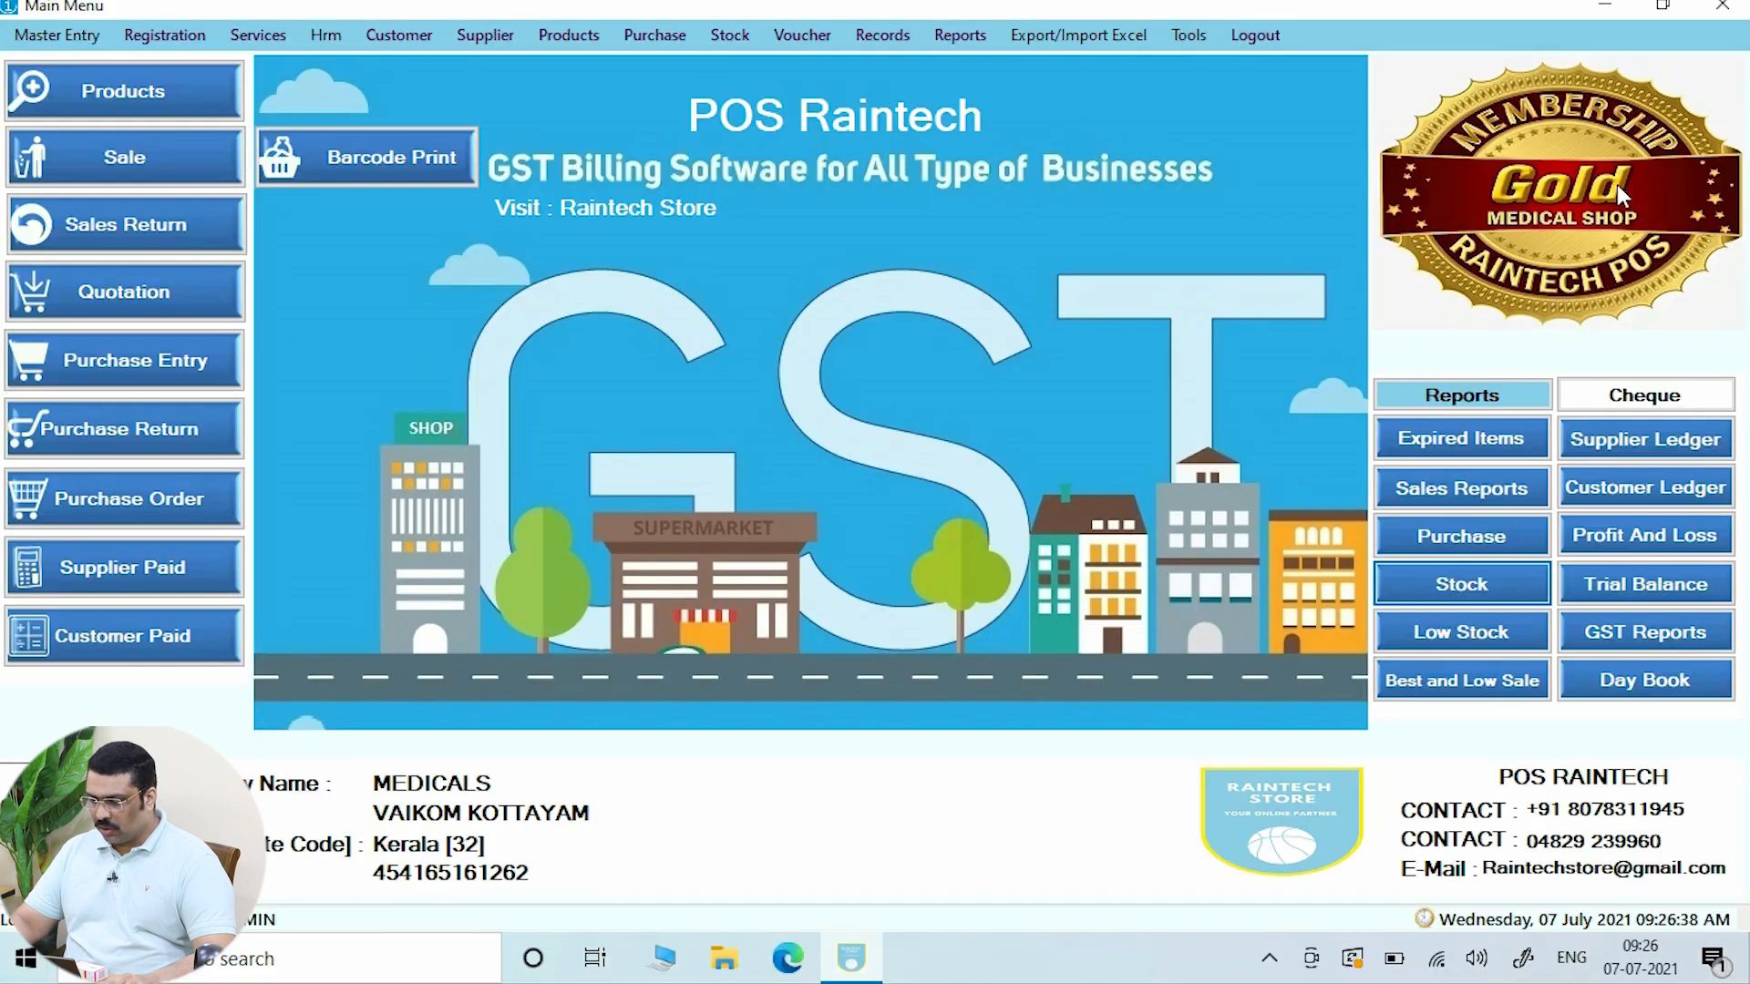
# - View the Stock In Report to check the imported product quantities, and close the report
pyautogui.click(1461, 584)
pyautogui.click(708, 515)
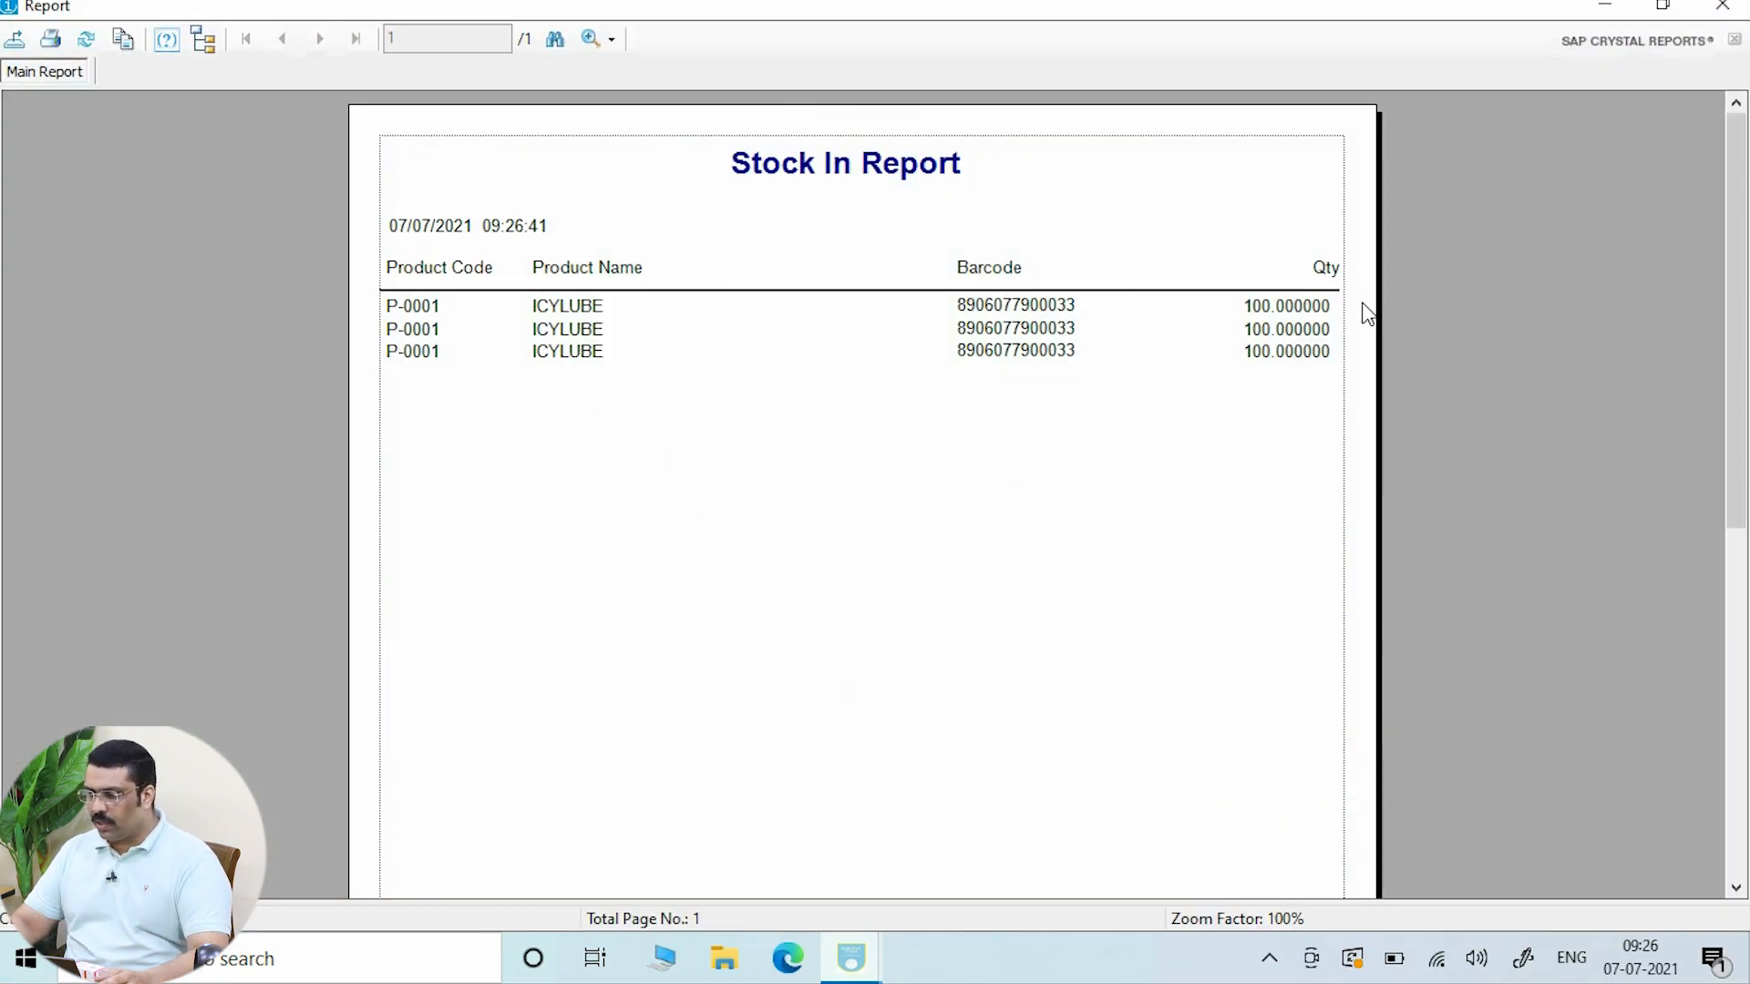
pyautogui.click(1722, 7)
pyautogui.click(1118, 543)
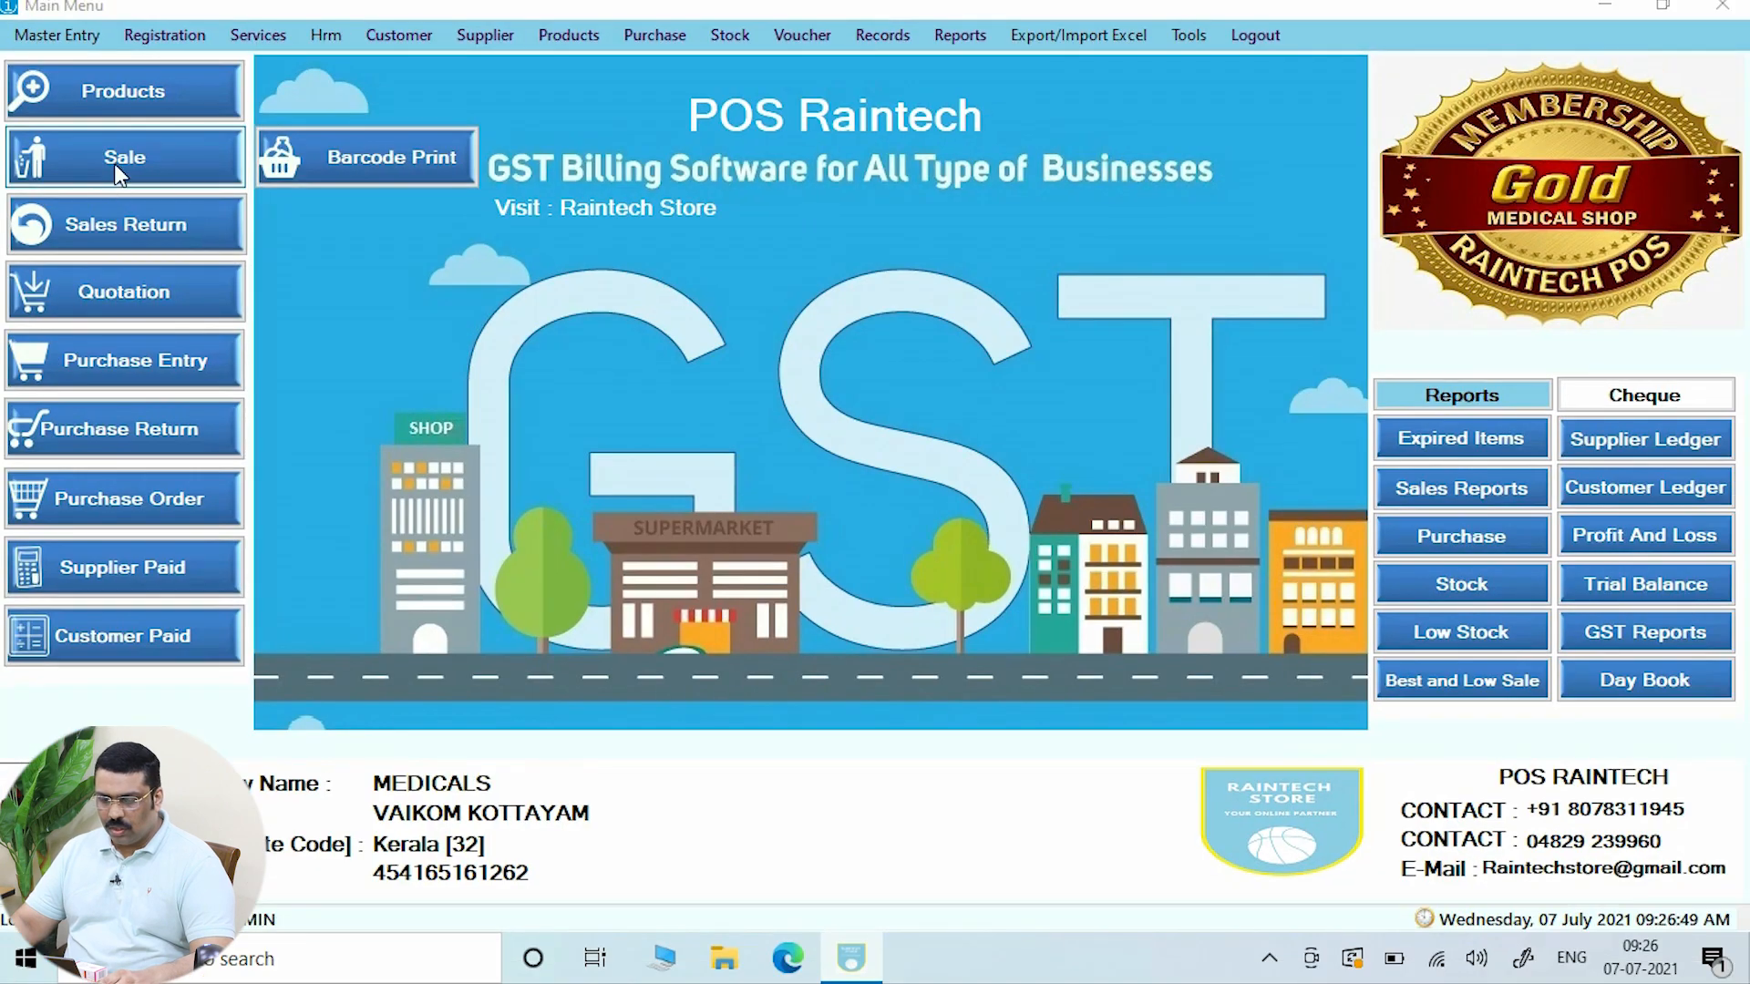
pyautogui.click(228, 195)
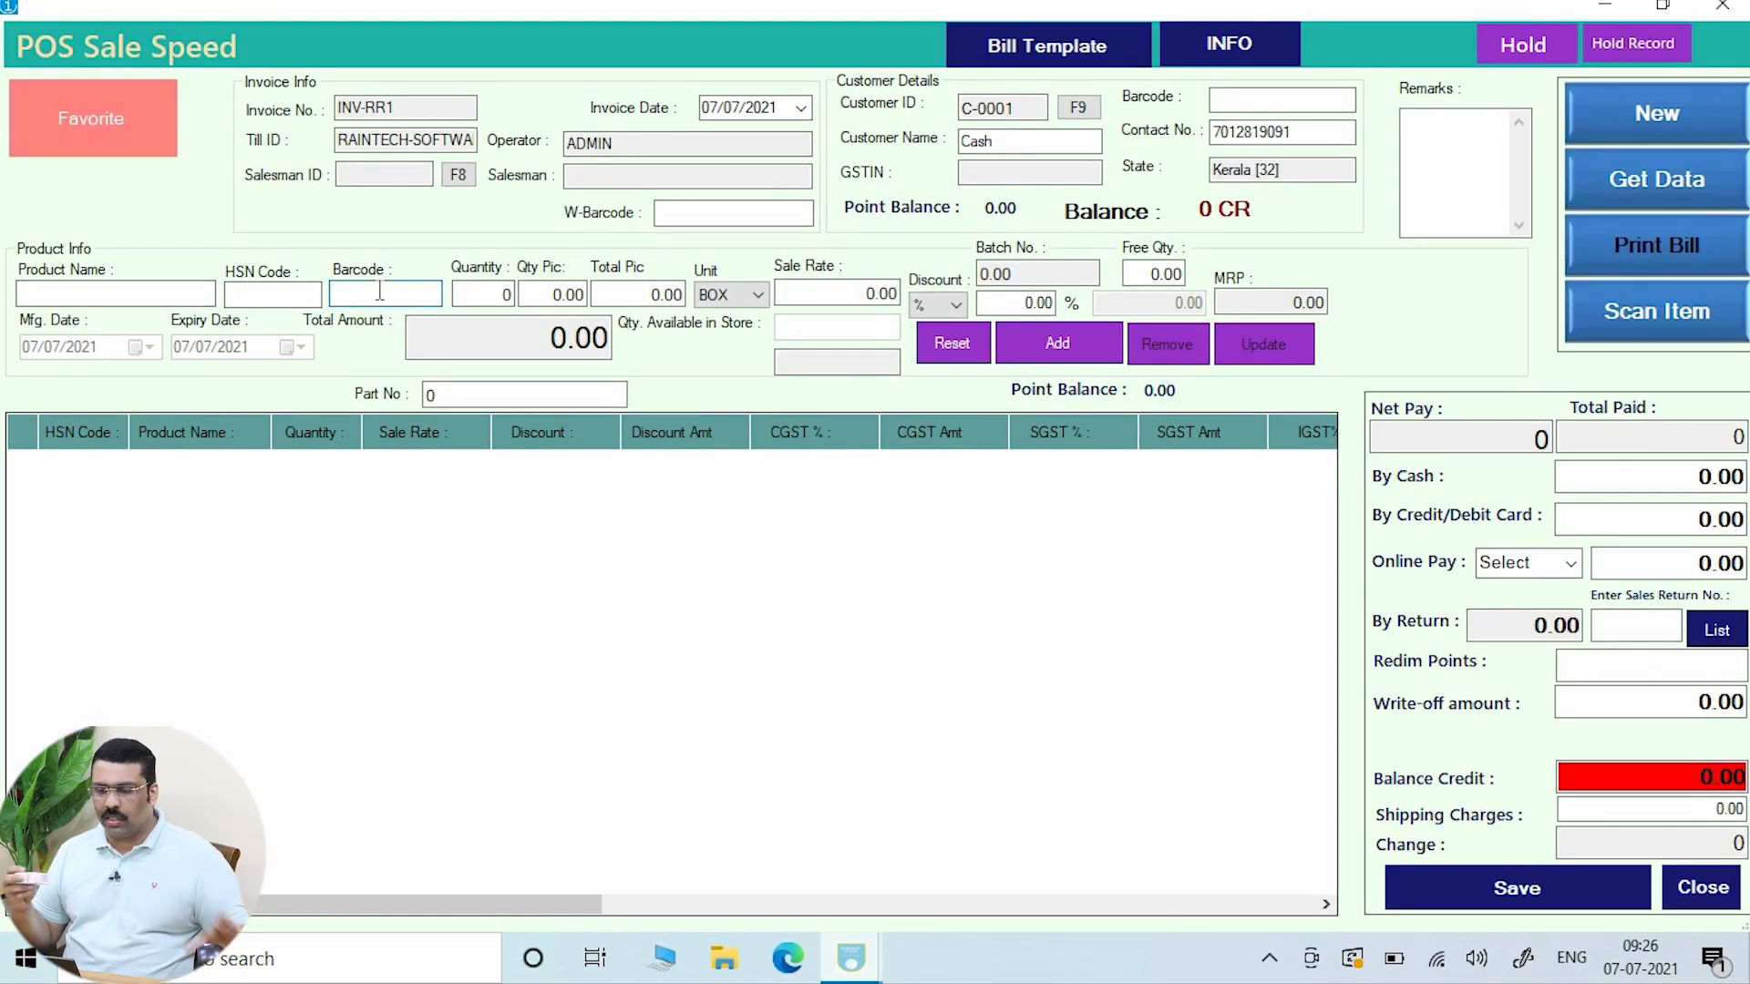
pyautogui.write('8906077900033')
pyautogui.press('Return')
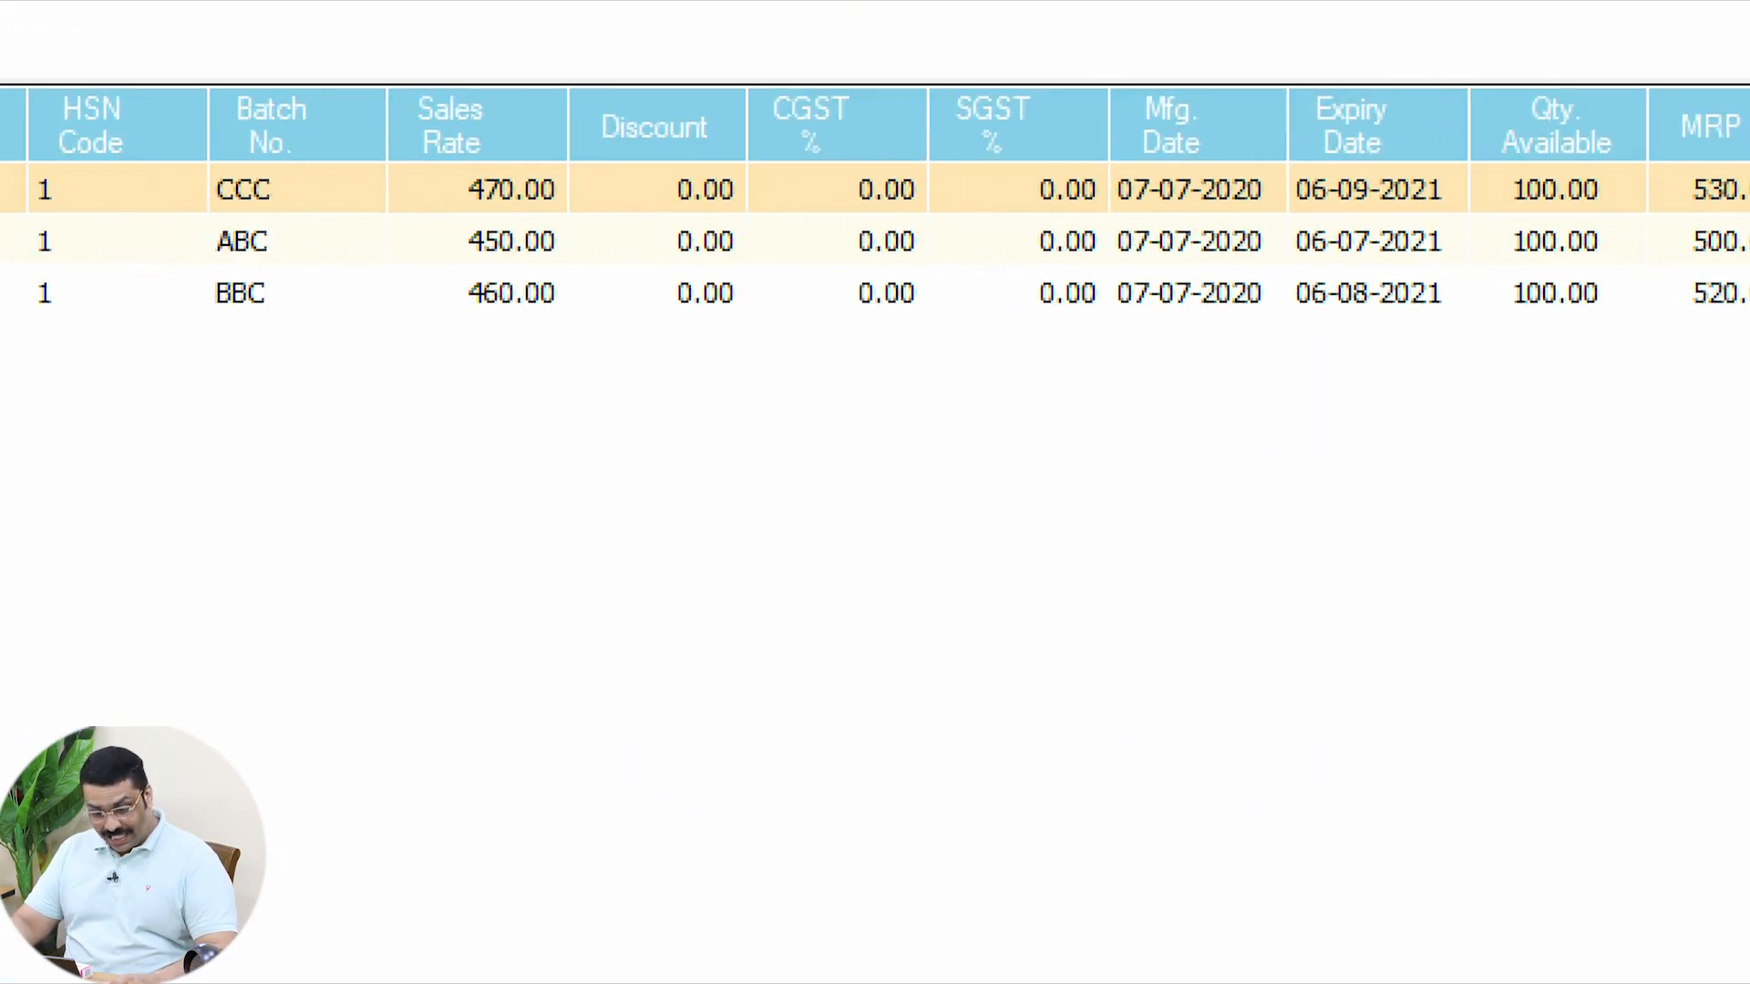
pyautogui.moveTo(439, 107)
pyautogui.mouseDown()
pyautogui.moveTo(449, 175)
pyautogui.moveTo(576, 470)
pyautogui.mouseUp()
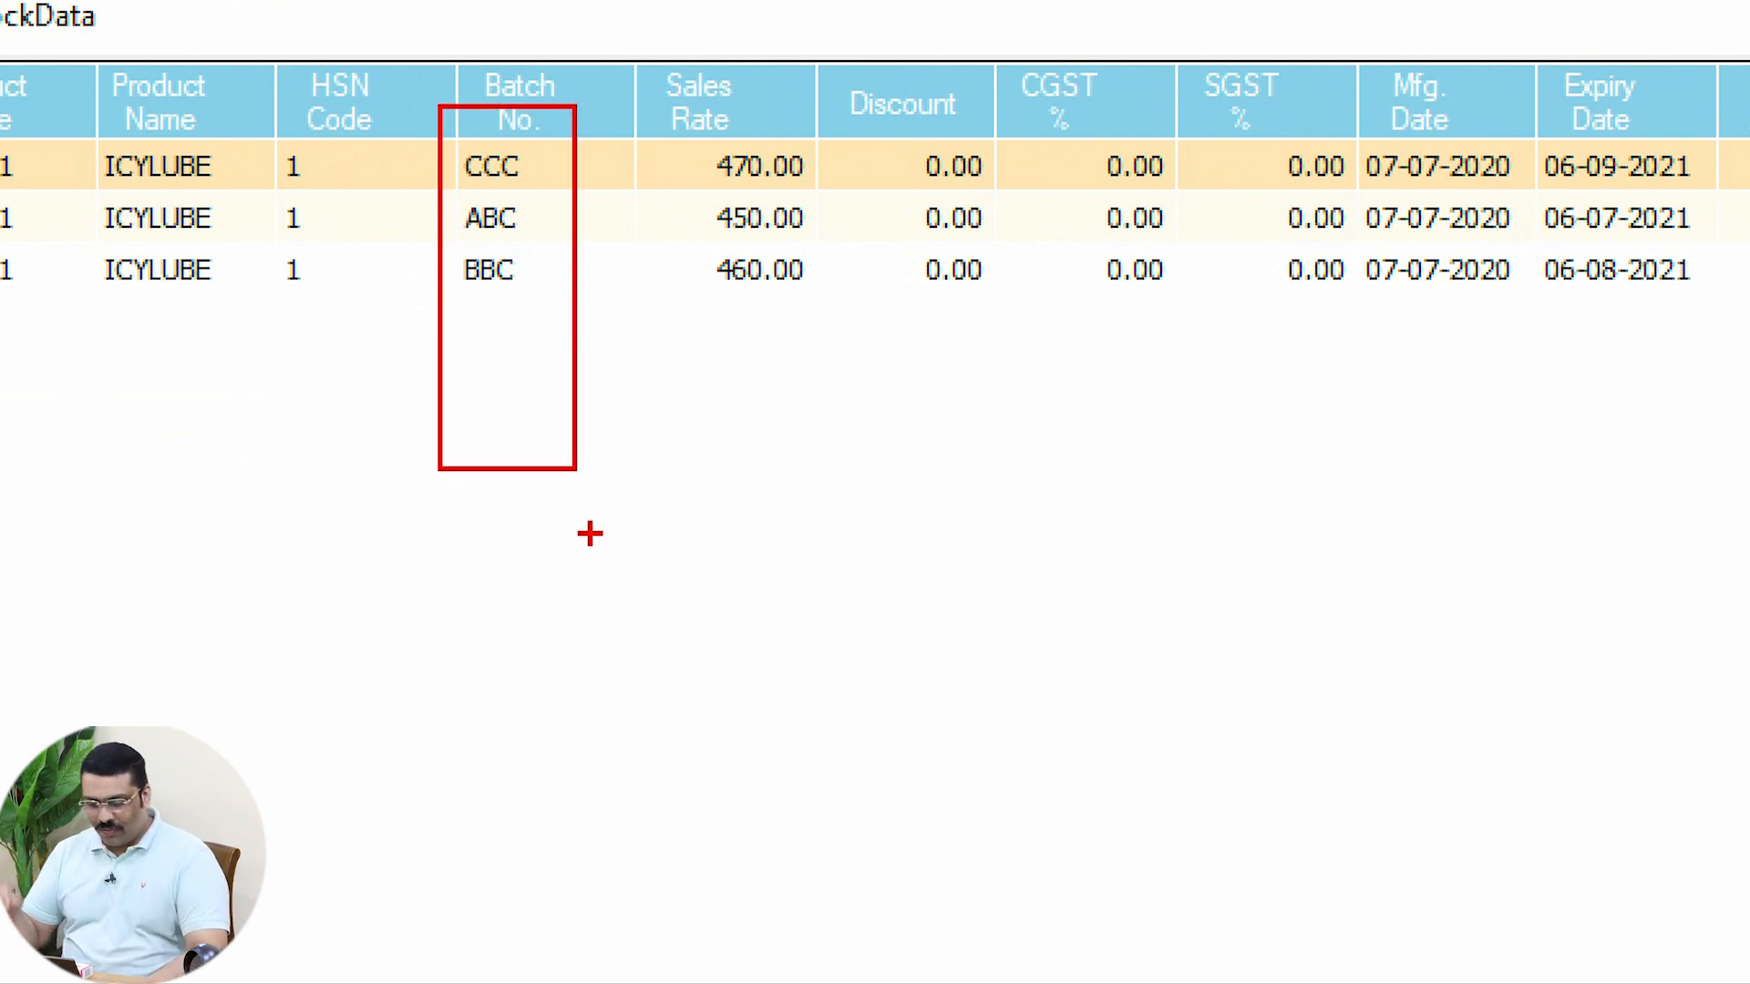
pyautogui.press('Escape')
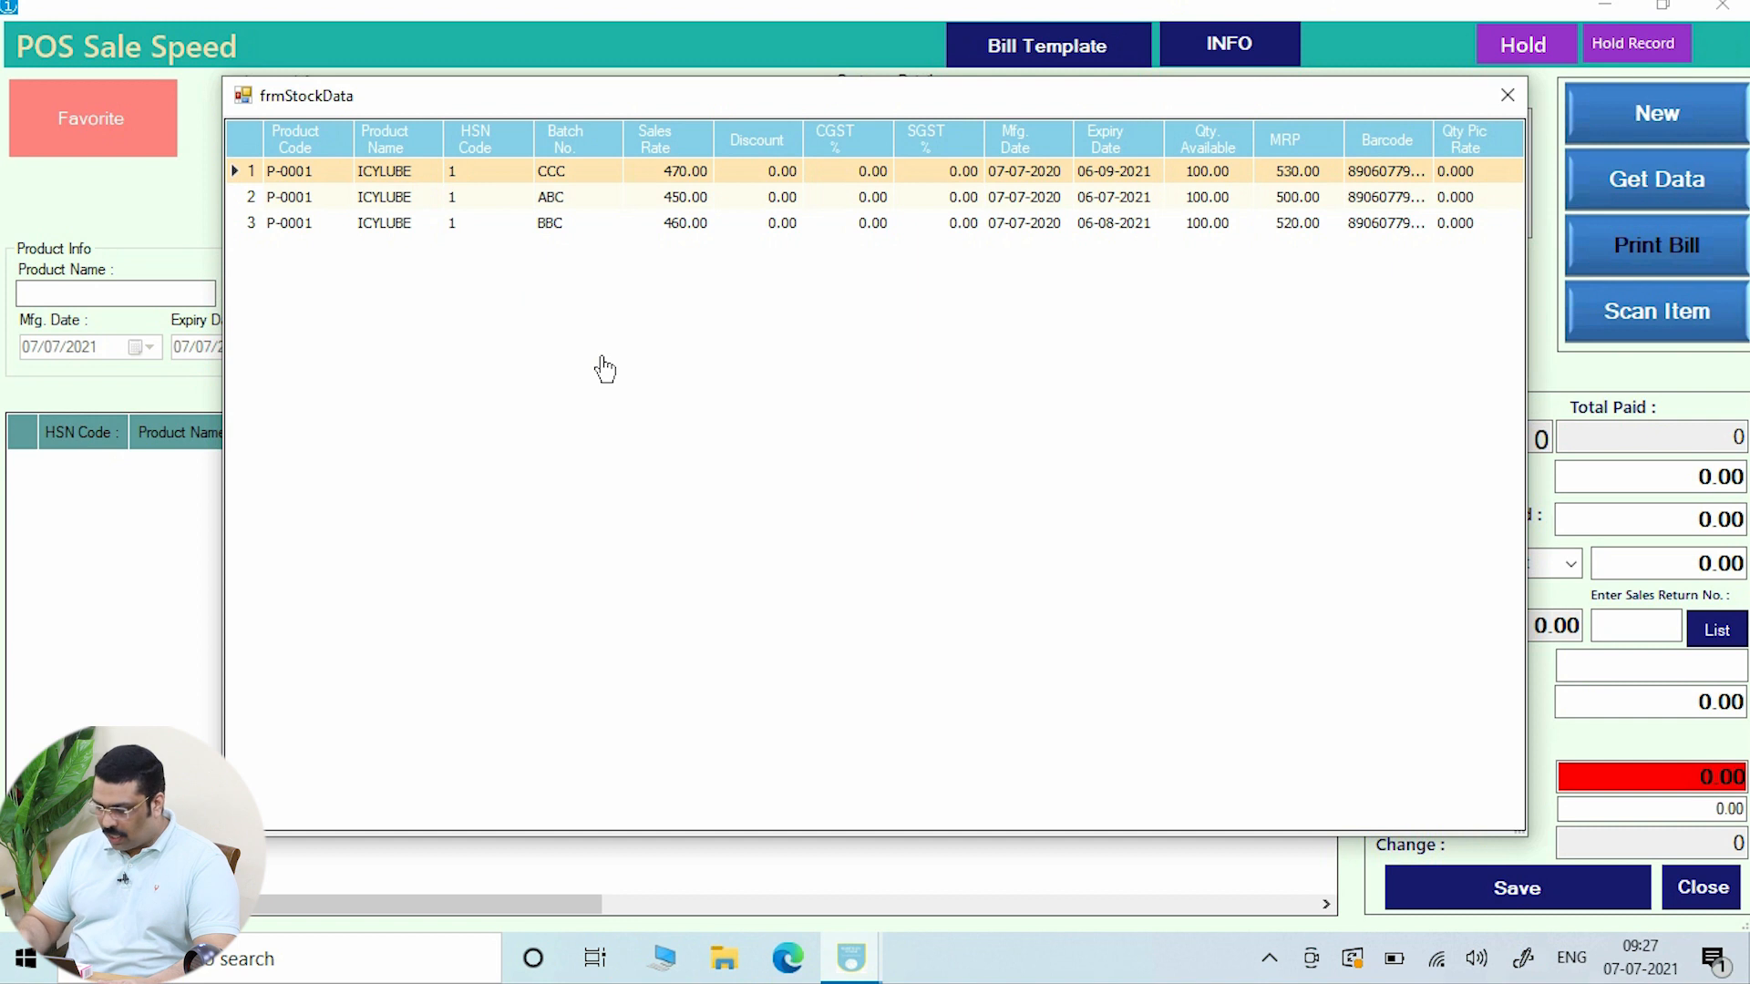
pyautogui.press('Down')
pyautogui.press('Down')
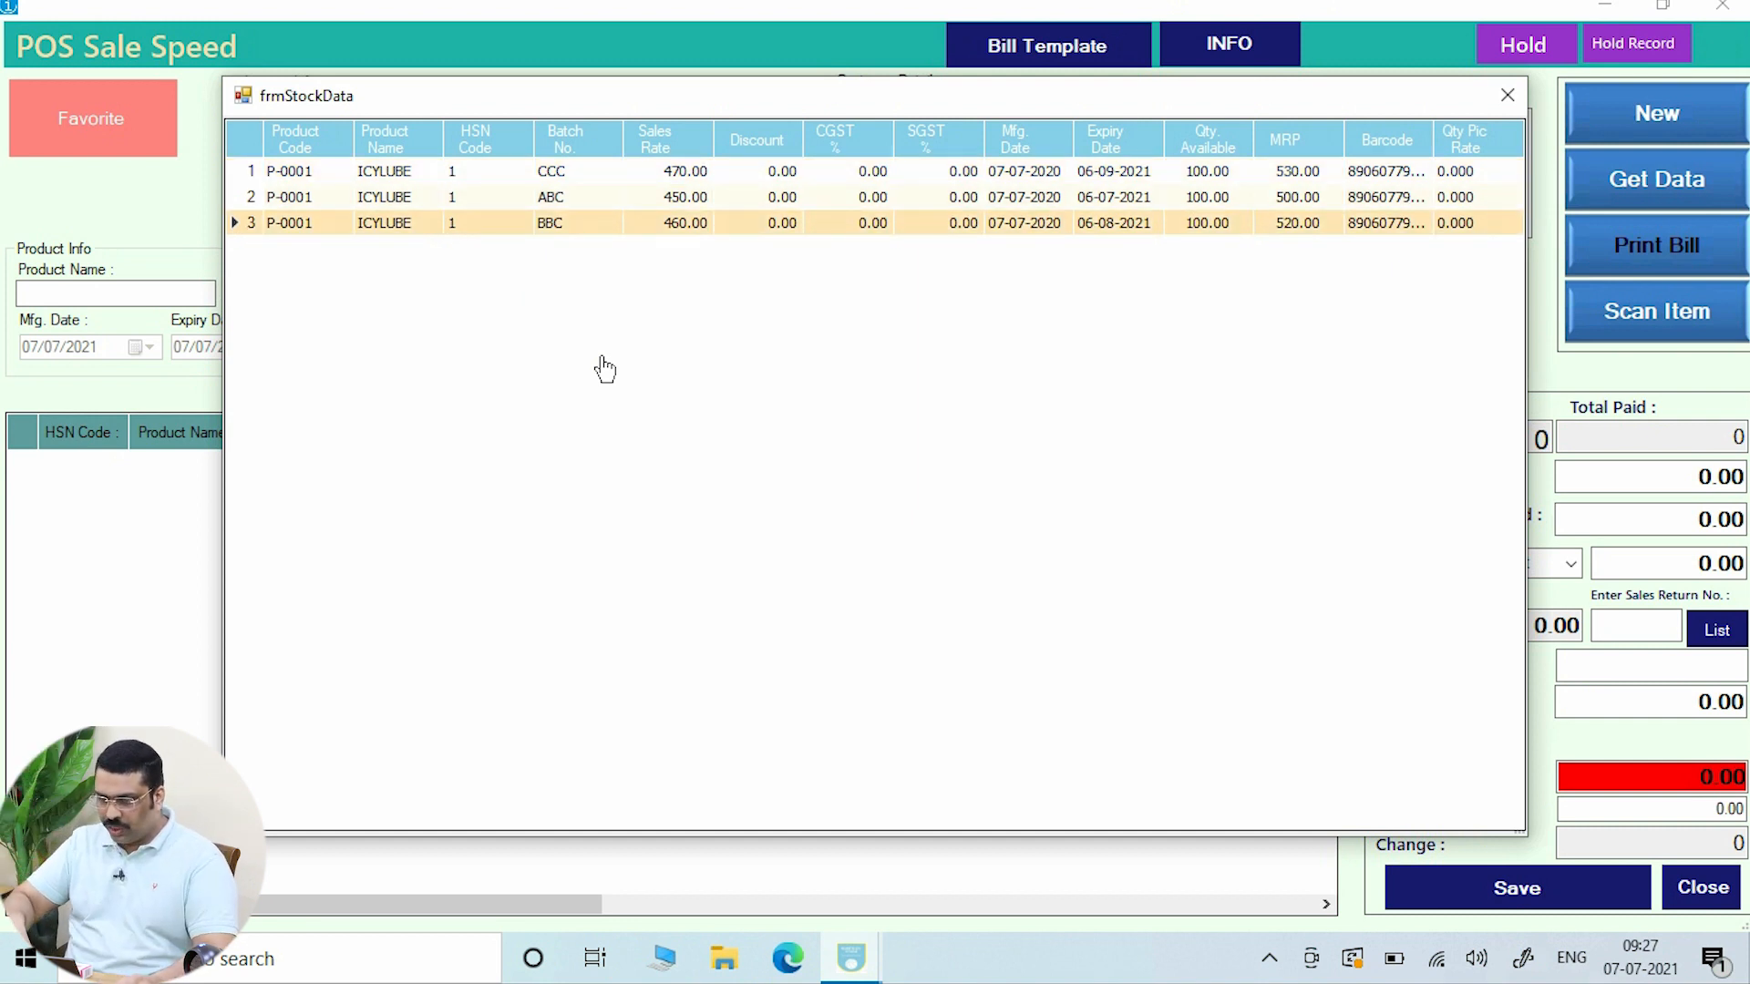
pyautogui.press('Up')
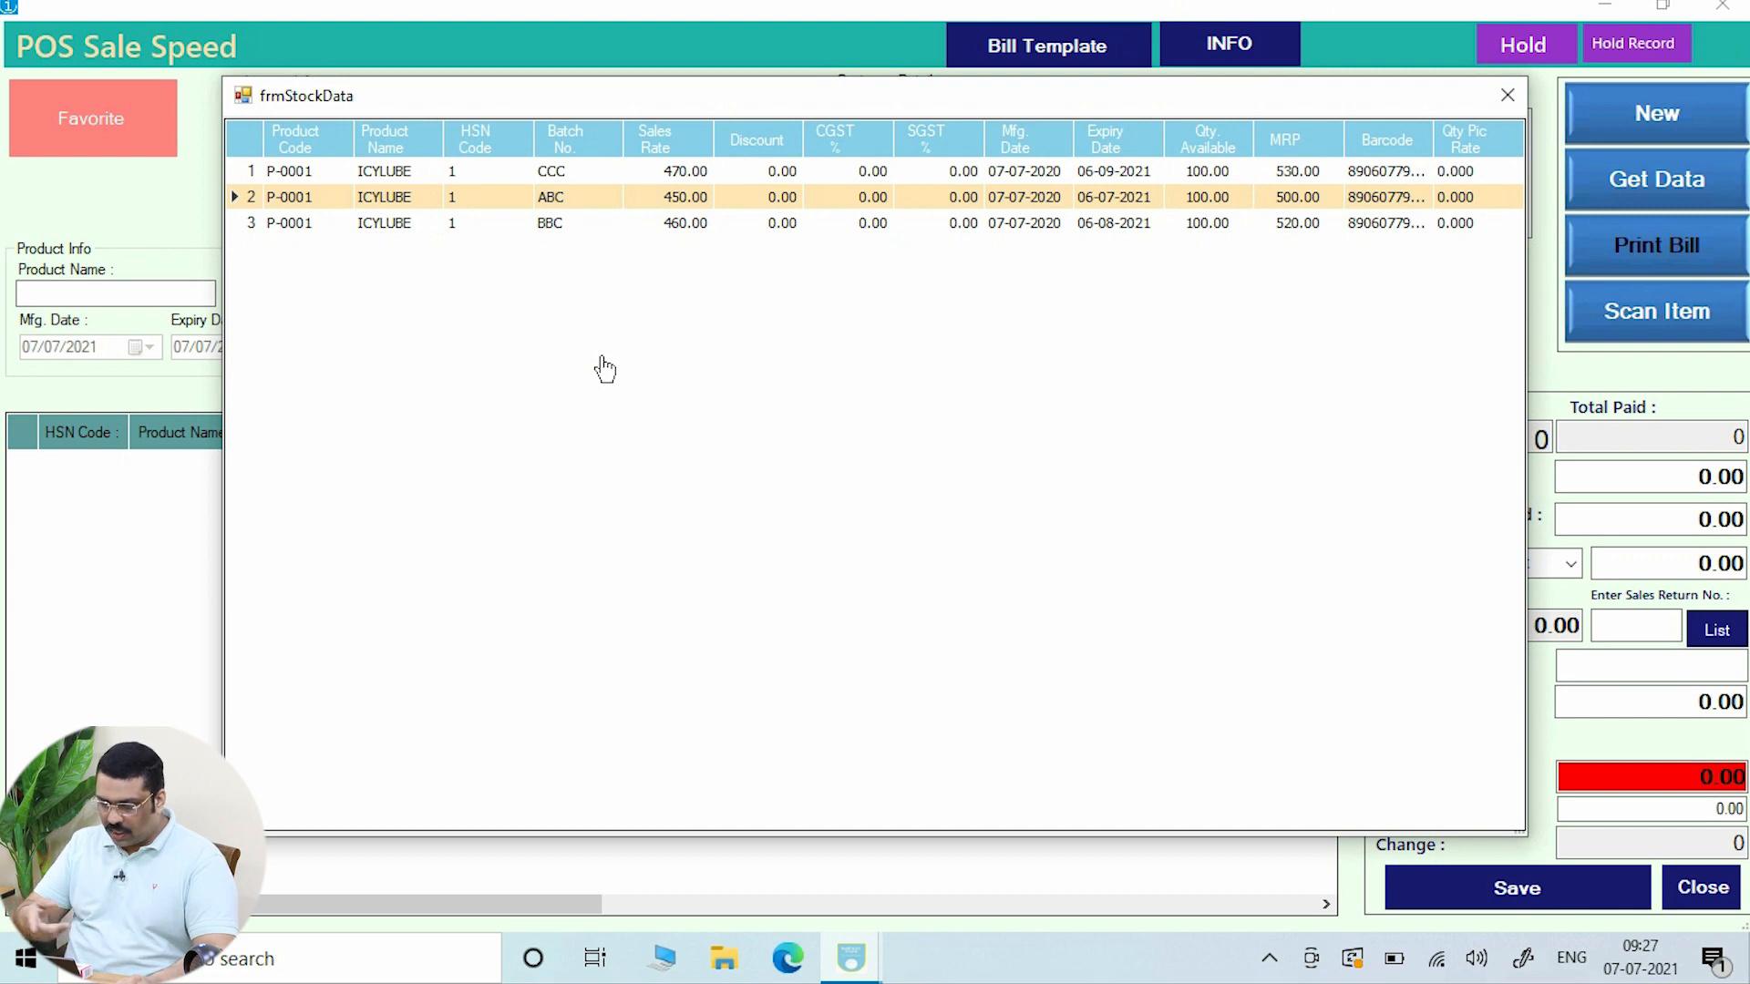
pyautogui.press('Return')
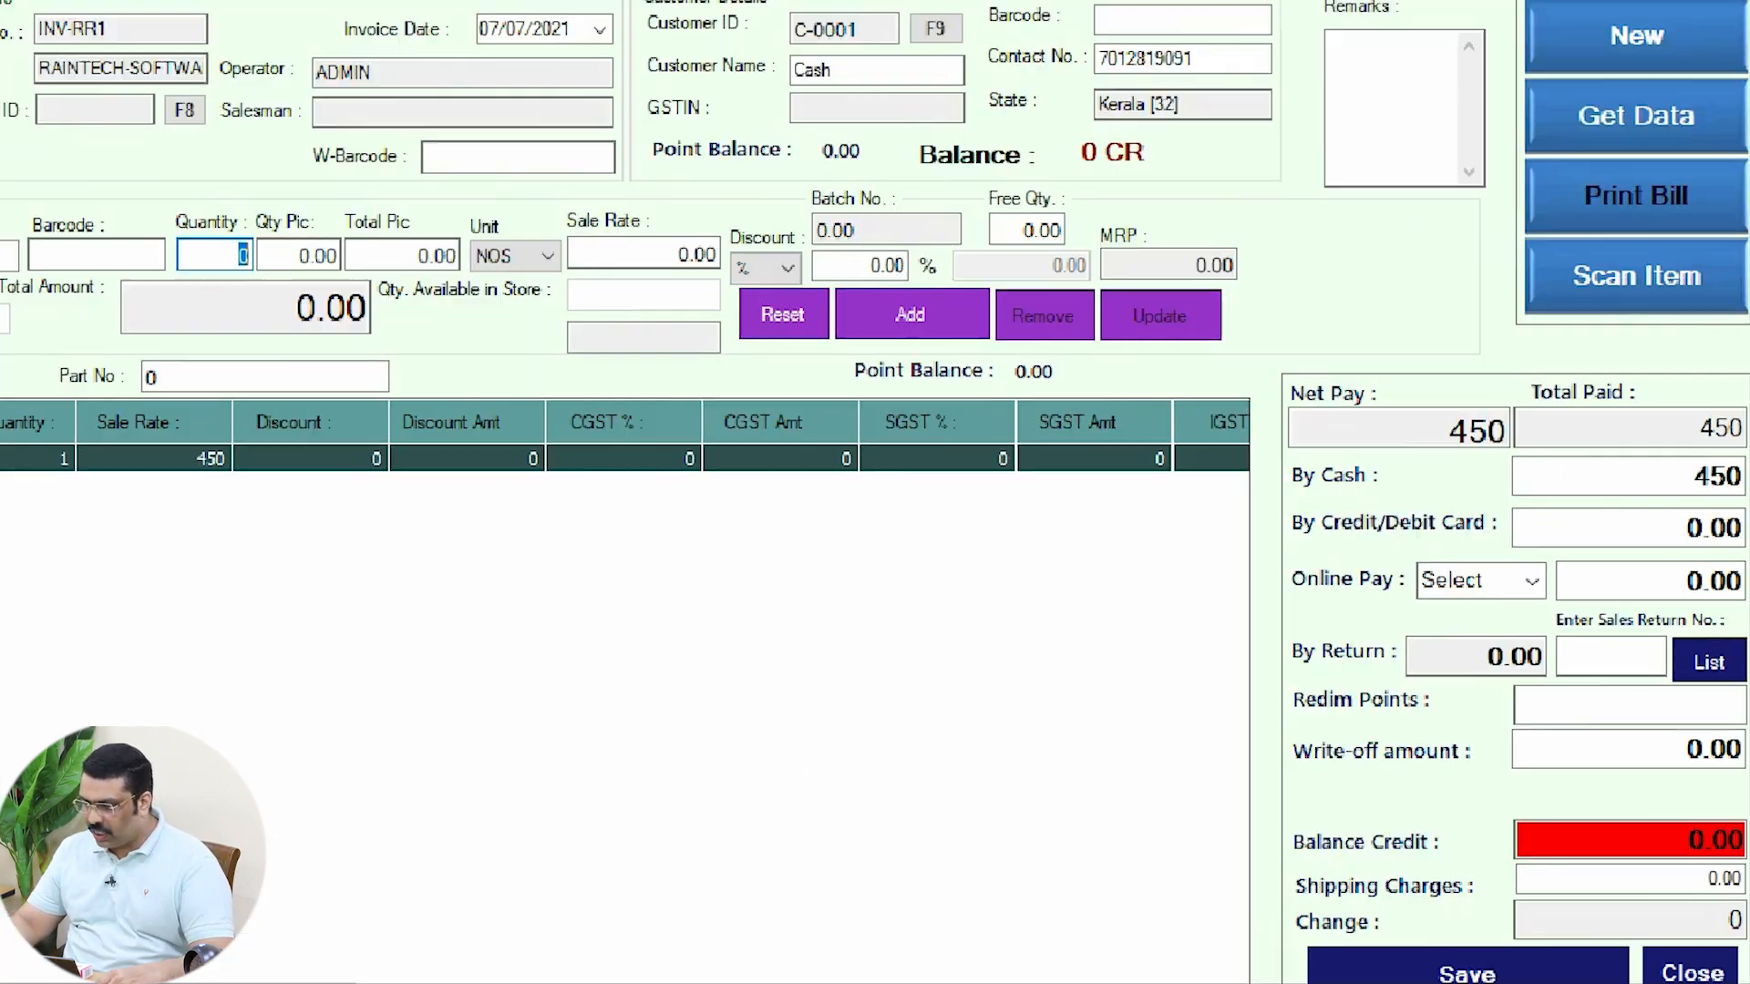
pyautogui.hotkey('ctrl', '2')
pyautogui.moveTo(1459, 386)
pyautogui.mouseDown()
pyautogui.moveTo(1514, 468)
pyautogui.moveTo(1561, 469)
pyautogui.mouseUp()
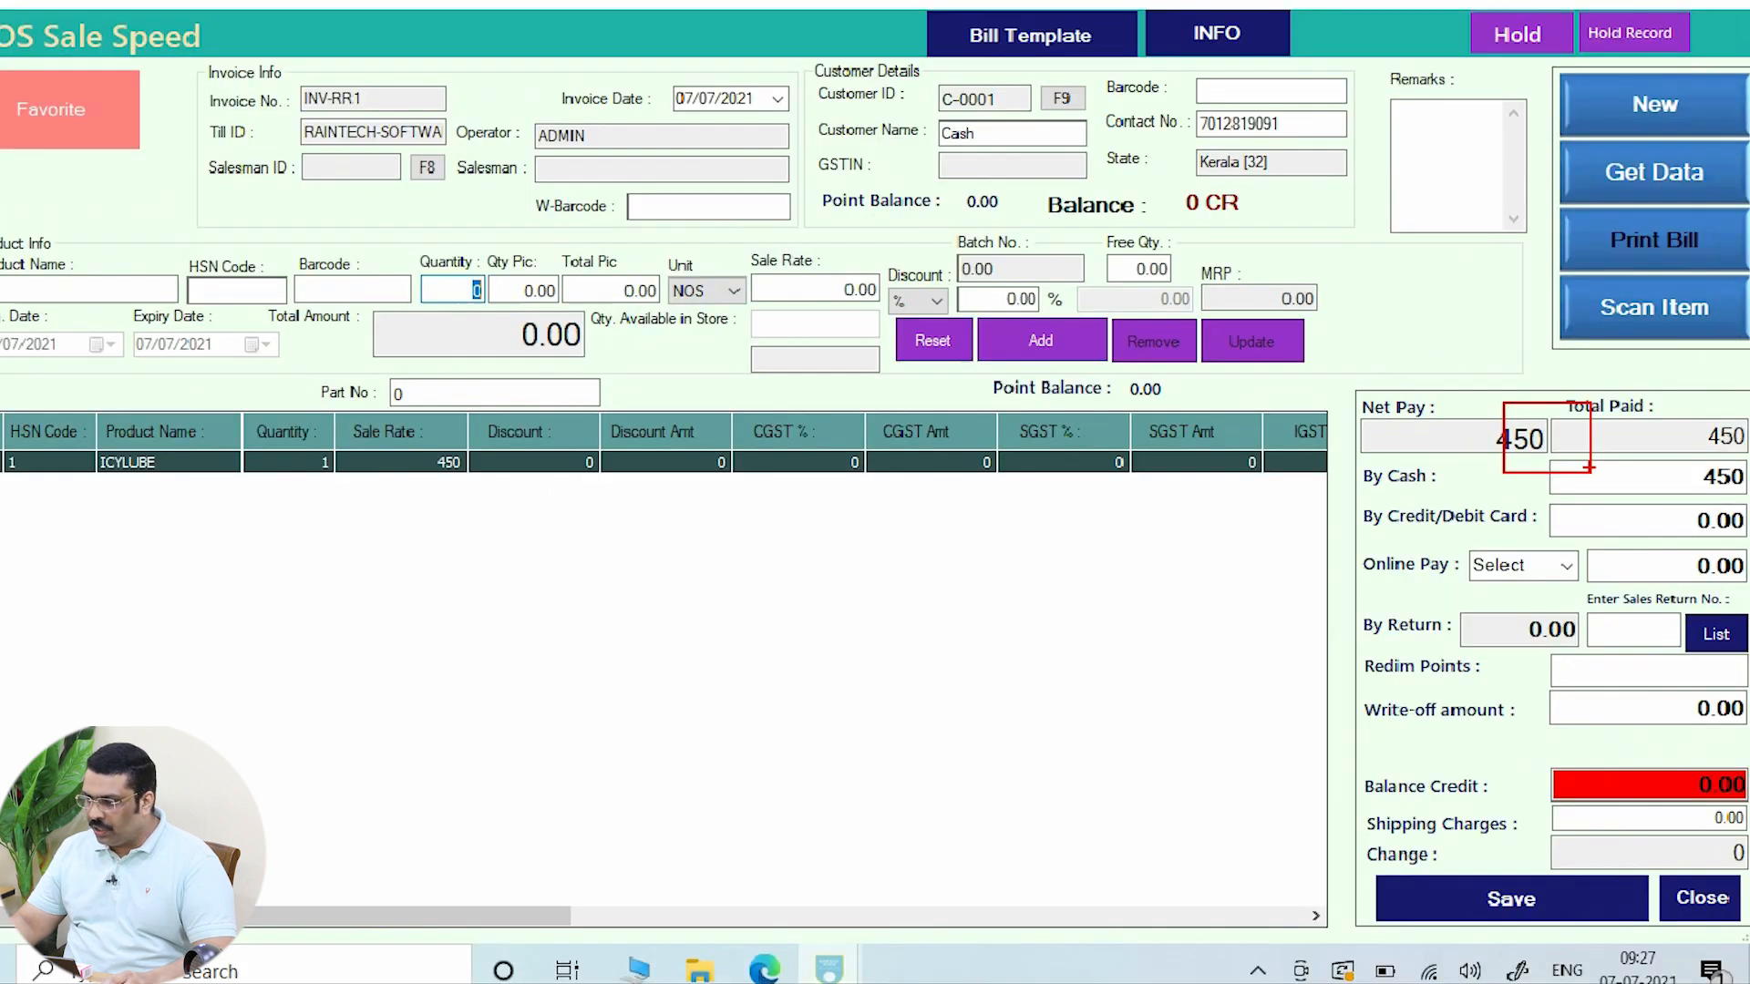
pyautogui.press('Escape')
# - Start a new bill and add batch CCC of ICYLUBE by its barcode
pyautogui.click(1633, 138)
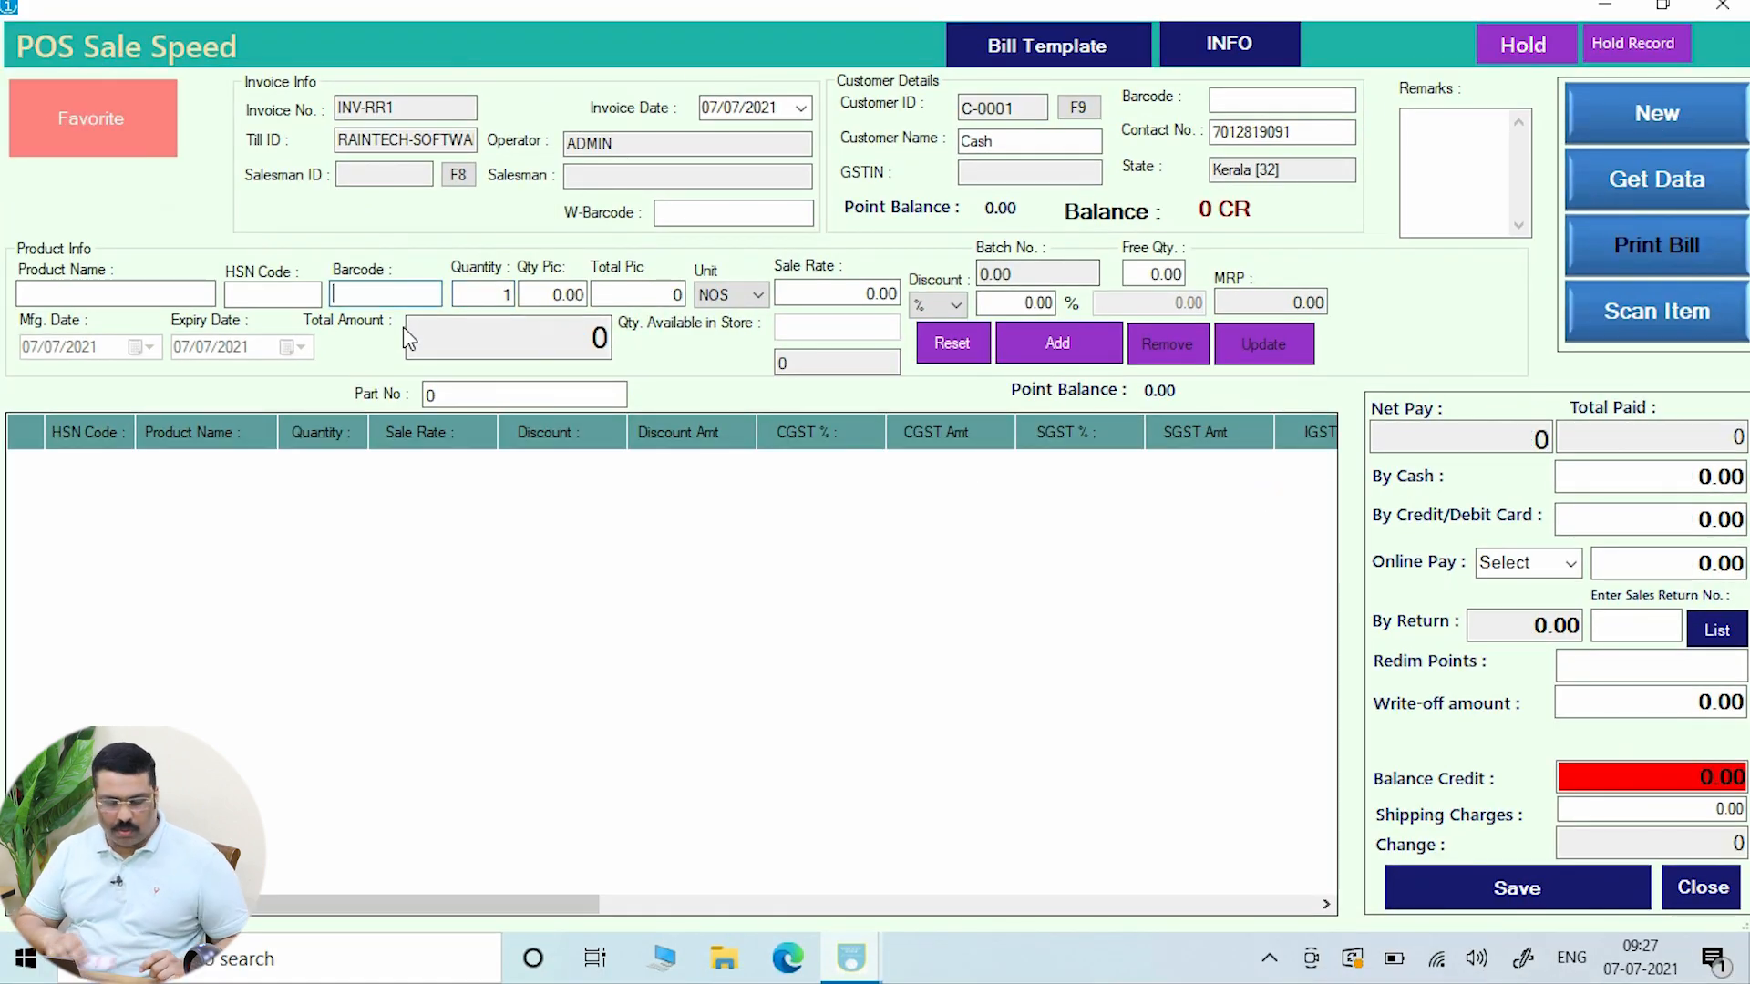
pyautogui.write('8906077904314')
pyautogui.press('Return')
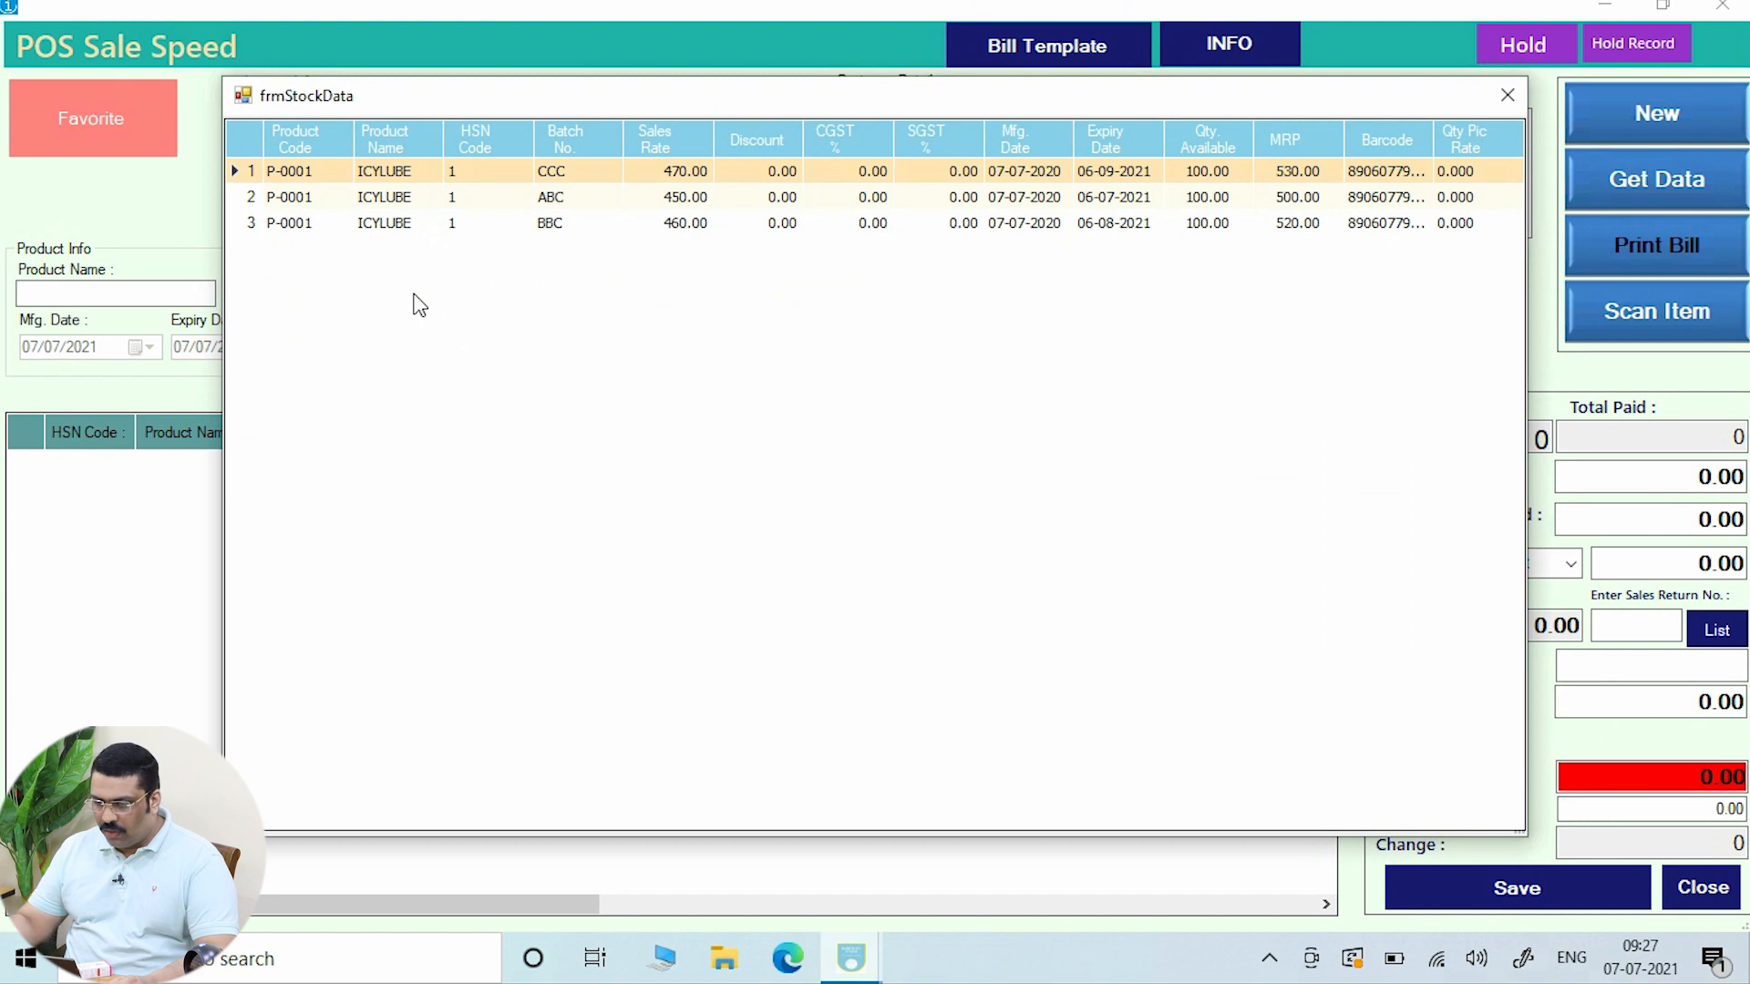
pyautogui.doubleClick(484, 176)
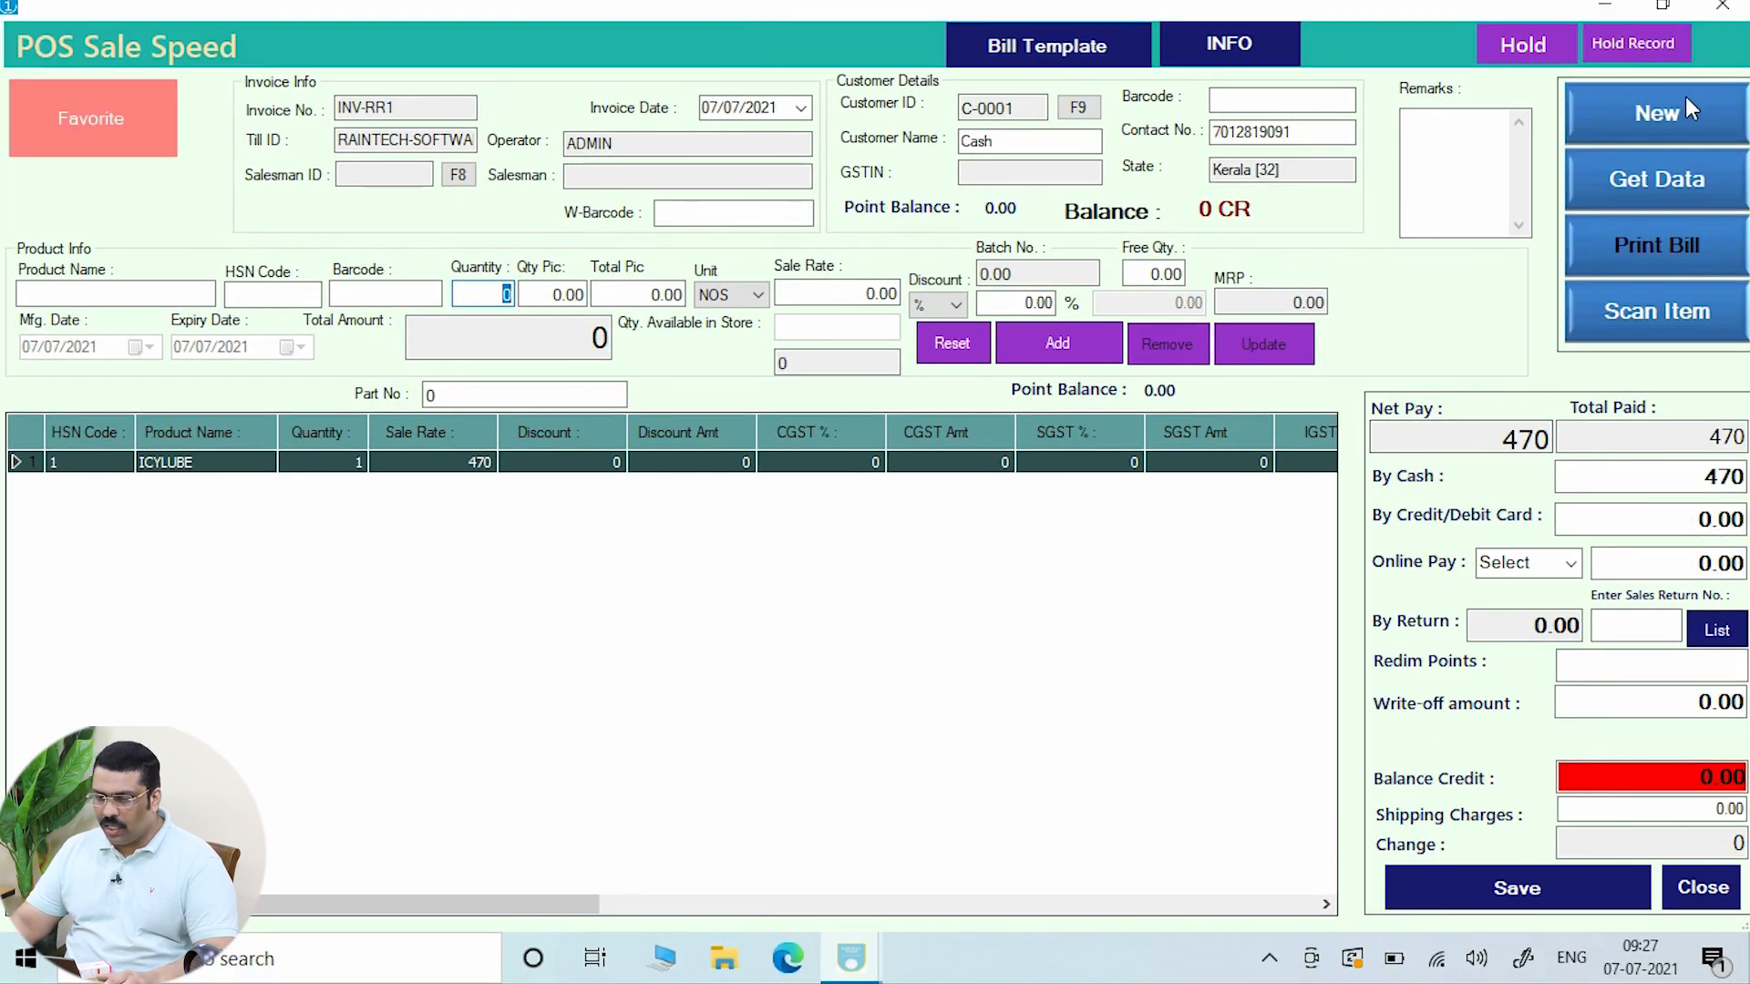
# - Clear the bill for a new sale and add batch BBC of ICYLUBE by its barcode
pyautogui.click(1686, 102)
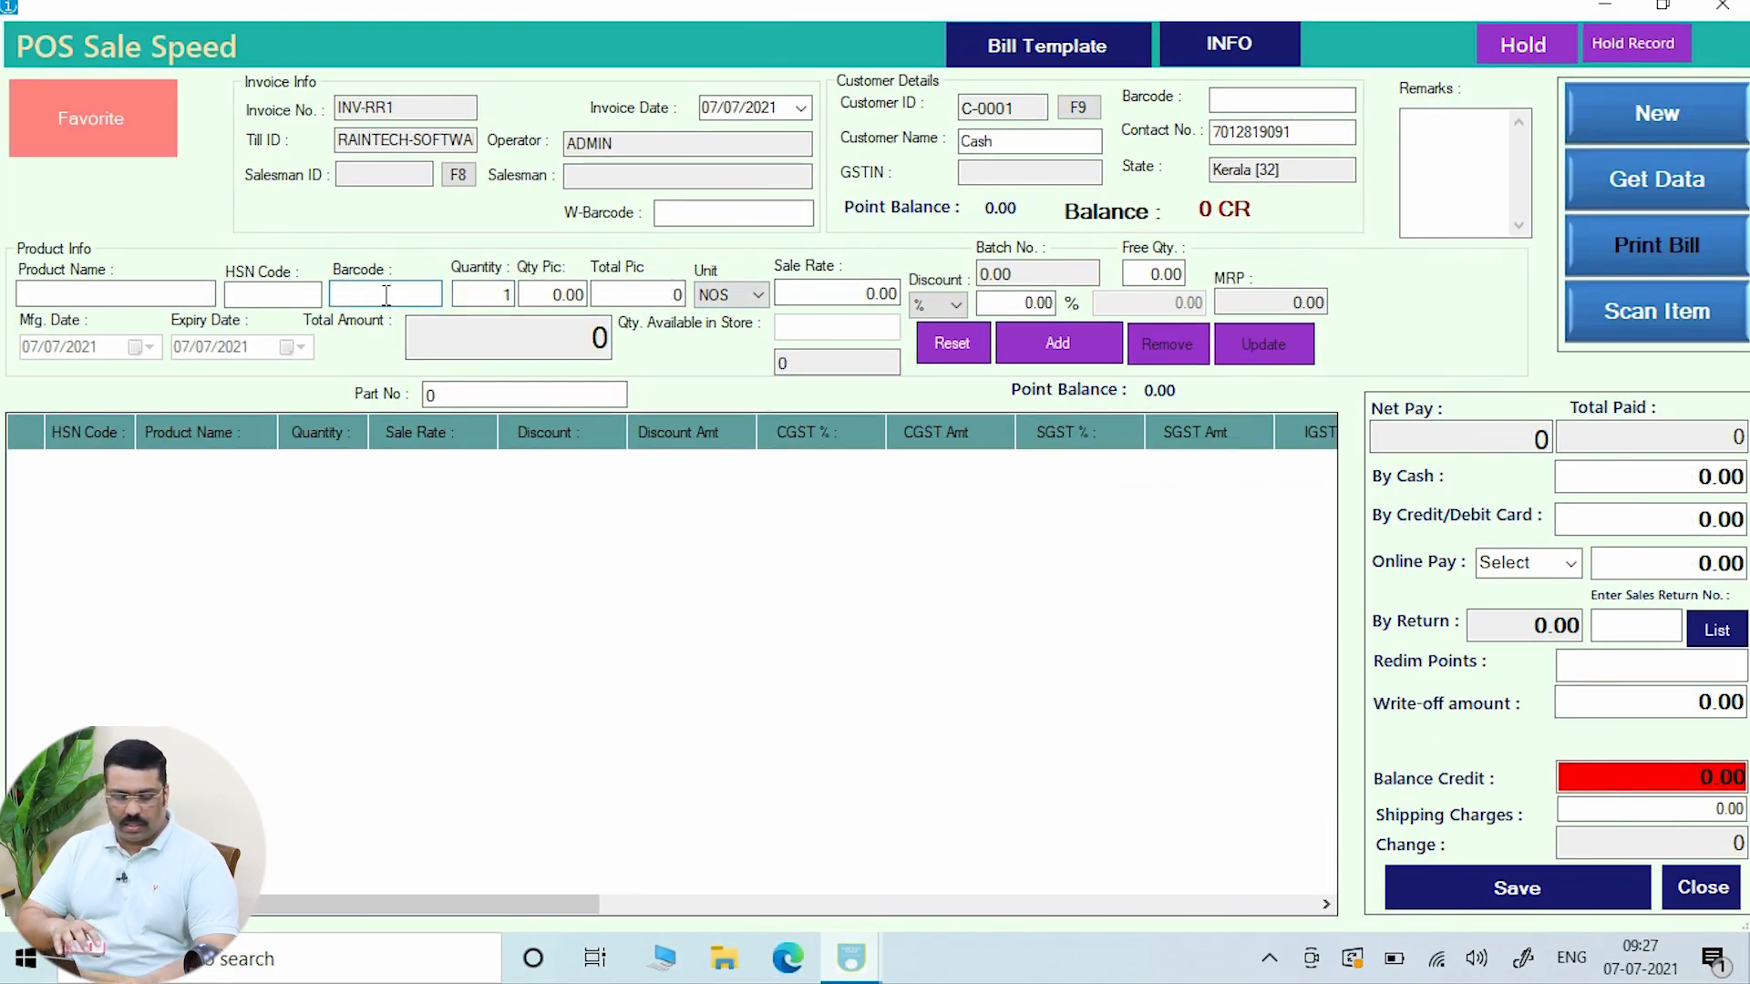
pyautogui.write('8906077900002')
pyautogui.press('Return')
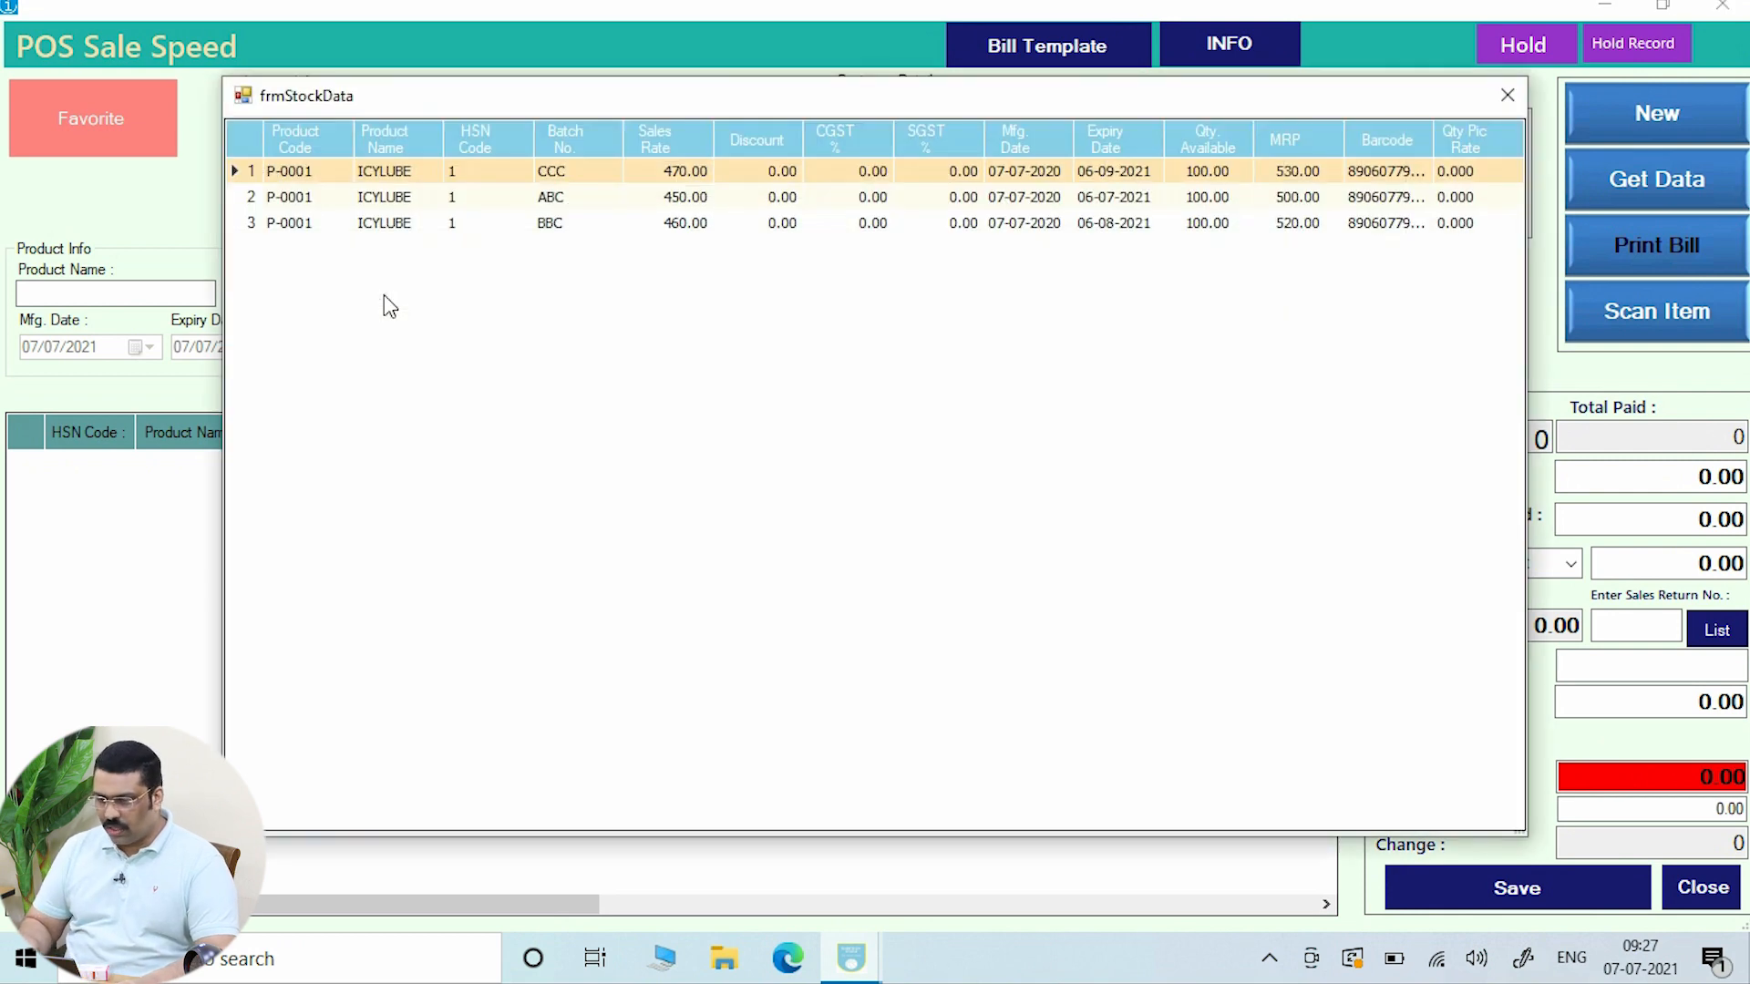
pyautogui.press('Down')
pyautogui.press('Down')
pyautogui.press('Return')
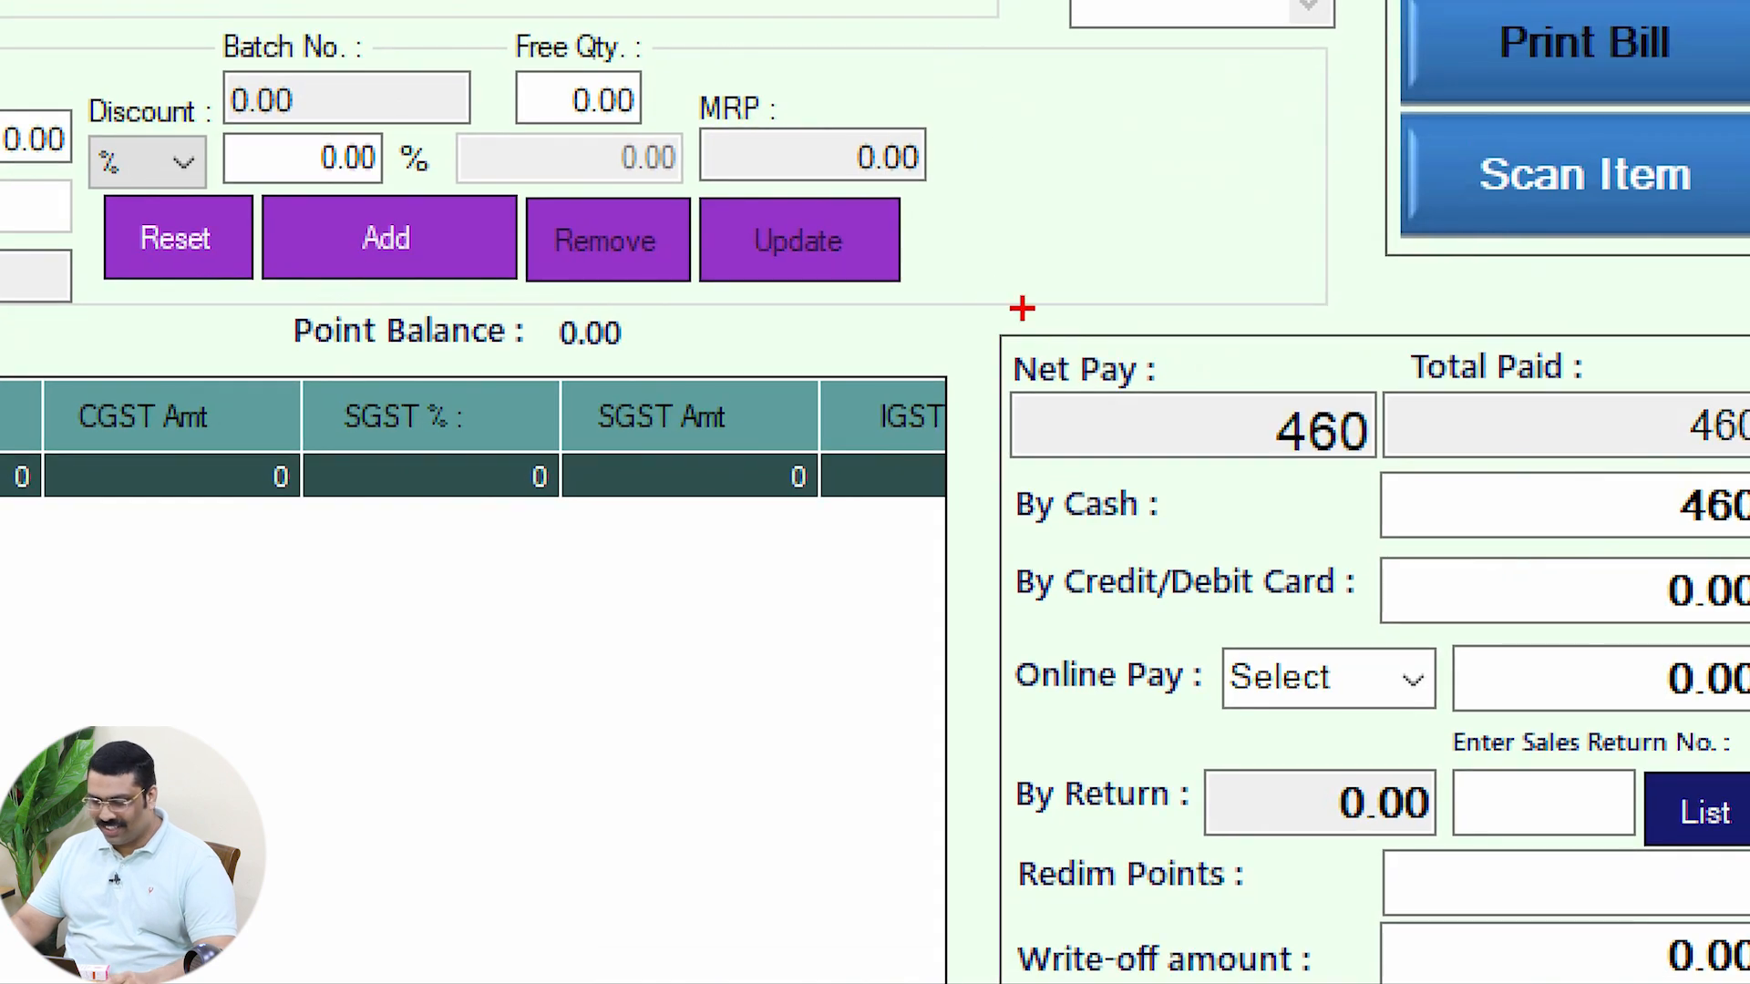
pyautogui.moveTo(999, 299); pyautogui.dragTo(1543, 557)
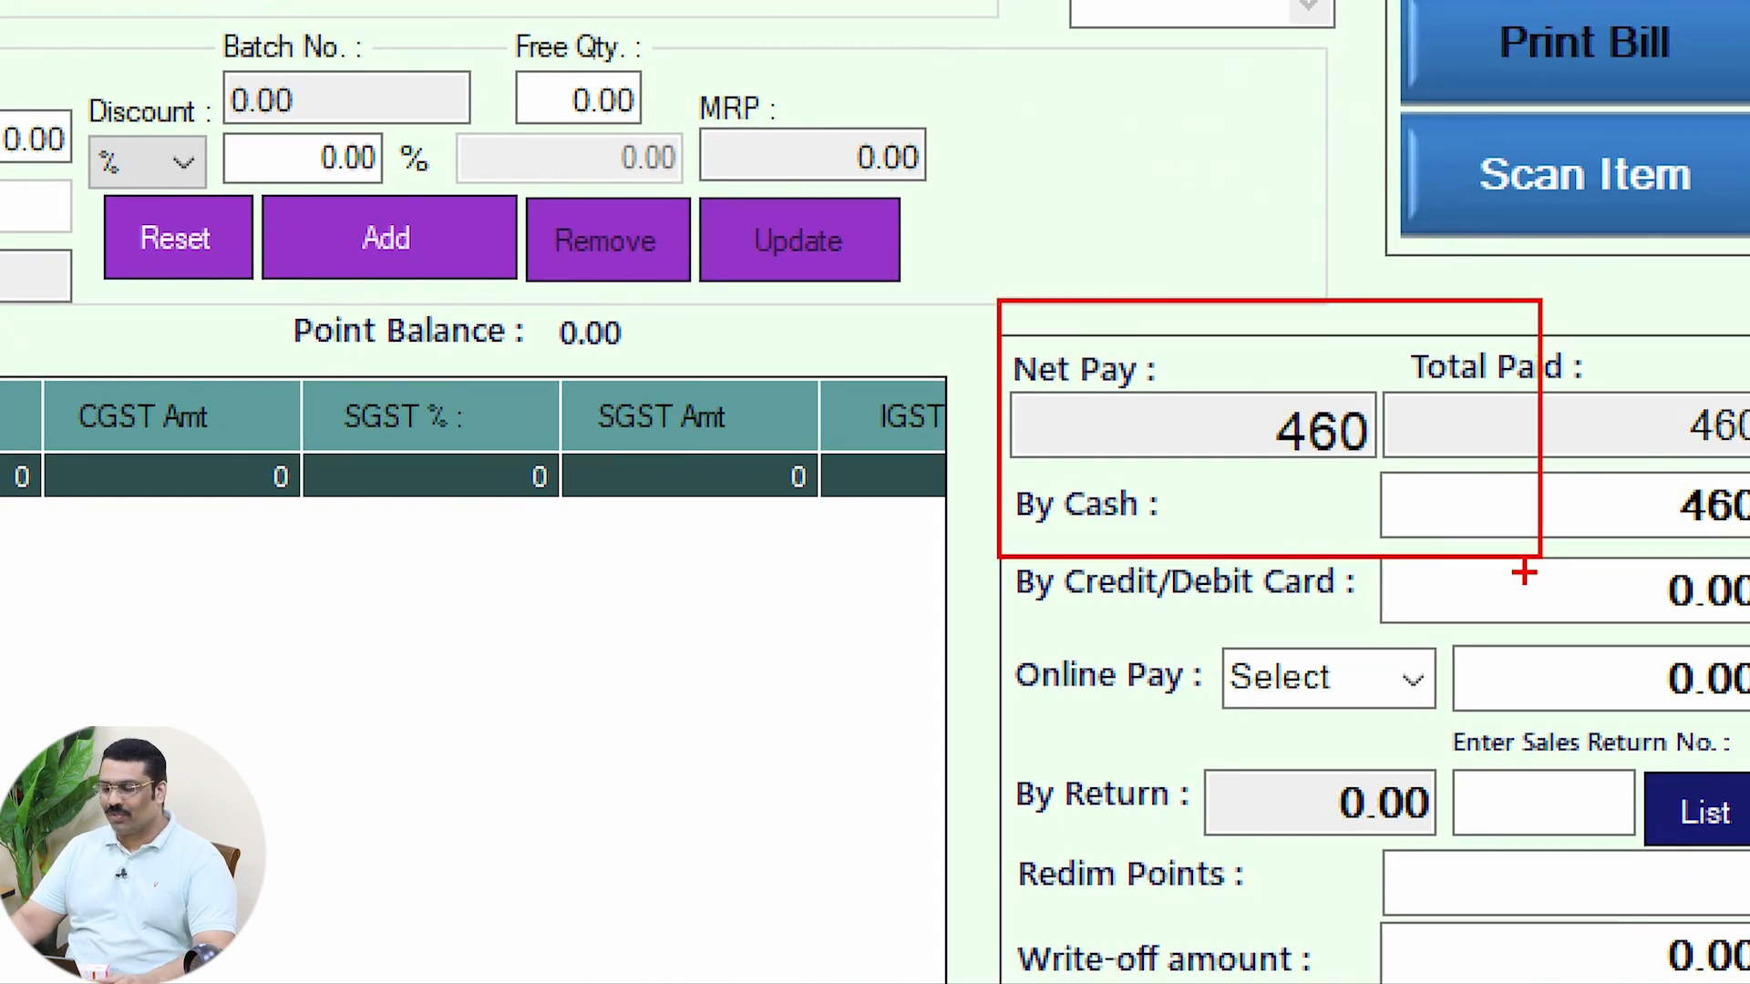
pyautogui.press('Escape')
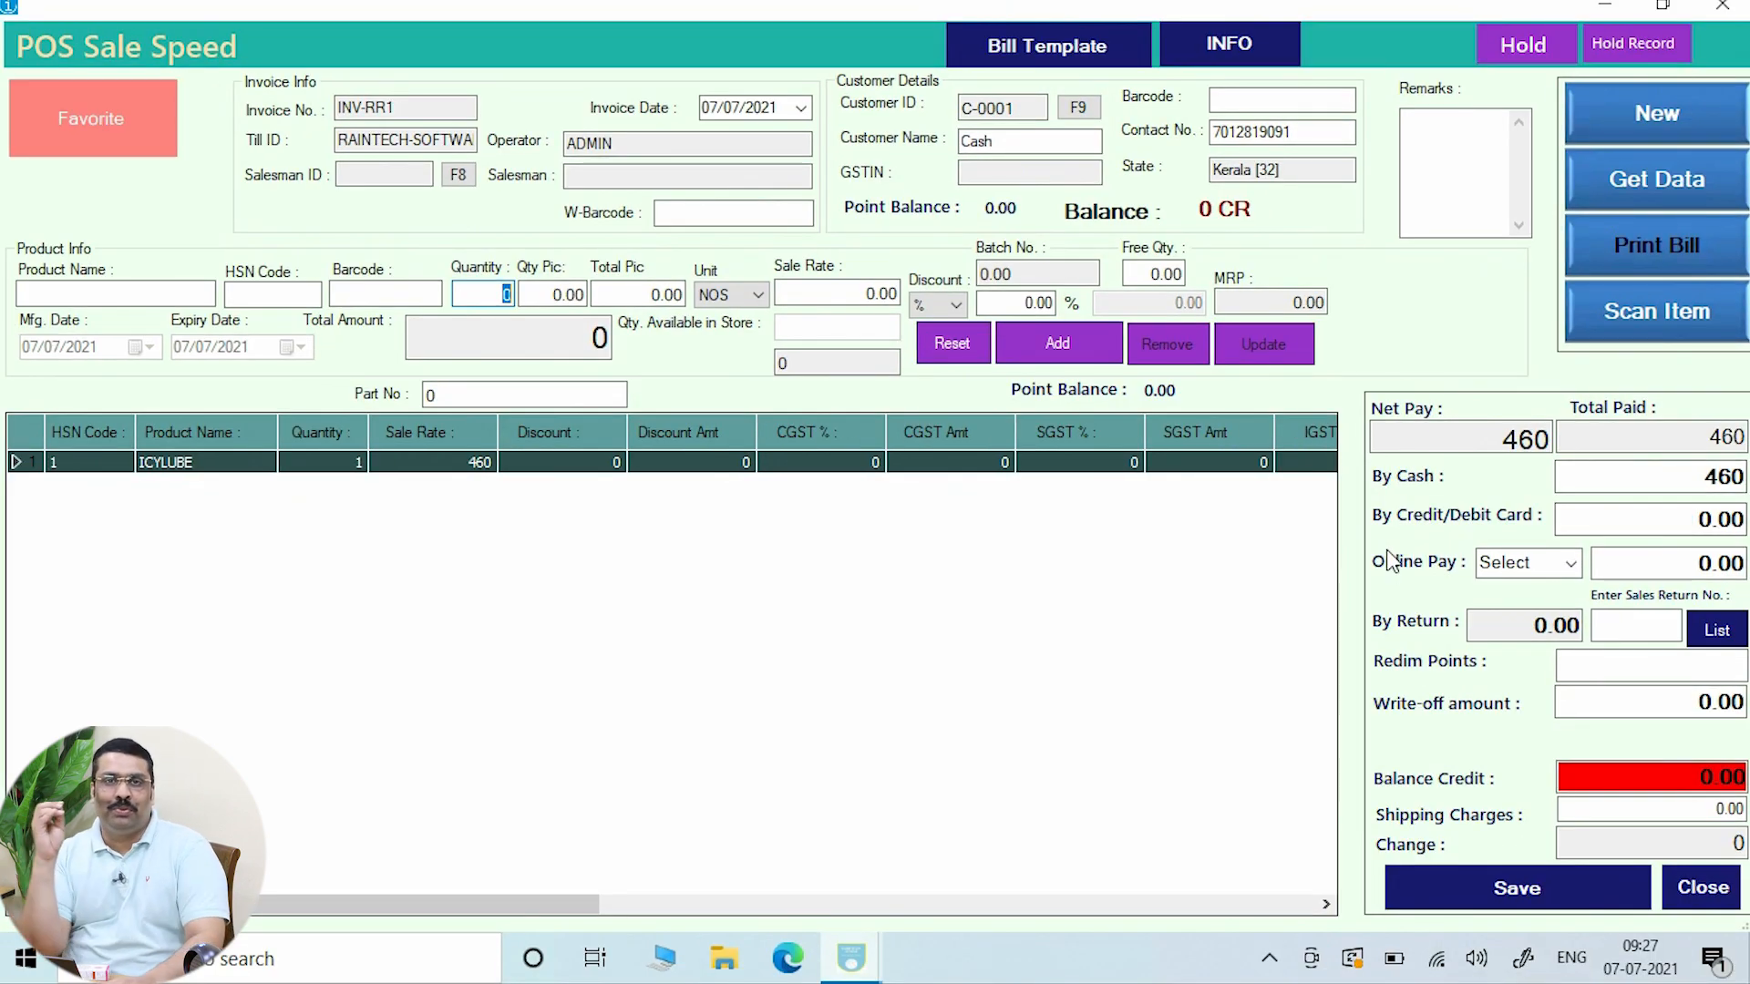